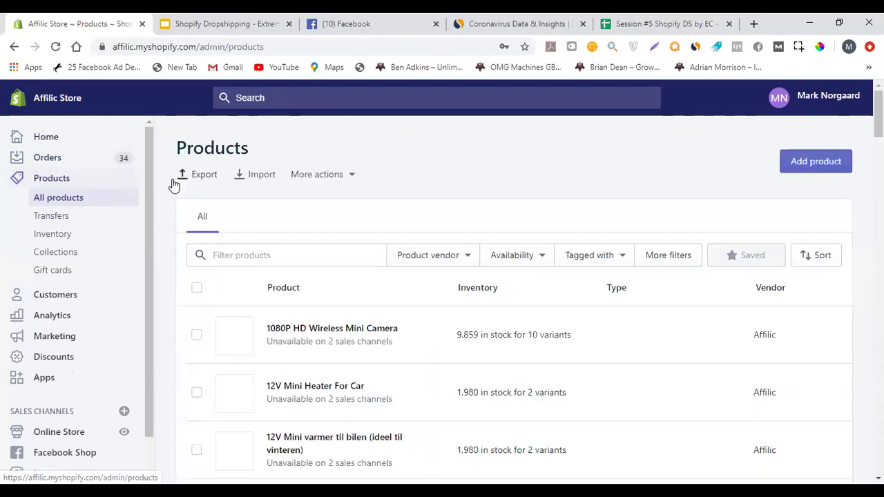
Start a blank new product and look over the Add product form's sections
{"action": "scroll", "coordinate": [220, 232], "scroll_direction": "down", "scroll_amount": 3}
{"action": "scroll", "coordinate": [207, 232], "scroll_direction": "down", "scroll_amount": 9}
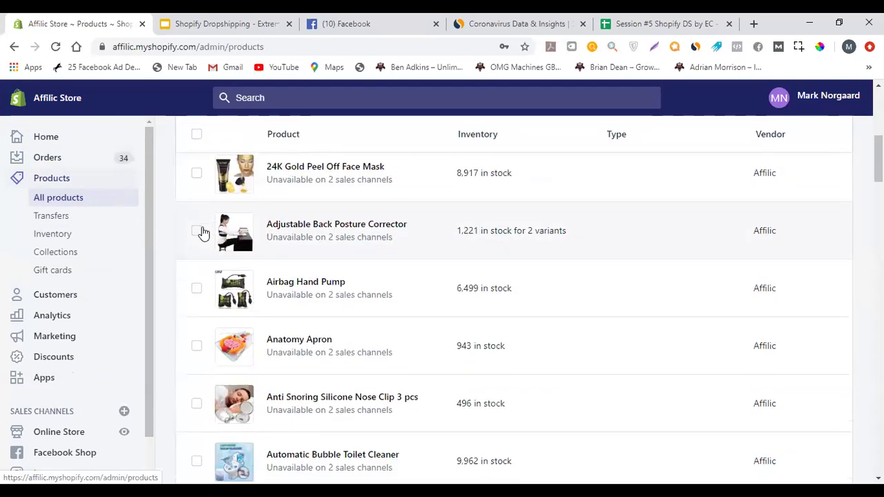
{"action": "scroll", "coordinate": [204, 231], "scroll_direction": "up", "scroll_amount": 12}
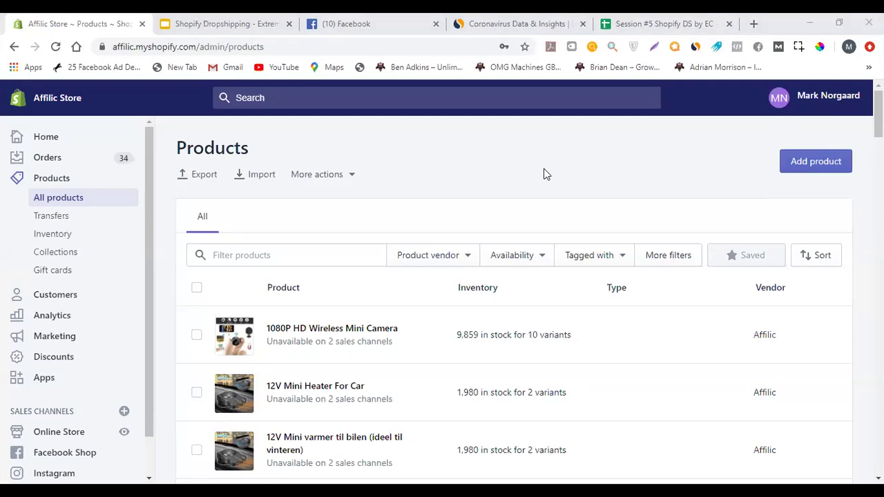
{"action": "left_click", "coordinate": [801, 161]}
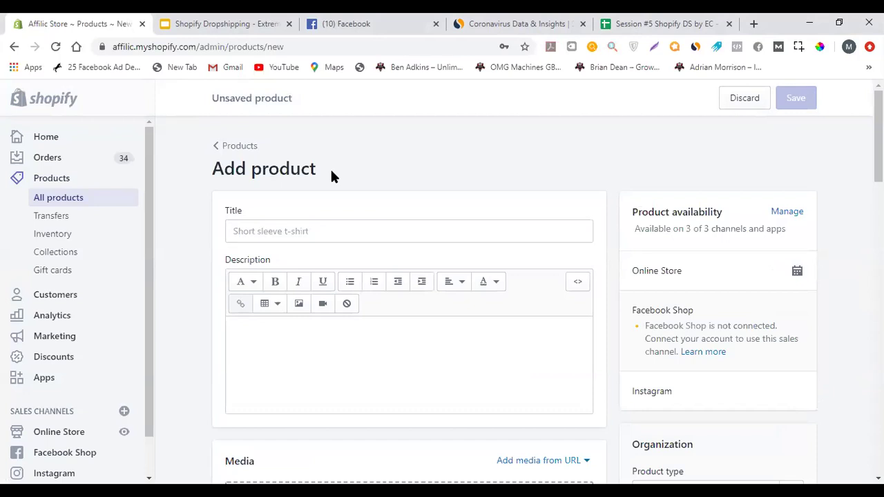
{"action": "scroll", "coordinate": [205, 219], "scroll_direction": "down", "scroll_amount": 9}
{"action": "scroll", "coordinate": [203, 223], "scroll_direction": "down", "scroll_amount": 4}
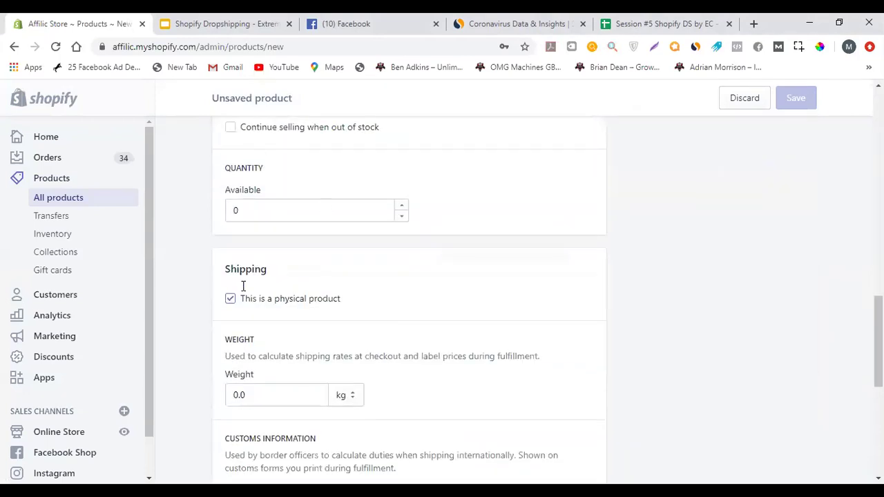
{"action": "scroll", "coordinate": [203, 239], "scroll_direction": "up", "scroll_amount": 10}
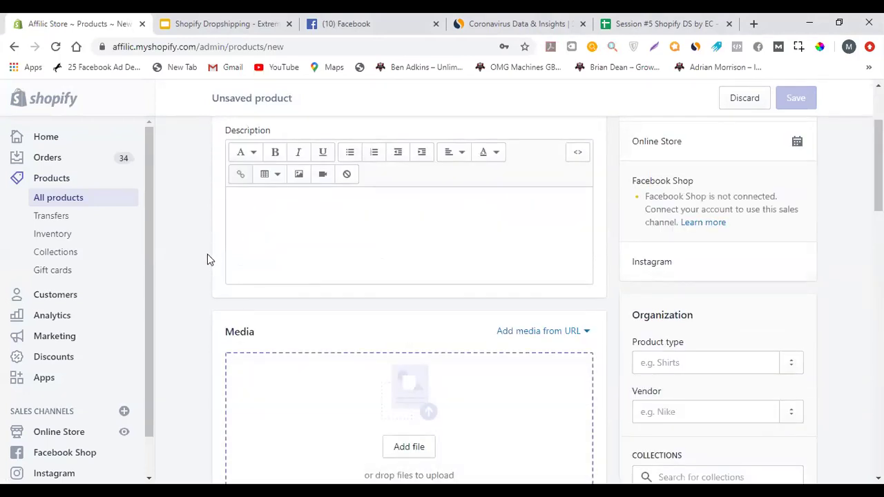
{"action": "scroll", "coordinate": [487, 310], "scroll_direction": "up", "scroll_amount": 2}
{"action": "scroll", "coordinate": [434, 179], "scroll_direction": "down", "scroll_amount": 3}
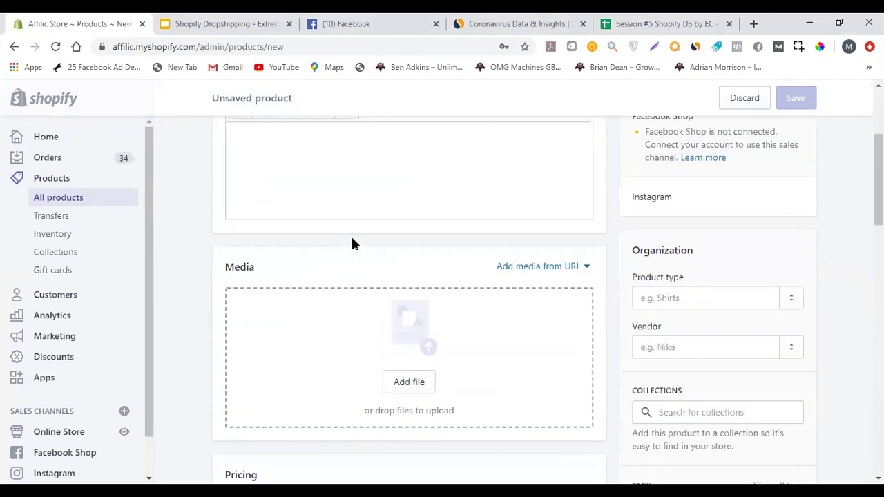
{"action": "scroll", "coordinate": [256, 223], "scroll_direction": "down", "scroll_amount": 8}
{"action": "scroll", "coordinate": [196, 242], "scroll_direction": "up", "scroll_amount": 12}
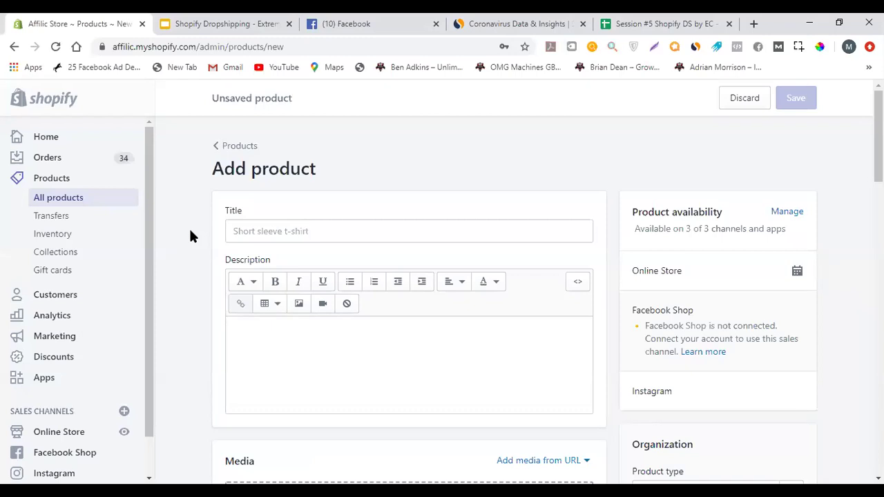
Switch to the inventory Transfers page under Products
{"action": "left_click", "coordinate": [76, 222]}
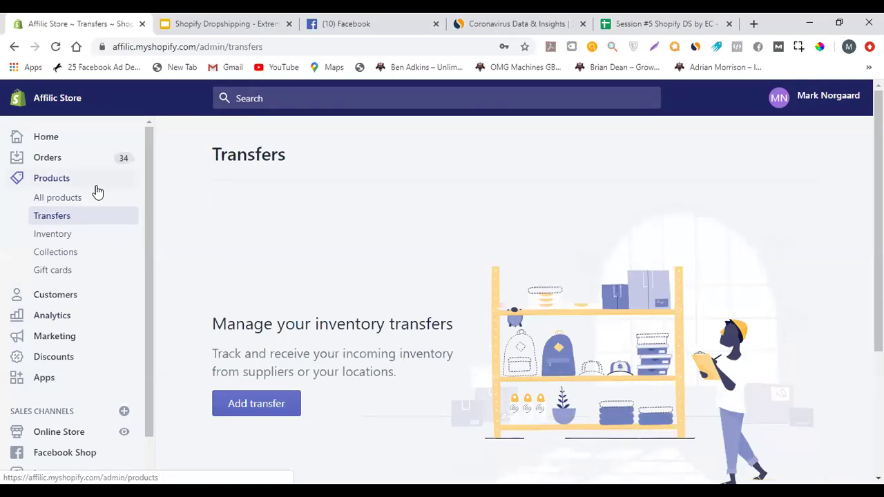
Open the Collections list and skim the existing collections
{"action": "left_click", "coordinate": [96, 254]}
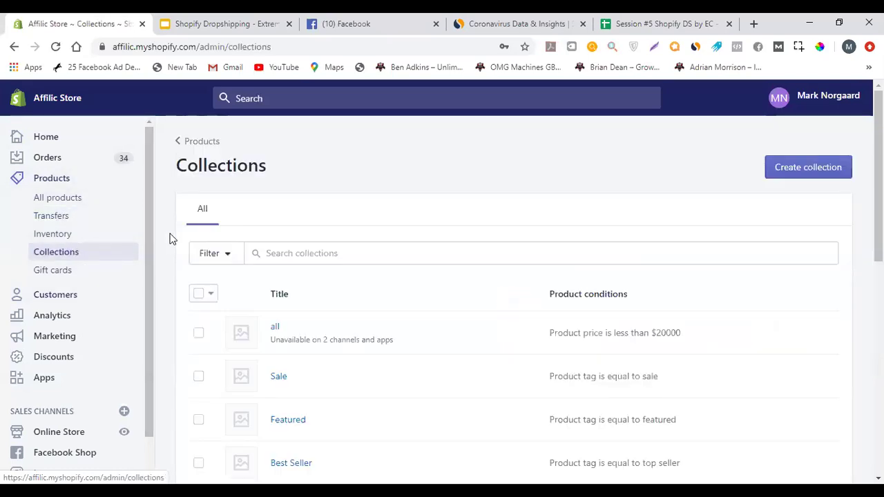
{"action": "scroll", "coordinate": [170, 237], "scroll_direction": "down", "scroll_amount": 2}
{"action": "scroll", "coordinate": [444, 293], "scroll_direction": "down", "scroll_amount": 3}
{"action": "scroll", "coordinate": [305, 235], "scroll_direction": "up", "scroll_amount": 5}
Open and close an empty browser tab, then return to the Collections list
{"action": "left_click", "coordinate": [754, 23]}
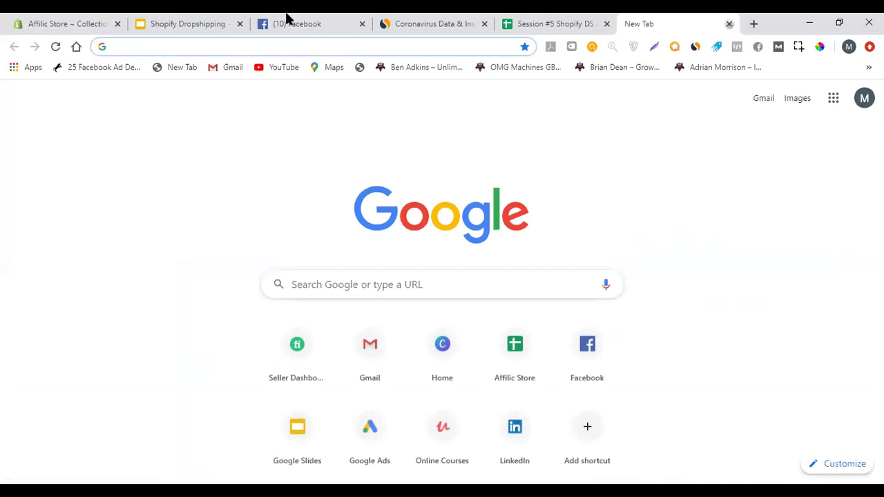
{"action": "key", "text": "ctrl+w"}
{"action": "left_click", "coordinate": [165, 19]}
{"action": "left_click", "coordinate": [138, 17]}
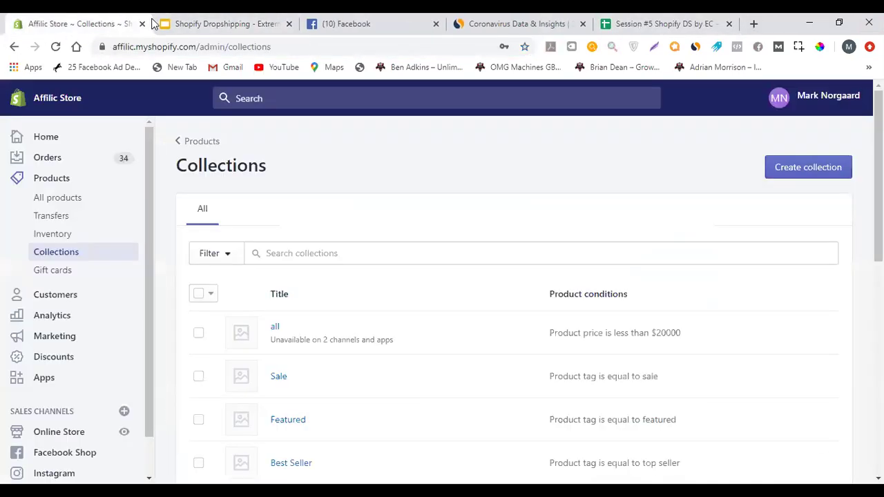
{"action": "scroll", "coordinate": [435, 166], "scroll_direction": "down", "scroll_amount": 3}
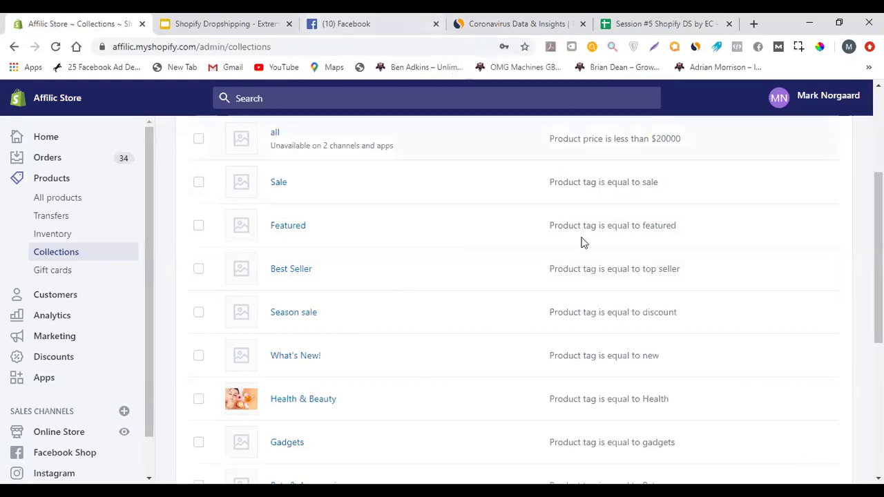
{"action": "scroll", "coordinate": [767, 189], "scroll_direction": "up", "scroll_amount": 3}
Create an automated collection titled 'Gadgets' with the condition Product tag is equal to gadgets
{"action": "left_click", "coordinate": [777, 168]}
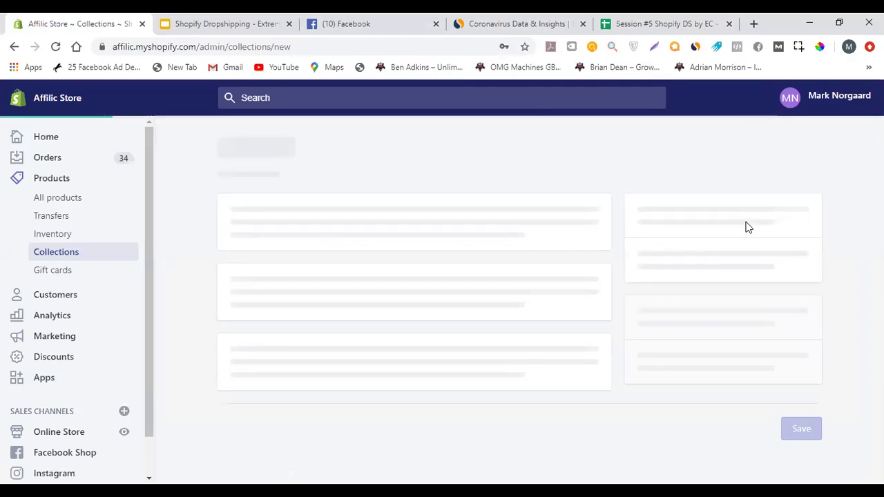
{"action": "left_click", "coordinate": [316, 220]}
{"action": "type", "text": "Gadgets"}
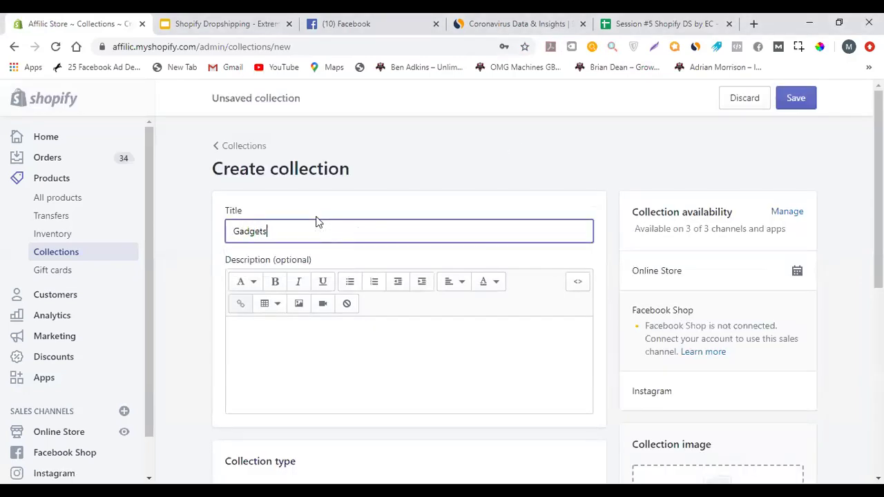
{"action": "scroll", "coordinate": [178, 220], "scroll_direction": "down", "scroll_amount": 5}
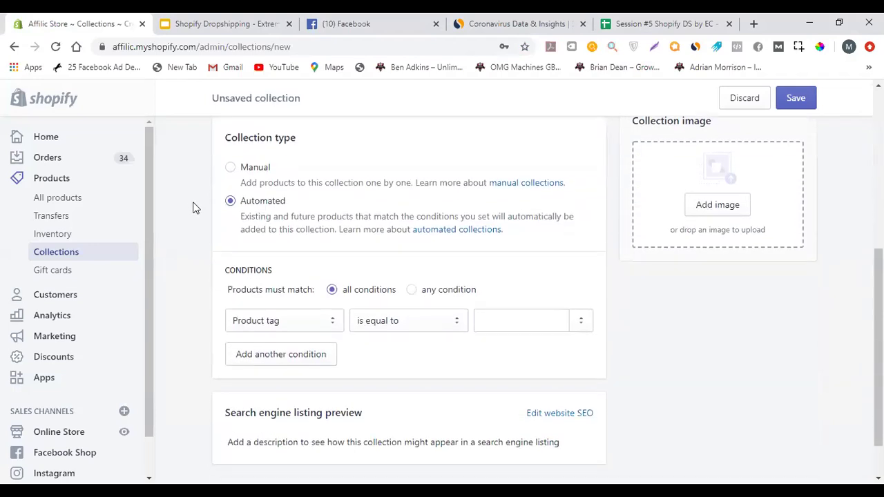
{"action": "left_click", "coordinate": [528, 325]}
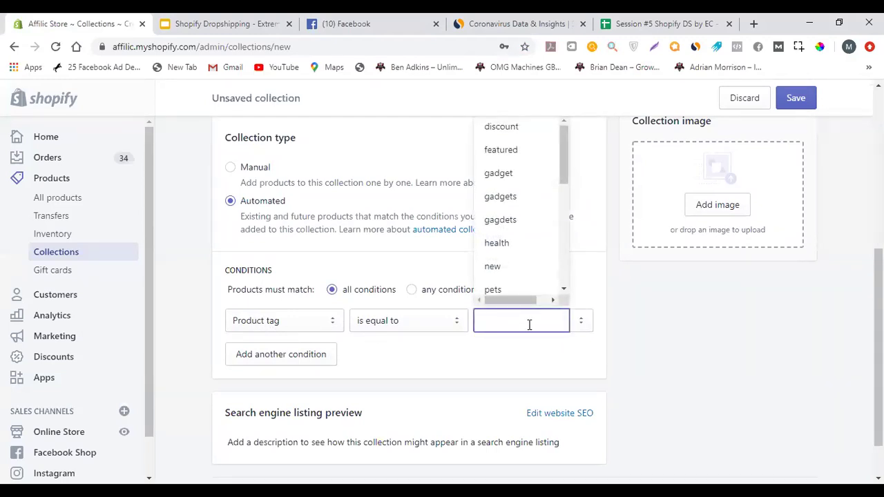
{"action": "type", "text": "gadgets"}
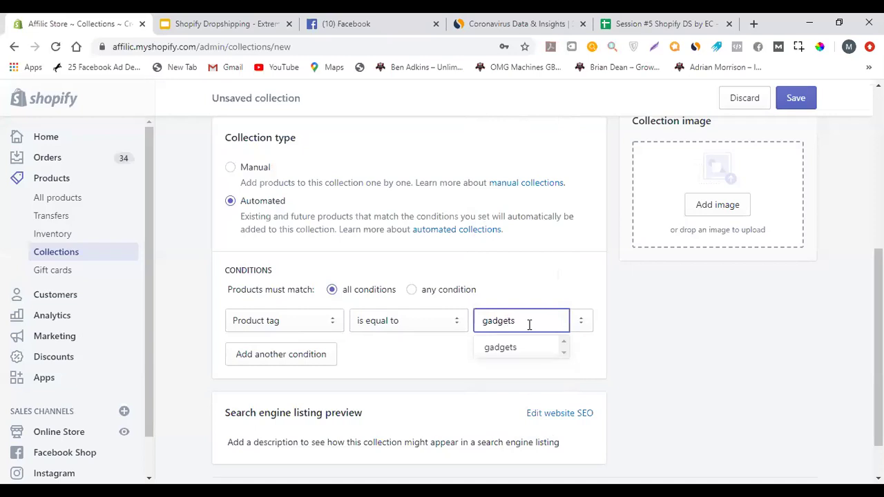
{"action": "left_click", "coordinate": [565, 268]}
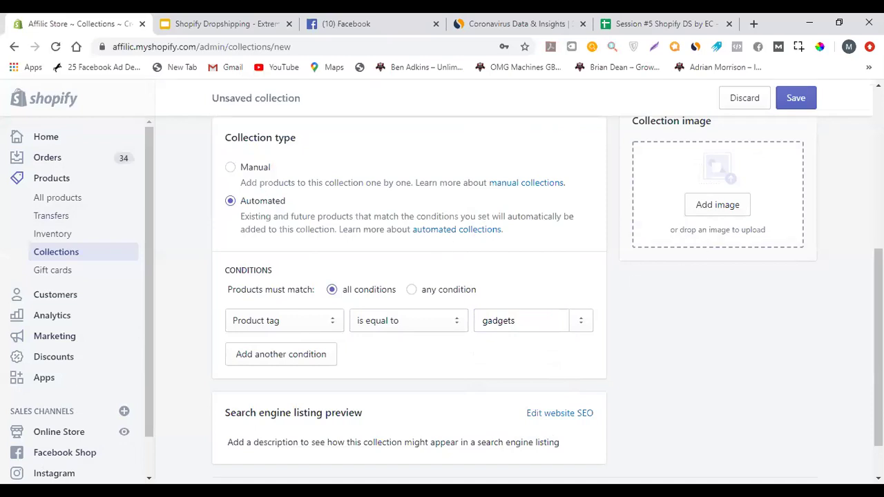
{"action": "scroll", "coordinate": [241, 266], "scroll_direction": "up", "scroll_amount": 5}
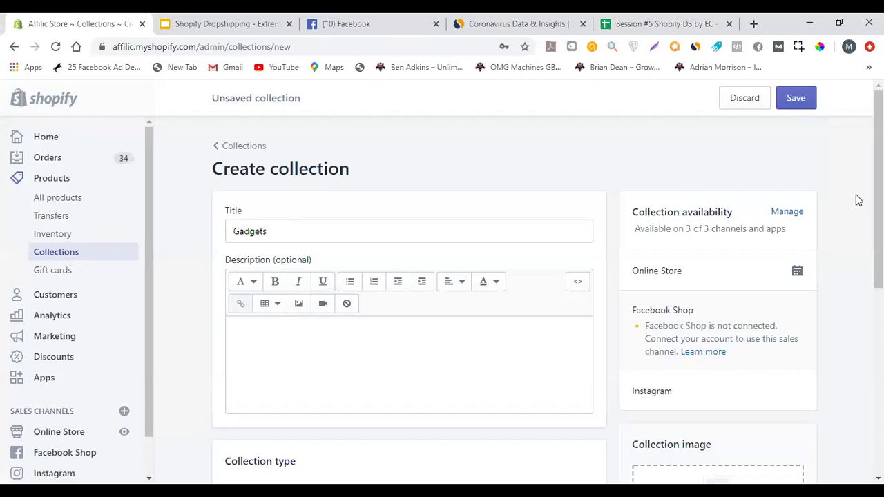
{"action": "double_click", "coordinate": [323, 233]}
{"action": "left_click", "coordinate": [334, 371]}
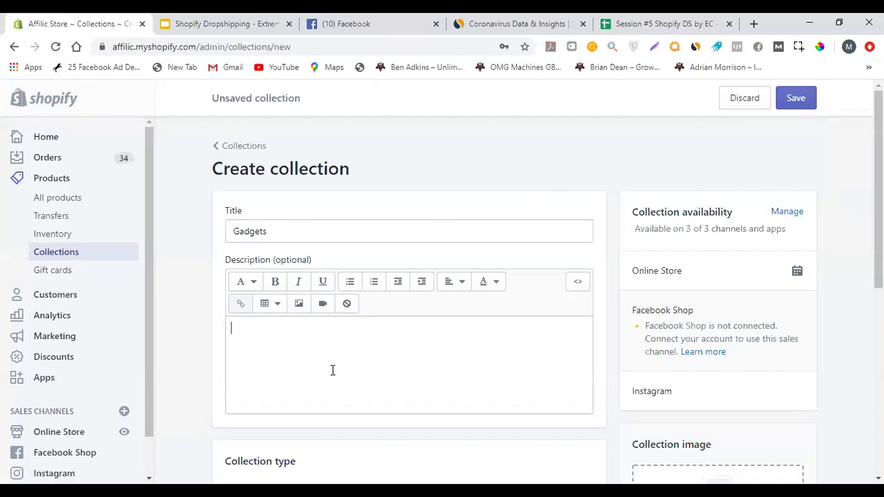
{"action": "scroll", "coordinate": [178, 228], "scroll_direction": "down", "scroll_amount": 2}
{"action": "scroll", "coordinate": [178, 226], "scroll_direction": "down", "scroll_amount": 1}
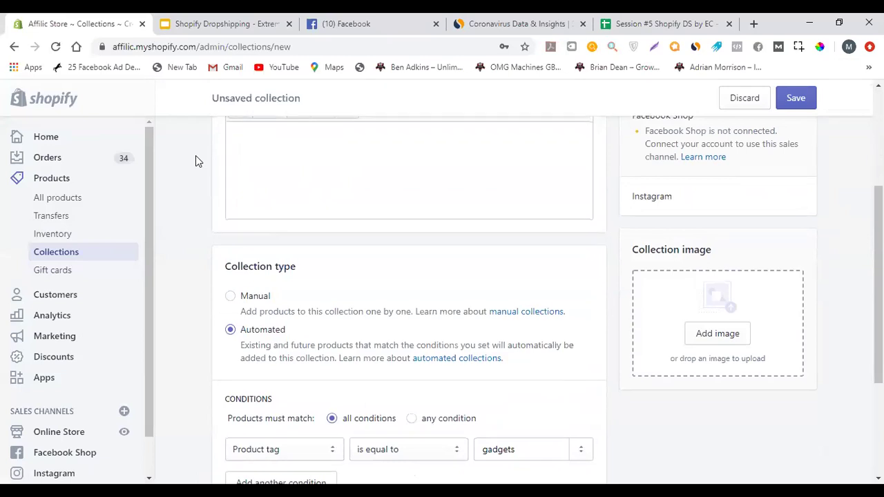
{"action": "scroll", "coordinate": [196, 156], "scroll_direction": "down", "scroll_amount": 2}
{"action": "scroll", "coordinate": [187, 160], "scroll_direction": "down", "scroll_amount": 1}
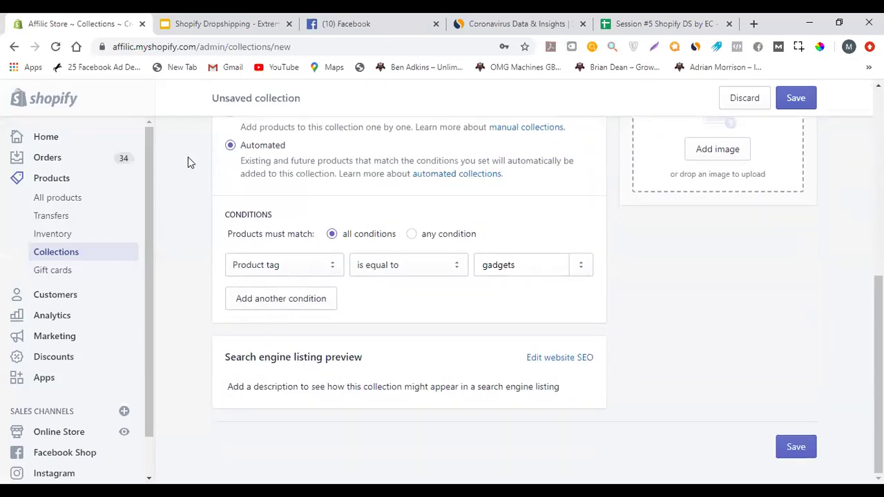
{"action": "scroll", "coordinate": [184, 181], "scroll_direction": "up", "scroll_amount": 6}
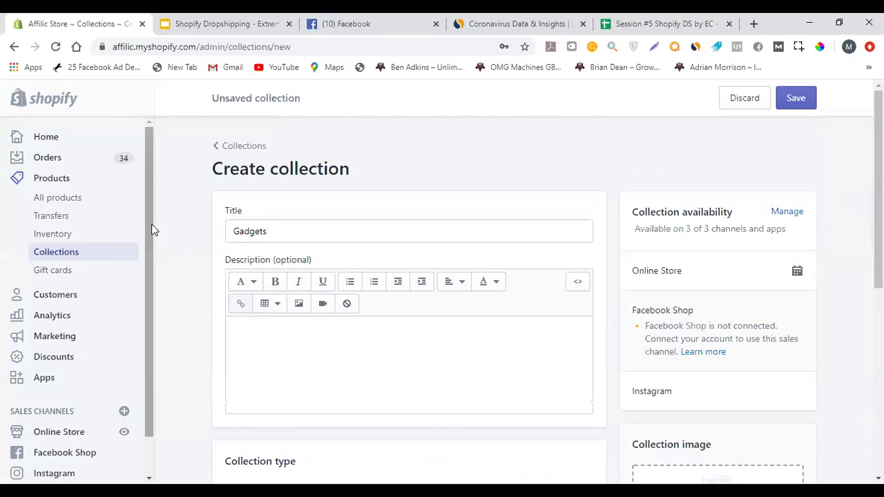
{"action": "scroll", "coordinate": [152, 227], "scroll_direction": "down", "scroll_amount": 1}
{"action": "scroll", "coordinate": [200, 251], "scroll_direction": "down", "scroll_amount": 4}
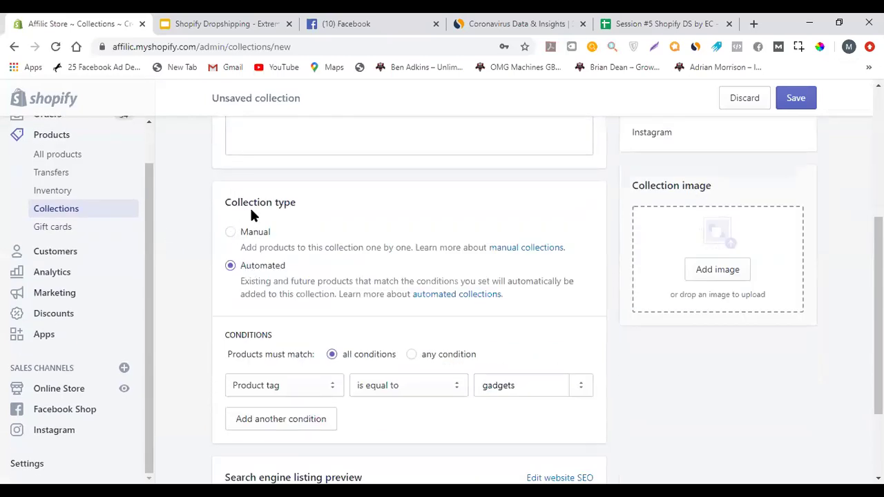
{"action": "scroll", "coordinate": [273, 295], "scroll_direction": "down", "scroll_amount": 2}
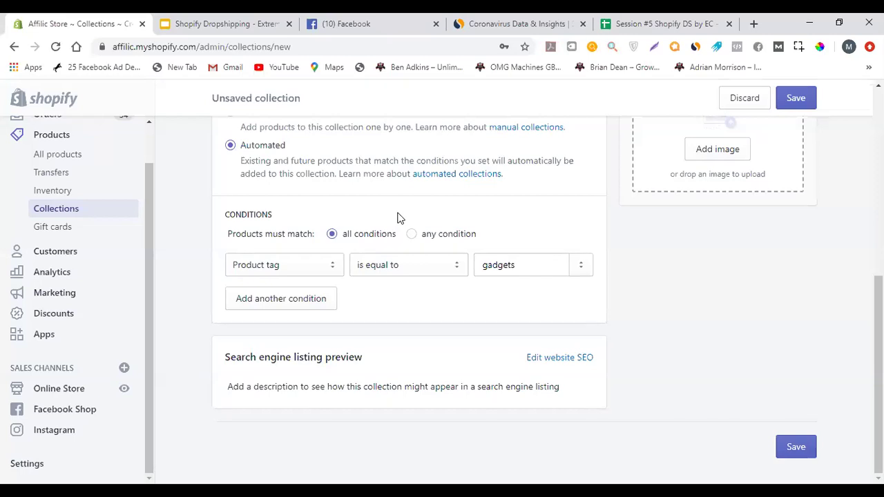
Load the affilicstore.com storefront in a new tab placed third in the tab bar
{"action": "left_click", "coordinate": [754, 29]}
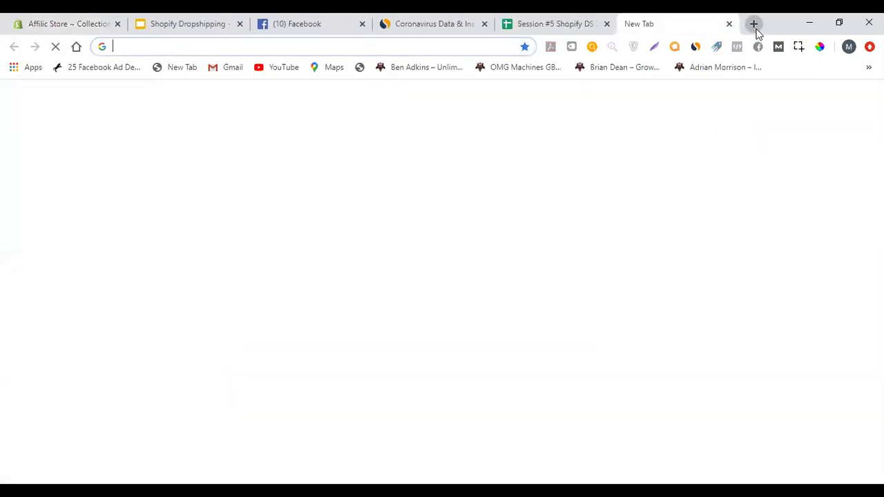
{"action": "type", "text": "affilicstore.com"}
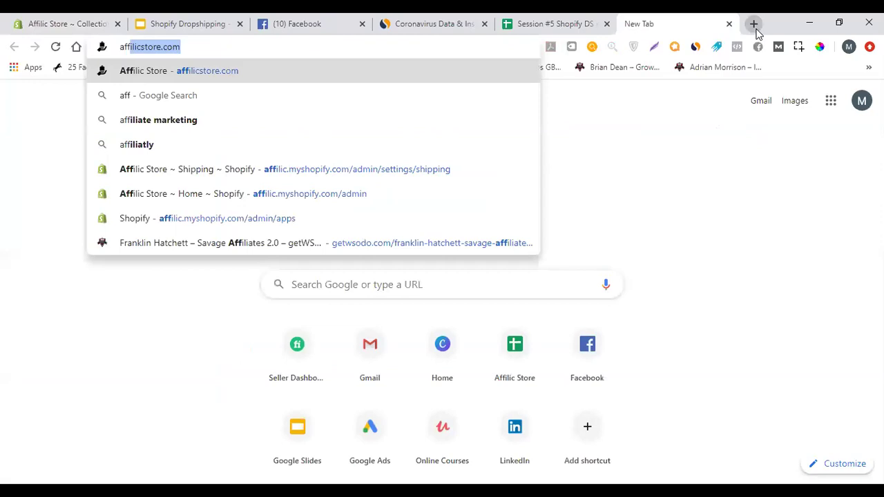
{"action": "key", "text": "Return"}
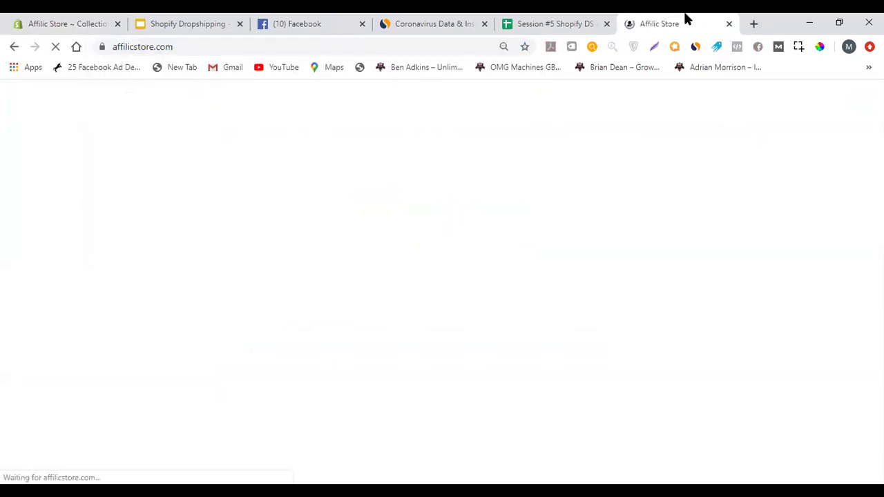
{"action": "left_click_drag", "start_coordinate": [686, 16], "coordinate": [339, 19]}
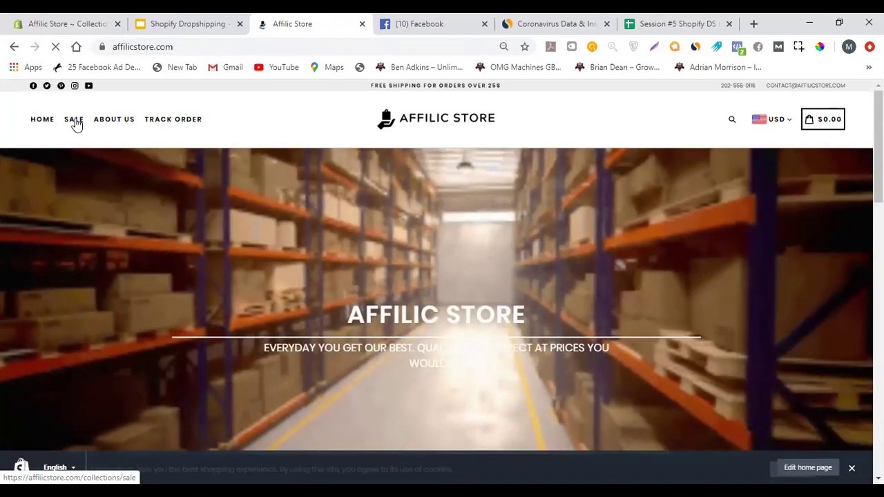
Browse the storefront home page, then return to the unsaved Gadgets collection
{"action": "scroll", "coordinate": [237, 217], "scroll_direction": "down", "scroll_amount": 7}
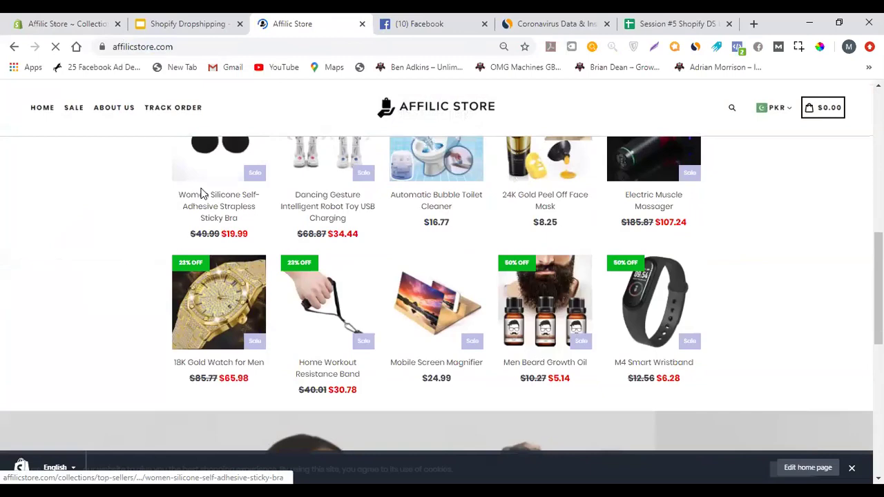
{"action": "scroll", "coordinate": [201, 193], "scroll_direction": "up", "scroll_amount": 7}
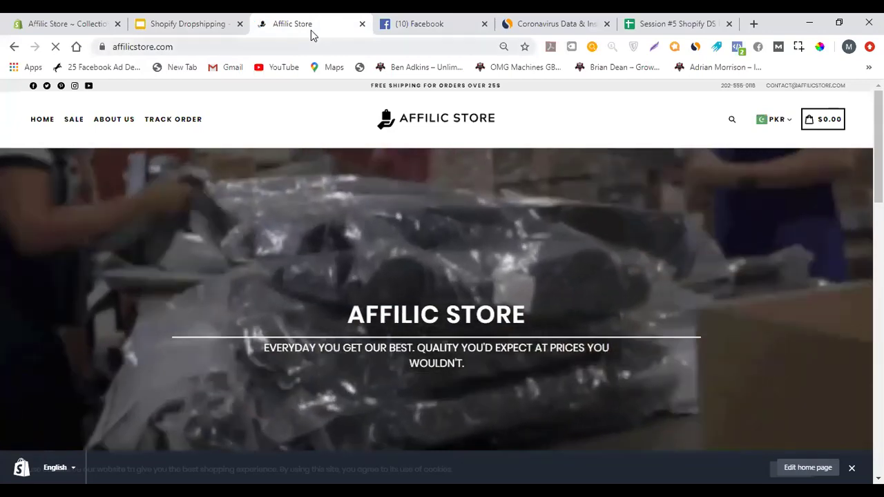
{"action": "left_click_drag", "start_coordinate": [103, 18], "coordinate": [190, 24]}
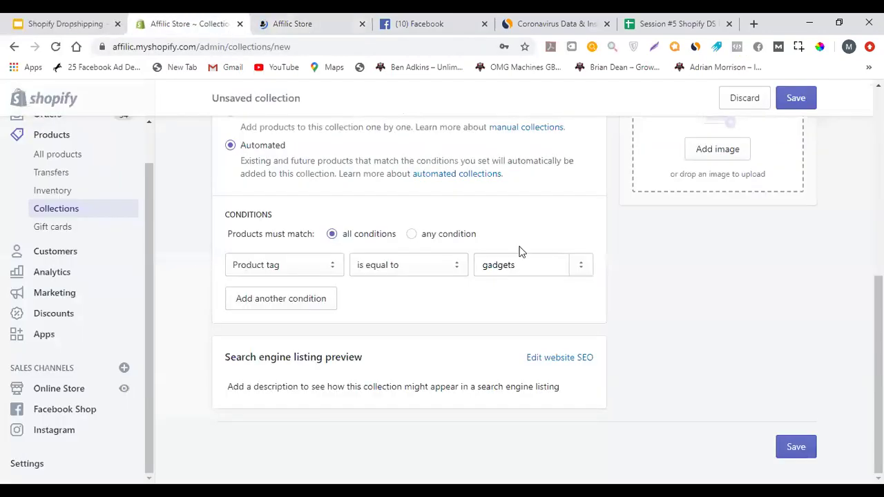
Save the new automated Gadgets collection
{"action": "scroll", "coordinate": [520, 251], "scroll_direction": "up", "scroll_amount": 5}
{"action": "left_click", "coordinate": [796, 100]}
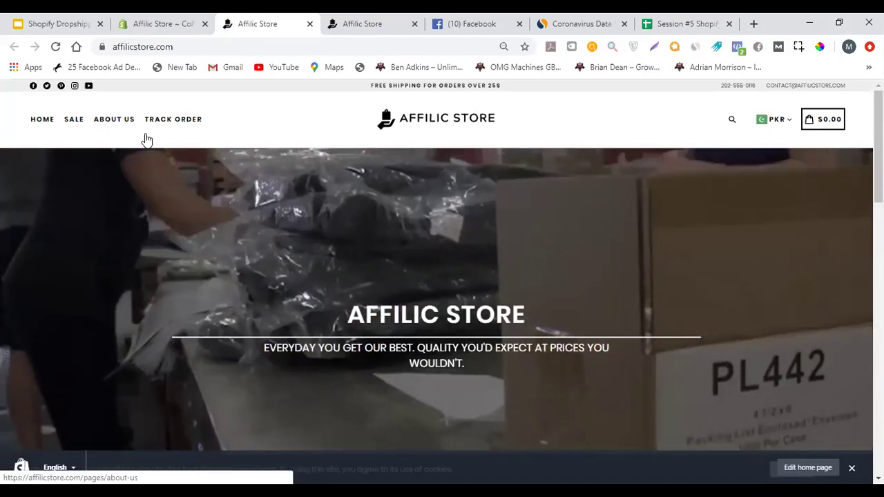
{"action": "scroll", "coordinate": [481, 164], "scroll_direction": "down", "scroll_amount": 5}
{"action": "scroll", "coordinate": [470, 180], "scroll_direction": "down", "scroll_amount": 10}
{"action": "scroll", "coordinate": [448, 190], "scroll_direction": "up", "scroll_amount": 15}
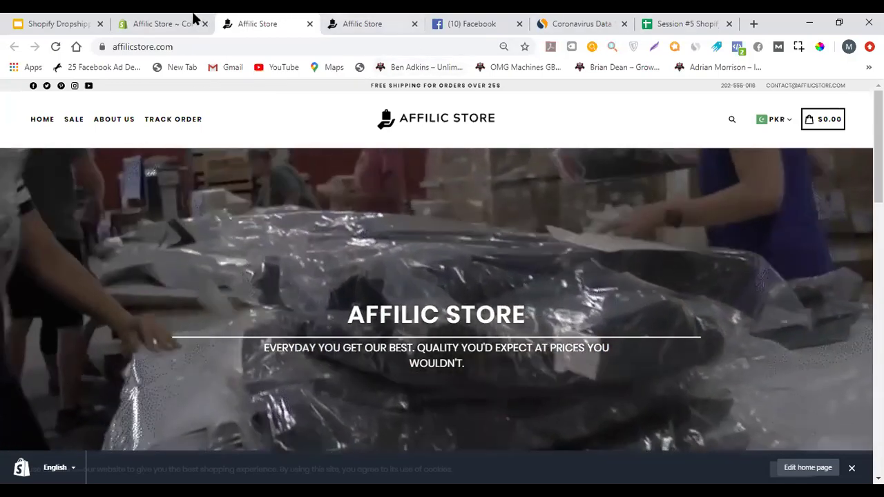
{"action": "left_click", "coordinate": [181, 22]}
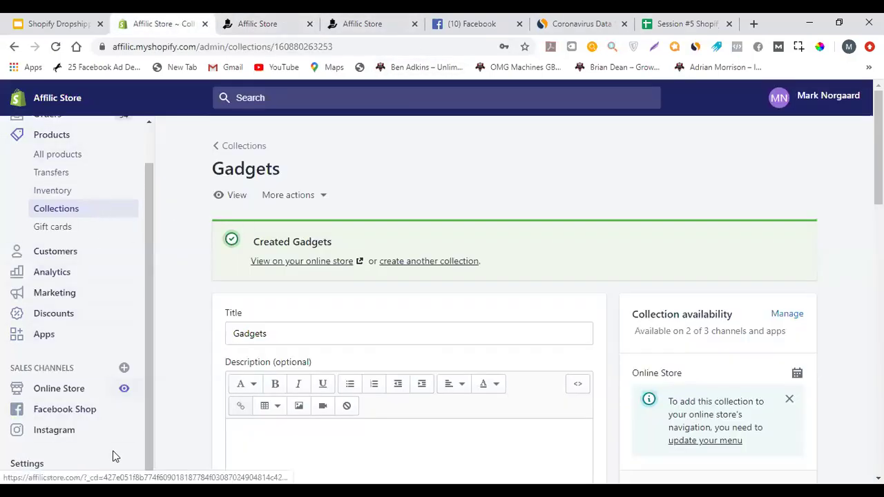
{"action": "scroll", "coordinate": [93, 267], "scroll_direction": "up", "scroll_amount": 1}
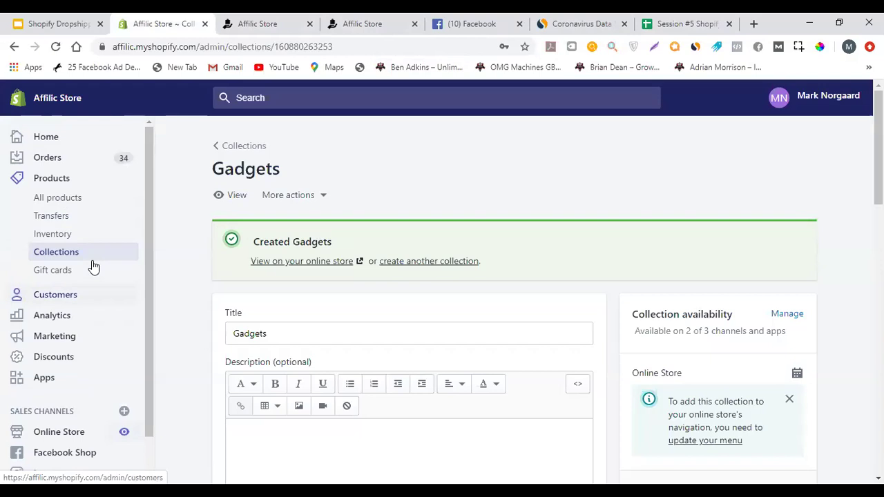
{"action": "left_click", "coordinate": [268, 15]}
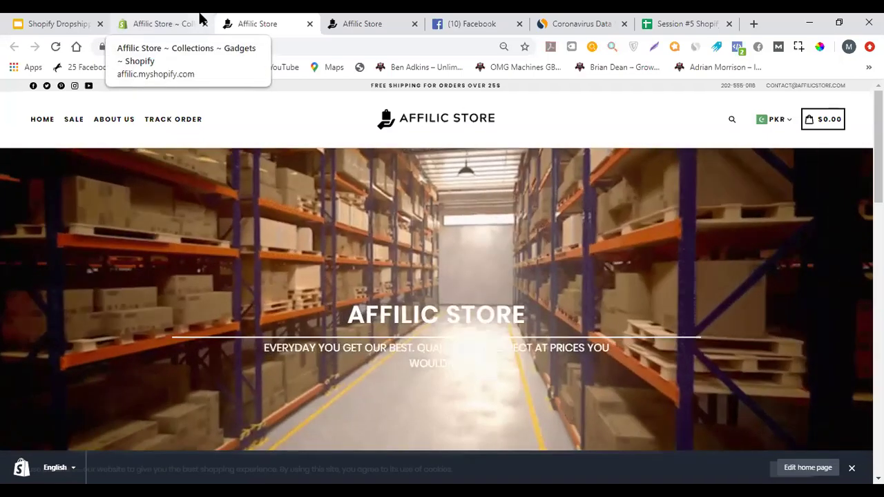
Return to the Gadgets collection in admin and go to the Online Store Themes page
{"action": "left_click", "coordinate": [199, 20]}
{"action": "scroll", "coordinate": [150, 280], "scroll_direction": "down", "scroll_amount": 1}
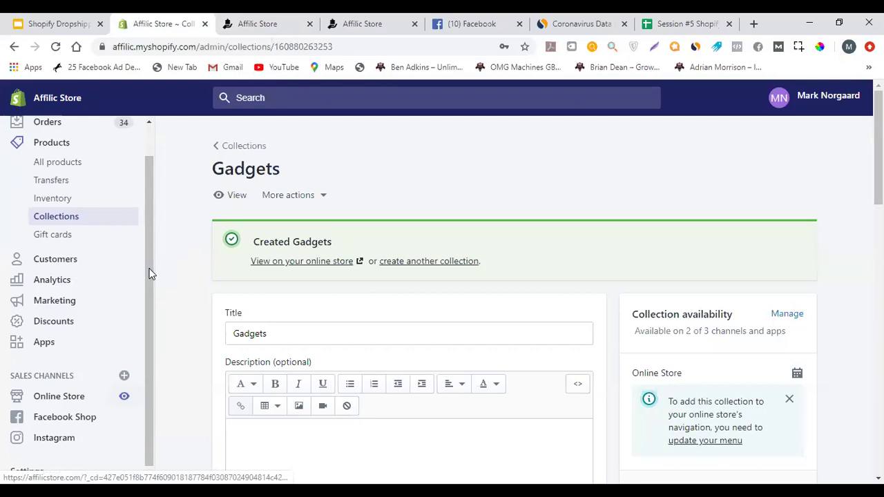
{"action": "scroll", "coordinate": [150, 308], "scroll_direction": "down", "scroll_amount": 1}
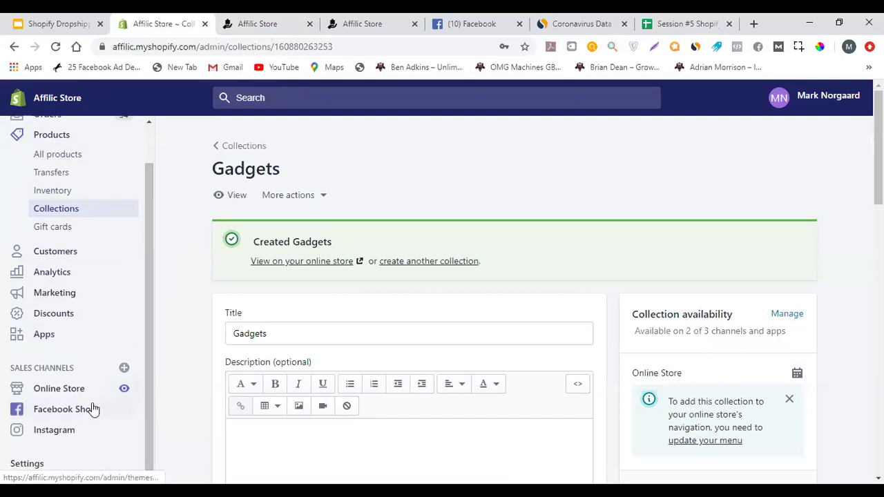
{"action": "left_click", "coordinate": [62, 389]}
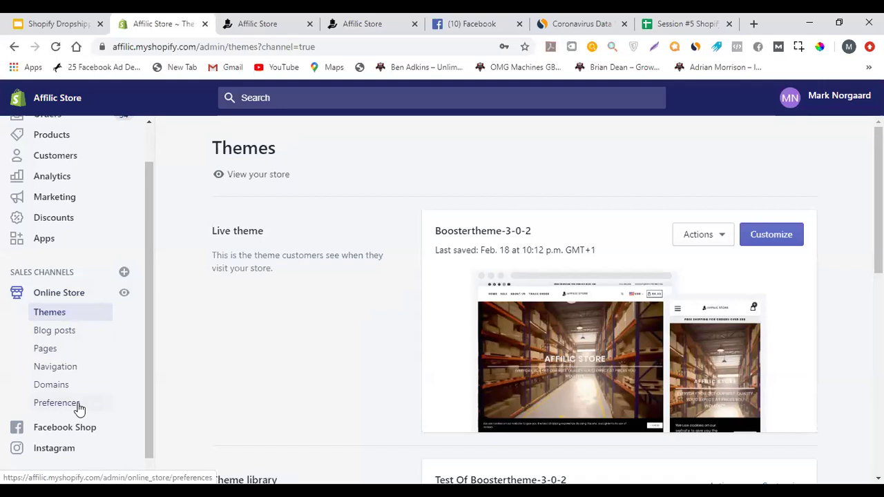
Check the Navigation menus against the live storefront, then edit the Main menu
{"action": "left_click", "coordinate": [73, 368]}
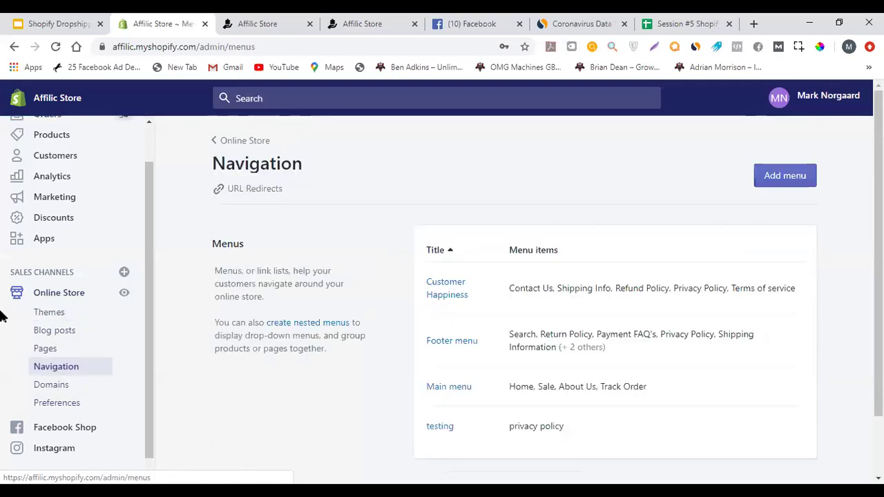
{"action": "scroll", "coordinate": [484, 248], "scroll_direction": "down", "scroll_amount": 1}
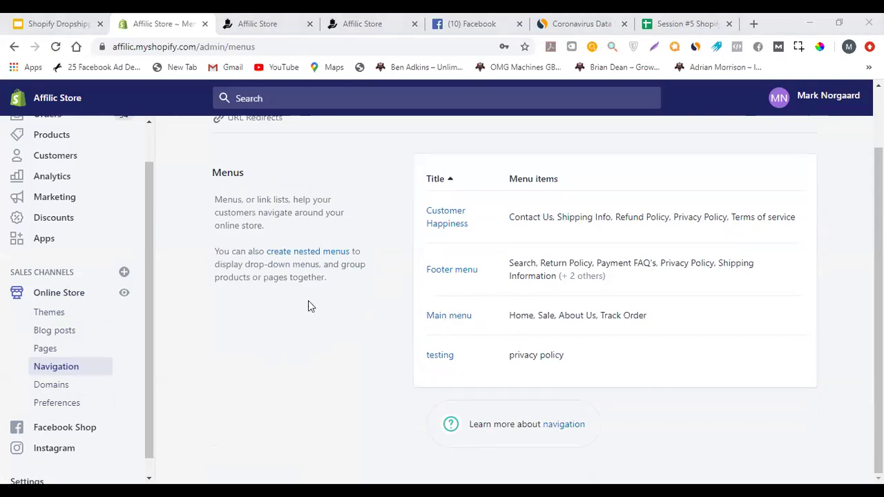
{"action": "key", "text": "ctrl+Tab"}
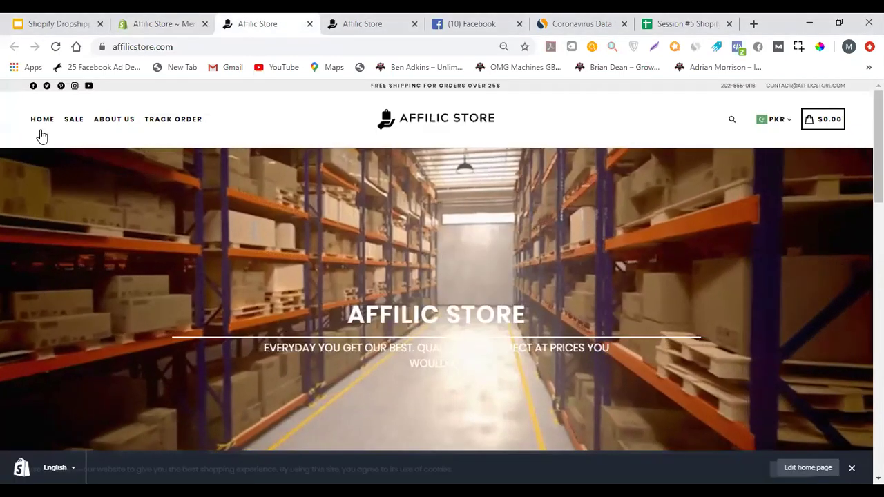
{"action": "key", "text": "ctrl+shift+Tab"}
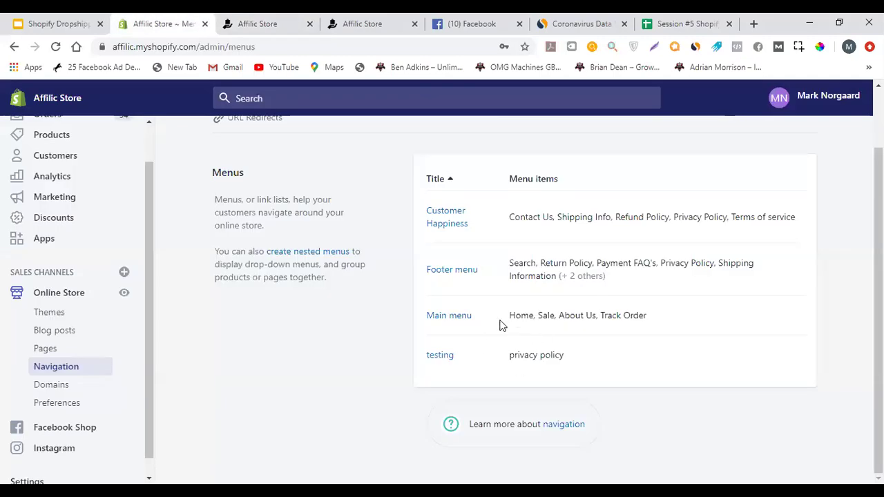
{"action": "left_click", "coordinate": [448, 317]}
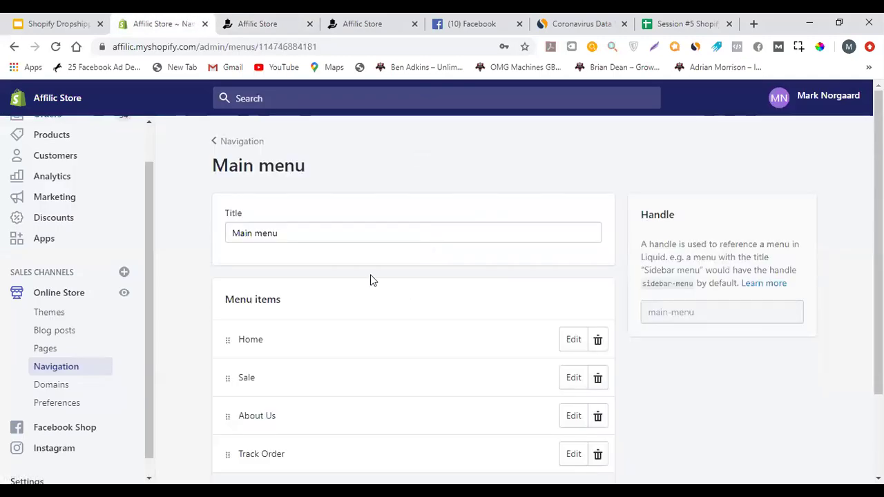
Add a 'Gadgets' Main menu item linked to the Gadgets collection, move it after Sale, and save
{"action": "scroll", "coordinate": [359, 269], "scroll_direction": "down", "scroll_amount": 2}
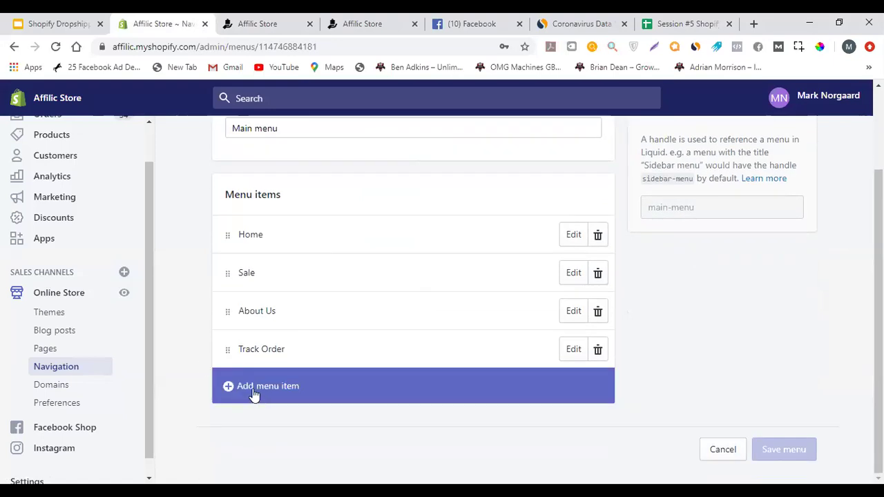
{"action": "left_click", "coordinate": [254, 390]}
{"action": "left_click", "coordinate": [267, 283]}
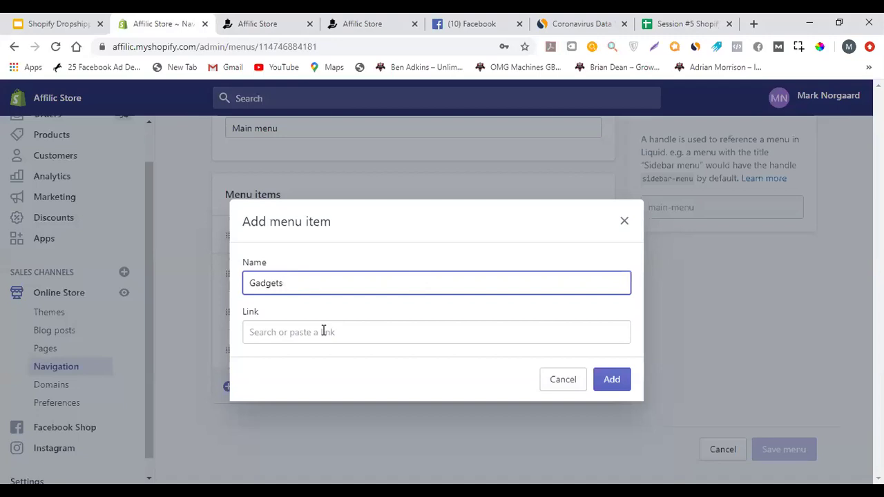
{"action": "left_click", "coordinate": [323, 331]}
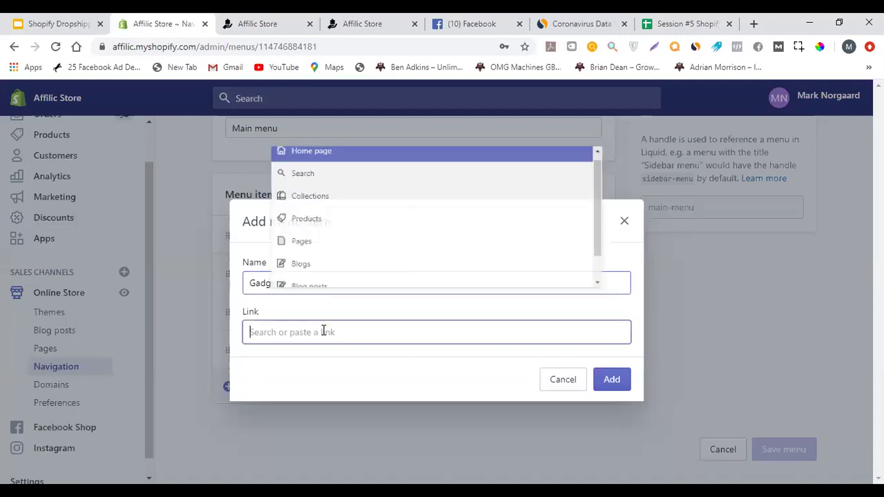
{"action": "left_click", "coordinate": [336, 205]}
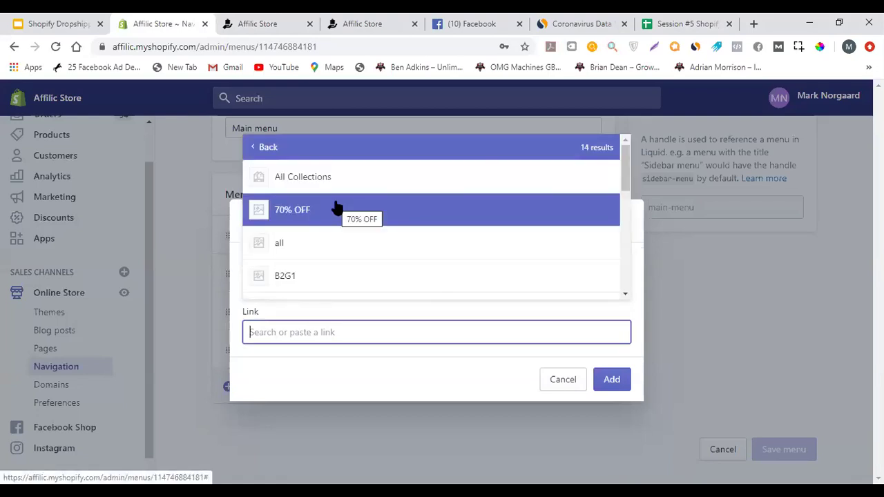
{"action": "scroll", "coordinate": [367, 229], "scroll_direction": "down", "scroll_amount": 3}
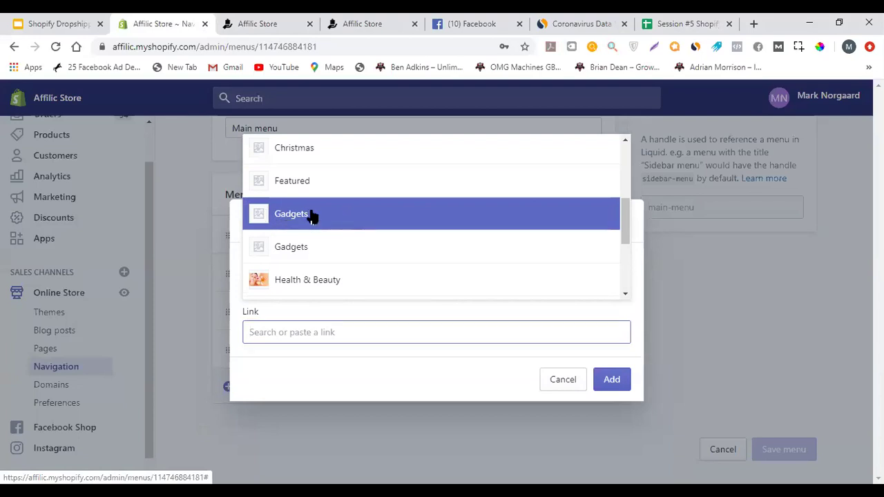
{"action": "left_click", "coordinate": [310, 214]}
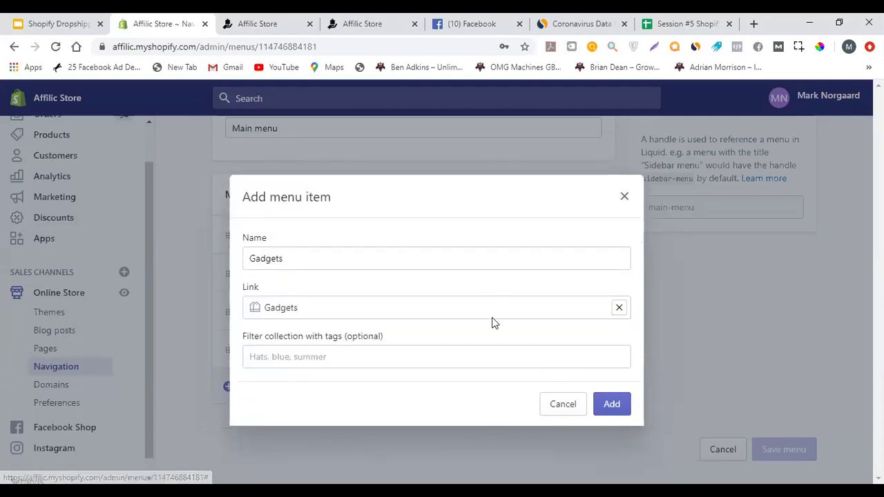
{"action": "left_click", "coordinate": [613, 404]}
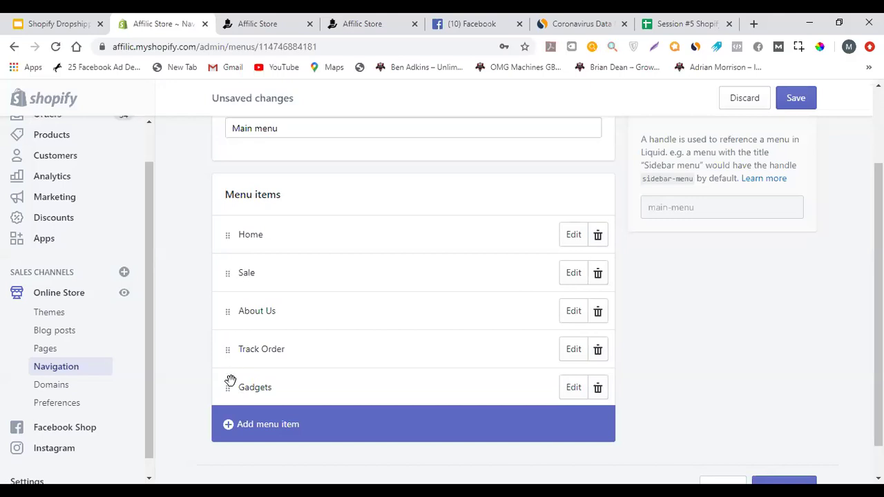
{"action": "left_click_drag", "start_coordinate": [229, 385], "coordinate": [251, 295]}
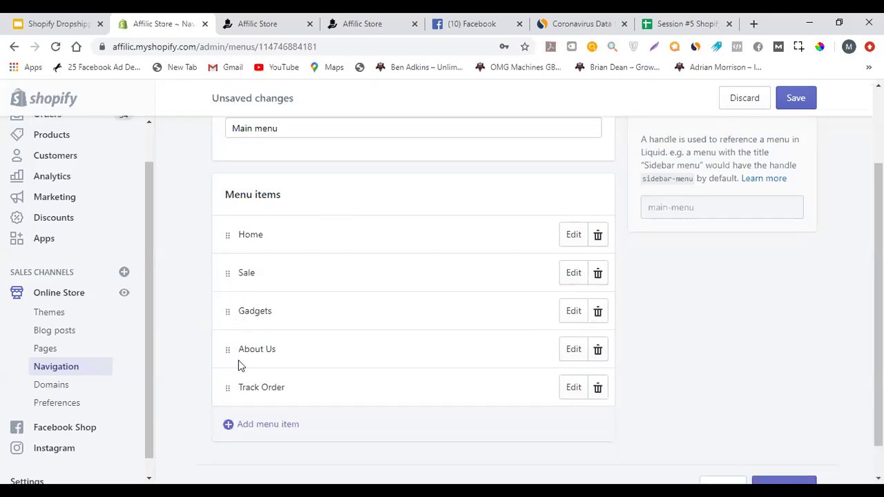
{"action": "left_click", "coordinate": [794, 98]}
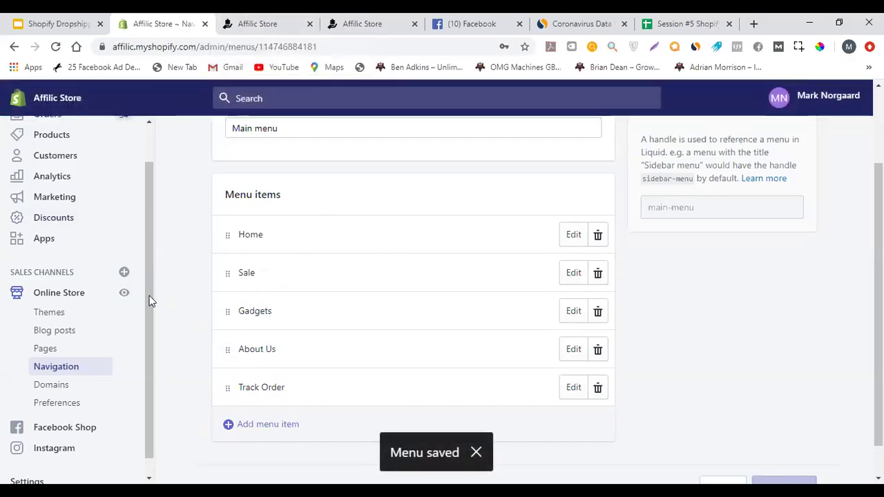
Open a fresh storefront preview and close the outdated storefront tab
{"action": "left_click", "coordinate": [124, 292]}
{"action": "left_click", "coordinate": [292, 21]}
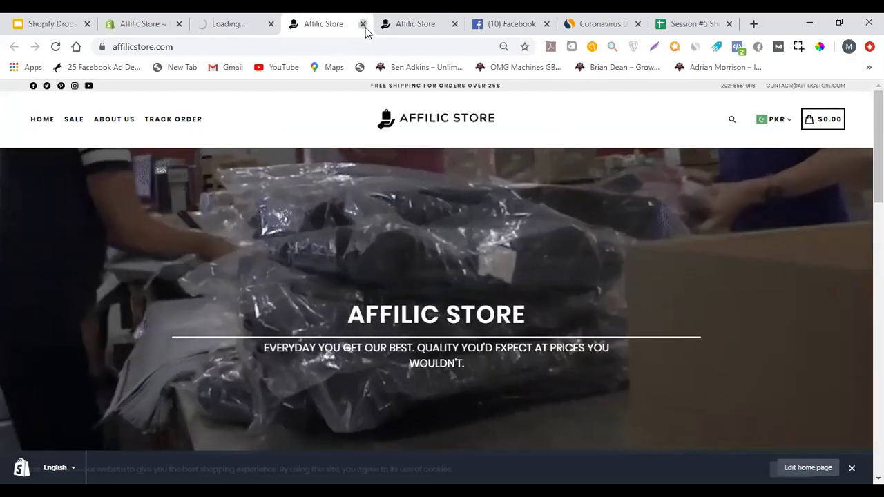
{"action": "left_click", "coordinate": [366, 24]}
{"action": "key", "text": "ctrl+w"}
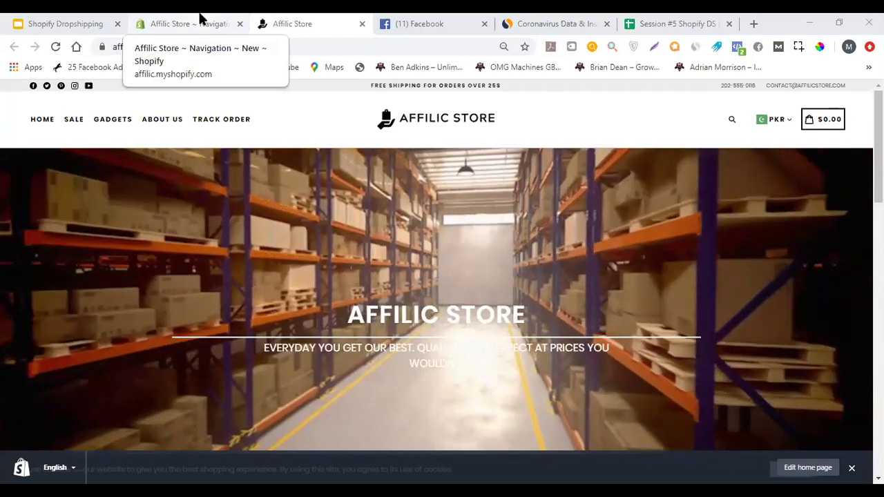
Reload the live storefront and check that Gadgets now appears in its top menu
{"action": "left_click", "coordinate": [201, 20]}
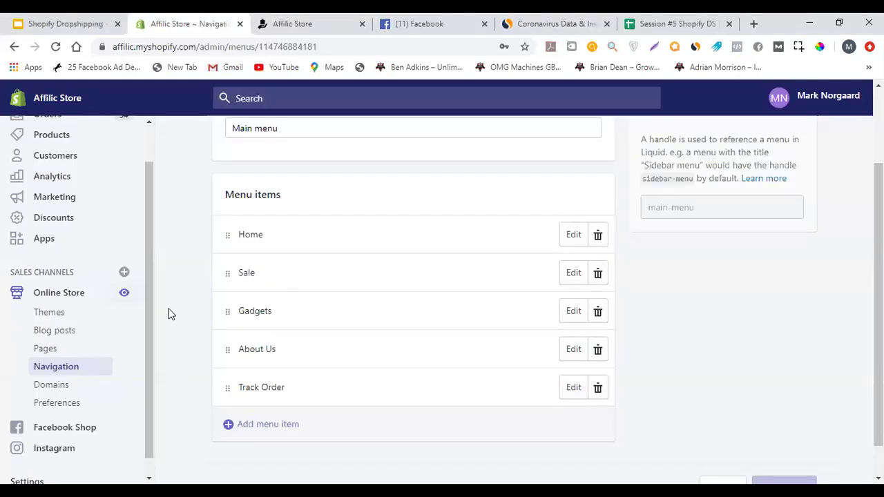
{"action": "left_click", "coordinate": [281, 21]}
{"action": "left_click", "coordinate": [113, 118]}
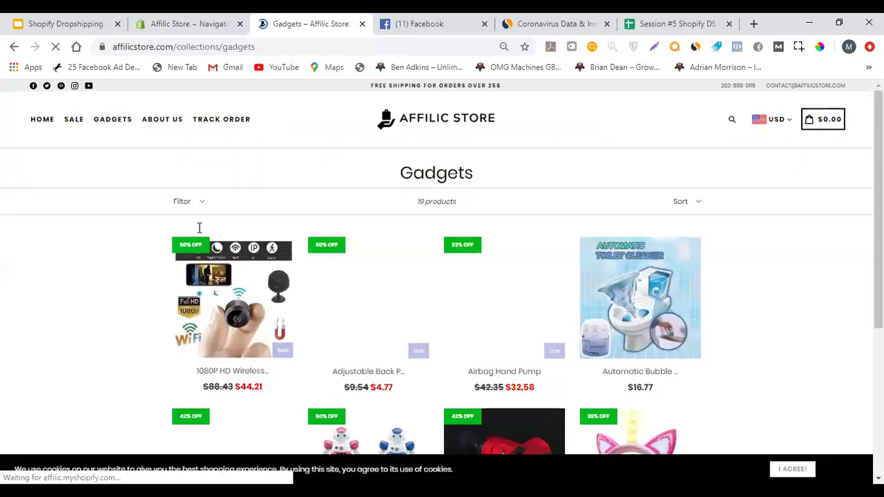
{"action": "scroll", "coordinate": [359, 192], "scroll_direction": "down", "scroll_amount": 2}
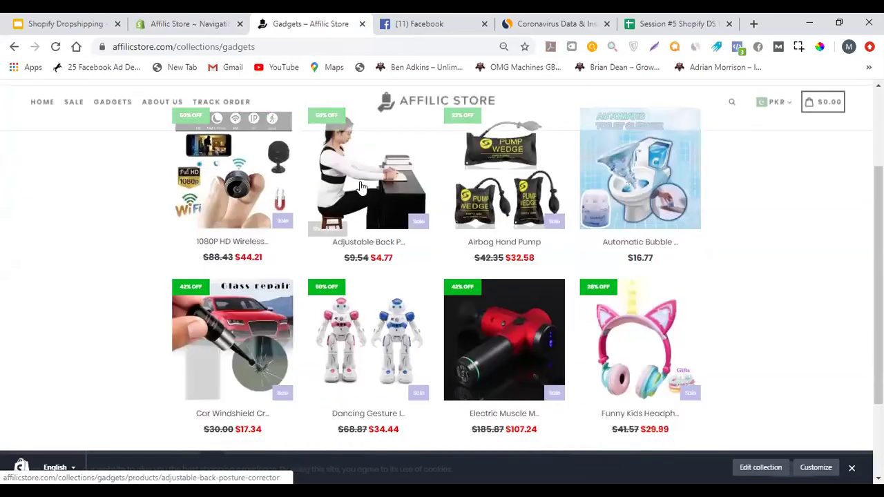
{"action": "scroll", "coordinate": [483, 306], "scroll_direction": "down", "scroll_amount": 2}
{"action": "scroll", "coordinate": [518, 276], "scroll_direction": "up", "scroll_amount": 2}
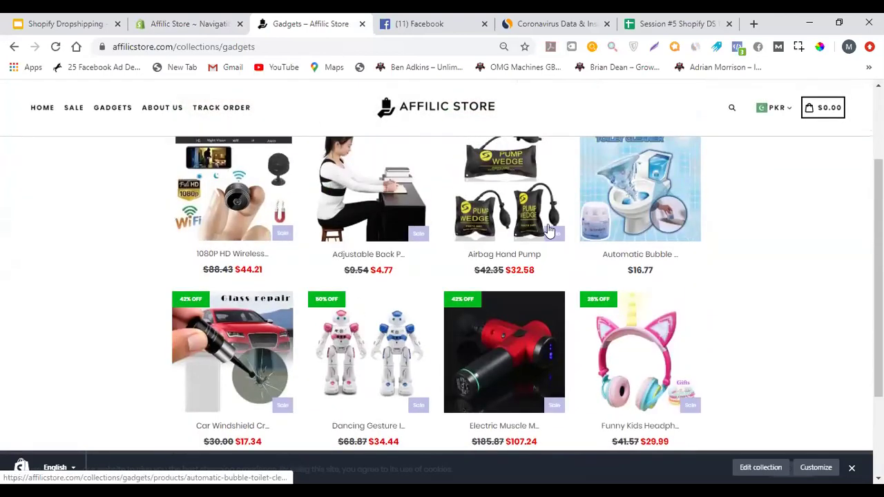
{"action": "scroll", "coordinate": [497, 252], "scroll_direction": "up", "scroll_amount": 2}
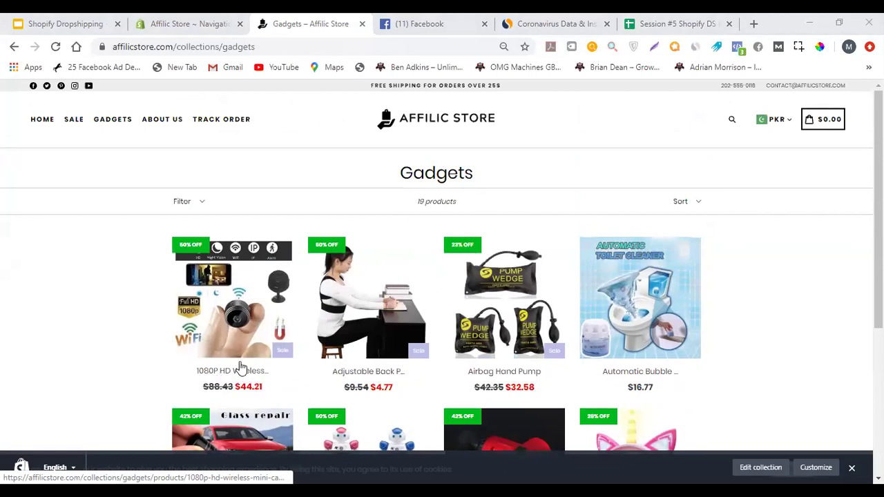
Verify the Gadgets collection shows 19 products, then return to the admin Navigation tab
{"action": "triple_click", "coordinate": [462, 206]}
{"action": "left_click", "coordinate": [464, 206]}
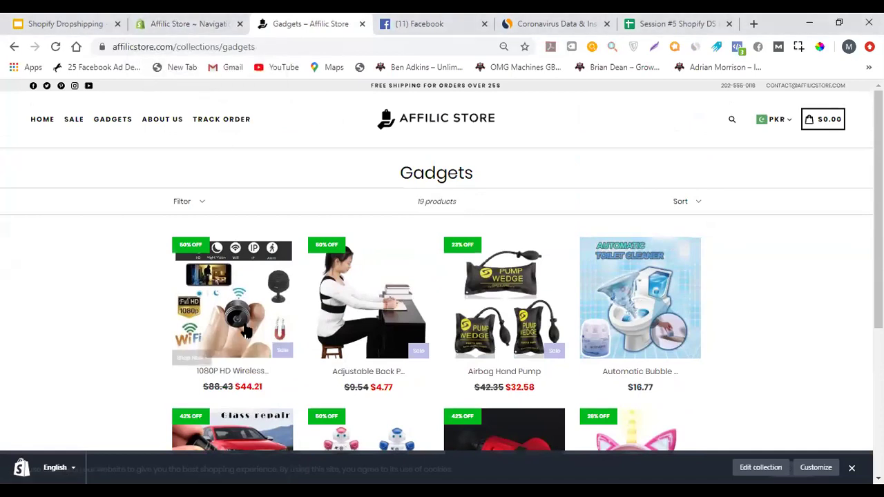
{"action": "left_click", "coordinate": [179, 21]}
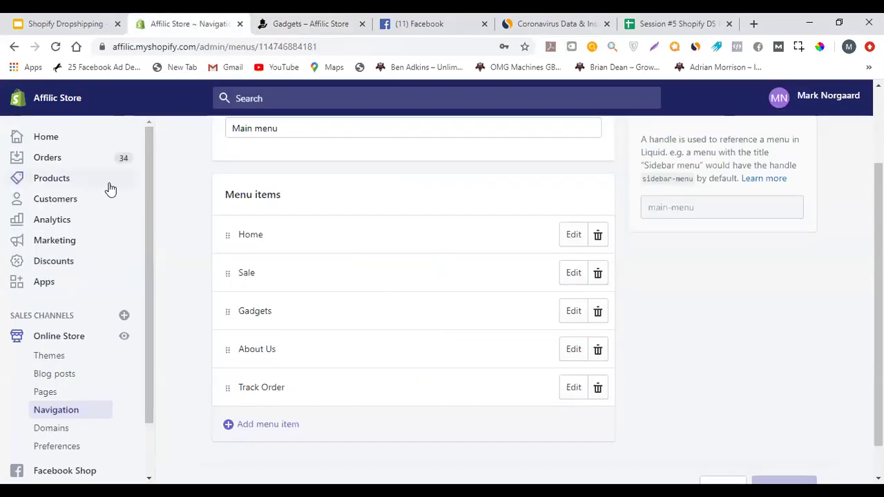
Open the 1080P HD Wireless Mini Camera product from the Products list and review its page
{"action": "left_click", "coordinate": [113, 187]}
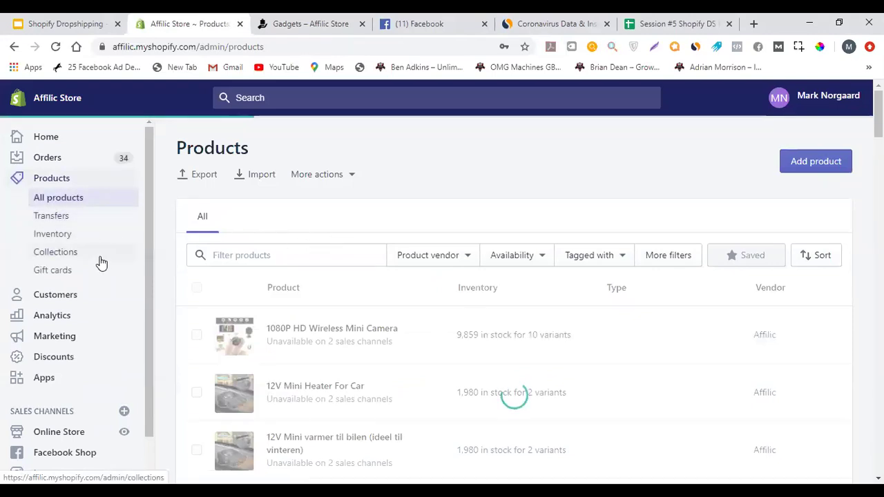
{"action": "left_click", "coordinate": [282, 257]}
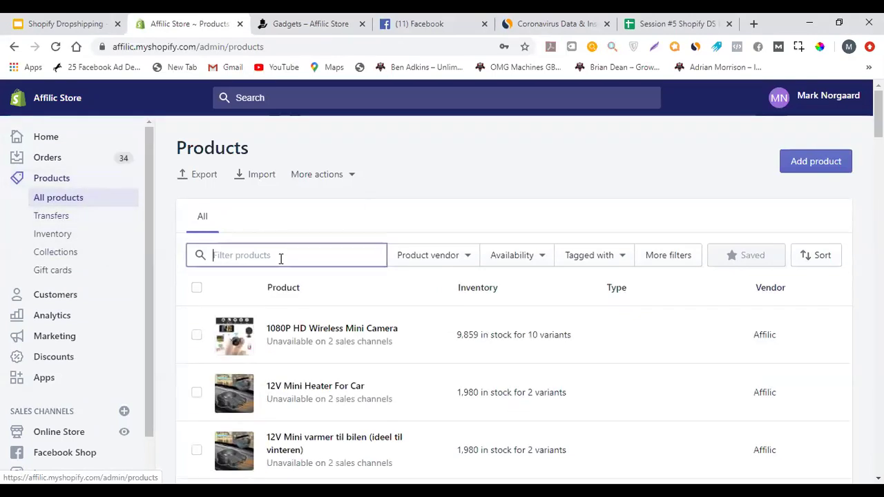
{"action": "left_click", "coordinate": [347, 328]}
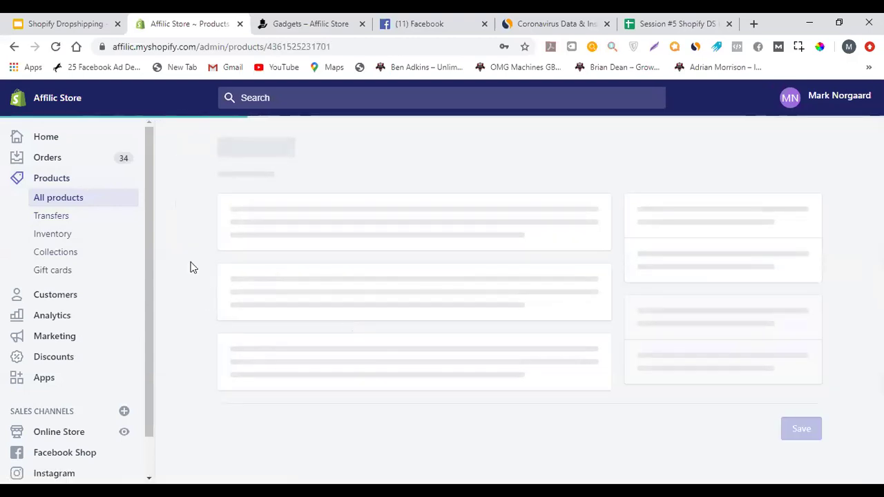
{"action": "scroll", "coordinate": [183, 249], "scroll_direction": "down", "scroll_amount": 15}
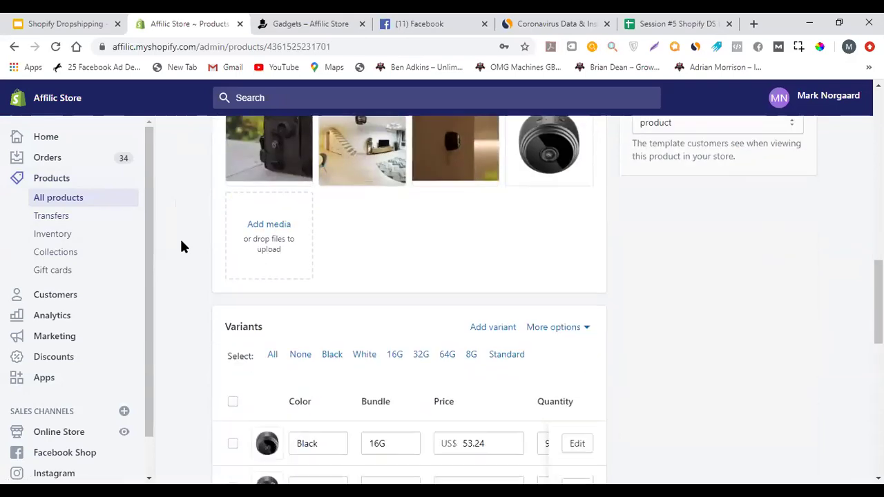
{"action": "scroll", "coordinate": [181, 239], "scroll_direction": "down", "scroll_amount": 10}
{"action": "scroll", "coordinate": [181, 242], "scroll_direction": "up", "scroll_amount": 8}
{"action": "scroll", "coordinate": [183, 241], "scroll_direction": "up", "scroll_amount": 5}
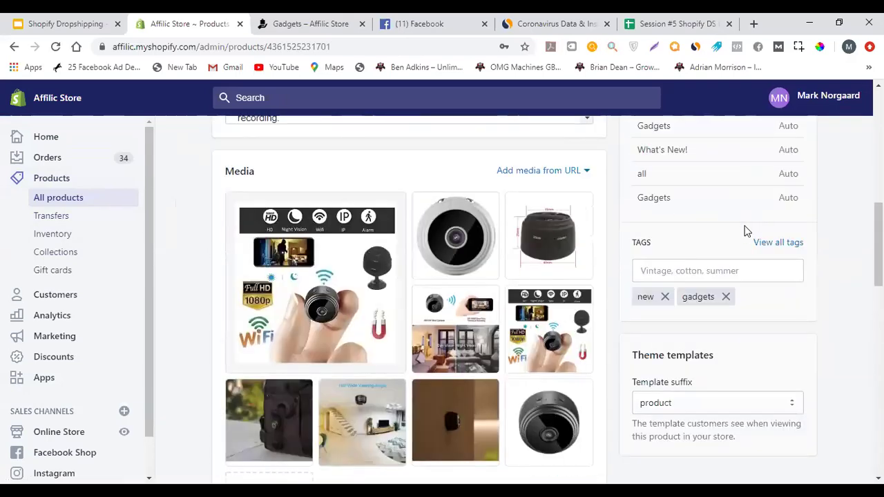
{"action": "scroll", "coordinate": [718, 248], "scroll_direction": "up", "scroll_amount": 1}
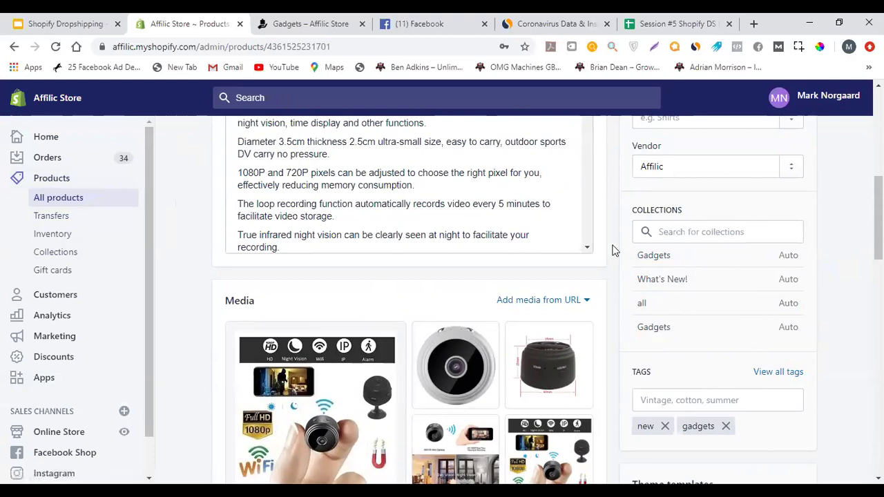
{"action": "scroll", "coordinate": [590, 338], "scroll_direction": "up", "scroll_amount": 1}
{"action": "scroll", "coordinate": [621, 283], "scroll_direction": "down", "scroll_amount": 1}
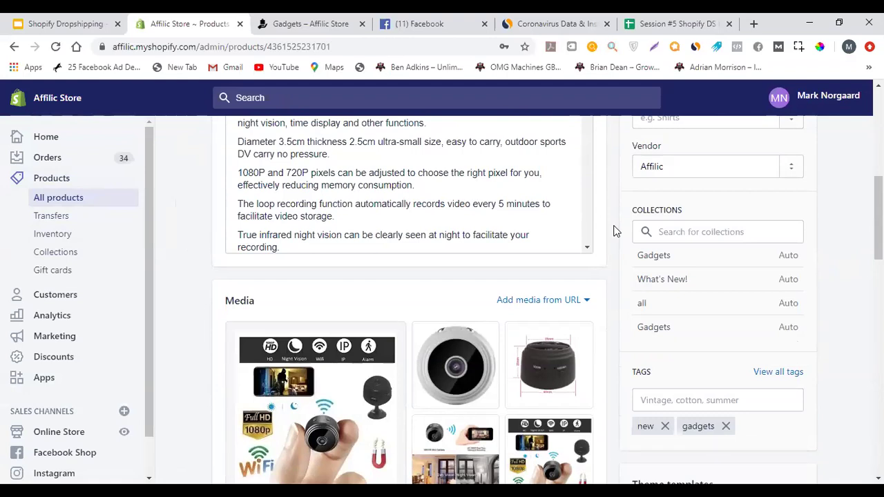
{"action": "scroll", "coordinate": [412, 222], "scroll_direction": "down", "scroll_amount": 4}
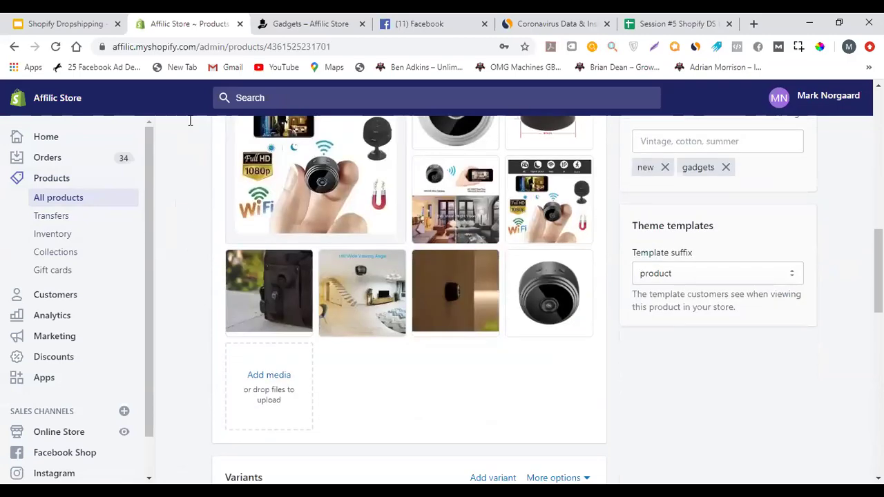
{"action": "scroll", "coordinate": [239, 191], "scroll_direction": "up", "scroll_amount": 4}
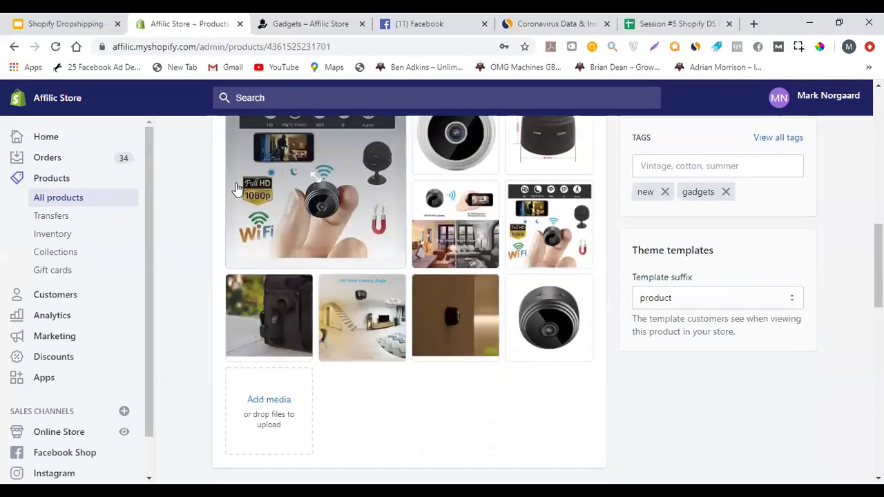
Compare the camera product with the Gadgets storefront's 19 products count, then go to Collections
{"action": "left_click", "coordinate": [302, 19]}
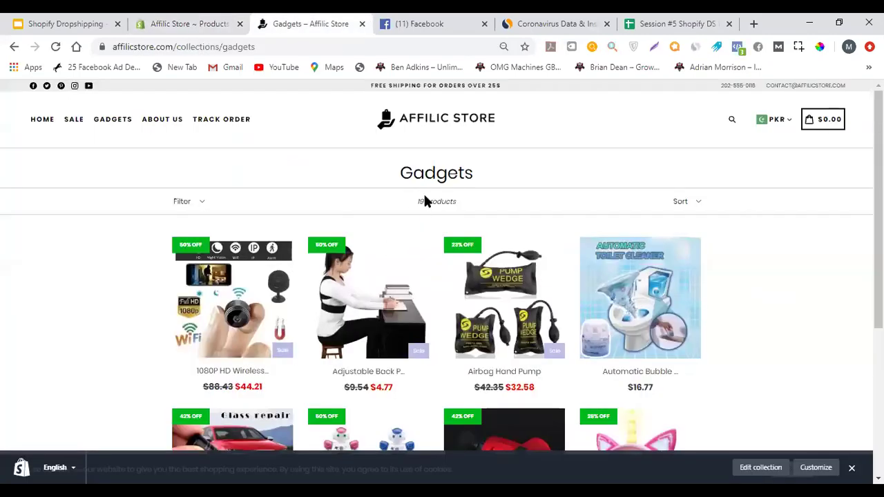
{"action": "triple_click", "coordinate": [426, 199]}
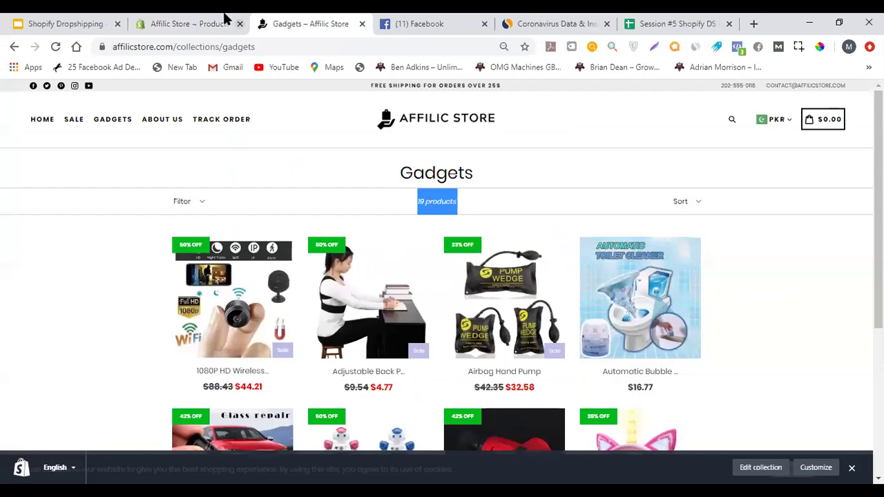
{"action": "left_click", "coordinate": [225, 18]}
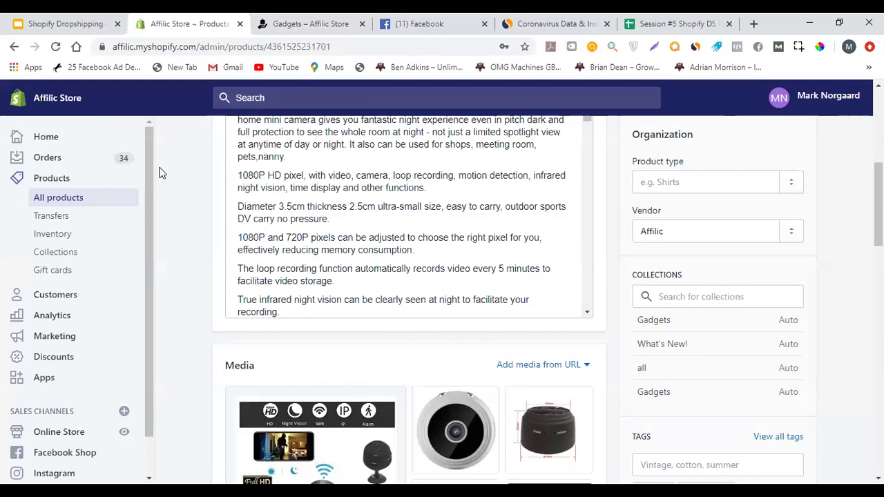
{"action": "left_click", "coordinate": [279, 19]}
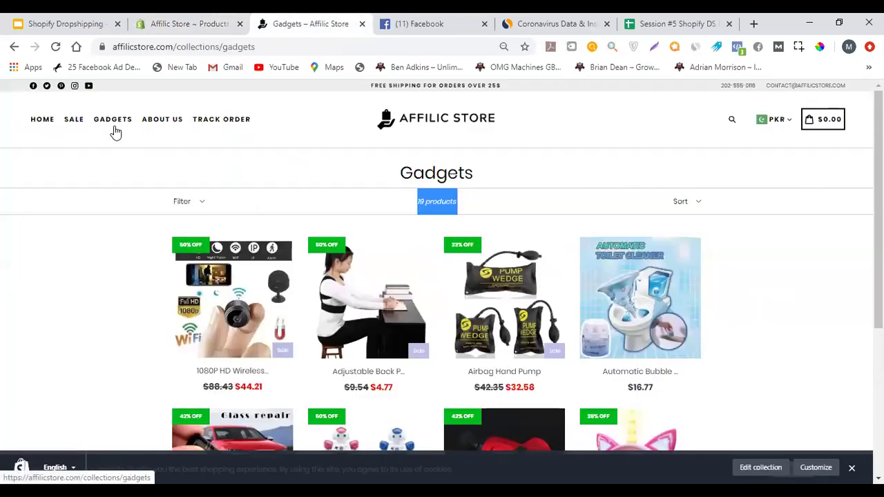
{"action": "left_click", "coordinate": [207, 19]}
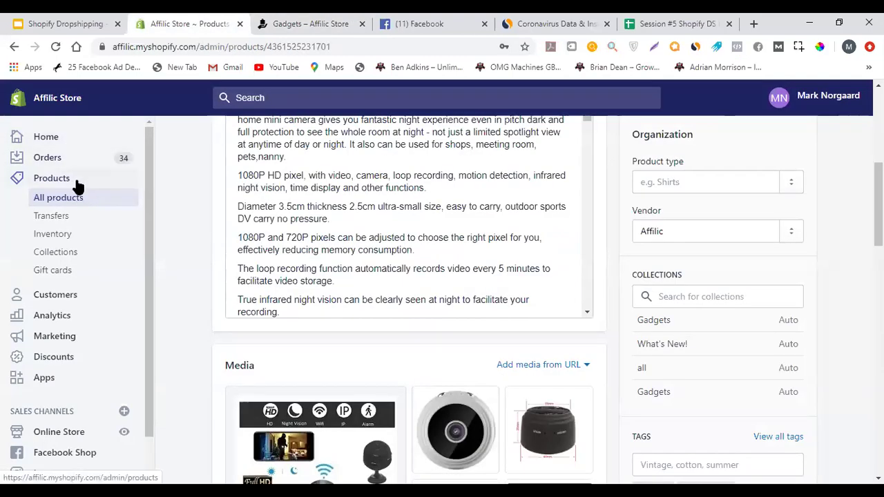
{"action": "left_click", "coordinate": [267, 21]}
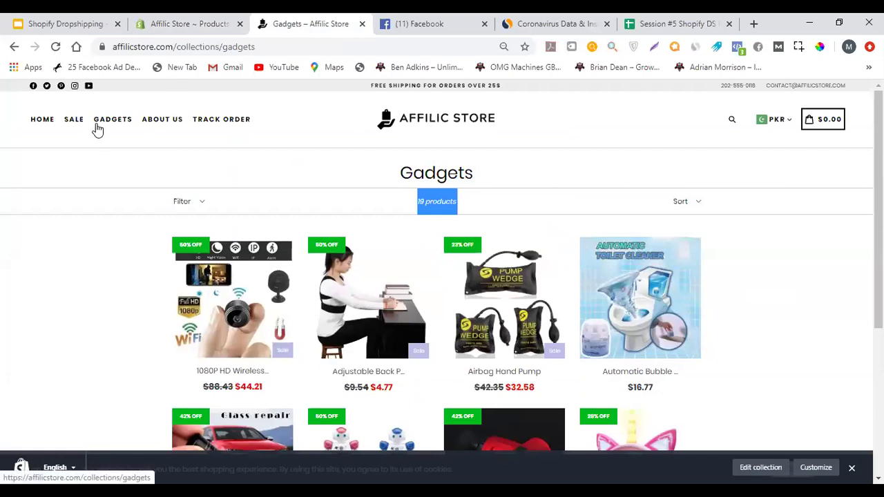
{"action": "left_click", "coordinate": [216, 18]}
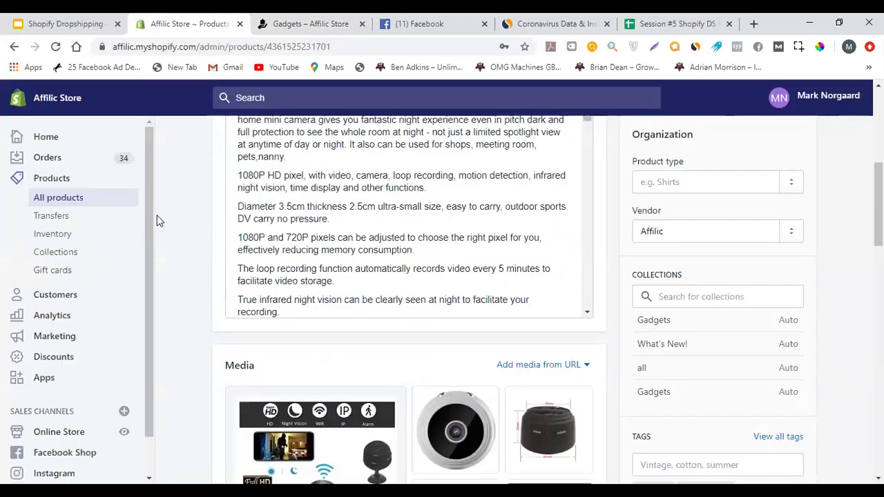
{"action": "scroll", "coordinate": [151, 221], "scroll_direction": "down", "scroll_amount": 1}
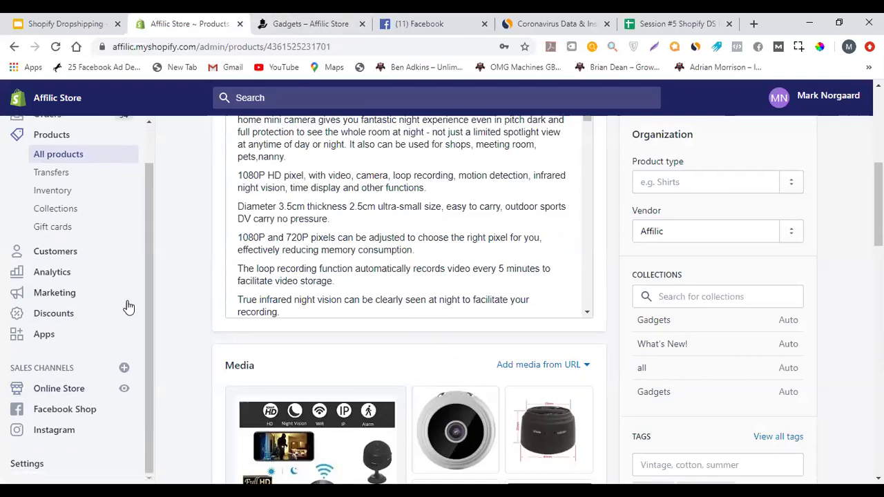
{"action": "left_click", "coordinate": [267, 19]}
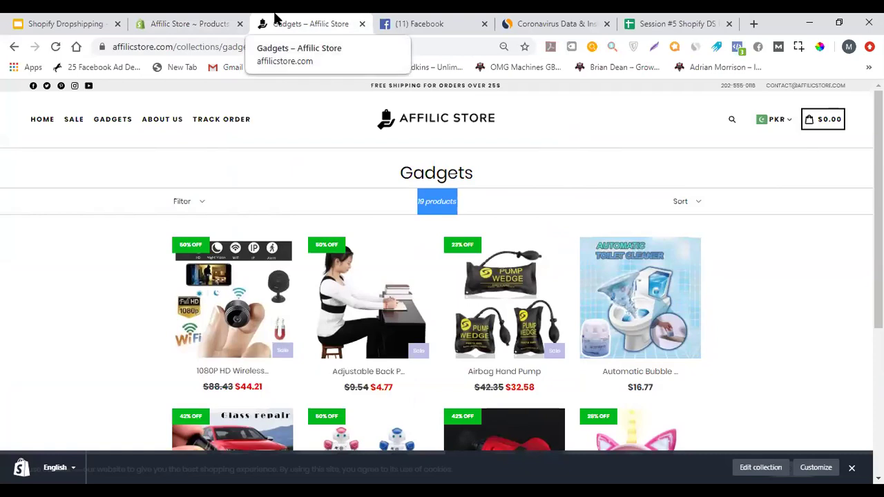
{"action": "left_click", "coordinate": [170, 19]}
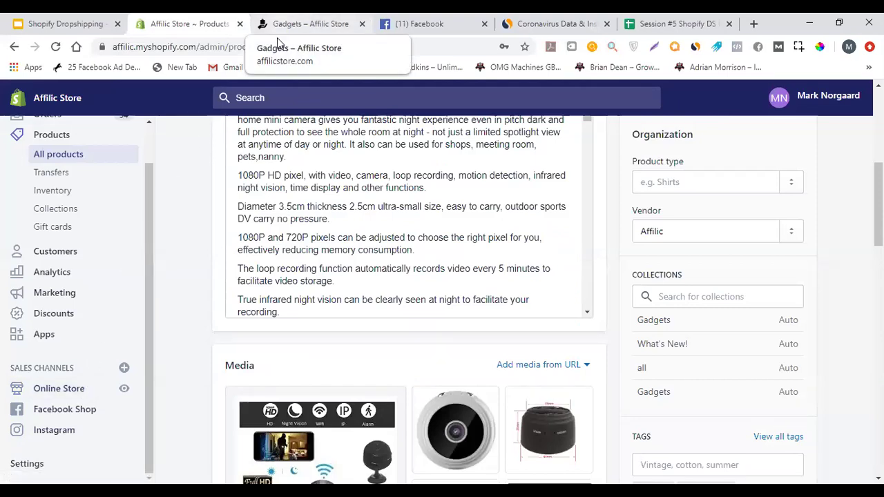
{"action": "left_click", "coordinate": [298, 18]}
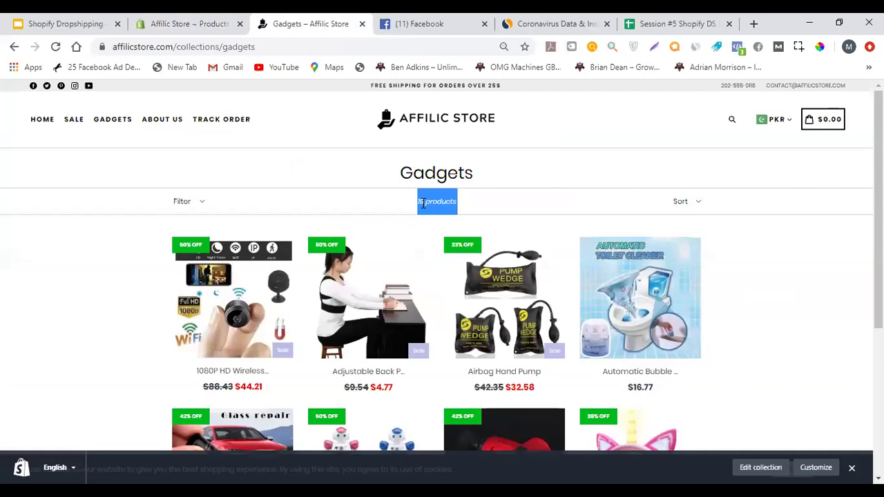
{"action": "double_click", "coordinate": [454, 212]}
{"action": "left_click", "coordinate": [454, 212]}
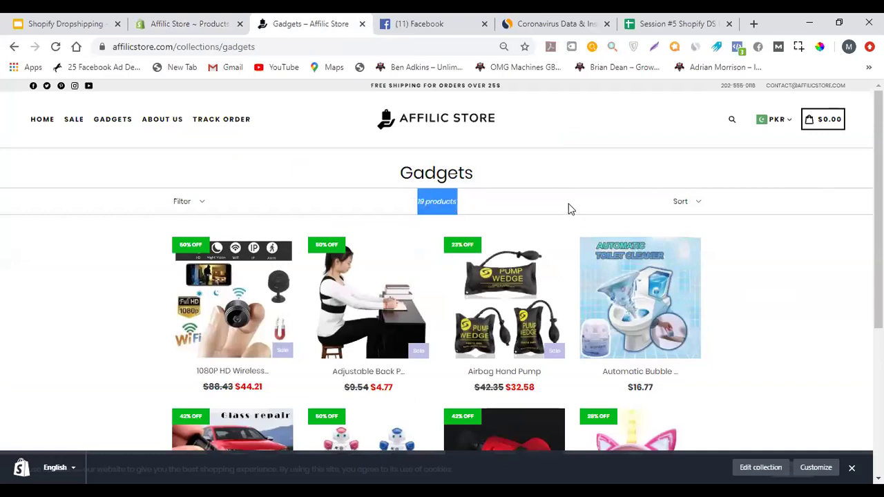
{"action": "triple_click", "coordinate": [437, 205]}
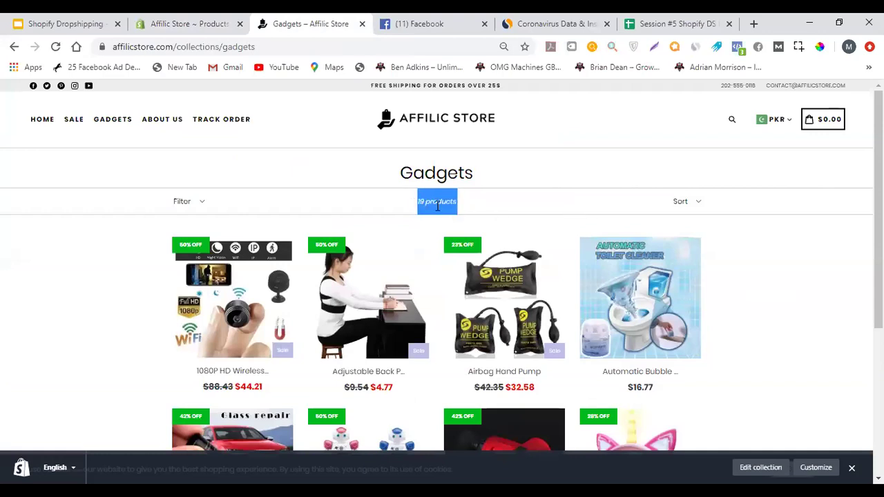
{"action": "left_click", "coordinate": [202, 19]}
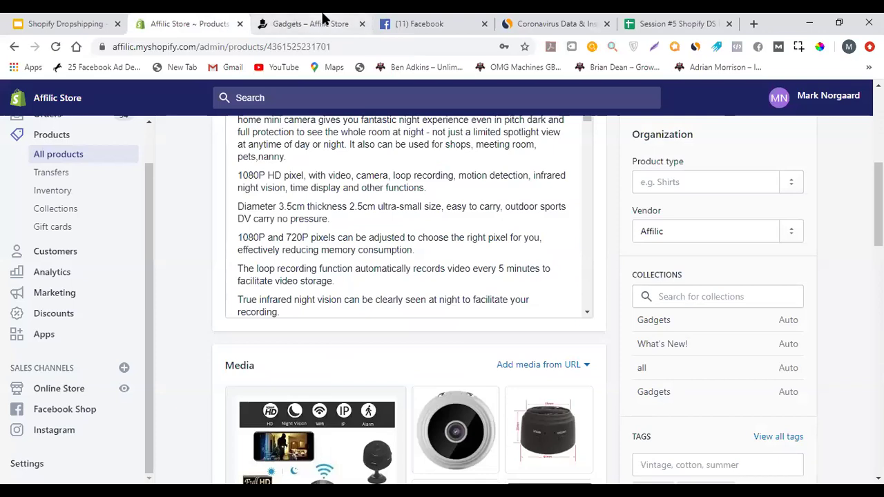
{"action": "scroll", "coordinate": [148, 222], "scroll_direction": "up", "scroll_amount": 1}
{"action": "left_click", "coordinate": [290, 28]}
{"action": "left_click", "coordinate": [205, 20]}
{"action": "left_click", "coordinate": [100, 257]}
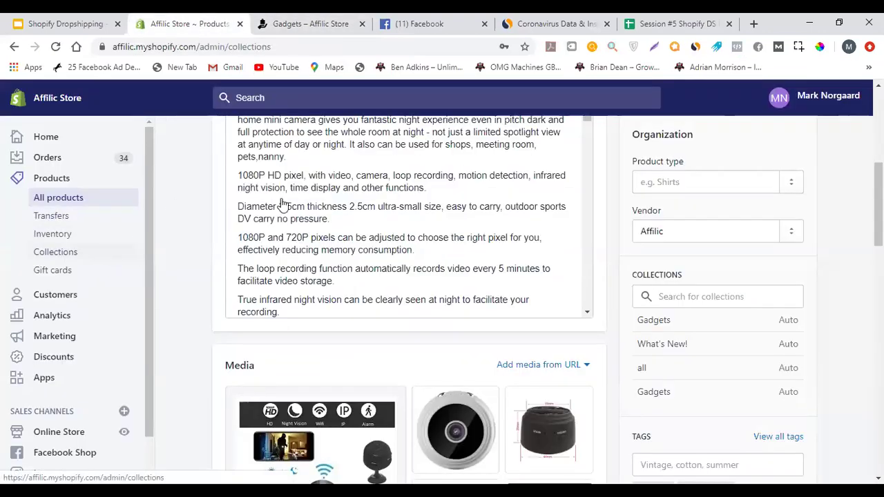
{"action": "scroll", "coordinate": [414, 203], "scroll_direction": "down", "scroll_amount": 6}
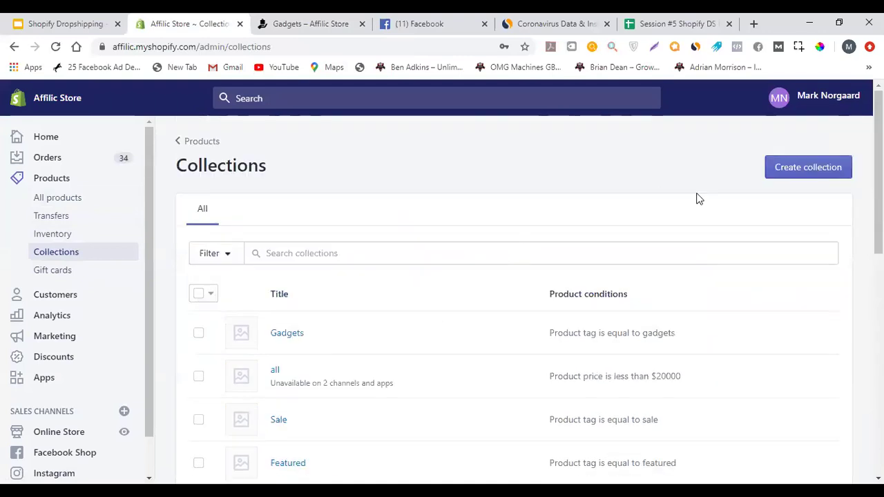
Start a new collection titled Testing123123
{"action": "left_click", "coordinate": [788, 178]}
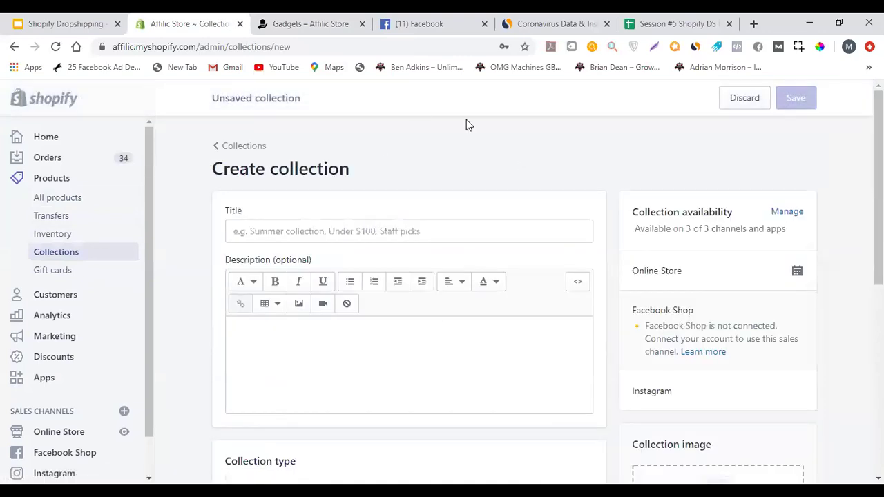
{"action": "left_click", "coordinate": [346, 231]}
{"action": "type", "text": "Testing123123"}
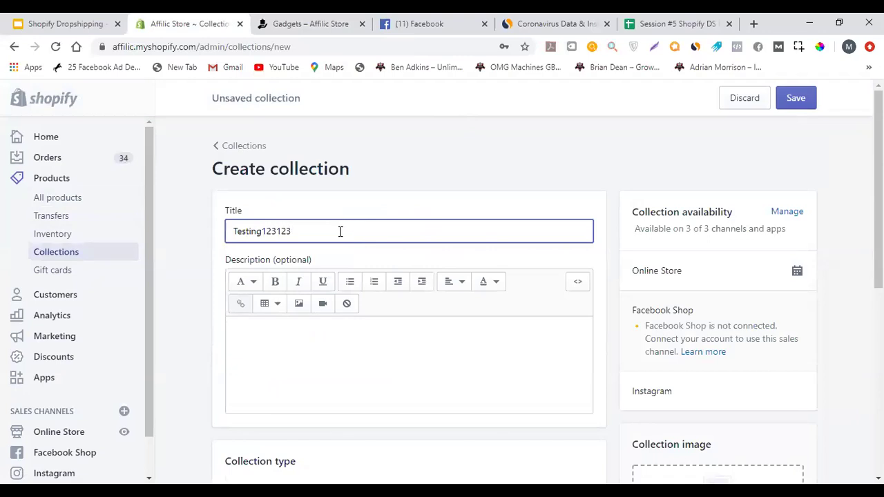
{"action": "key", "text": "ctrl+a"}
{"action": "key", "text": "ctrl+c"}
{"action": "left_click", "coordinate": [574, 181]}
{"action": "scroll", "coordinate": [583, 185], "scroll_direction": "down", "scroll_amount": 5}
Set the automated condition to Product tag is equal to 123
{"action": "left_click", "coordinate": [522, 320]}
{"action": "key", "text": "ctrl+v"}
{"action": "left_click", "coordinate": [678, 312]}
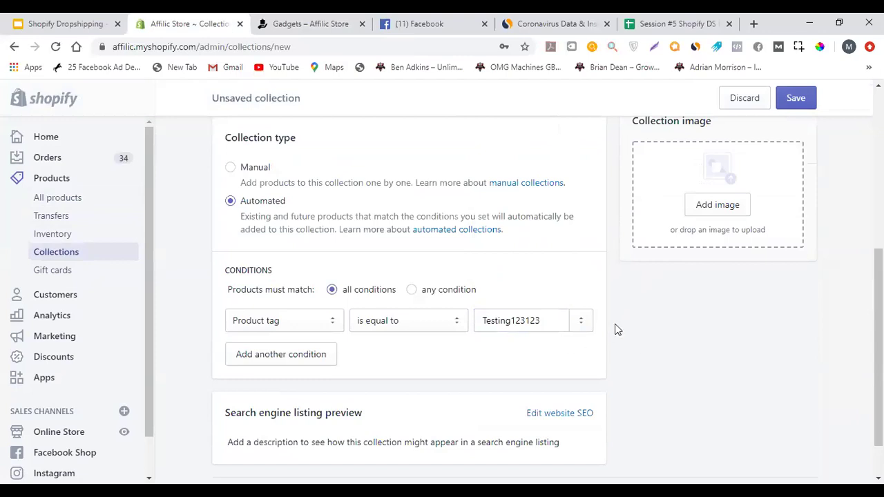
{"action": "double_click", "coordinate": [512, 323]}
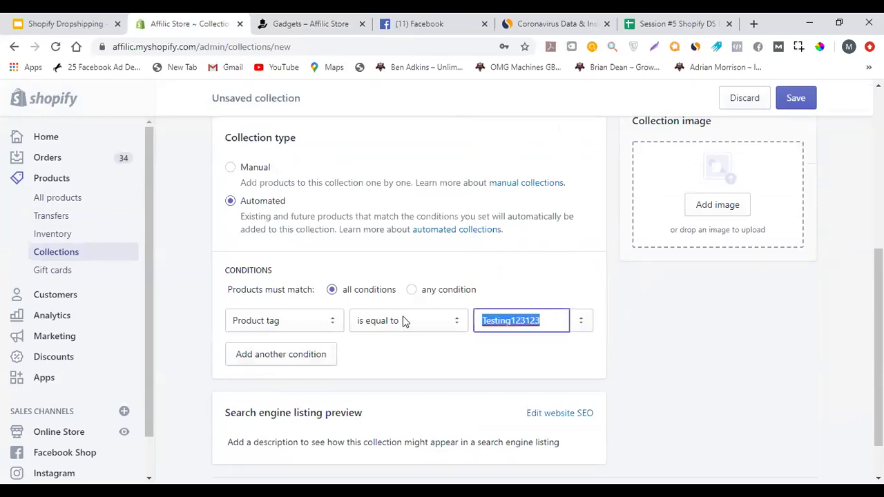
{"action": "type", "text": "123"}
{"action": "left_click", "coordinate": [617, 317]}
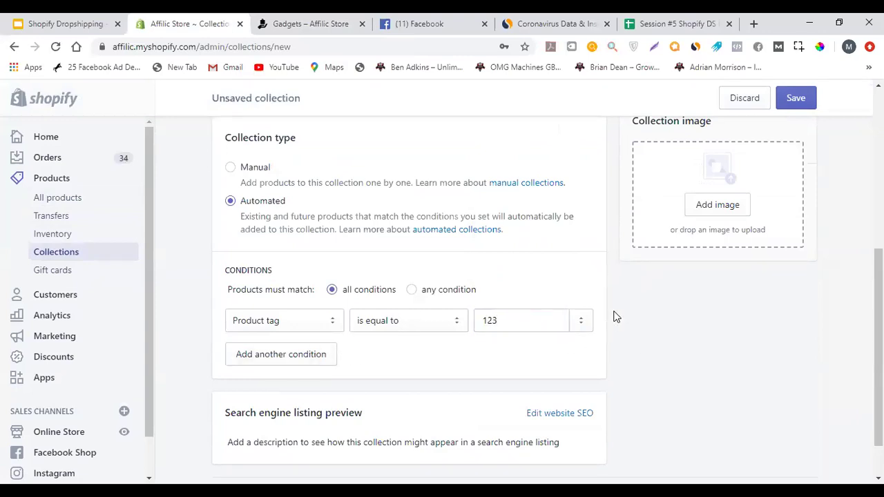
Save the collection and close the Gadgets storefront tab
{"action": "left_click", "coordinate": [797, 102]}
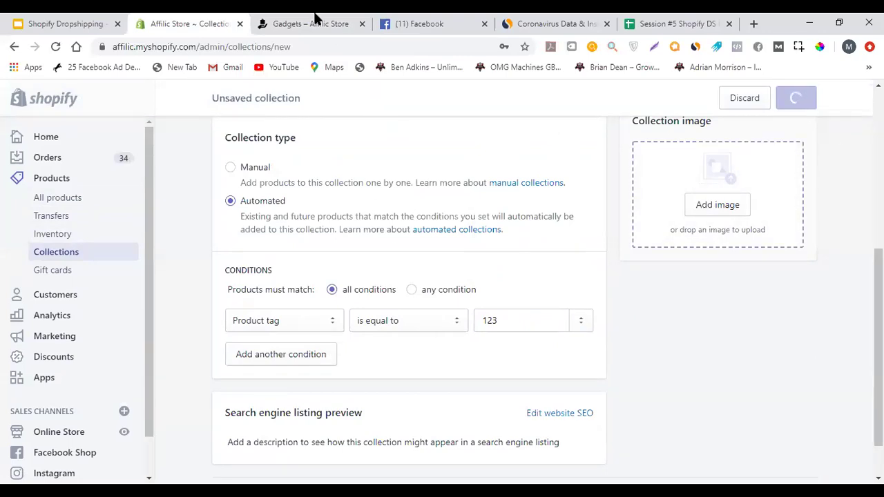
{"action": "left_click", "coordinate": [360, 29]}
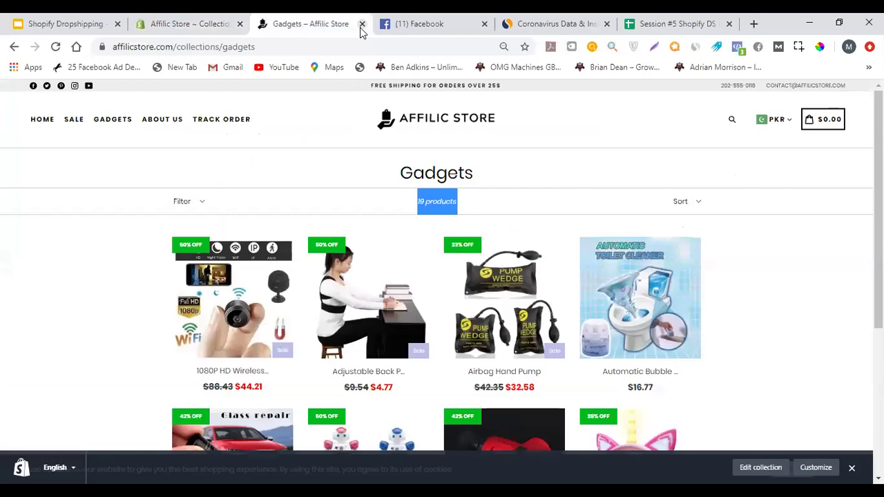
{"action": "key", "text": "ctrl+w"}
{"action": "left_click", "coordinate": [231, 30]}
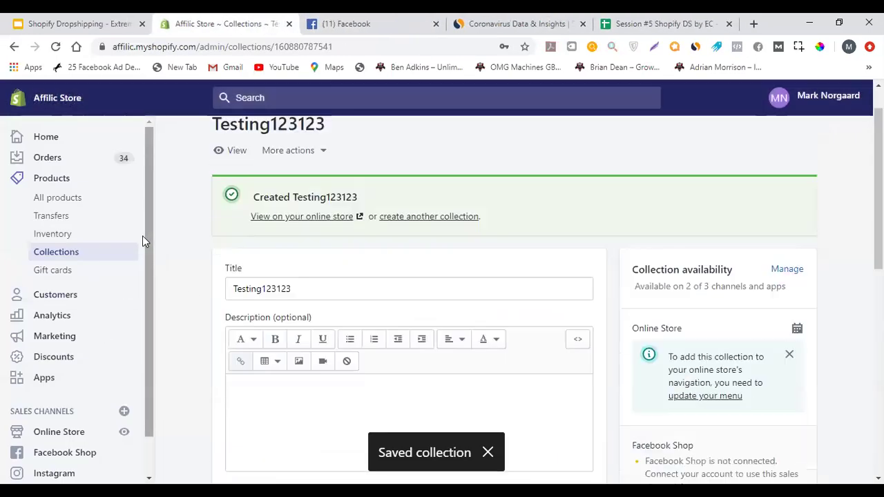
Delete the Gadgets item from the Online Store Main menu
{"action": "scroll", "coordinate": [143, 241], "scroll_direction": "down", "scroll_amount": 3}
{"action": "left_click", "coordinate": [60, 390]}
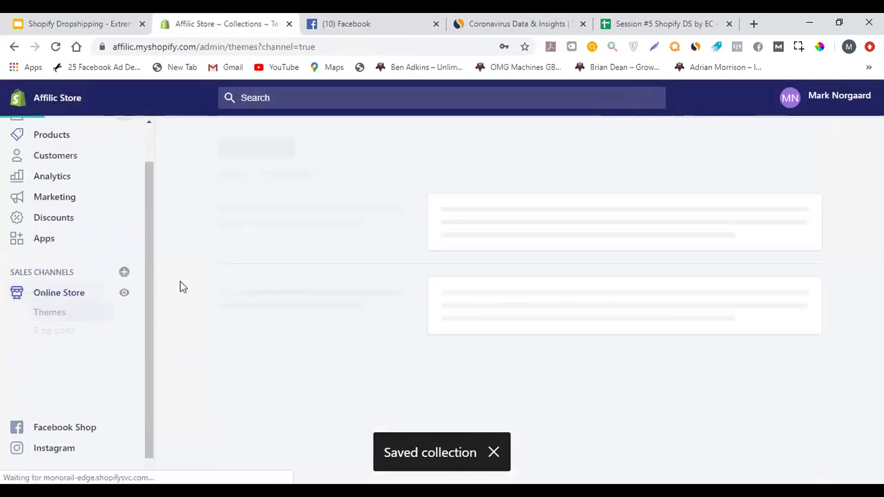
{"action": "left_click", "coordinate": [77, 367]}
{"action": "scroll", "coordinate": [631, 311], "scroll_direction": "down", "scroll_amount": 1}
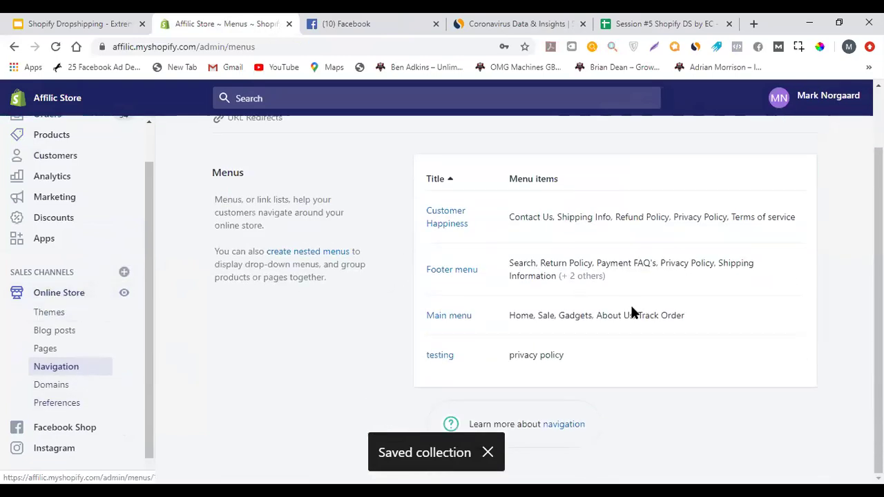
{"action": "left_click", "coordinate": [443, 323]}
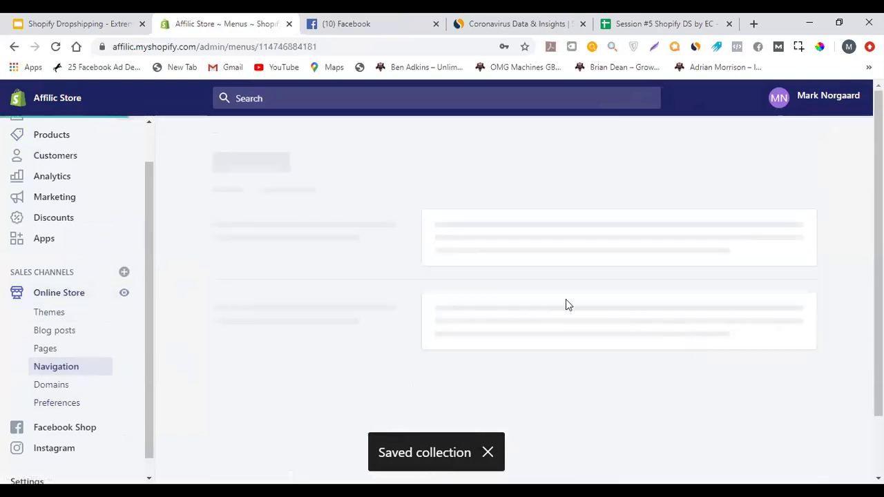
{"action": "scroll", "coordinate": [406, 269], "scroll_direction": "down", "scroll_amount": 2}
{"action": "scroll", "coordinate": [406, 269], "scroll_direction": "down", "scroll_amount": 1}
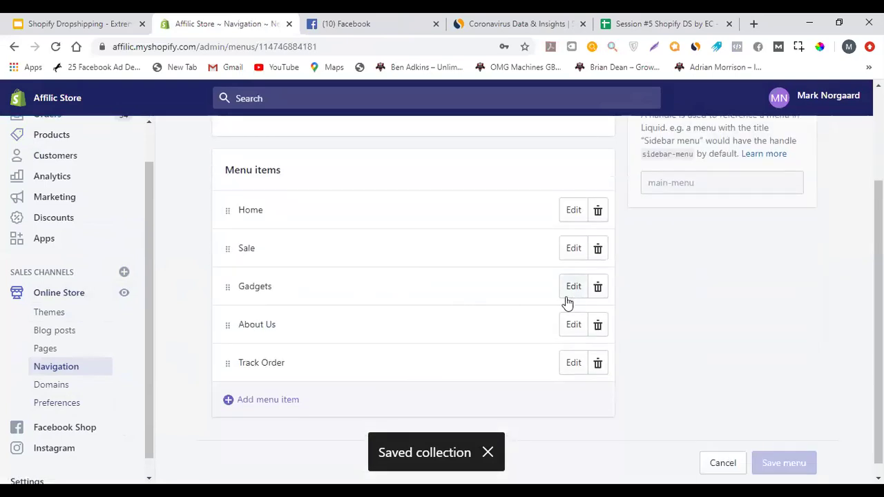
{"action": "left_click", "coordinate": [597, 286]}
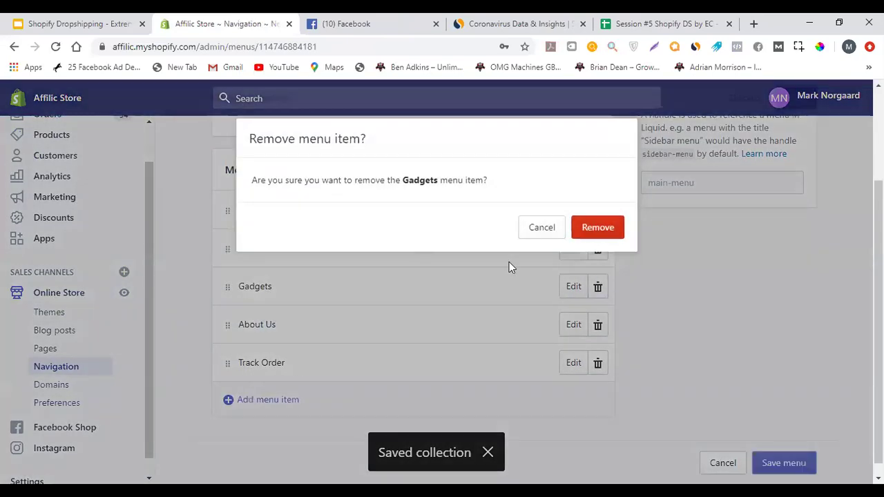
{"action": "left_click", "coordinate": [597, 228]}
Add a new menu item and name it Best Sellers
{"action": "left_click", "coordinate": [263, 385]}
{"action": "left_click", "coordinate": [285, 279]}
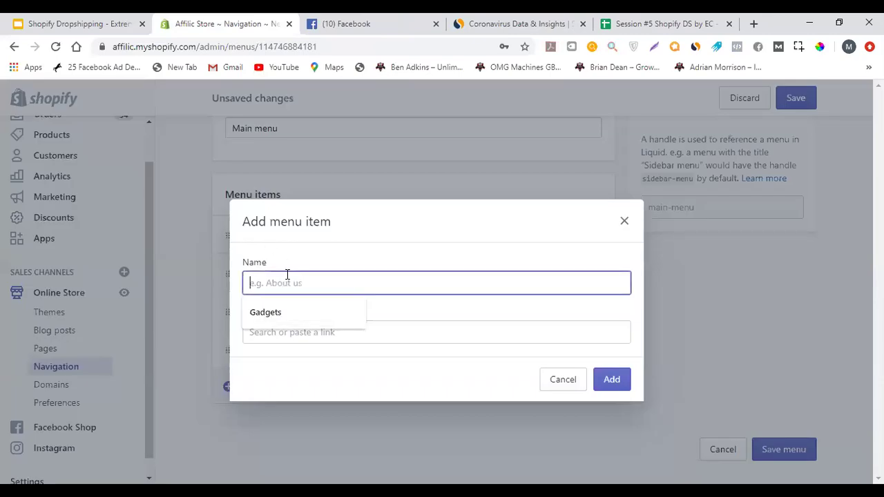
{"action": "type", "text": "Testing"}
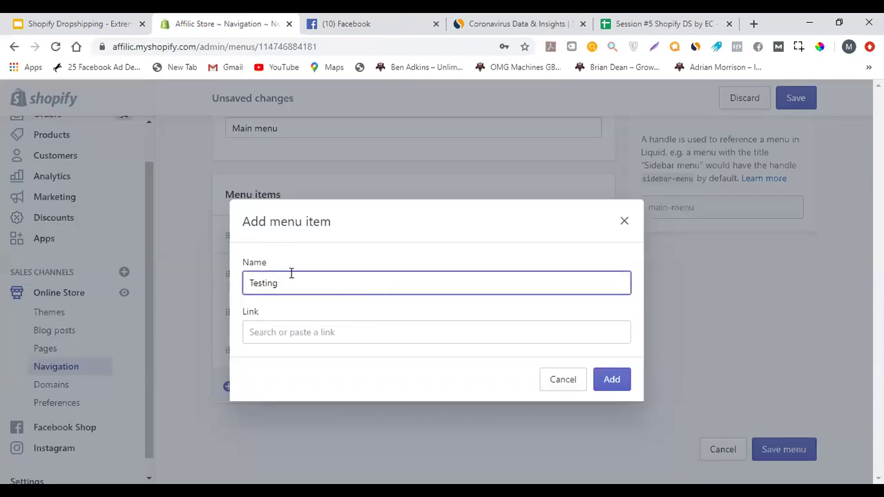
{"action": "left_click_drag", "start_coordinate": [298, 280], "coordinate": [213, 257]}
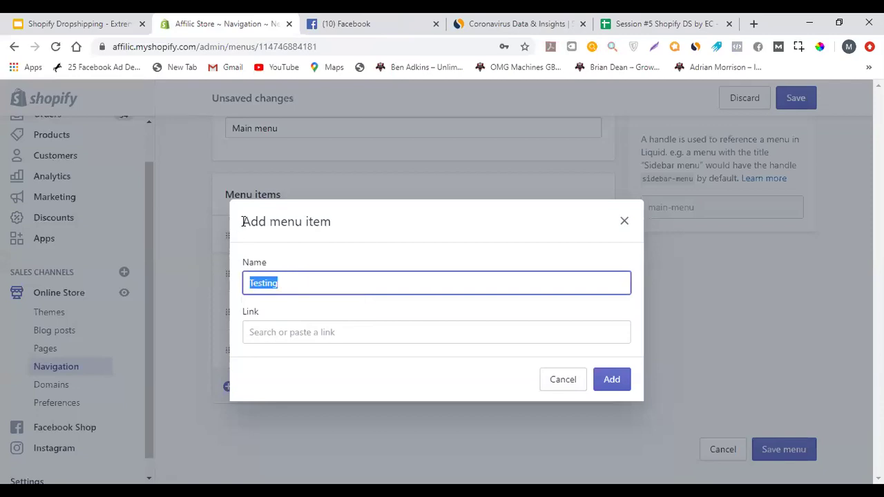
{"action": "type", "text": "Best Sellers"}
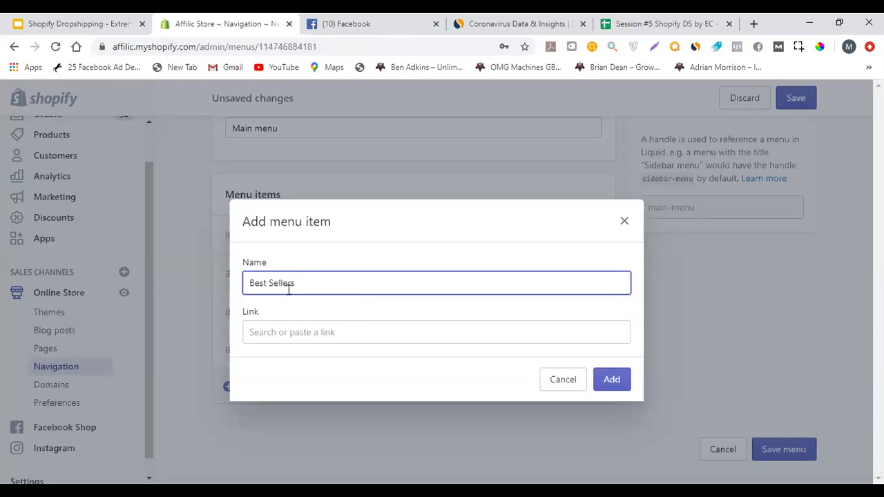
Link the Best Sellers item to the Testing123123 collection from the Collections list
{"action": "left_click", "coordinate": [330, 332]}
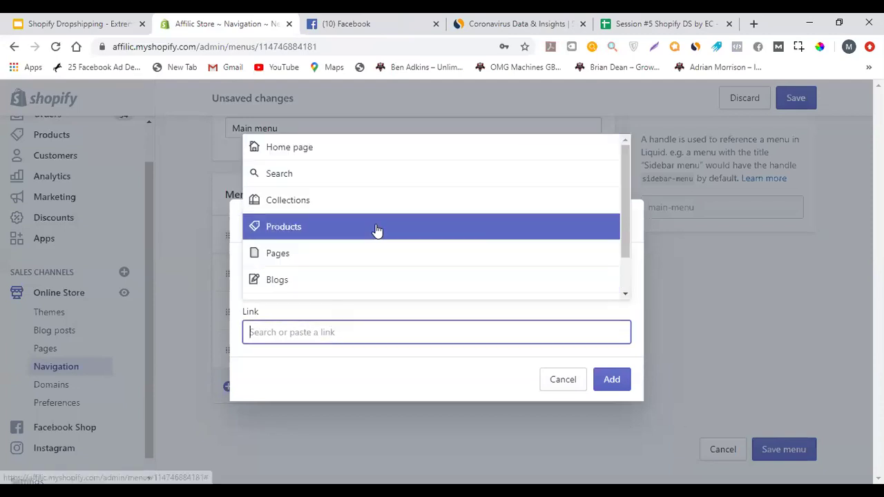
{"action": "scroll", "coordinate": [376, 231], "scroll_direction": "down", "scroll_amount": 1}
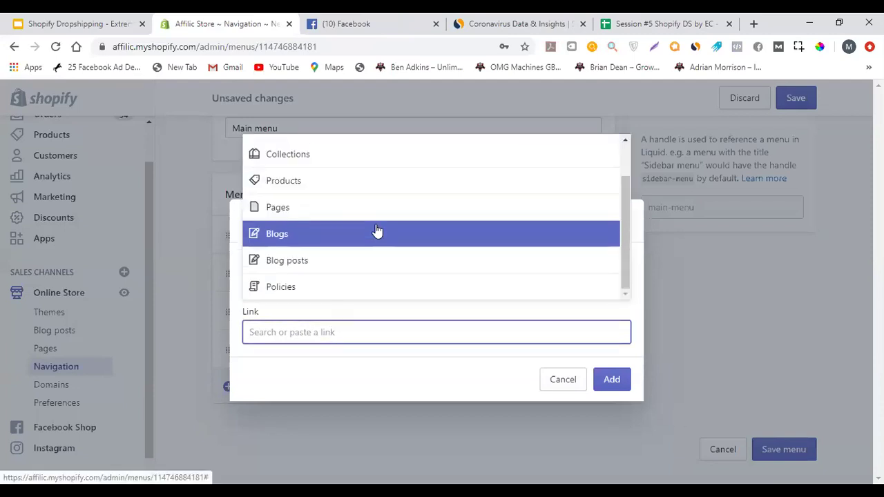
{"action": "left_click", "coordinate": [386, 181]}
{"action": "scroll", "coordinate": [391, 196], "scroll_direction": "down", "scroll_amount": 2}
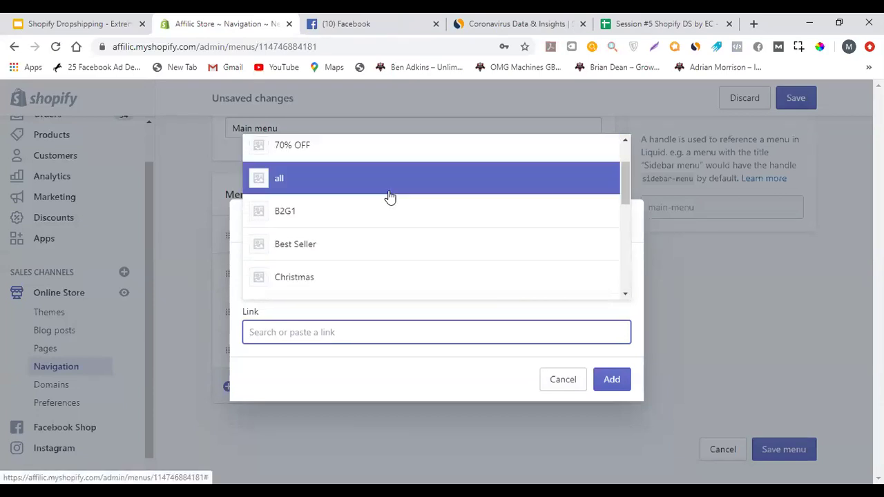
{"action": "scroll", "coordinate": [391, 196], "scroll_direction": "down", "scroll_amount": 1}
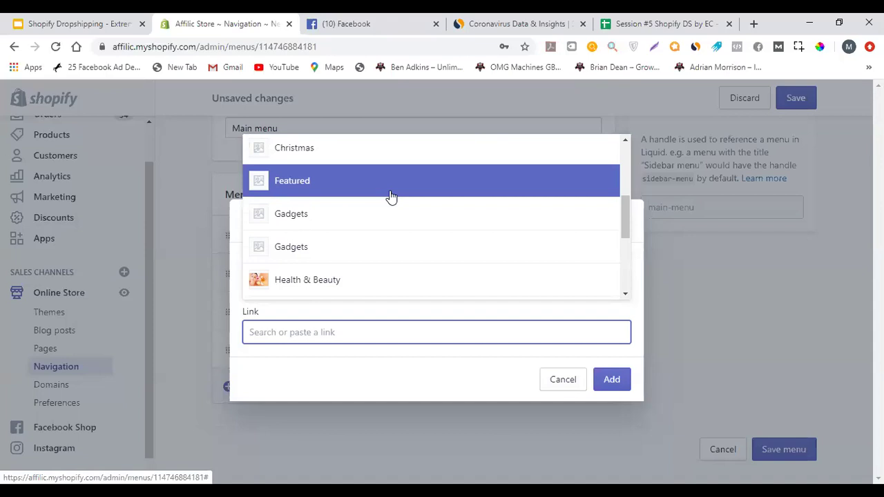
{"action": "scroll", "coordinate": [390, 197], "scroll_direction": "down", "scroll_amount": 4}
{"action": "left_click", "coordinate": [316, 251]}
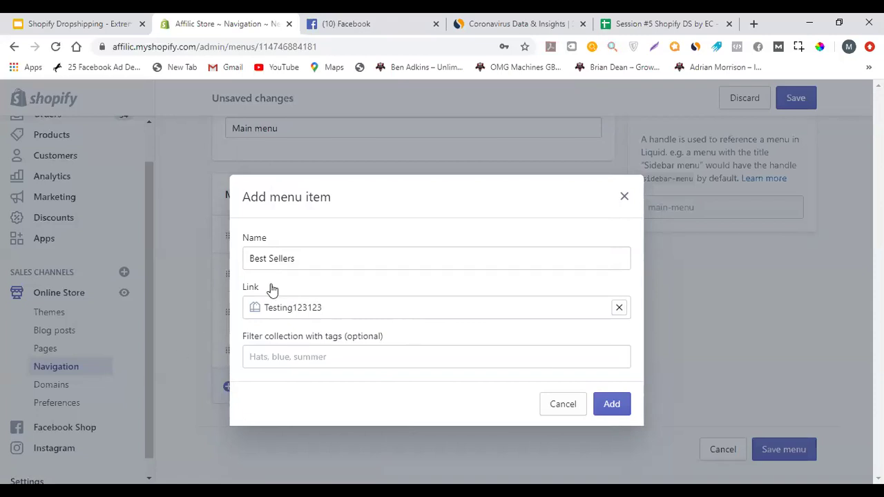
{"action": "triple_click", "coordinate": [297, 258]}
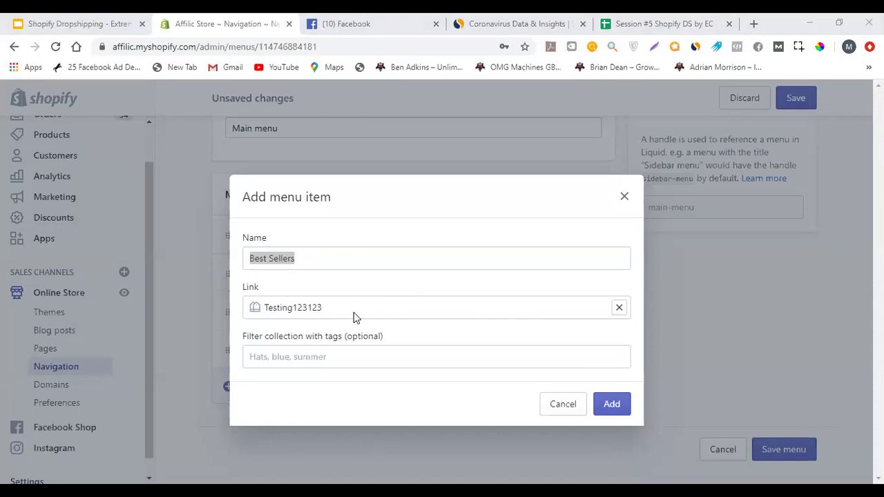
{"action": "left_click", "coordinate": [430, 203]}
Retype the menu item's name, entering 'Testin123123'
{"action": "triple_click", "coordinate": [511, 258]}
{"action": "type", "text": "Testing"}
{"action": "key", "text": "BackSpace"}
{"action": "type", "text": "123123"}
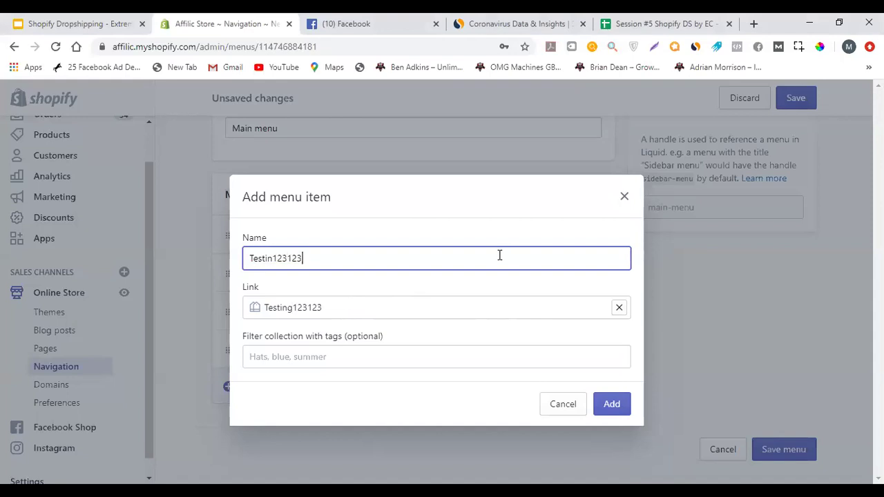
{"action": "left_click", "coordinate": [327, 311]}
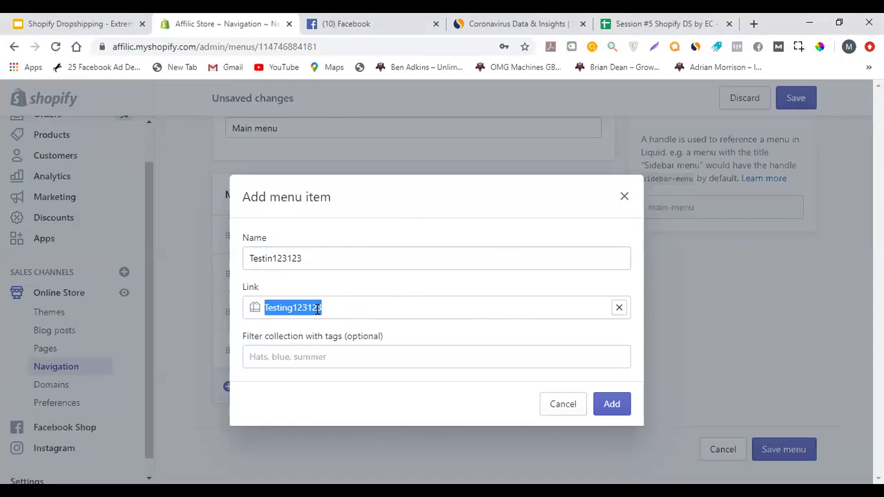
{"action": "left_click", "coordinate": [341, 253]}
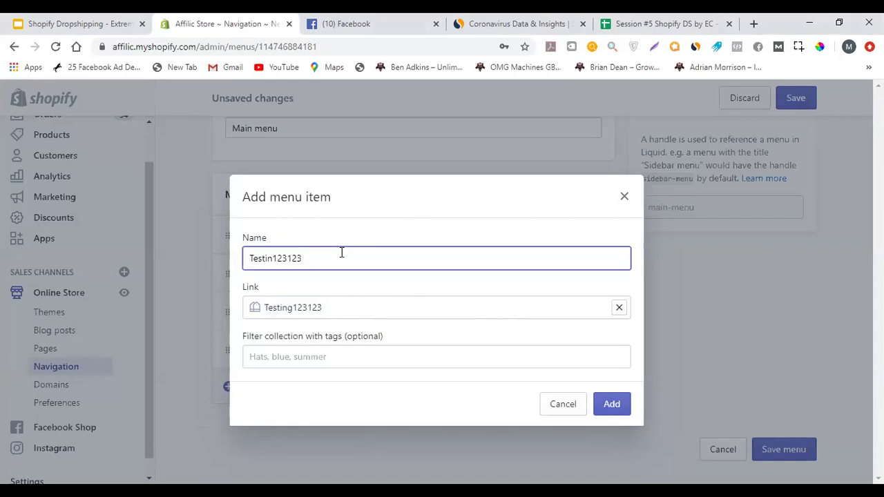
{"action": "left_click", "coordinate": [338, 316]}
Relink the menu item to the Testing123123 collection
{"action": "left_click", "coordinate": [618, 307]}
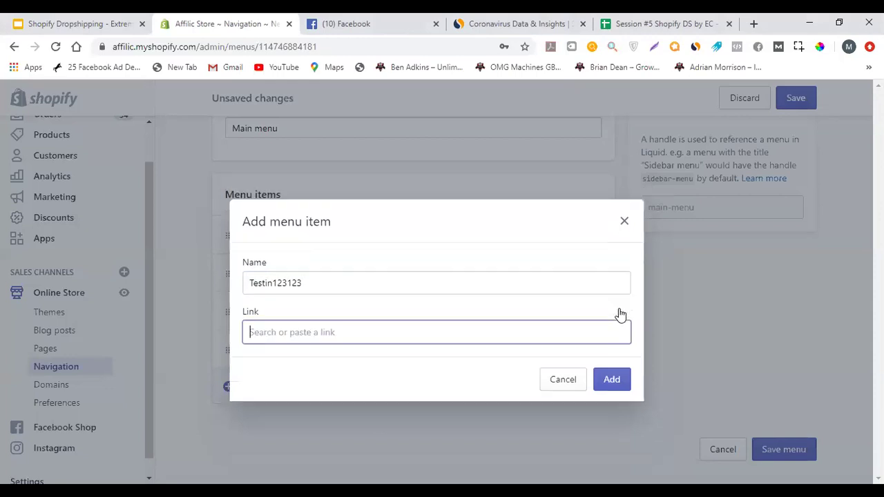
{"action": "left_click", "coordinate": [363, 334]}
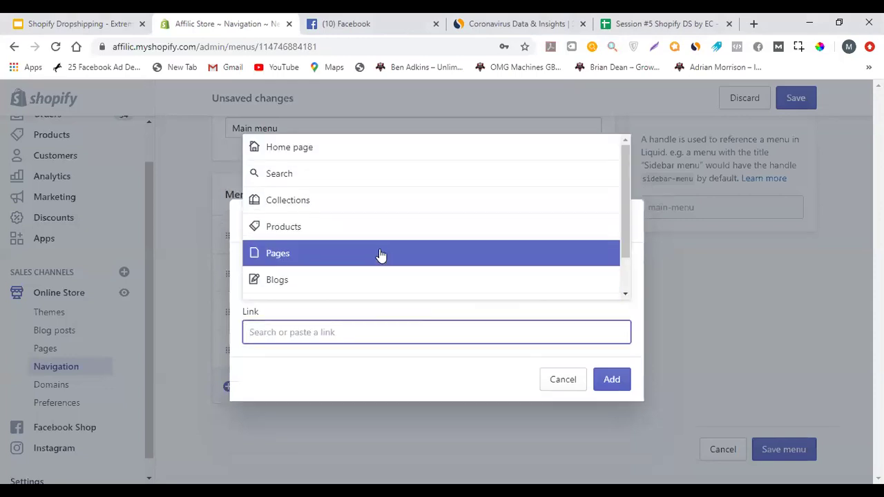
{"action": "left_click", "coordinate": [380, 207]}
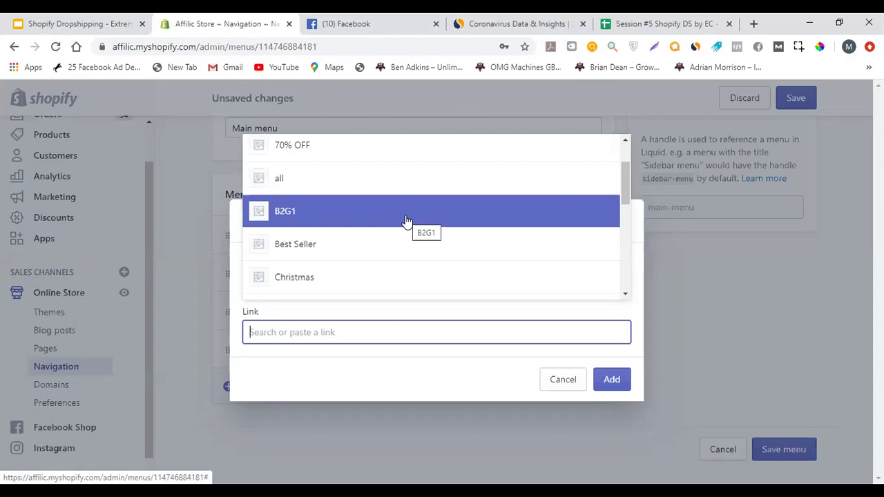
{"action": "scroll", "coordinate": [407, 221], "scroll_direction": "down", "scroll_amount": 5}
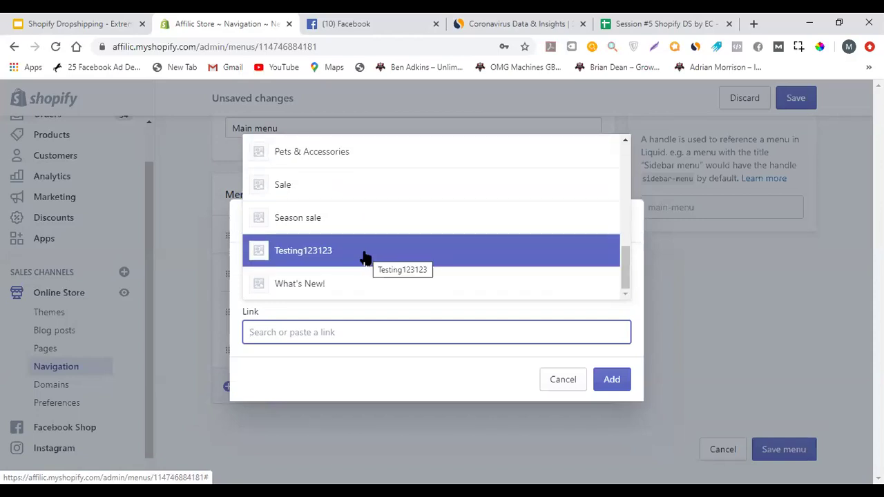
{"action": "left_click", "coordinate": [331, 256]}
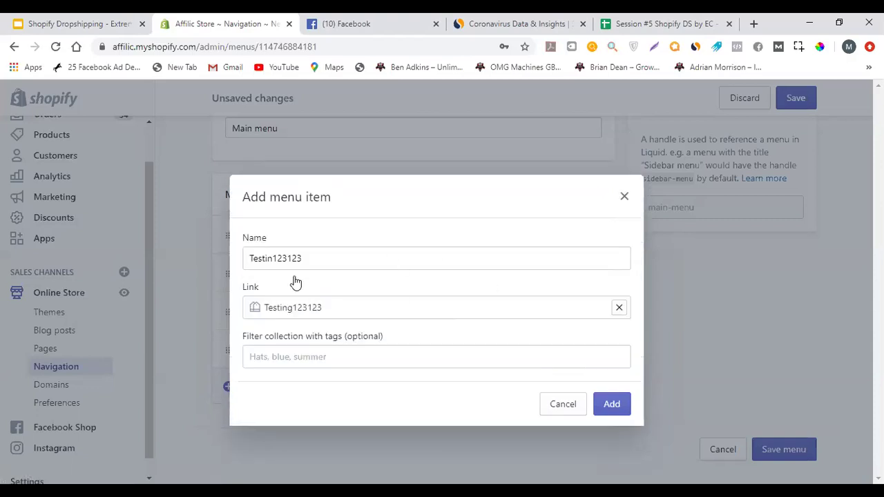
Insert the missing 'g' so the name reads Testing123123
{"action": "left_click_drag", "start_coordinate": [319, 258], "coordinate": [220, 266]}
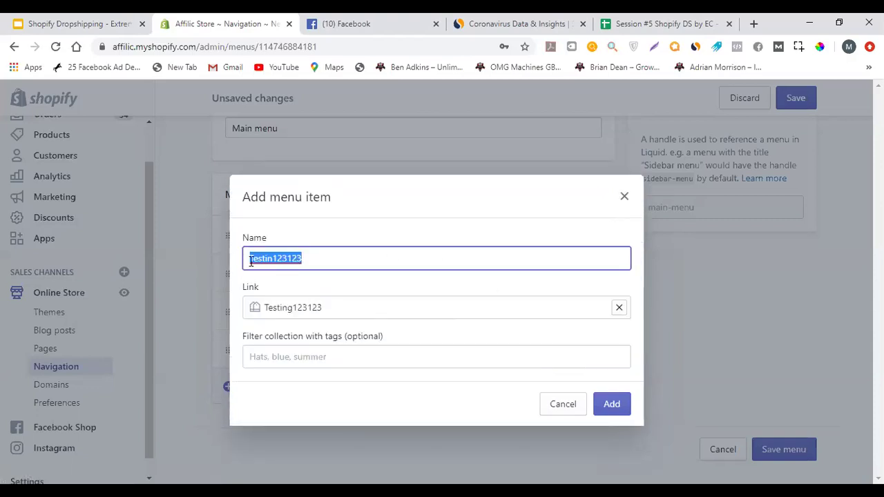
{"action": "left_click", "coordinate": [273, 259]}
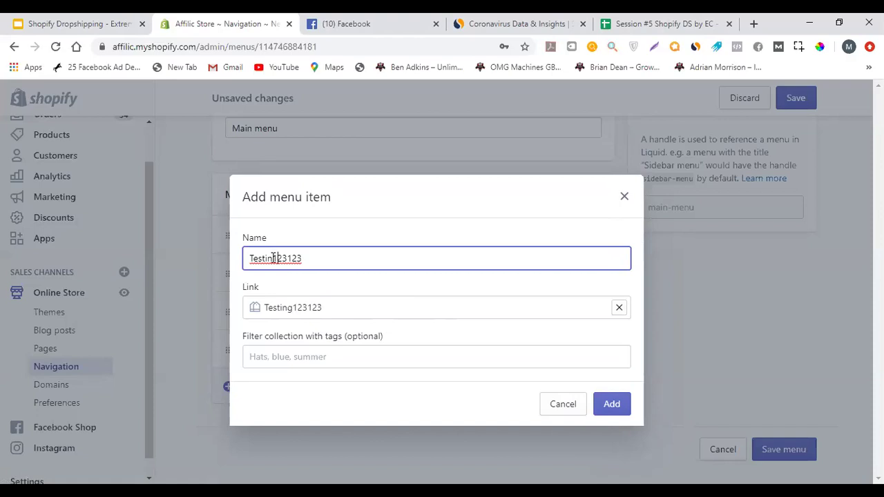
{"action": "type", "text": "g"}
Add Testing123123, move it below Sale, save the Main menu and preview the storefront
{"action": "left_click", "coordinate": [612, 405]}
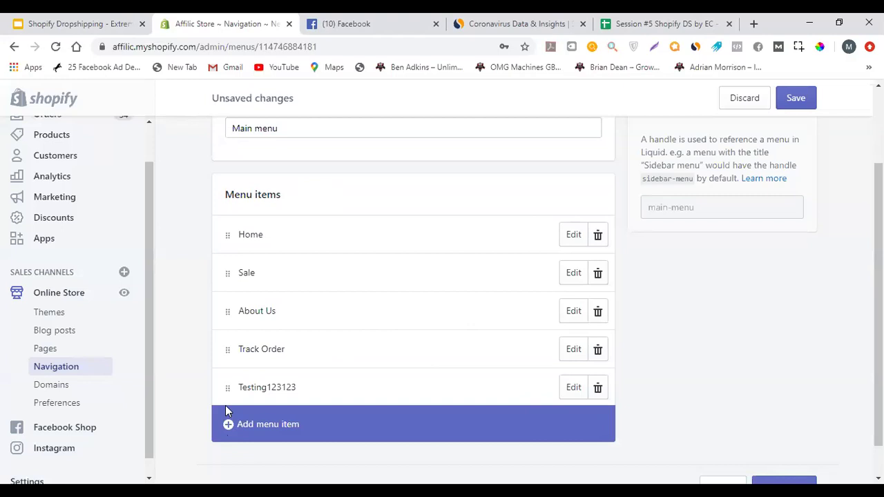
{"action": "left_click_drag", "start_coordinate": [222, 387], "coordinate": [230, 313]}
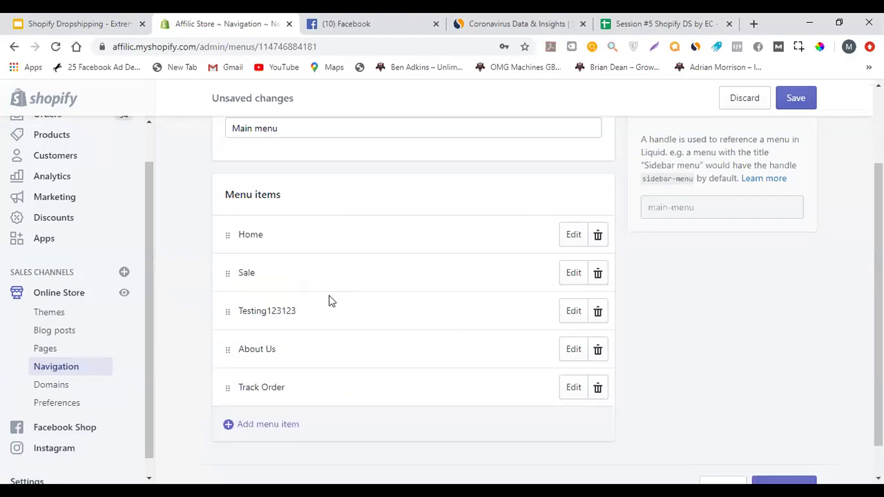
{"action": "left_click", "coordinate": [124, 293]}
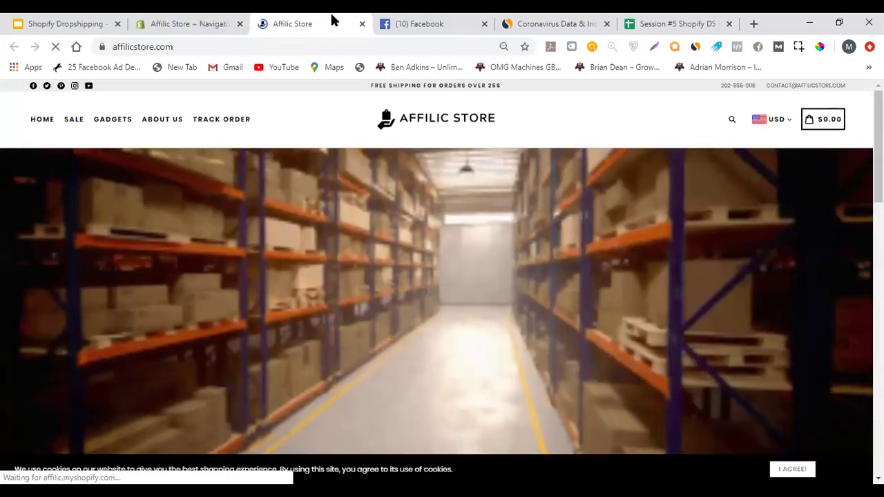
{"action": "left_click", "coordinate": [207, 24]}
{"action": "left_click", "coordinate": [795, 98]}
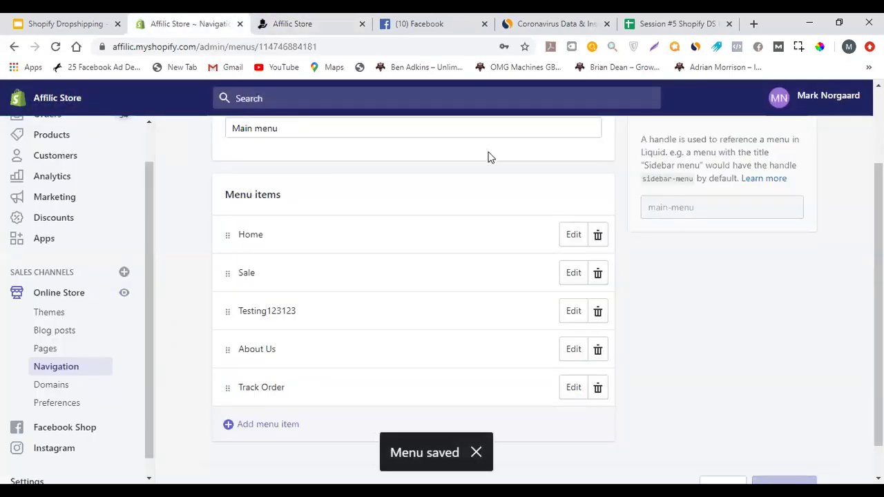
{"action": "left_click", "coordinate": [124, 292]}
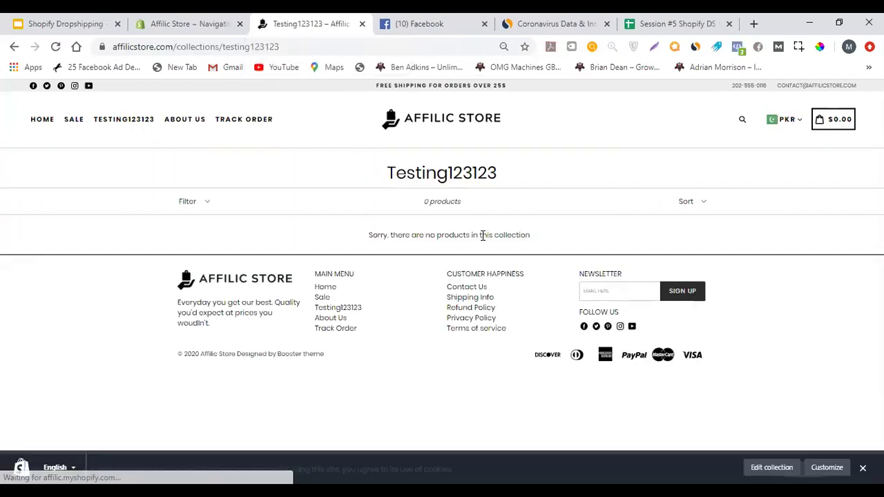
Check the empty Testing123123 collection page on the storefront, then return to Navigation admin
{"action": "triple_click", "coordinate": [483, 235]}
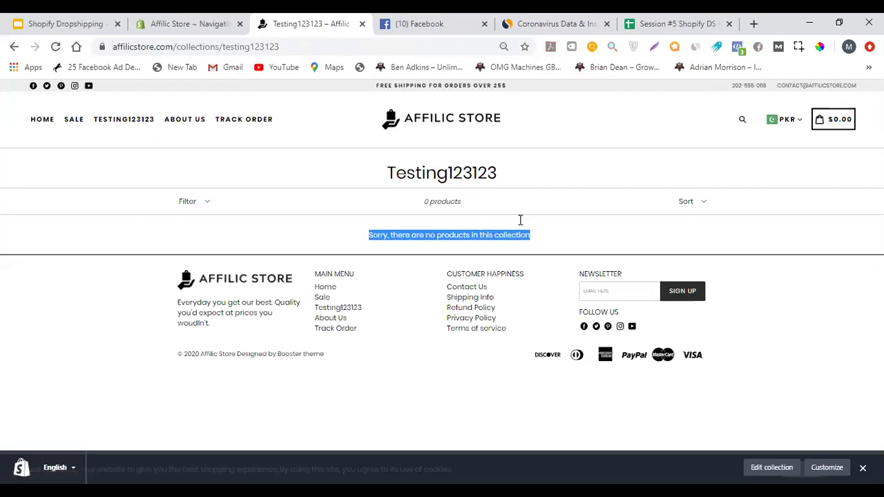
{"action": "left_click", "coordinate": [152, 21]}
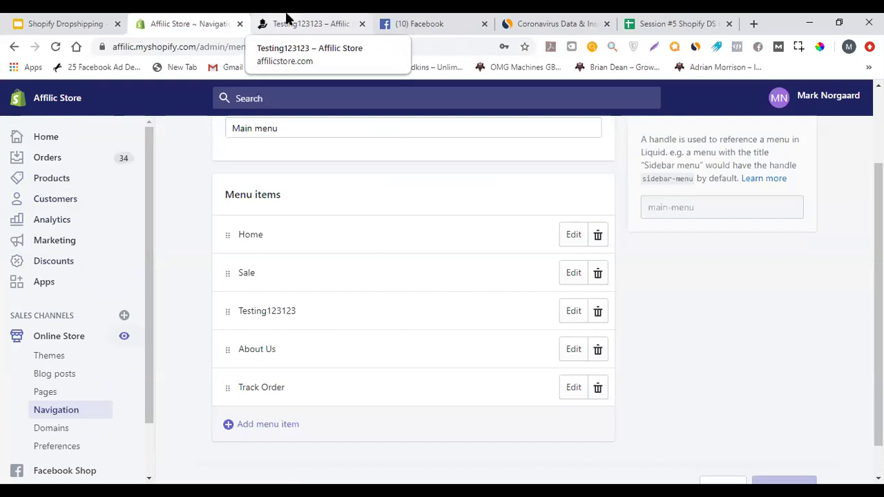
{"action": "left_click", "coordinate": [753, 25]}
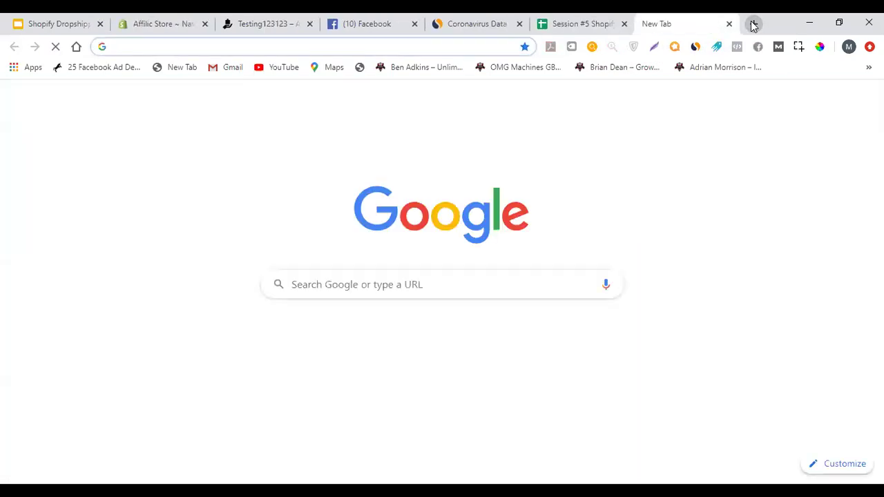
{"action": "type", "text": "oberlo chrome ex"}
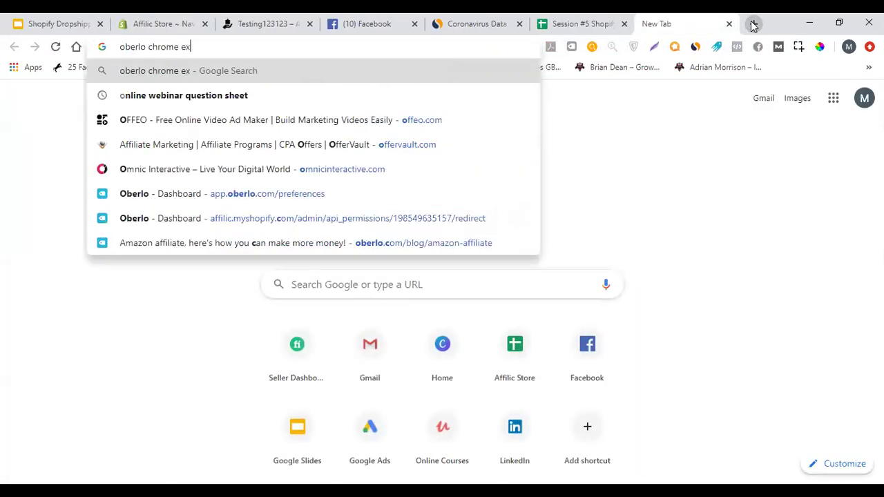
{"action": "type", "text": "tension"}
{"action": "key", "text": "Return"}
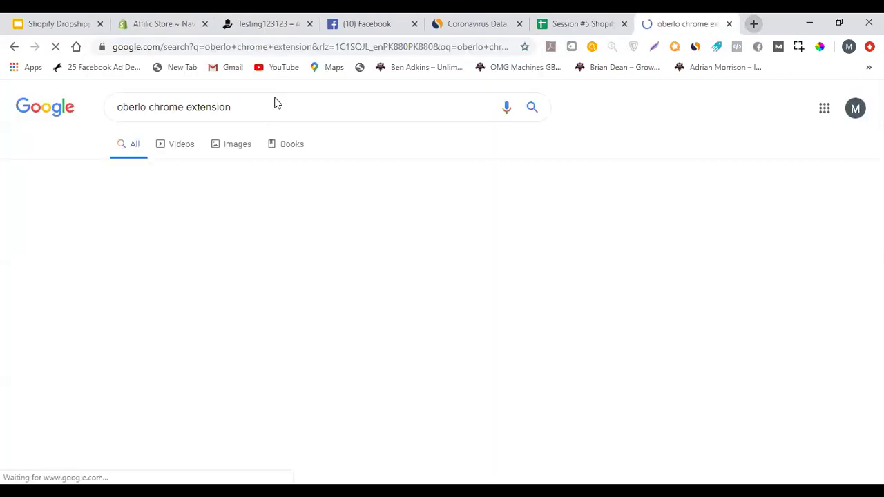
{"action": "left_click", "coordinate": [255, 215]}
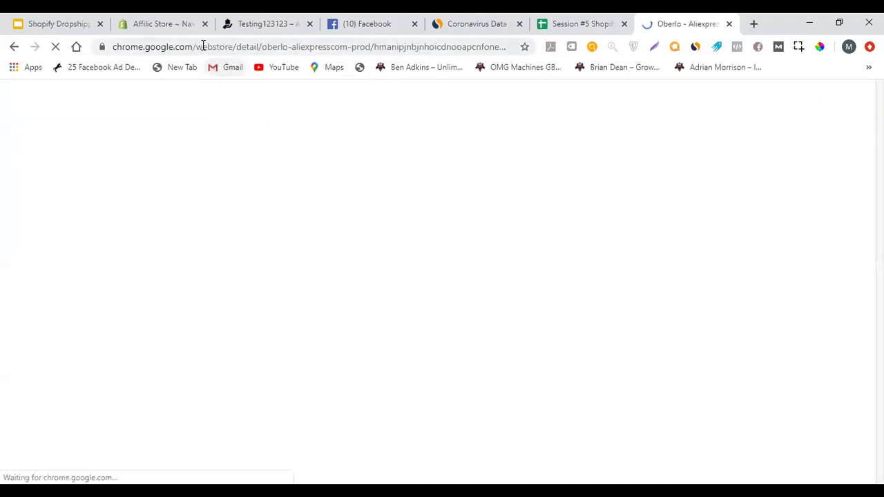
{"action": "left_click", "coordinate": [203, 45]}
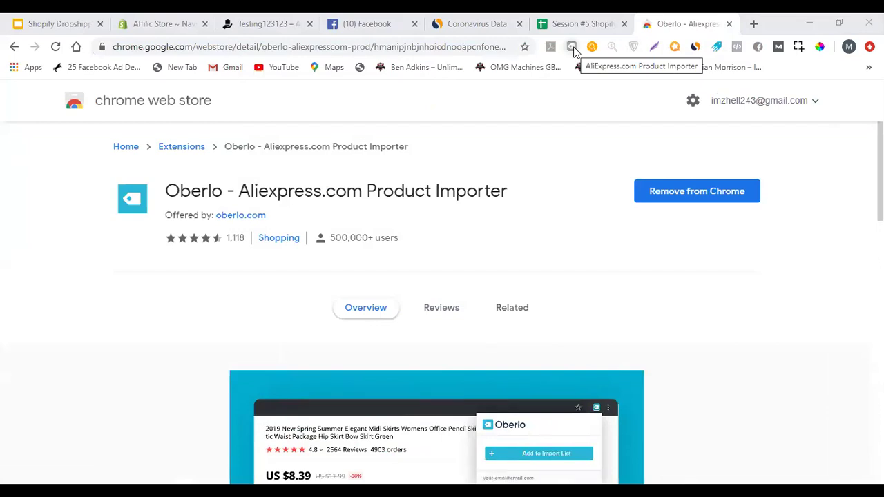
{"action": "left_click", "coordinate": [728, 25]}
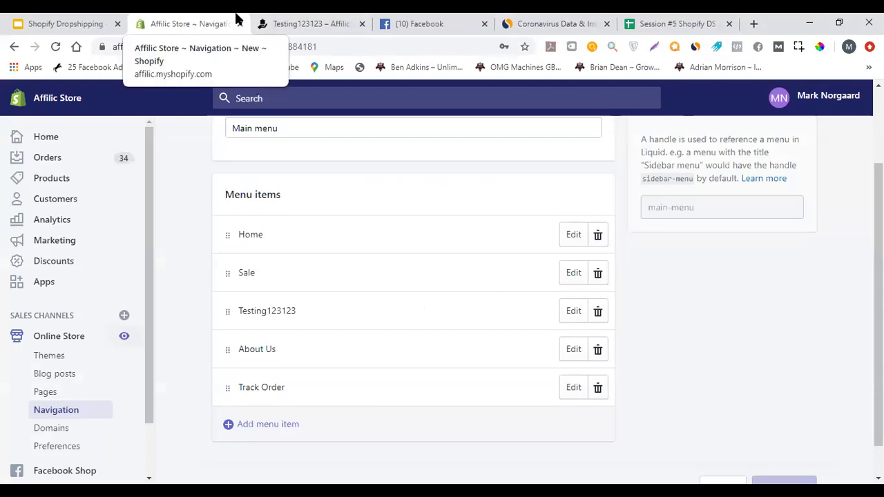
Load aliexpress.com in a new tab placed right after the store admin tab
{"action": "scroll", "coordinate": [154, 258], "scroll_direction": "down", "scroll_amount": 2}
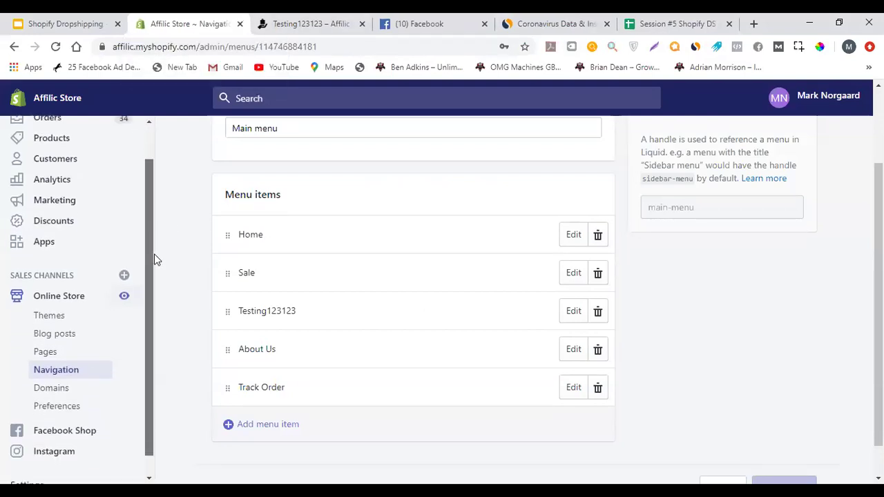
{"action": "scroll", "coordinate": [158, 200], "scroll_direction": "up", "scroll_amount": 2}
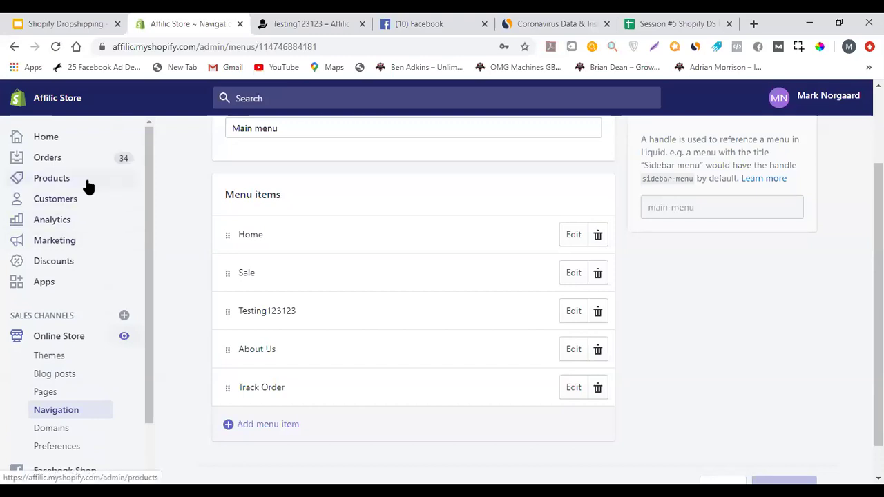
{"action": "left_click", "coordinate": [752, 24]}
{"action": "type", "text": "al"}
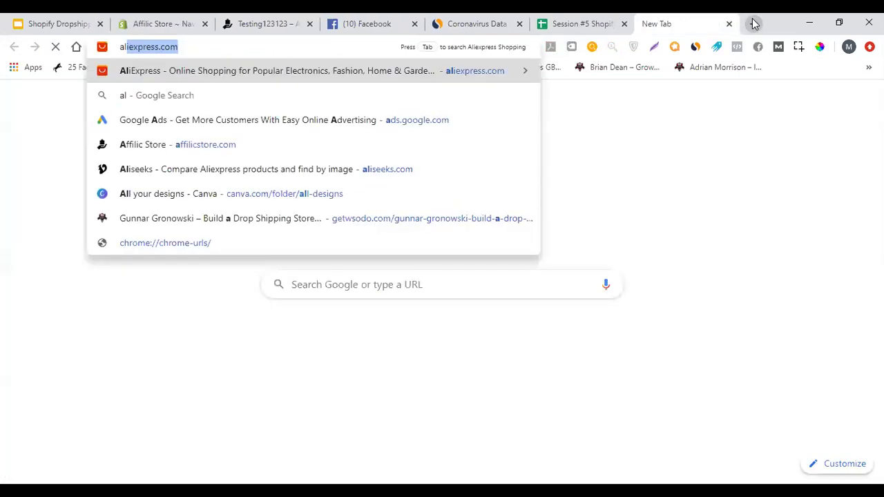
{"action": "type", "text": "iexpress.com"}
{"action": "key", "text": "Return"}
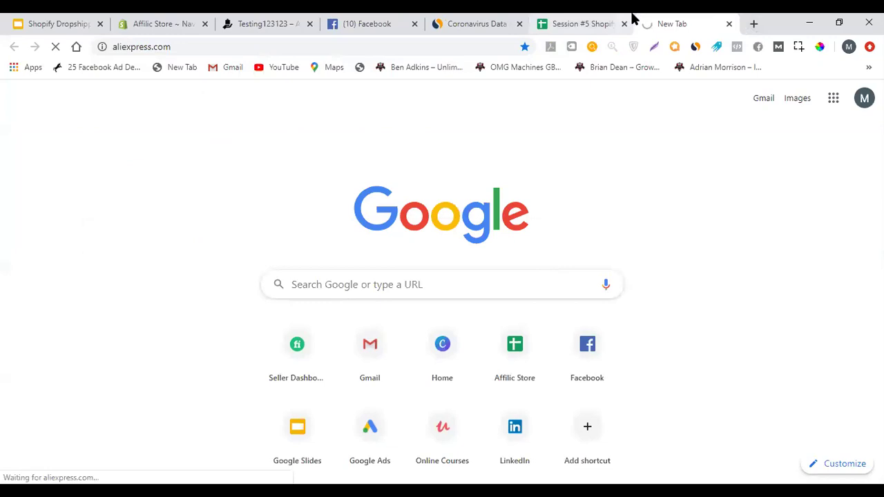
{"action": "left_click_drag", "start_coordinate": [549, 19], "coordinate": [261, 18]}
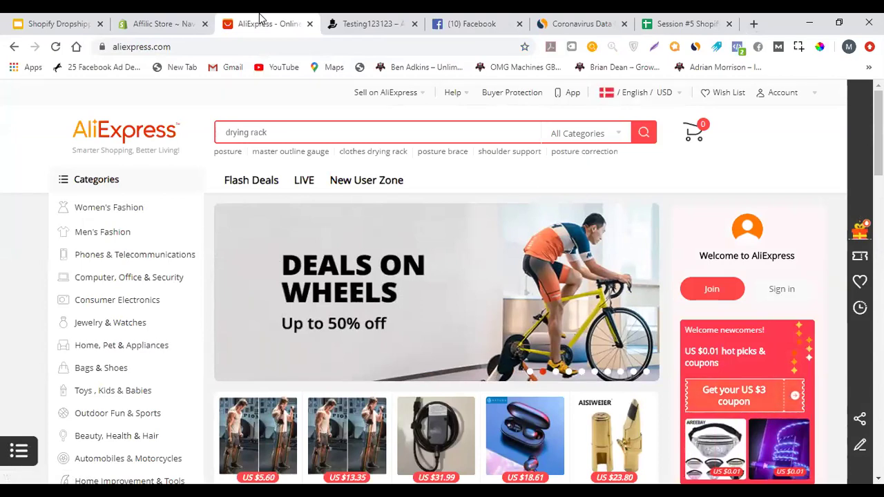
{"action": "left_click", "coordinate": [158, 20]}
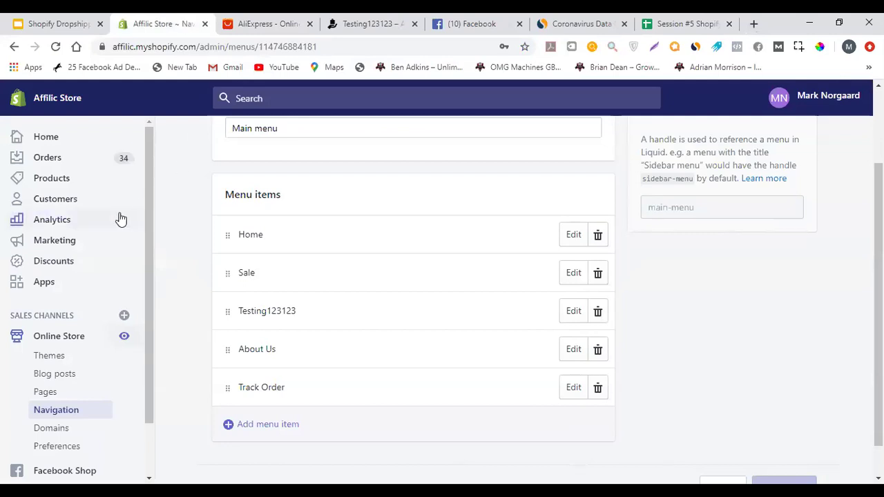
Browse the installed apps and briefly visit the Shopify App Store
{"action": "scroll", "coordinate": [90, 224], "scroll_direction": "down", "scroll_amount": 1}
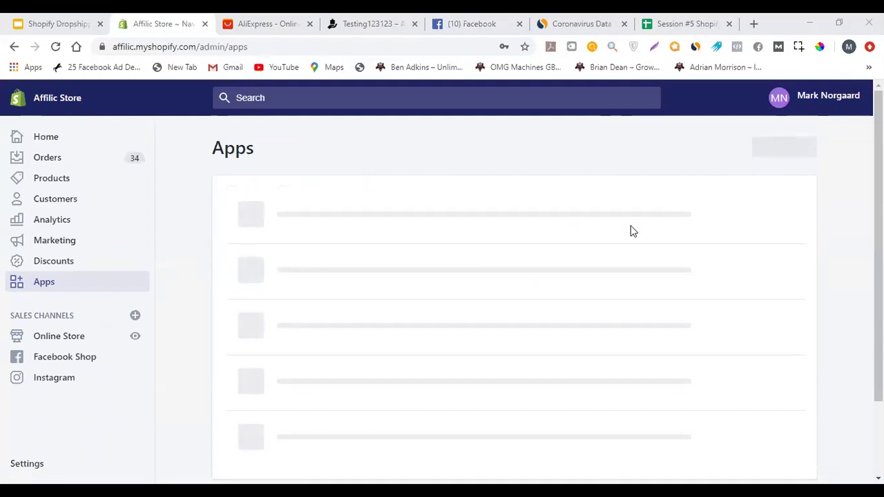
{"action": "scroll", "coordinate": [633, 231], "scroll_direction": "down", "scroll_amount": 1}
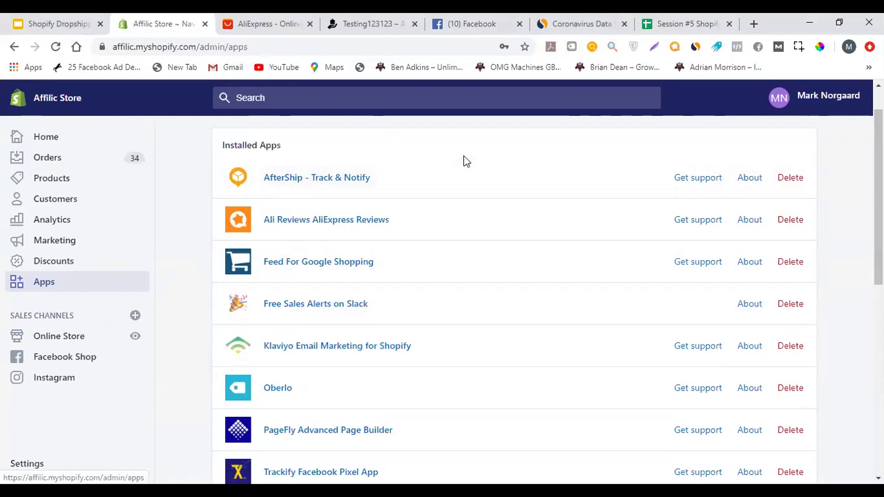
{"action": "scroll", "coordinate": [467, 303], "scroll_direction": "down", "scroll_amount": 8}
{"action": "scroll", "coordinate": [459, 311], "scroll_direction": "up", "scroll_amount": 9}
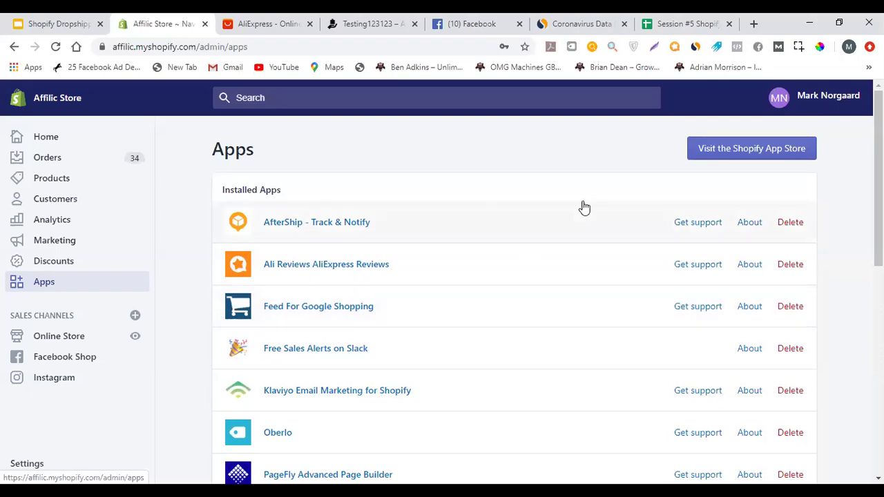
{"action": "left_click", "coordinate": [735, 160]}
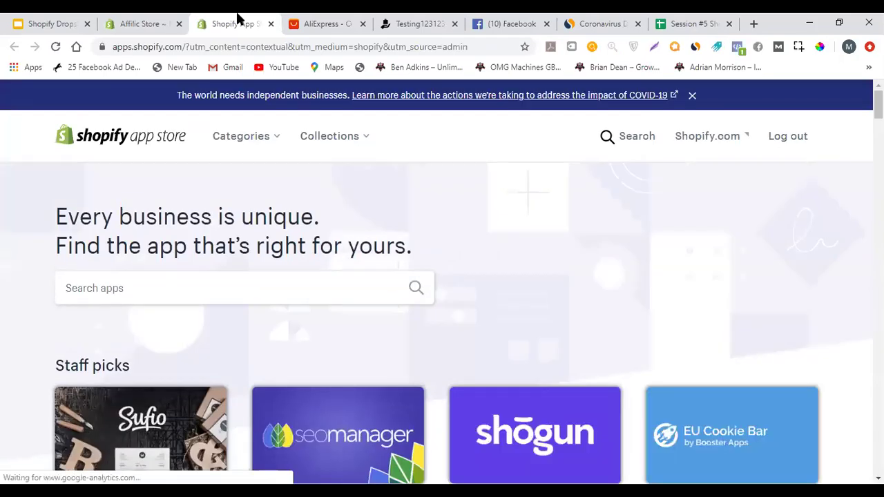
{"action": "left_click", "coordinate": [271, 23]}
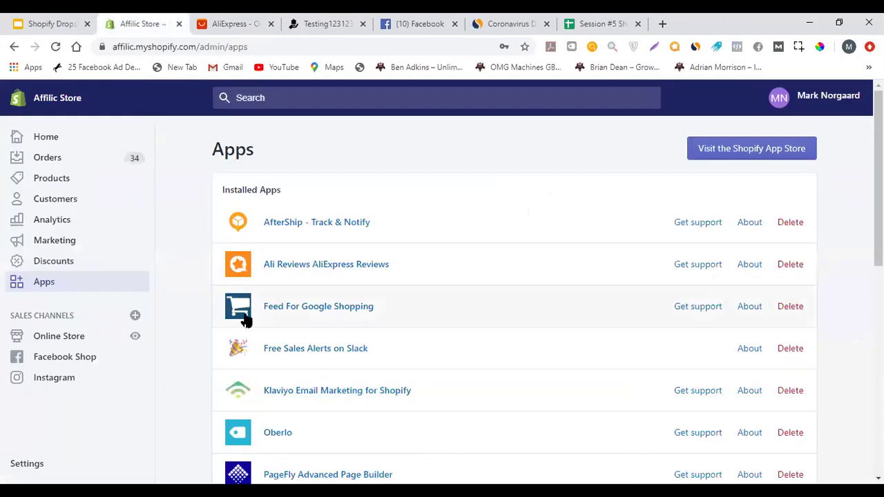
Open Oberlo in a new tab, view its dashboard, and return to Apps
{"action": "scroll", "coordinate": [200, 352], "scroll_direction": "down", "scroll_amount": 1}
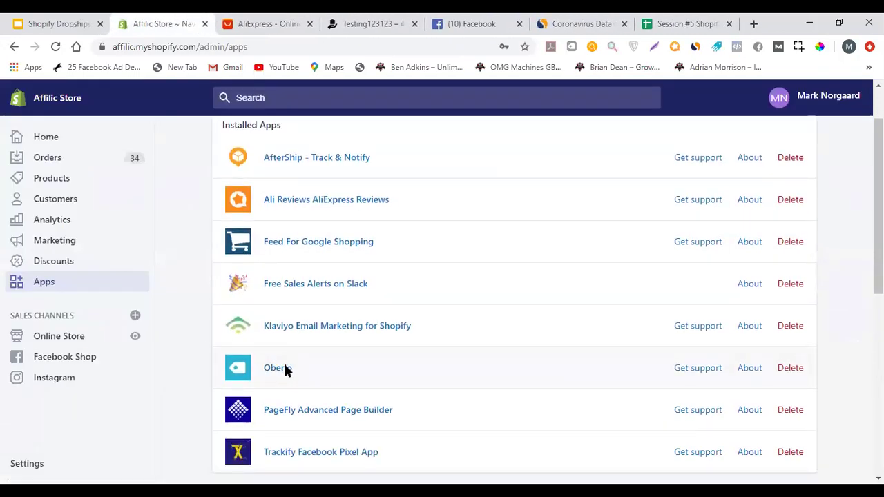
{"action": "left_click", "coordinate": [285, 368]}
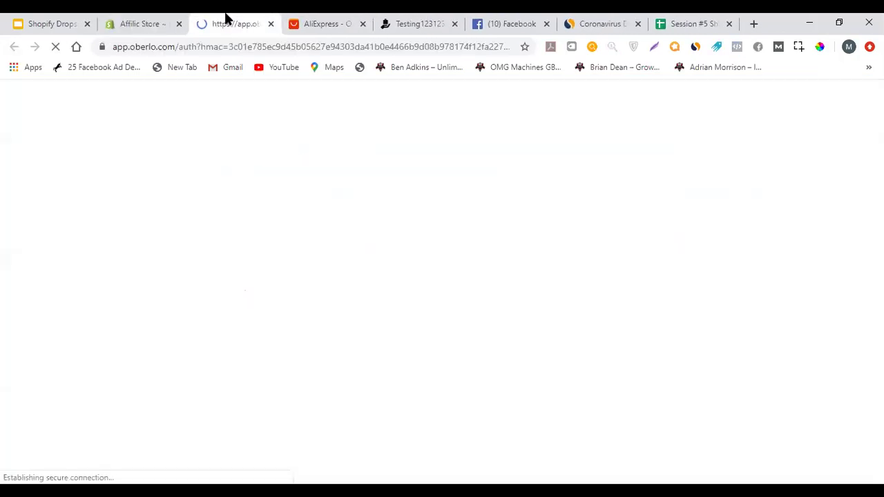
{"action": "left_click", "coordinate": [174, 19]}
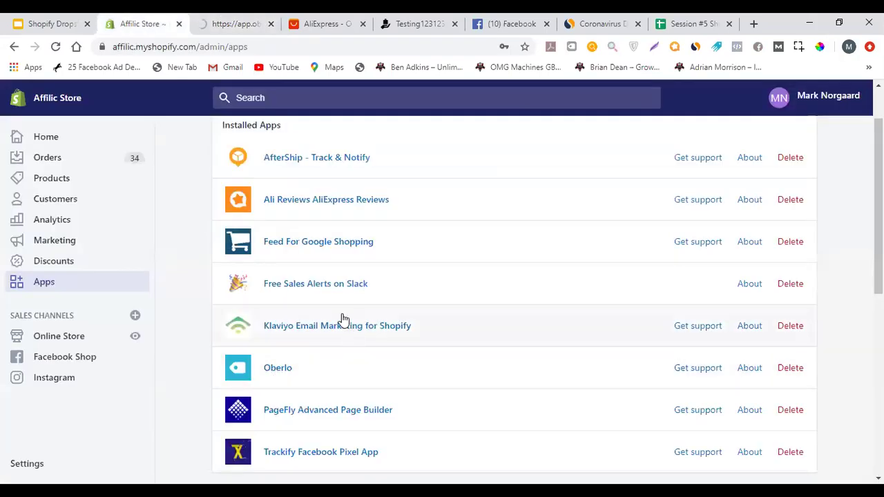
{"action": "scroll", "coordinate": [373, 300], "scroll_direction": "up", "scroll_amount": 1}
{"action": "scroll", "coordinate": [345, 276], "scroll_direction": "down", "scroll_amount": 4}
{"action": "scroll", "coordinate": [290, 207], "scroll_direction": "up", "scroll_amount": 4}
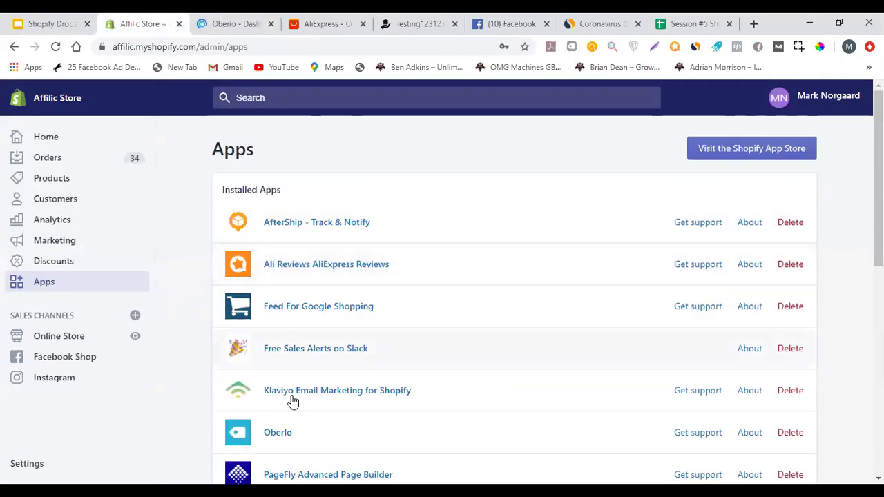
{"action": "left_click", "coordinate": [228, 23]}
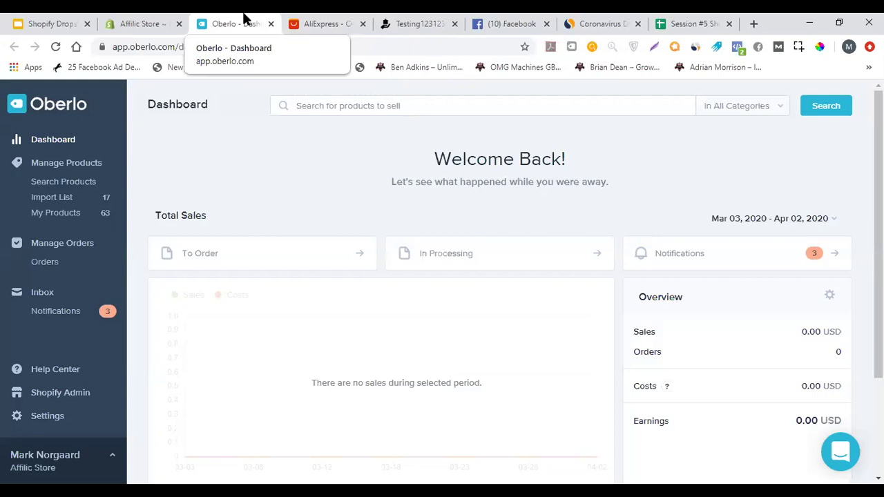
{"action": "left_click", "coordinate": [142, 21]}
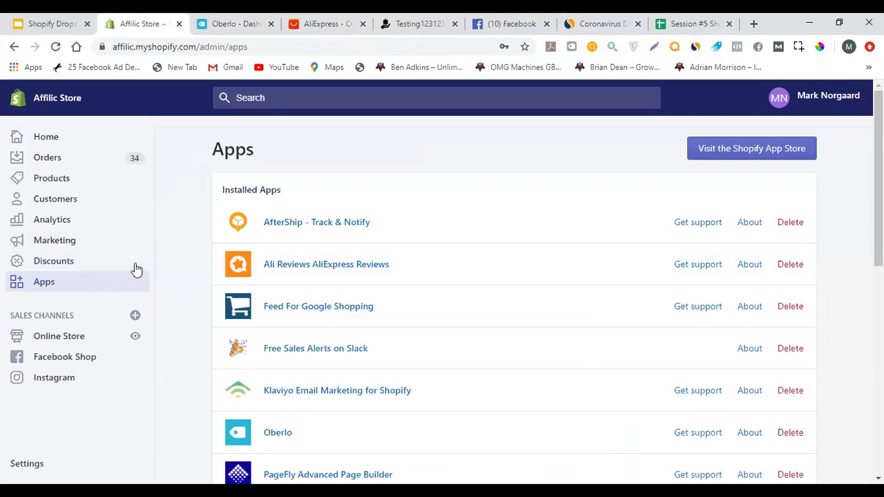
Close the Oberlo tab and search AliExpress for 'drying rack', sorted by Orders
{"action": "left_click", "coordinate": [270, 24]}
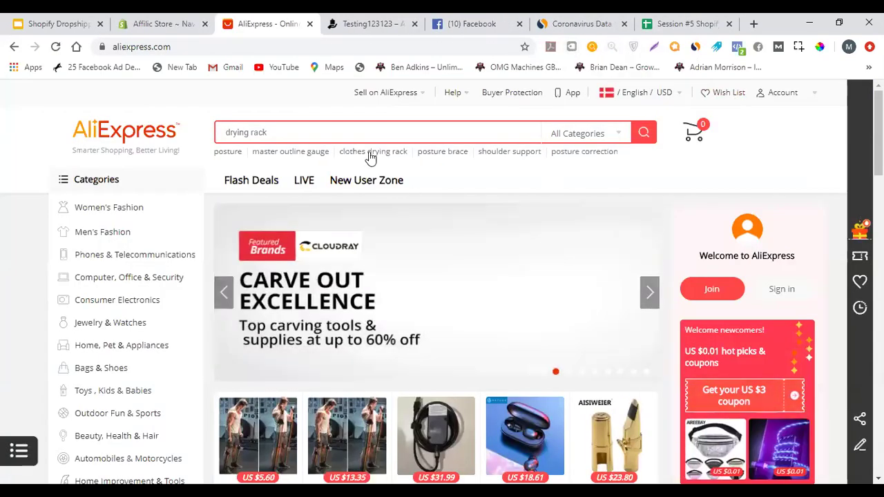
{"action": "type", "text": "drying rack"}
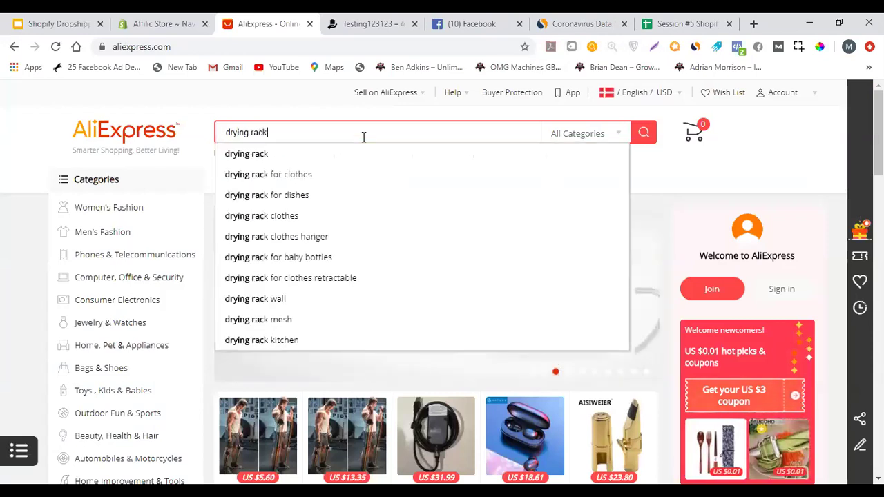
{"action": "key", "text": "Return"}
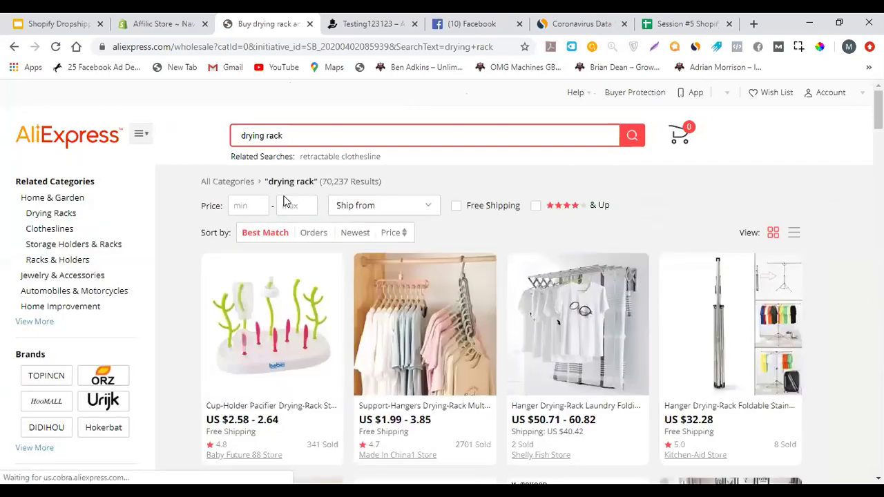
{"action": "left_click", "coordinate": [313, 233]}
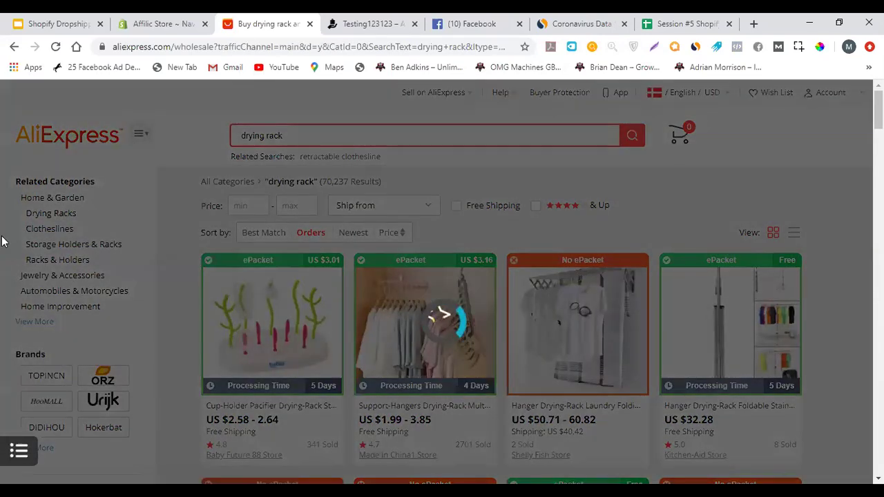
{"action": "scroll", "coordinate": [308, 274], "scroll_direction": "down", "scroll_amount": 2}
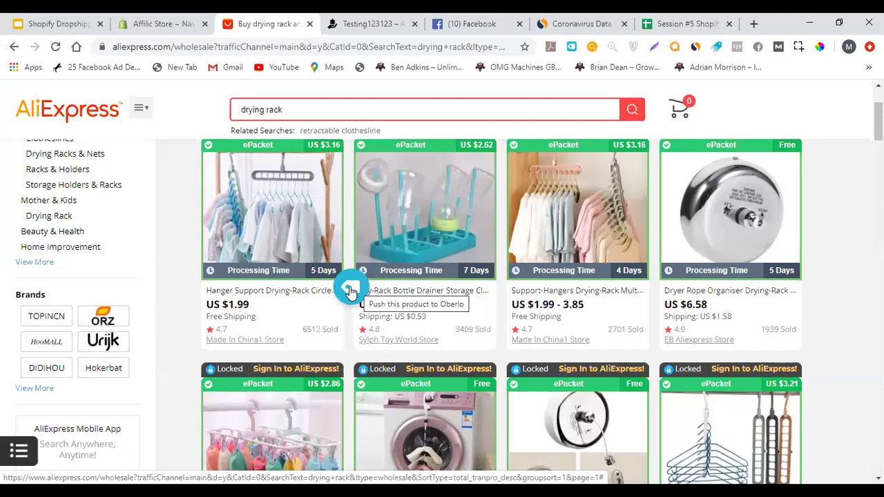
Compare the results with the Apps page, then launch Oberlo in a new tab
{"action": "left_click", "coordinate": [162, 21]}
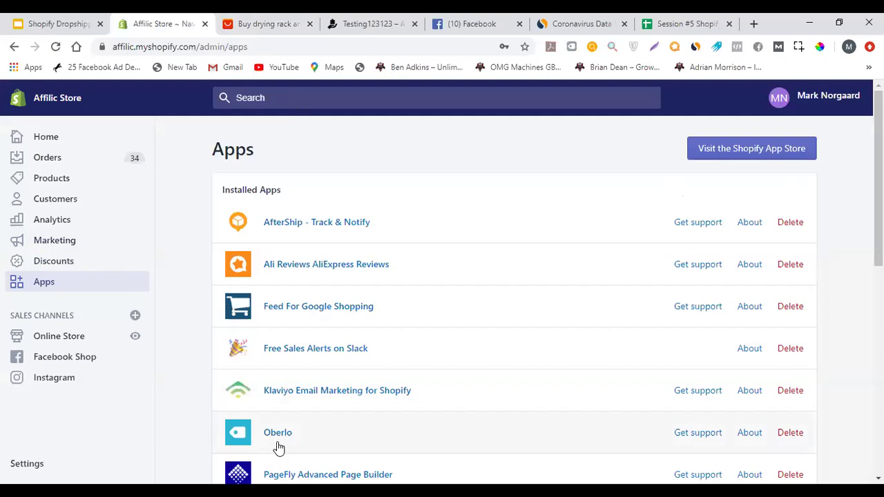
{"action": "left_click", "coordinate": [276, 19]}
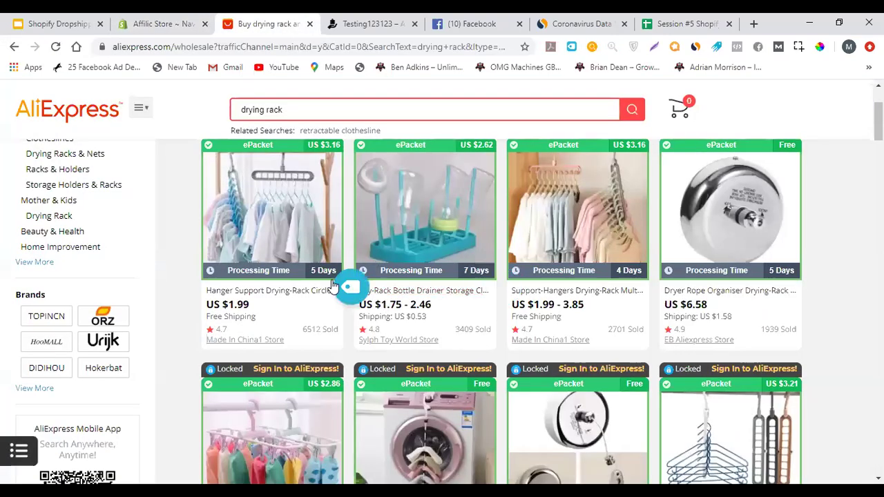
{"action": "left_click", "coordinate": [162, 24]}
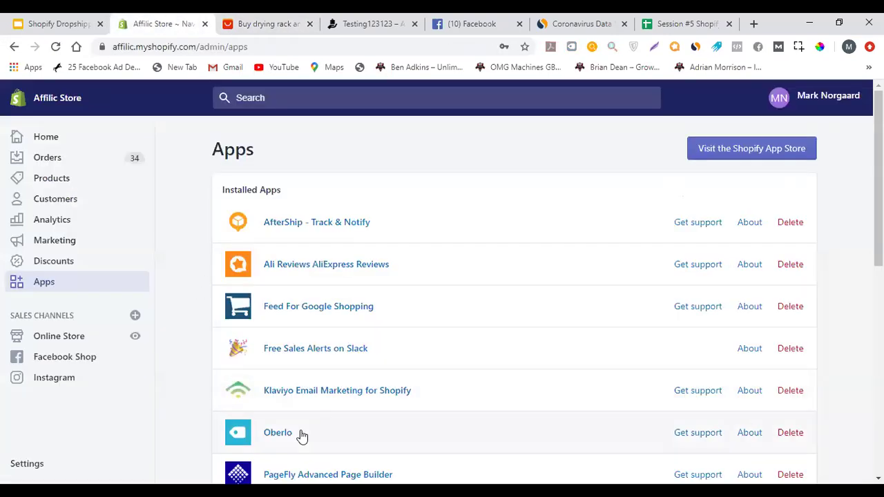
{"action": "left_click", "coordinate": [266, 20]}
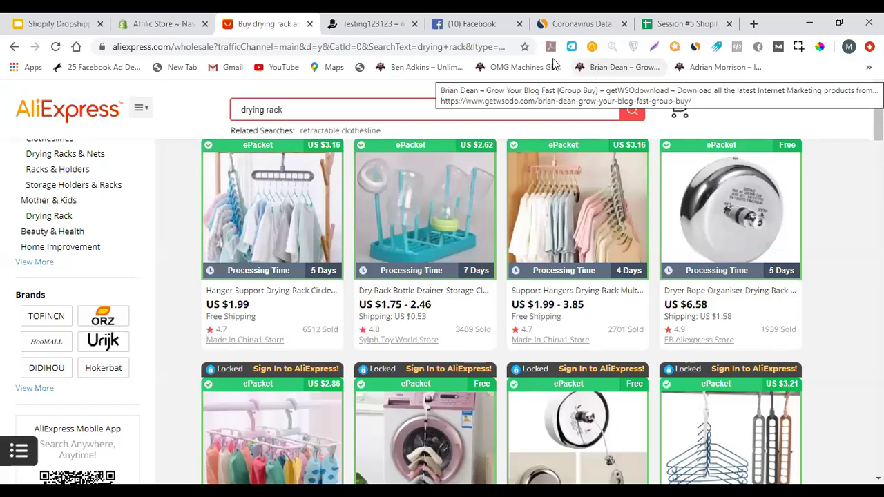
{"action": "left_click", "coordinate": [176, 21]}
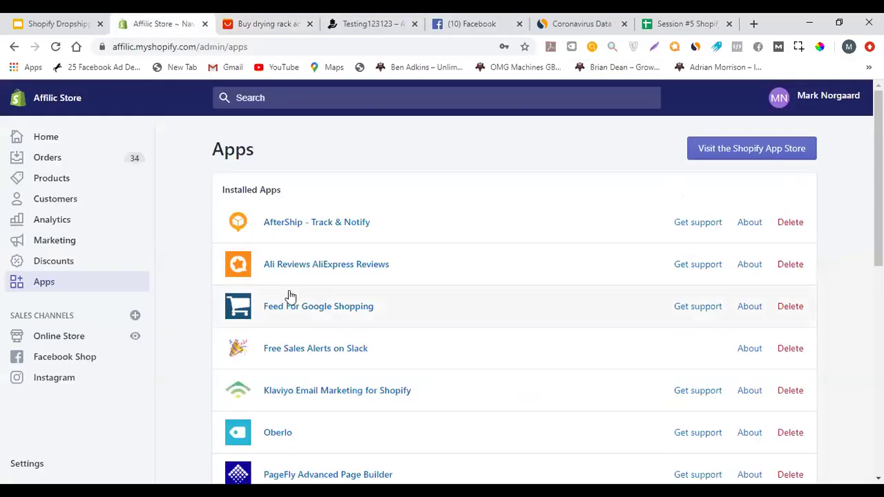
{"action": "left_click", "coordinate": [277, 435]}
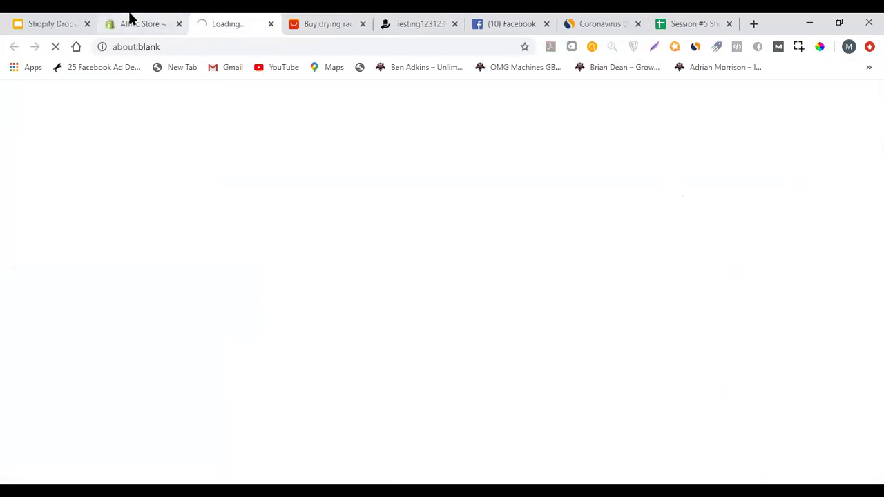
Import the circle clothes hanger from the AliExpress drying rack results into Oberlo's import list
{"action": "left_click", "coordinate": [131, 17]}
{"action": "left_click", "coordinate": [214, 18]}
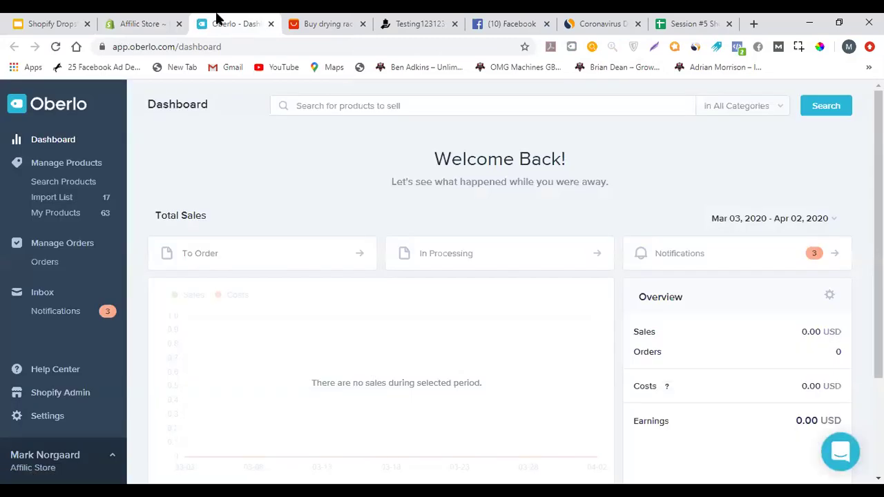
{"action": "left_click", "coordinate": [324, 23]}
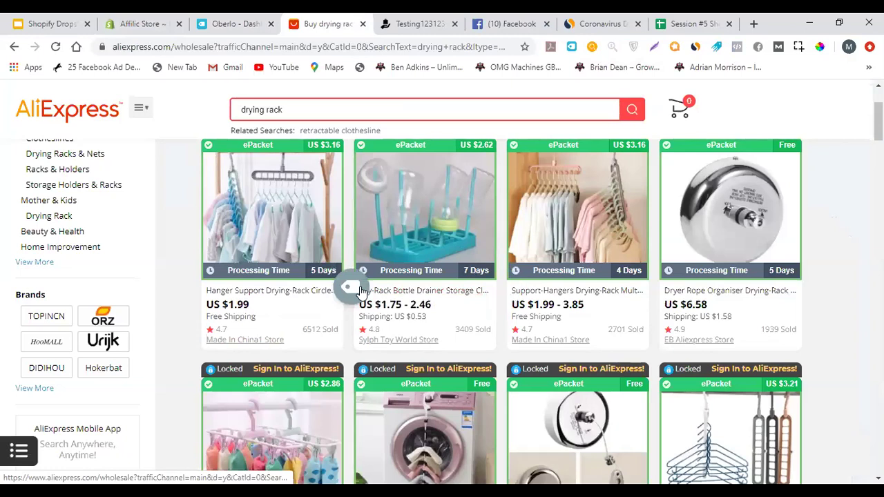
{"action": "left_click", "coordinate": [141, 24]}
{"action": "left_click", "coordinate": [237, 19]}
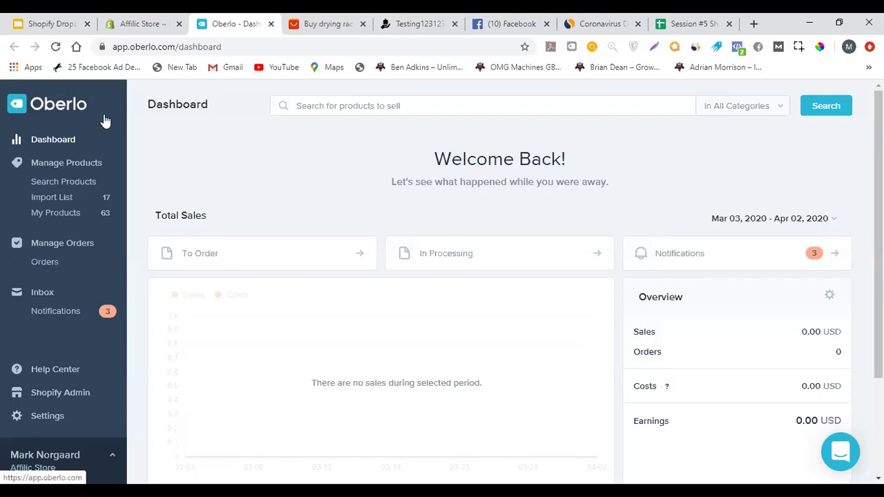
{"action": "left_click", "coordinate": [293, 20]}
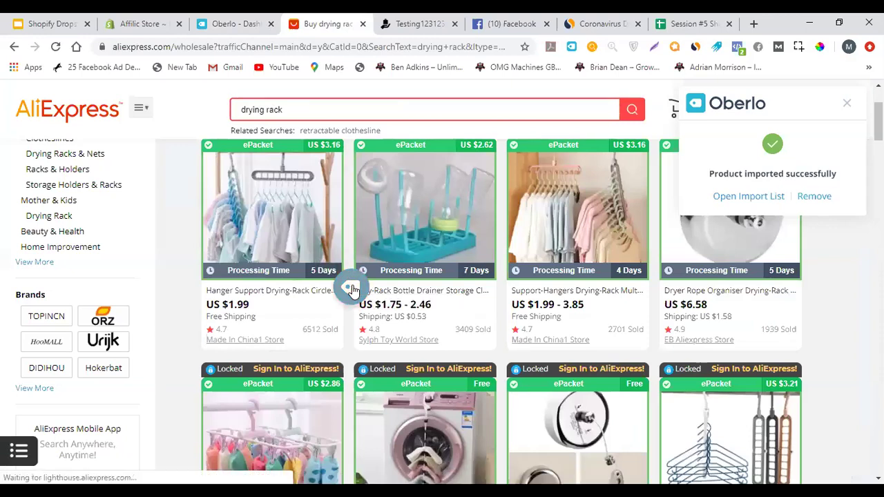
{"action": "left_click", "coordinate": [350, 287]}
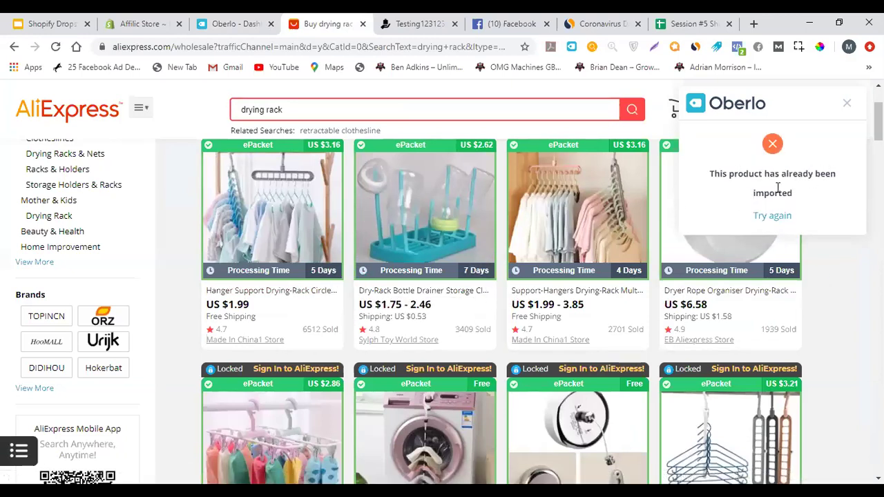
{"action": "left_click", "coordinate": [265, 17]}
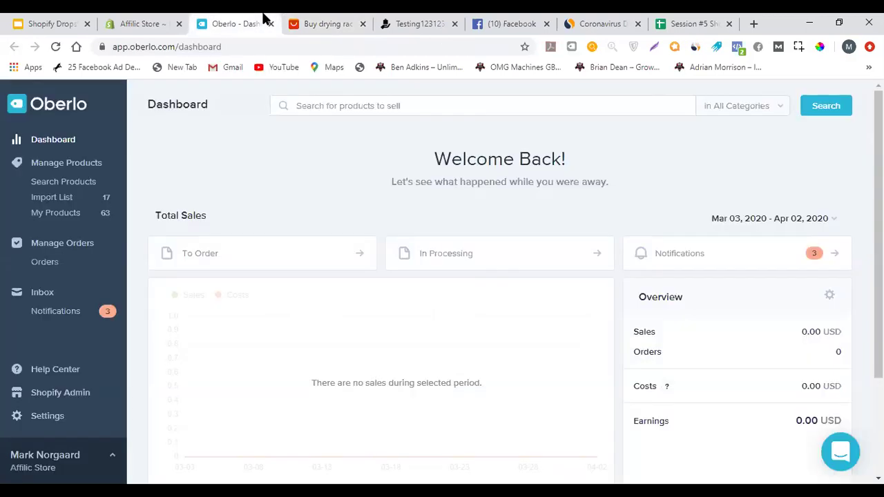
Retitle the imported hanger 'Multifunction Clothes Handger' in the import list and save it
{"action": "left_click", "coordinate": [61, 199]}
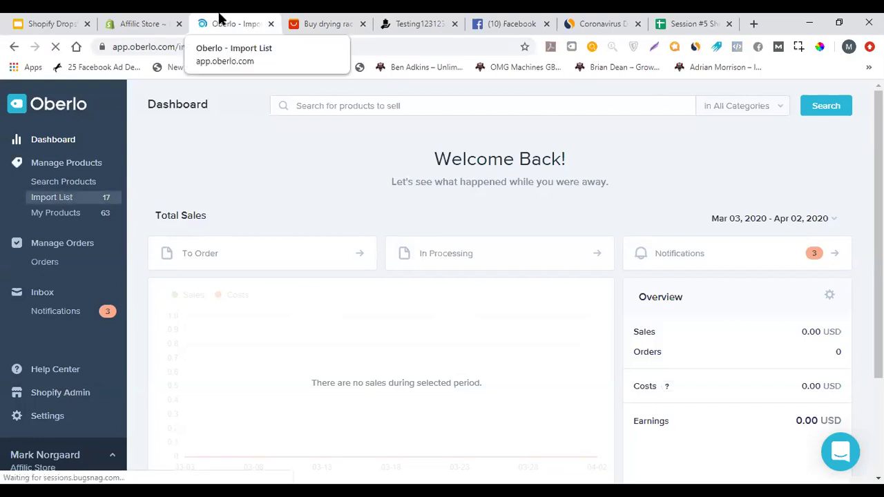
{"action": "scroll", "coordinate": [330, 204], "scroll_direction": "down", "scroll_amount": 2}
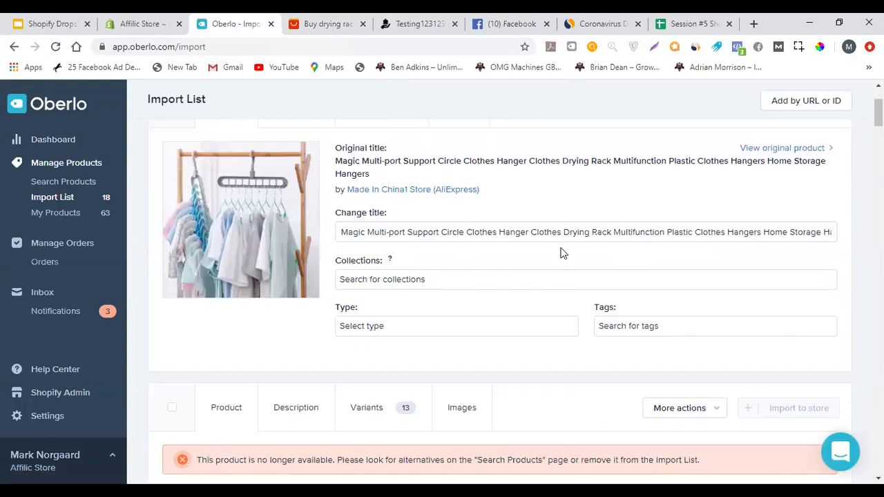
{"action": "scroll", "coordinate": [525, 228], "scroll_direction": "up", "scroll_amount": 1}
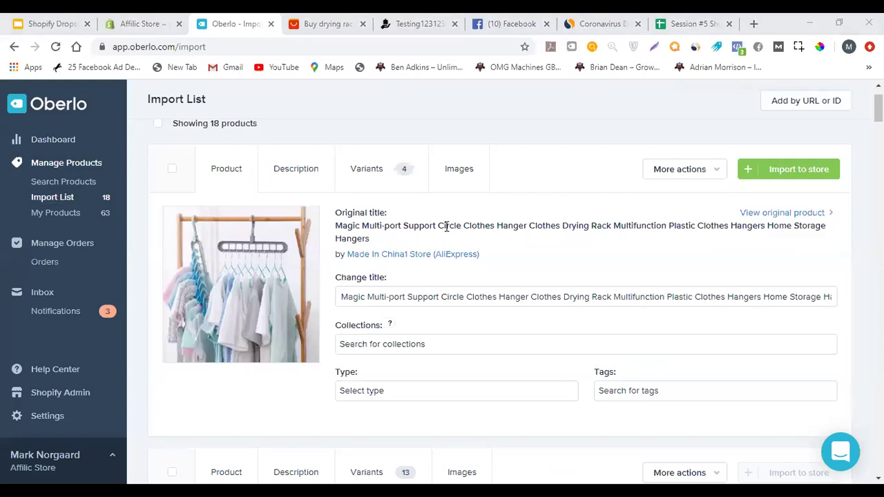
{"action": "scroll", "coordinate": [469, 193], "scroll_direction": "down", "scroll_amount": 1}
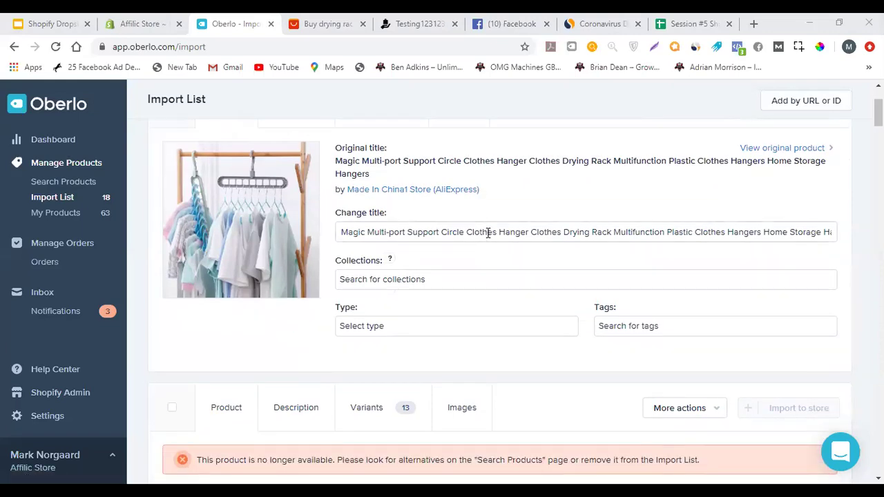
{"action": "triple_click", "coordinate": [487, 233]}
{"action": "left_click_drag", "start_coordinate": [367, 232], "coordinate": [792, 233]}
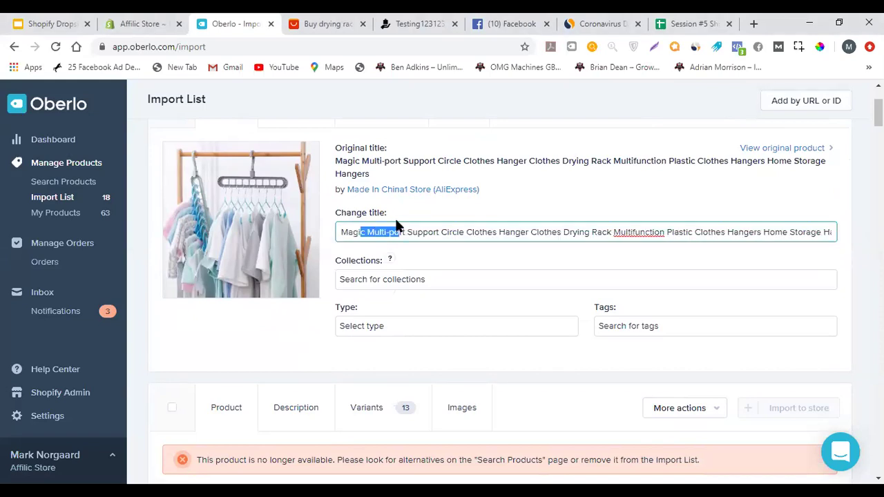
{"action": "triple_click", "coordinate": [402, 232]}
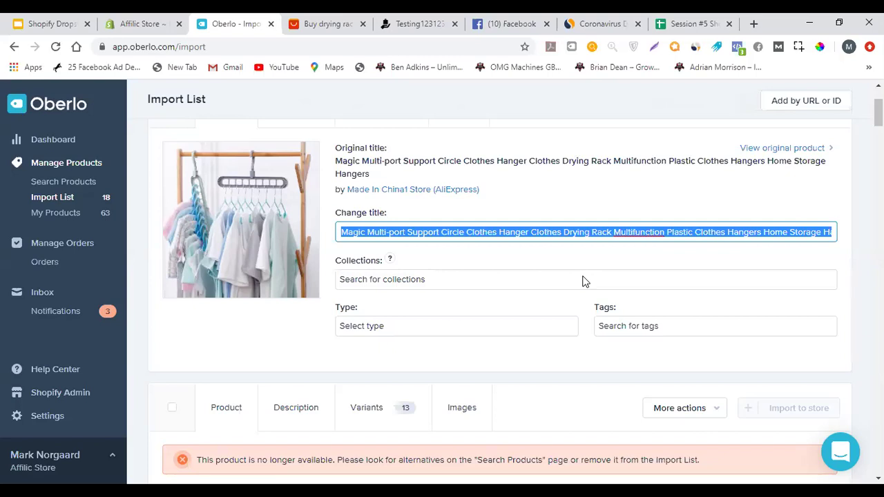
{"action": "type", "text": "Multi"}
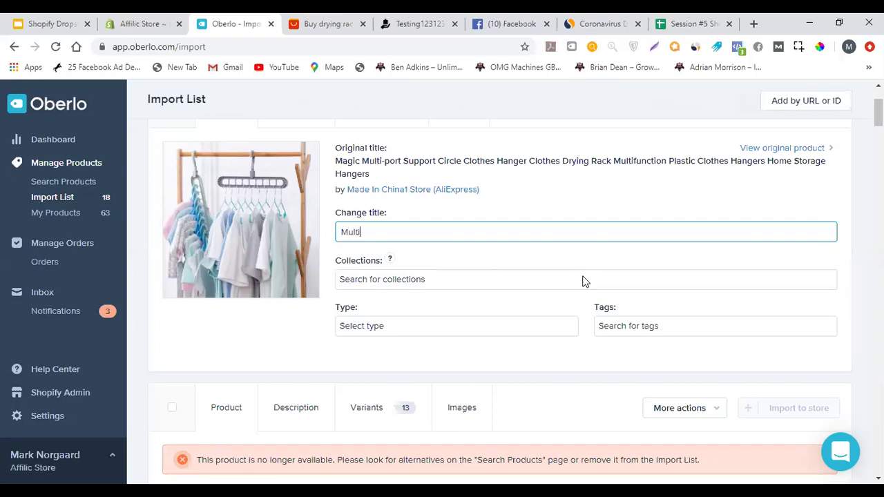
{"action": "type", "text": "function Clothes Handger"}
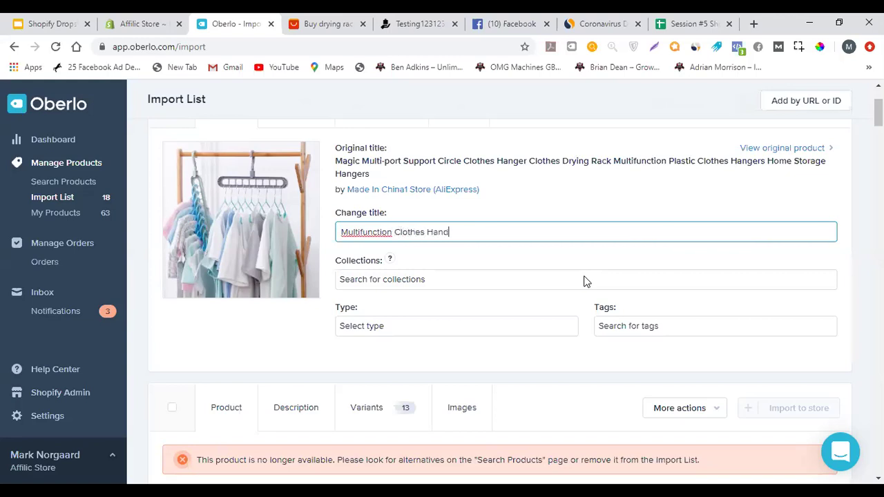
{"action": "left_click", "coordinate": [466, 243]}
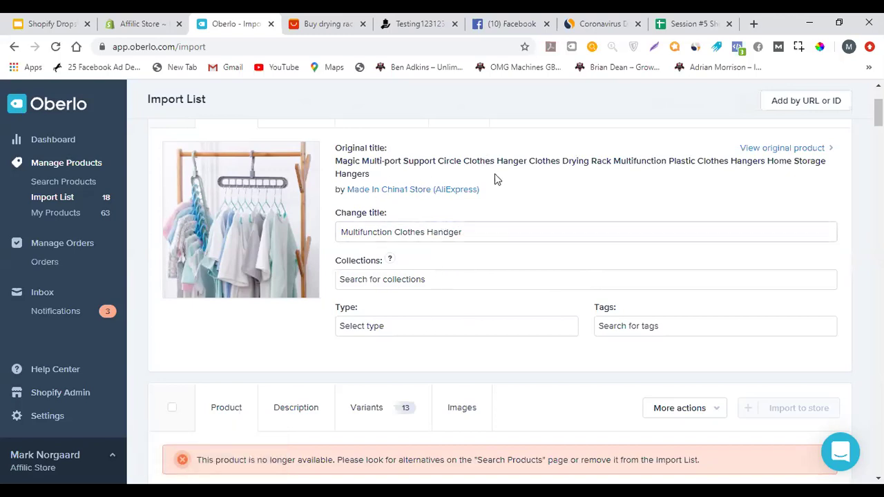
Leave Collections empty and give the hanger the tag 123
{"action": "scroll", "coordinate": [477, 226], "scroll_direction": "down", "scroll_amount": 1}
{"action": "scroll", "coordinate": [419, 256], "scroll_direction": "up", "scroll_amount": 1}
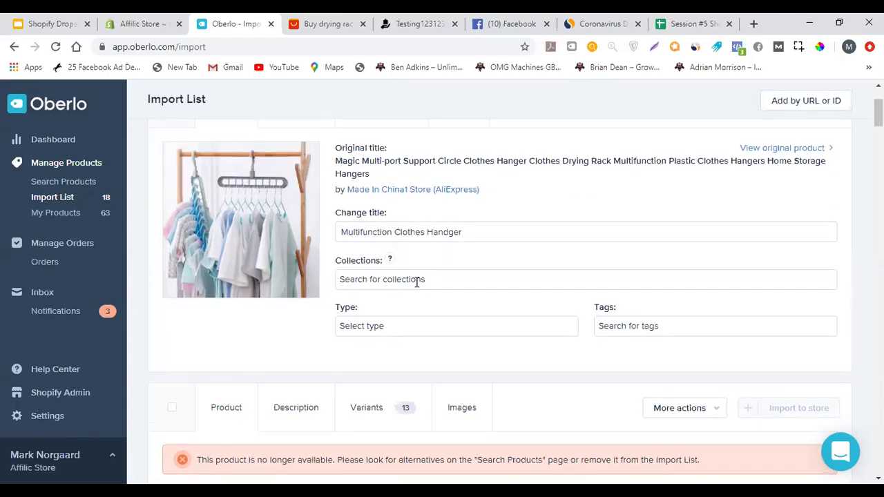
{"action": "scroll", "coordinate": [469, 232], "scroll_direction": "down", "scroll_amount": 1}
{"action": "left_click", "coordinate": [415, 215]}
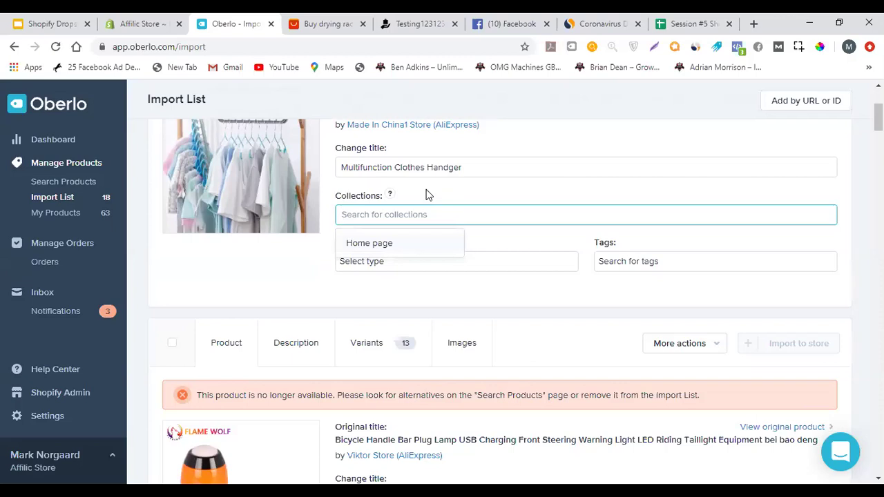
{"action": "type", "text": "te"}
{"action": "key", "text": "BackSpace"}
{"action": "key", "text": "BackSpace"}
{"action": "key", "text": "BackSpace"}
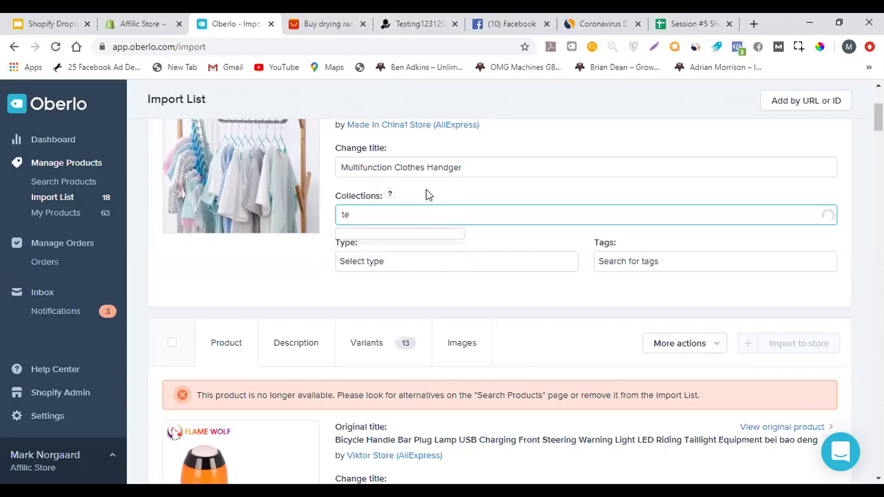
{"action": "left_click", "coordinate": [428, 195]}
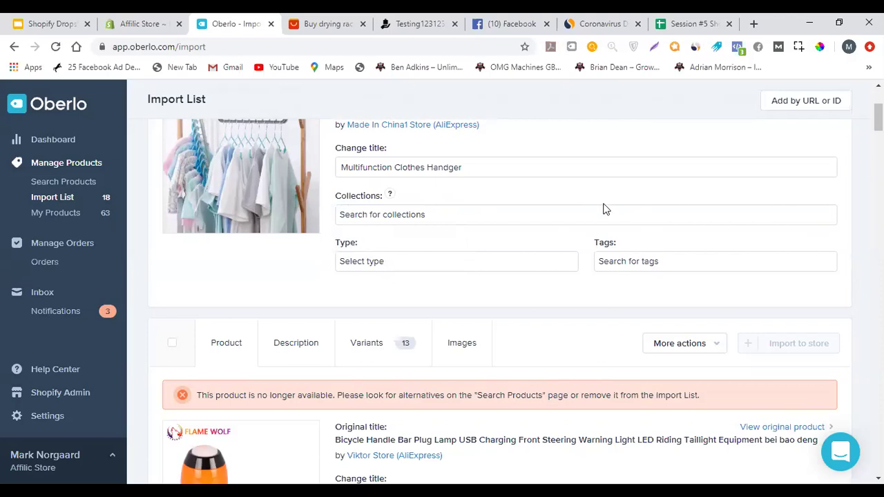
{"action": "left_click", "coordinate": [610, 261]}
{"action": "type", "text": "testing123"}
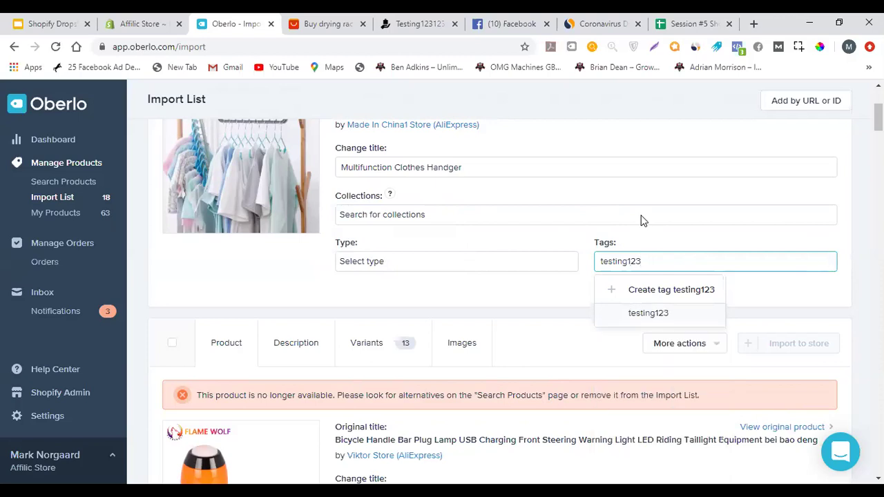
{"action": "key", "text": "ctrl+a"}
{"action": "type", "text": "123"}
{"action": "key", "text": "BackSpace"}
{"action": "key", "text": "BackSpace"}
{"action": "key", "text": "BackSpace"}
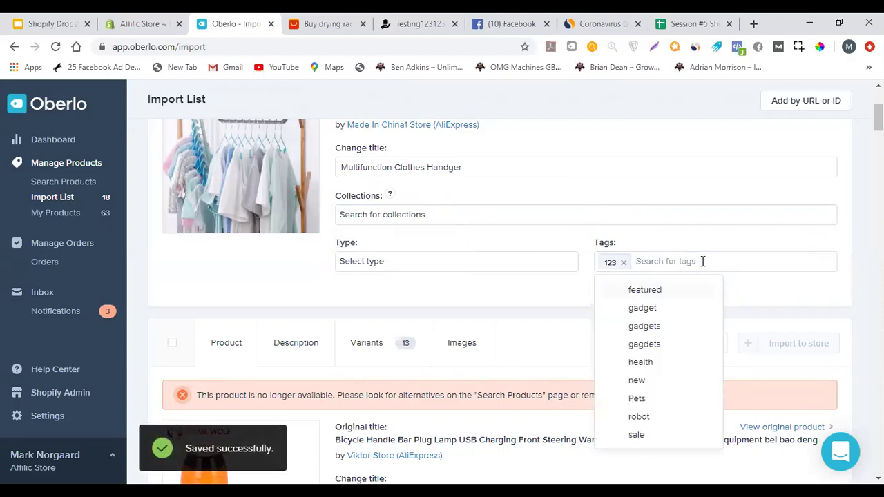
Show the hanger's description and select its four-line spec text
{"action": "scroll", "coordinate": [502, 299], "scroll_direction": "up", "scroll_amount": 2}
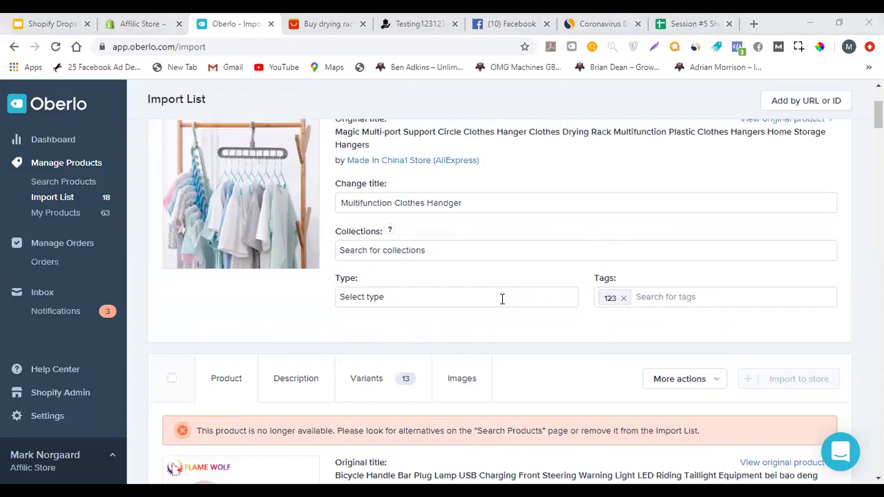
{"action": "left_click", "coordinate": [302, 173]}
{"action": "left_click_drag", "start_coordinate": [297, 321], "coordinate": [176, 260]}
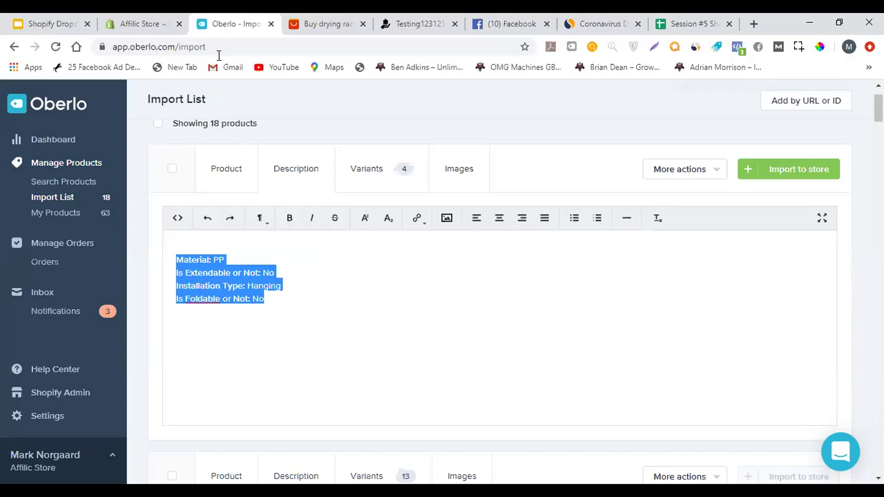
Bring up the hanger's variant list in the Oberlo import list
{"action": "left_click", "coordinate": [298, 19]}
{"action": "left_click", "coordinate": [245, 19]}
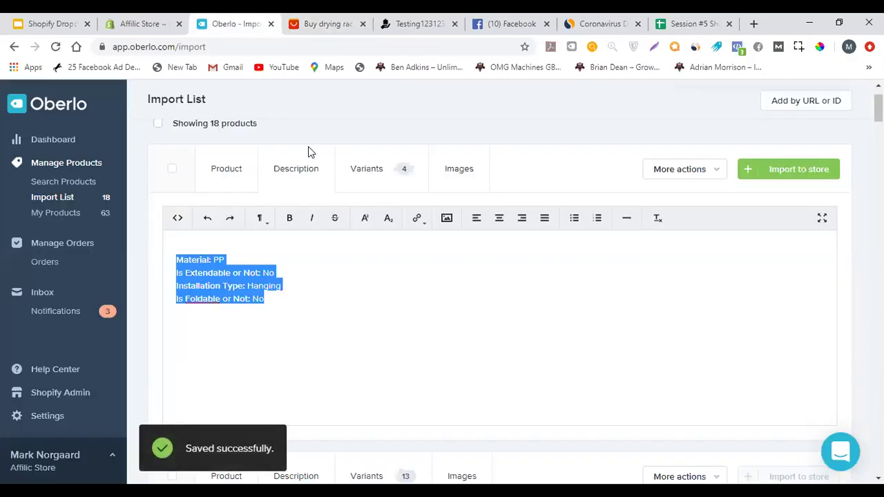
{"action": "left_click", "coordinate": [373, 181]}
{"action": "scroll", "coordinate": [373, 228], "scroll_direction": "down", "scroll_amount": 3}
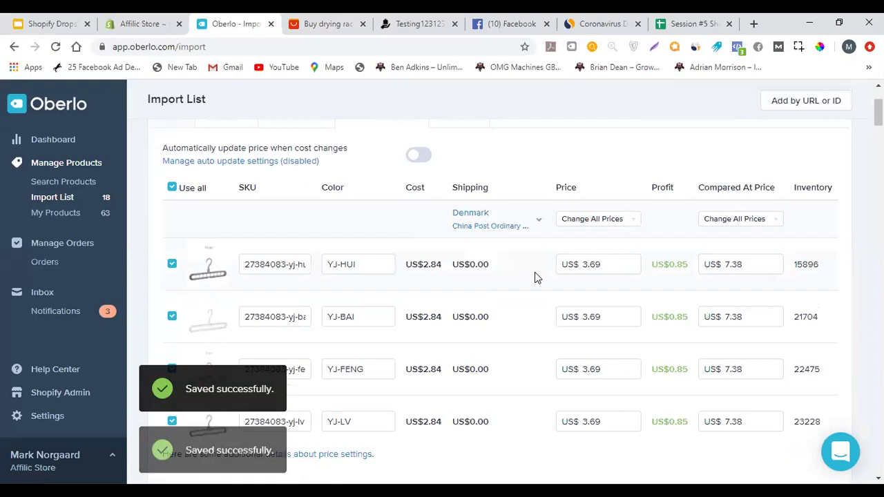
{"action": "scroll", "coordinate": [543, 256], "scroll_direction": "up", "scroll_amount": 1}
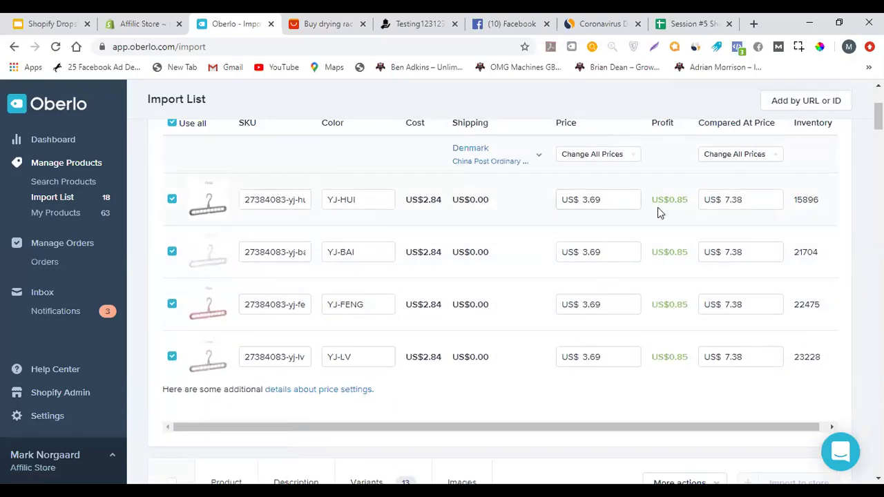
{"action": "left_click_drag", "start_coordinate": [427, 259], "coordinate": [434, 369]}
{"action": "left_click", "coordinate": [434, 357]}
Price all four variants at 10.00, giving US$7.16 profit on each
{"action": "left_click", "coordinate": [613, 196]}
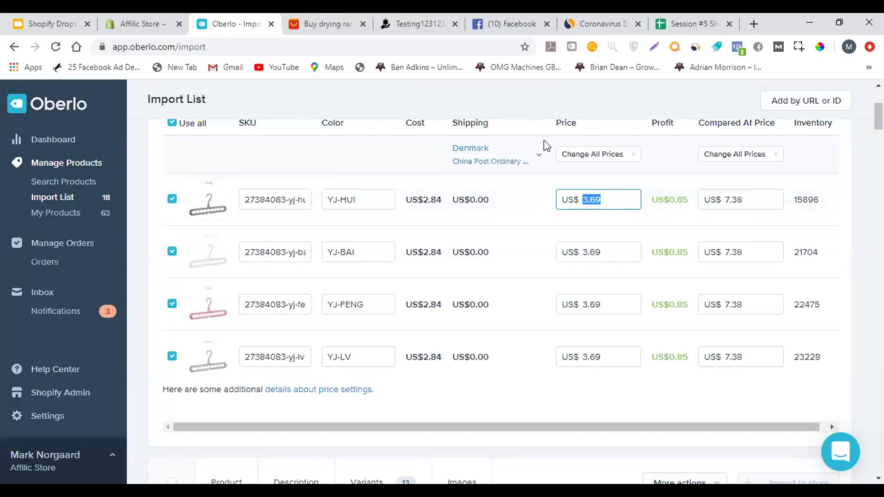
{"action": "type", "text": "10"}
{"action": "left_click", "coordinate": [513, 218]}
{"action": "left_click", "coordinate": [617, 200]}
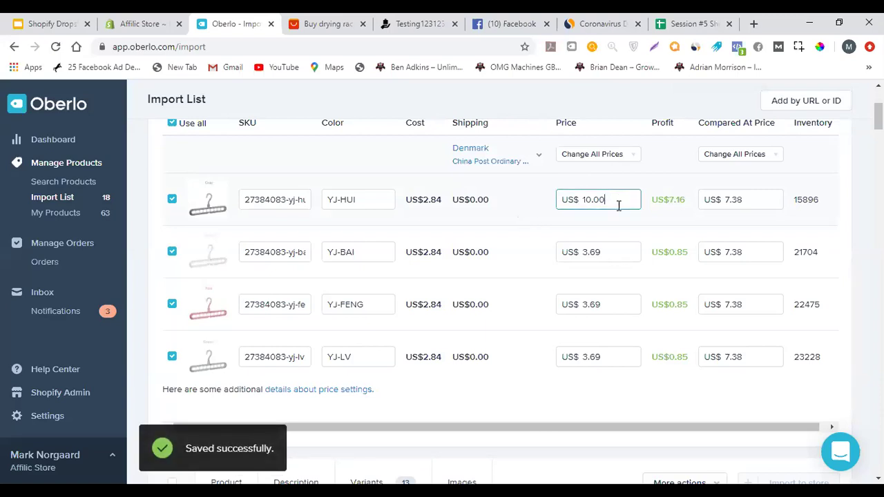
{"action": "left_click", "coordinate": [602, 252]}
{"action": "type", "text": "10"}
{"action": "left_click", "coordinate": [601, 307]}
{"action": "type", "text": "10"}
{"action": "left_click", "coordinate": [593, 357]}
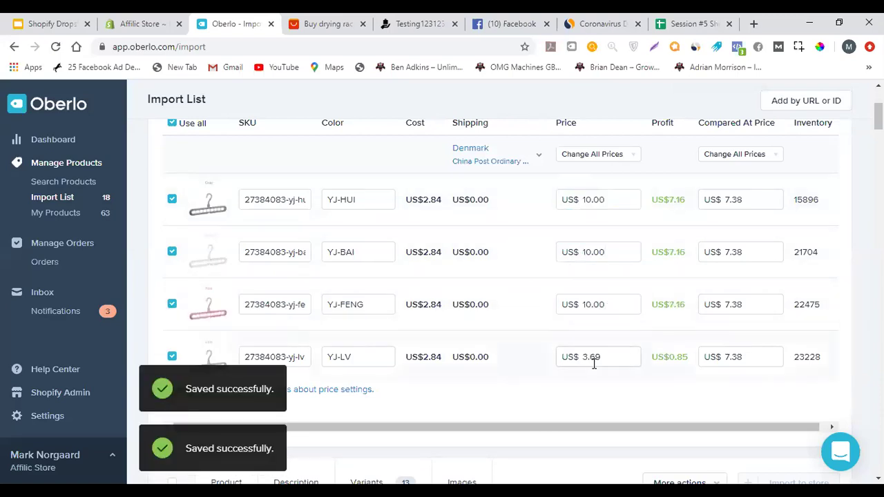
{"action": "type", "text": "10"}
{"action": "left_click", "coordinate": [620, 199]}
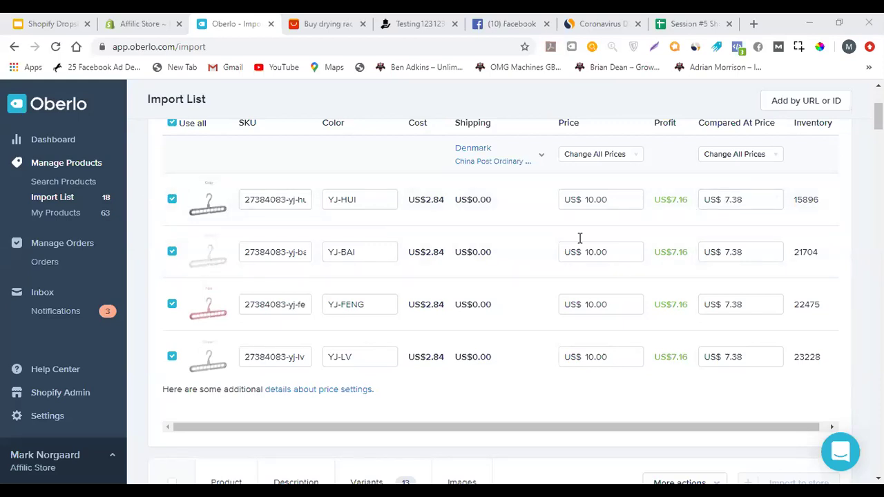
Add the photo of the hanger holding water bottles to the product's selected images
{"action": "scroll", "coordinate": [369, 276], "scroll_direction": "up", "scroll_amount": 2}
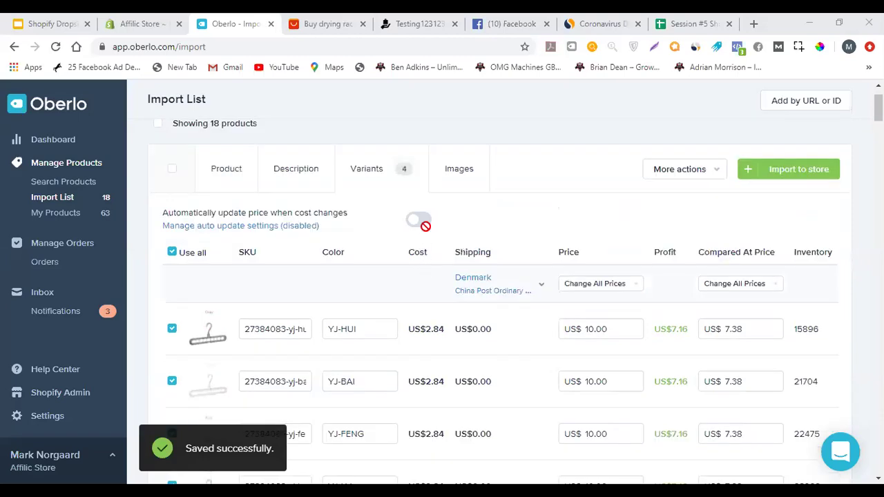
{"action": "left_click", "coordinate": [450, 168]}
{"action": "scroll", "coordinate": [387, 249], "scroll_direction": "down", "scroll_amount": 5}
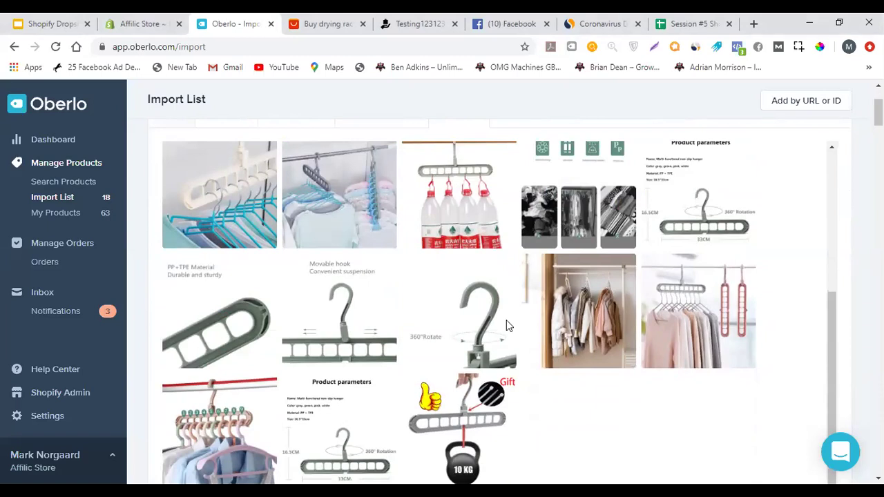
{"action": "scroll", "coordinate": [395, 293], "scroll_direction": "down", "scroll_amount": 3}
{"action": "scroll", "coordinate": [330, 315], "scroll_direction": "up", "scroll_amount": 1}
{"action": "scroll", "coordinate": [378, 290], "scroll_direction": "down", "scroll_amount": 1}
{"action": "scroll", "coordinate": [377, 289], "scroll_direction": "up", "scroll_amount": 1}
{"action": "scroll", "coordinate": [337, 271], "scroll_direction": "up", "scroll_amount": 5}
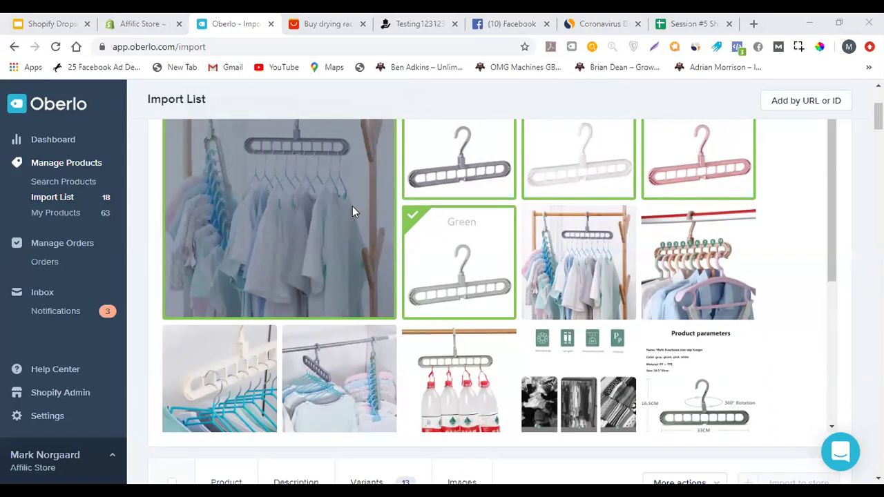
{"action": "scroll", "coordinate": [345, 214], "scroll_direction": "up", "scroll_amount": 2}
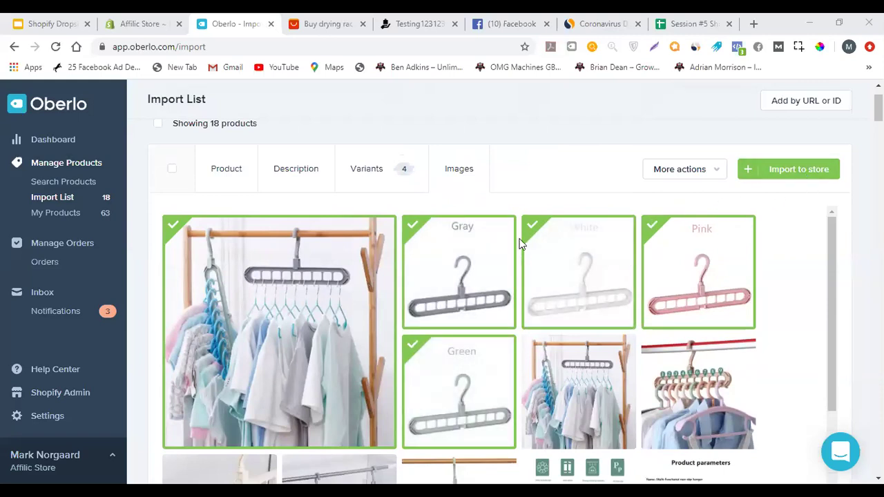
{"action": "scroll", "coordinate": [531, 256], "scroll_direction": "down", "scroll_amount": 1}
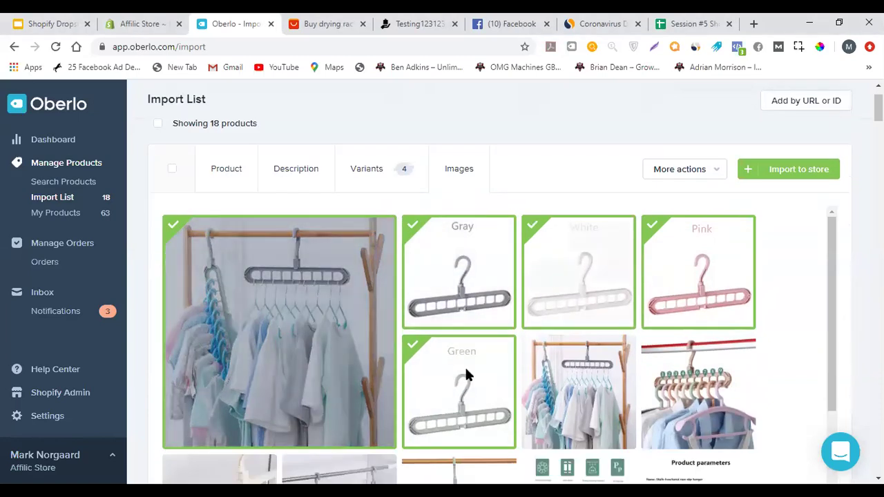
{"action": "scroll", "coordinate": [656, 339], "scroll_direction": "down", "scroll_amount": 1}
{"action": "scroll", "coordinate": [494, 266], "scroll_direction": "down", "scroll_amount": 1}
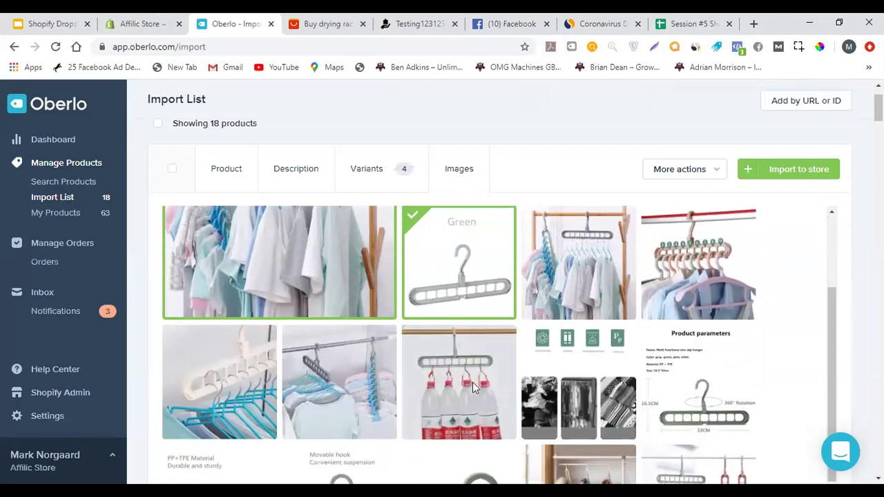
{"action": "left_click", "coordinate": [483, 376]}
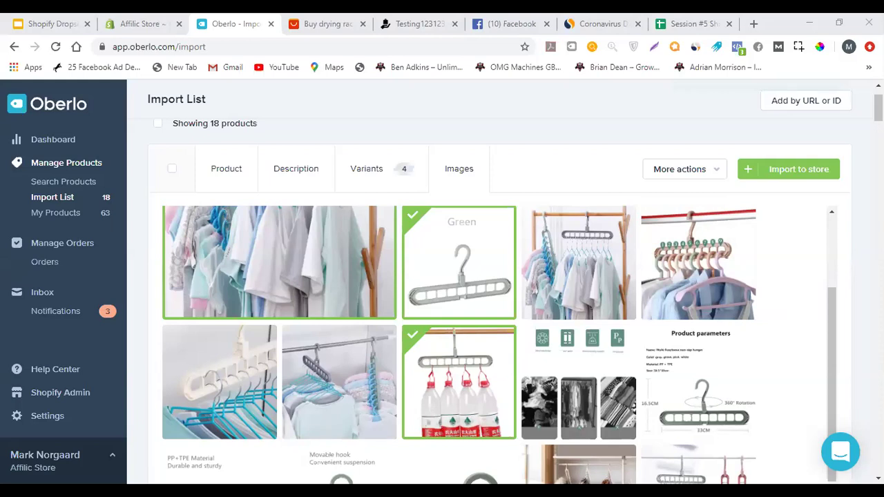
{"action": "mouse_move", "coordinate": [361, 339]}
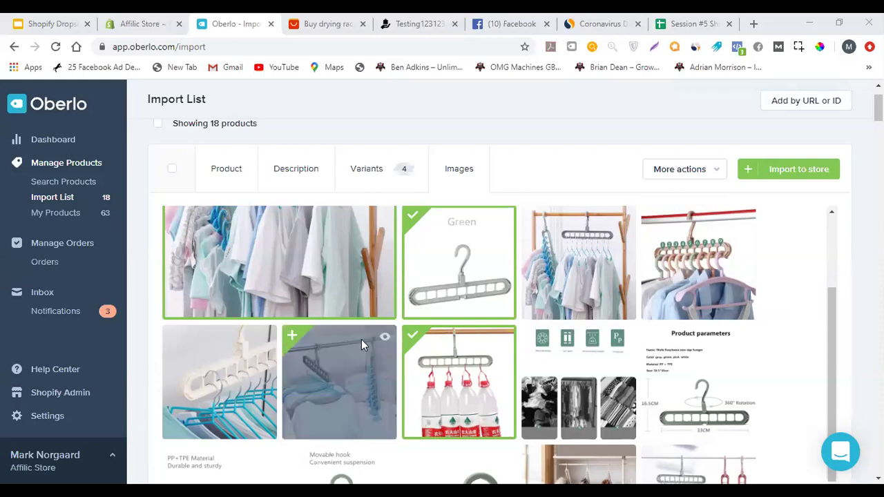
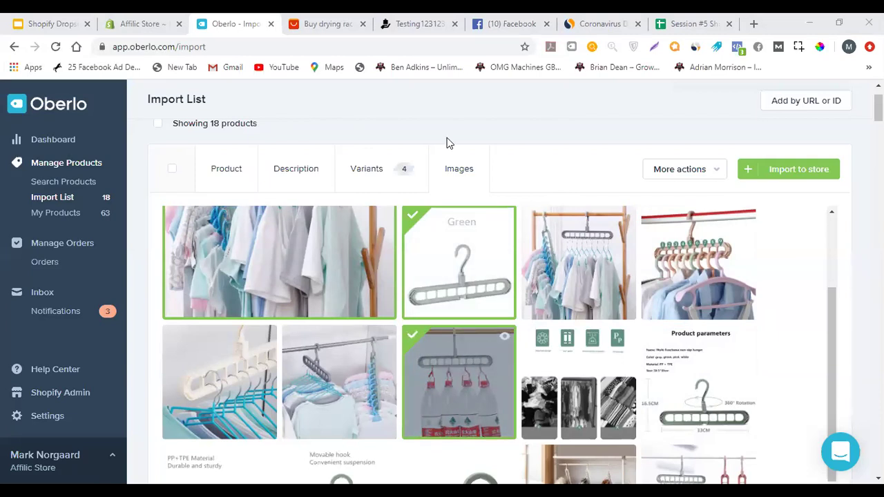
Scroll the Images grid and select the 360° rotate hanger image for import
{"action": "scroll", "coordinate": [467, 229], "scroll_direction": "down", "scroll_amount": 1}
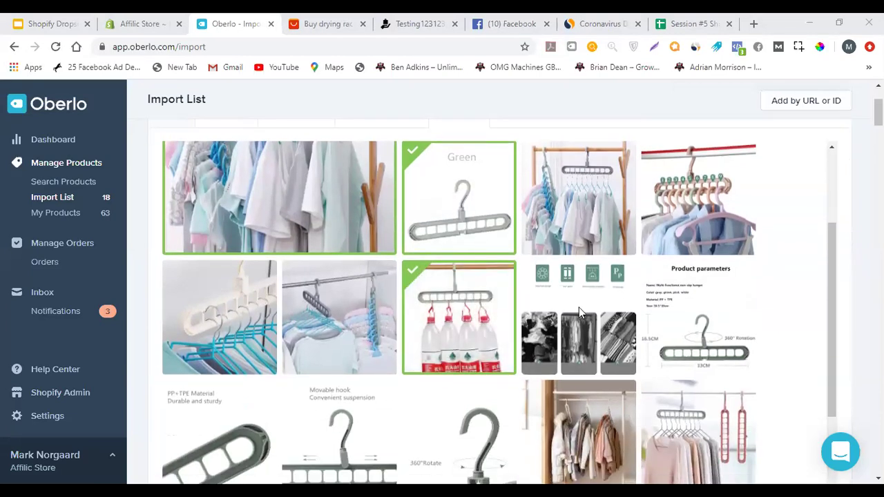
{"action": "scroll", "coordinate": [493, 239], "scroll_direction": "down", "scroll_amount": 3}
{"action": "scroll", "coordinate": [492, 240], "scroll_direction": "up", "scroll_amount": 3}
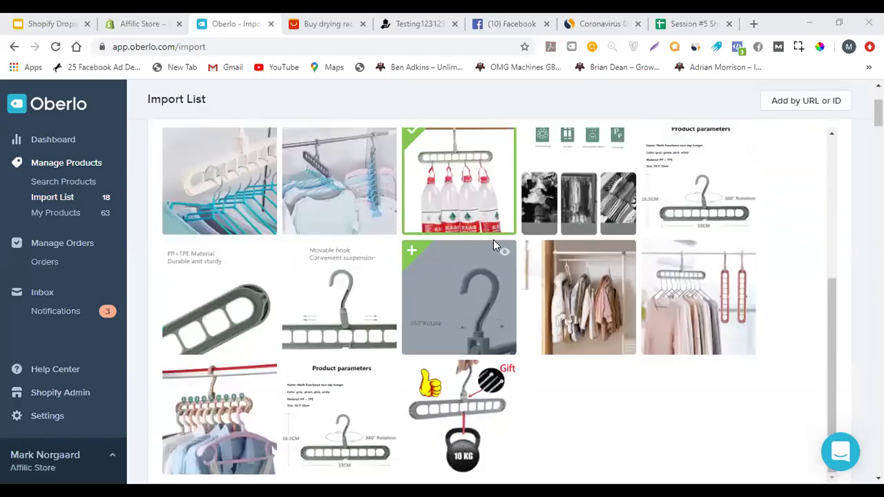
{"action": "scroll", "coordinate": [331, 296], "scroll_direction": "down", "scroll_amount": 2}
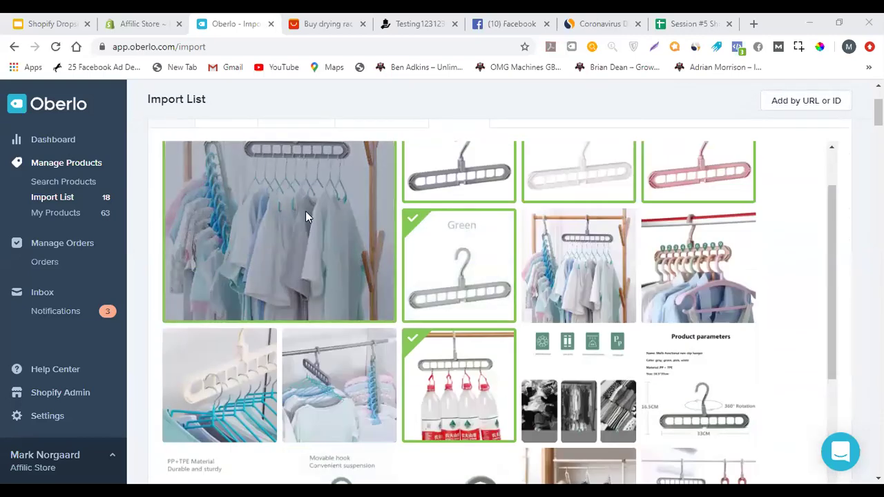
{"action": "scroll", "coordinate": [298, 236], "scroll_direction": "down", "scroll_amount": 2}
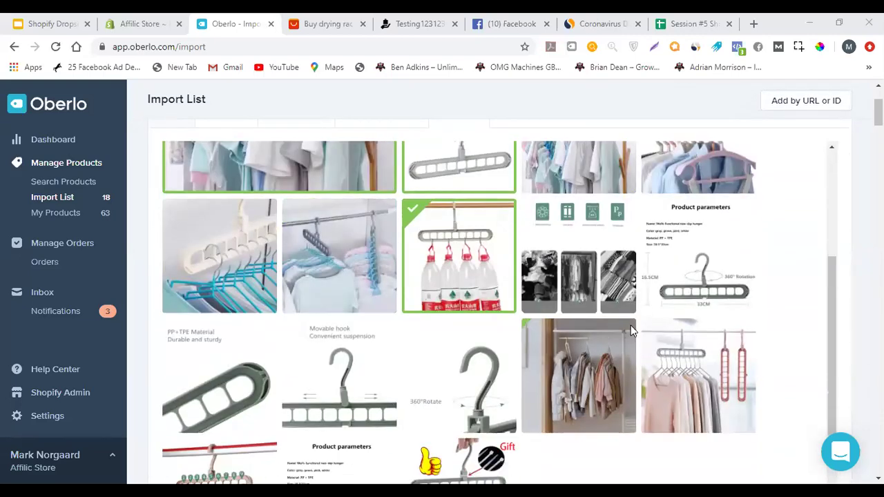
{"action": "scroll", "coordinate": [644, 254], "scroll_direction": "down", "scroll_amount": 1}
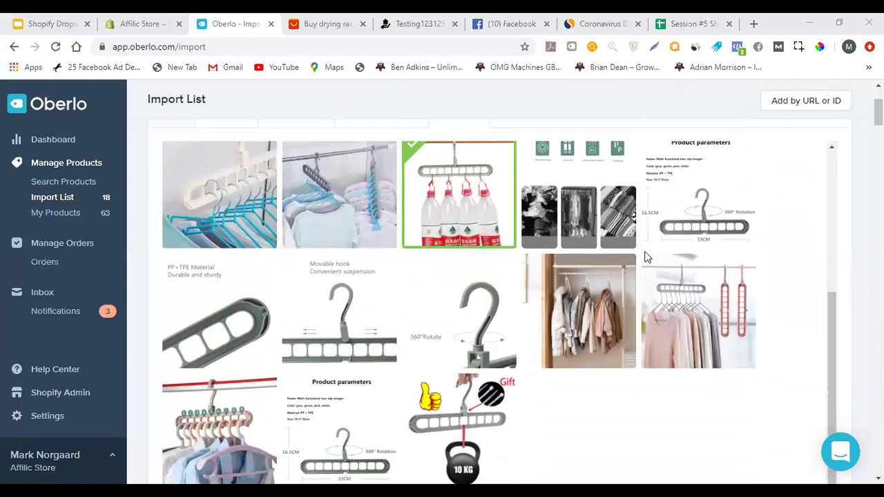
{"action": "scroll", "coordinate": [608, 290], "scroll_direction": "down", "scroll_amount": 2}
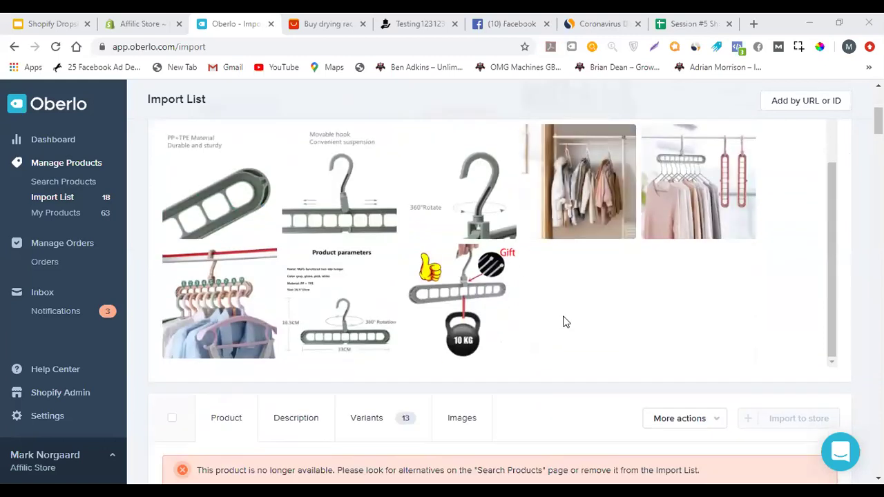
{"action": "scroll", "coordinate": [601, 307], "scroll_direction": "up", "scroll_amount": 6}
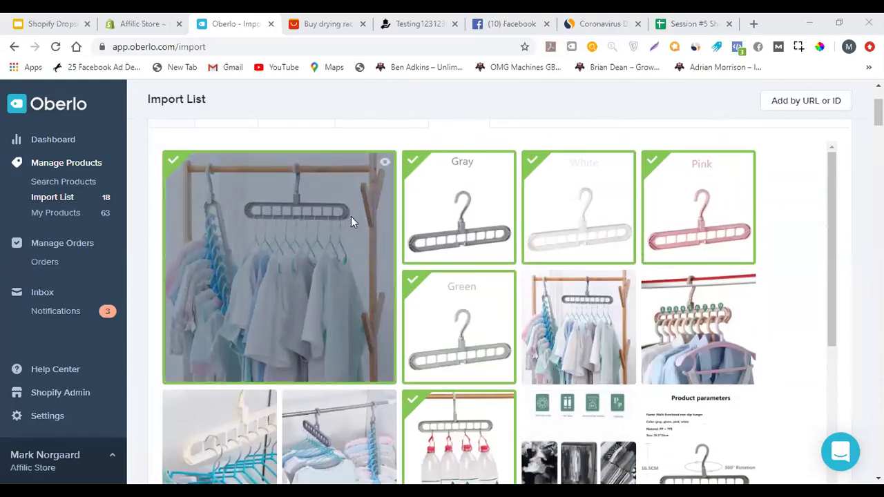
{"action": "scroll", "coordinate": [351, 220], "scroll_direction": "down", "scroll_amount": 3}
{"action": "scroll", "coordinate": [346, 220], "scroll_direction": "up", "scroll_amount": 3}
{"action": "scroll", "coordinate": [464, 257], "scroll_direction": "down", "scroll_amount": 4}
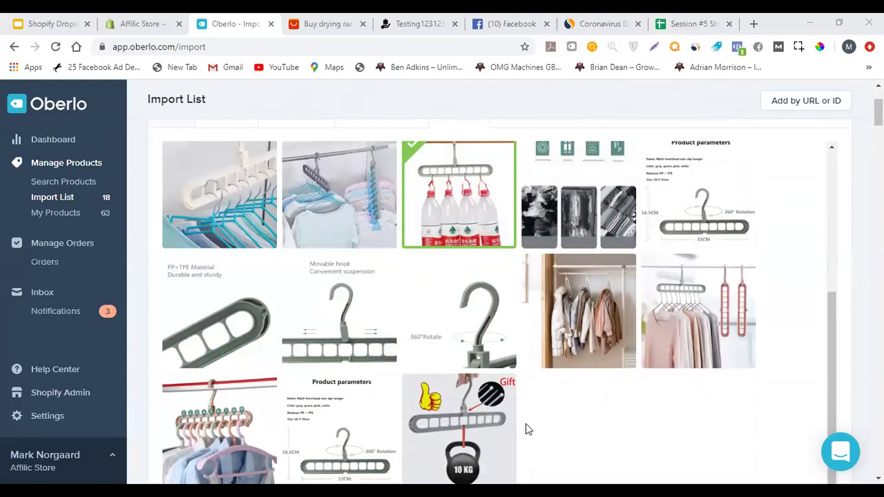
{"action": "scroll", "coordinate": [525, 423], "scroll_direction": "down", "scroll_amount": 2}
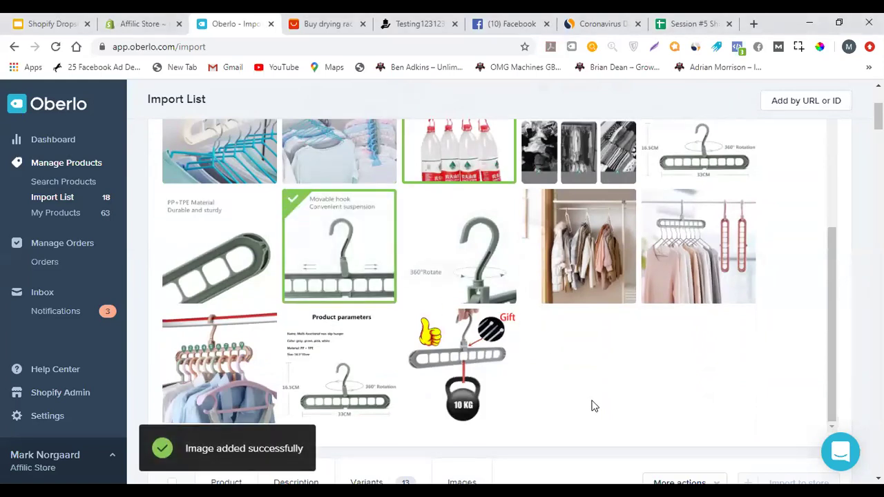
{"action": "left_click", "coordinate": [483, 274]}
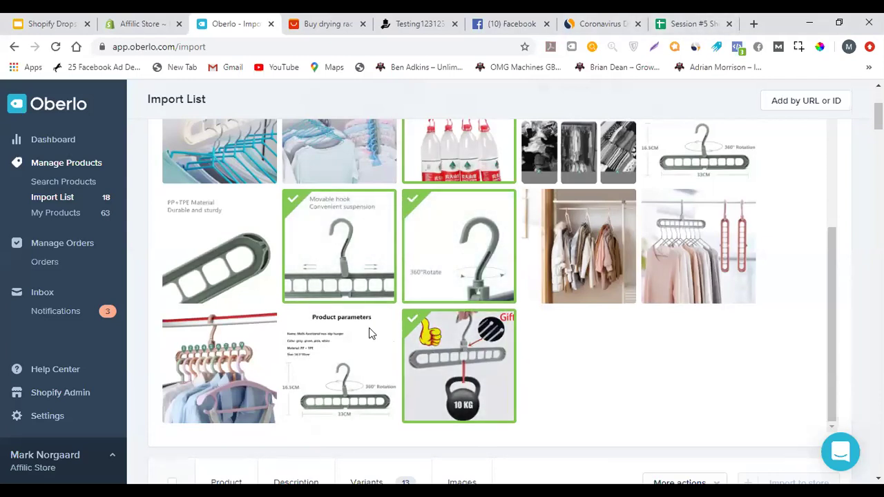
Open a new browser tab and go to the hygoshop.com store
{"action": "left_click", "coordinate": [754, 25]}
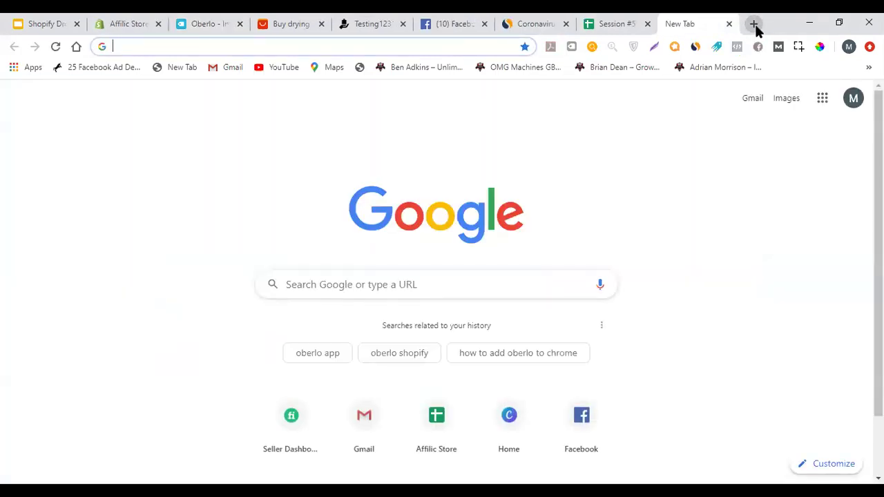
{"action": "type", "text": "hygo shop"}
{"action": "key", "text": "BackSpace"}
{"action": "key", "text": "BackSpace"}
{"action": "key", "text": "BackSpace"}
{"action": "key", "text": "BackSpace"}
{"action": "key", "text": "BackSpace"}
{"action": "type", "text": "shop"}
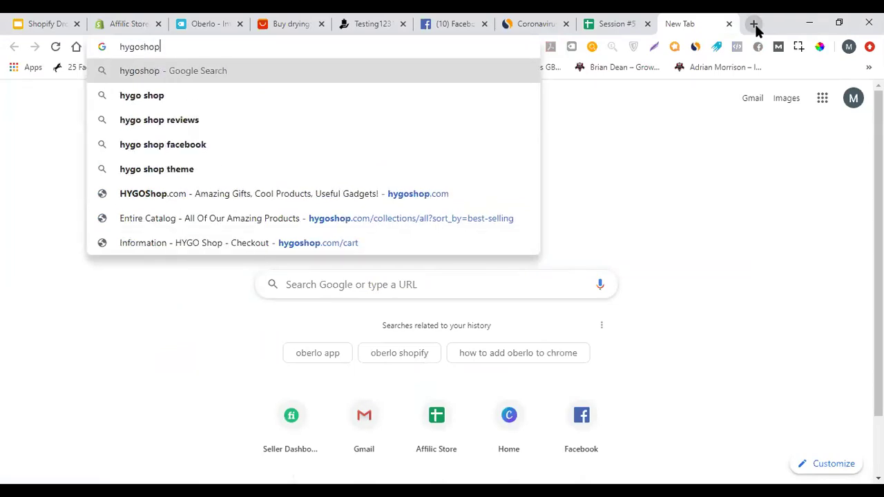
{"action": "type", "text": ".co"}
{"action": "key", "text": "Return"}
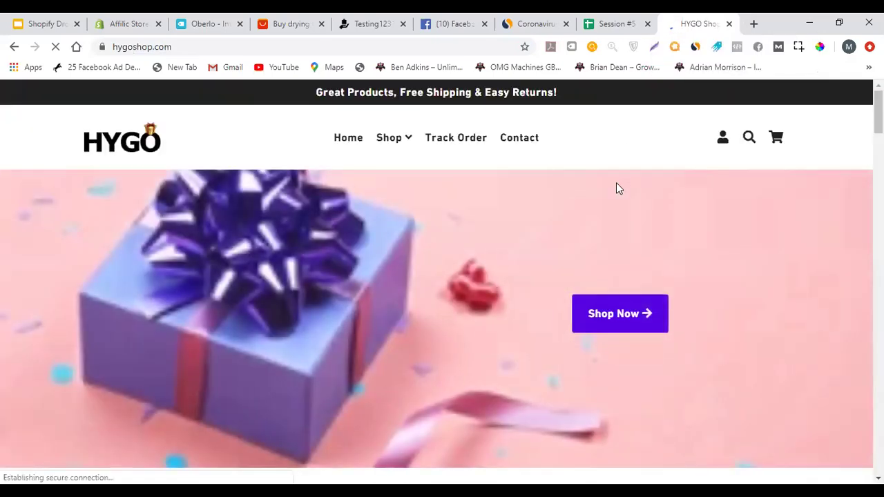
Open the Automatic Soap Dispenser product page and look over its $24.99 listing
{"action": "scroll", "coordinate": [625, 172], "scroll_direction": "down", "scroll_amount": 5}
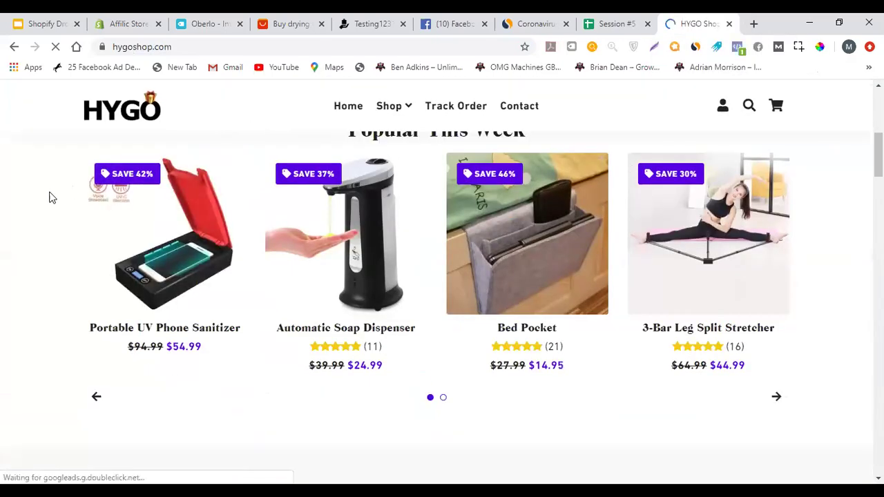
{"action": "scroll", "coordinate": [31, 232], "scroll_direction": "up", "scroll_amount": 1}
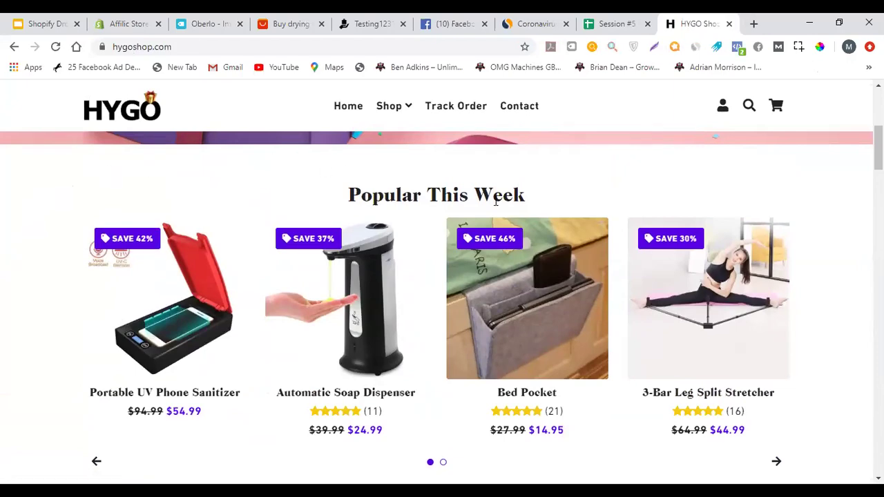
{"action": "scroll", "coordinate": [2, 256], "scroll_direction": "down", "scroll_amount": 9}
{"action": "scroll", "coordinate": [3, 254], "scroll_direction": "down", "scroll_amount": 6}
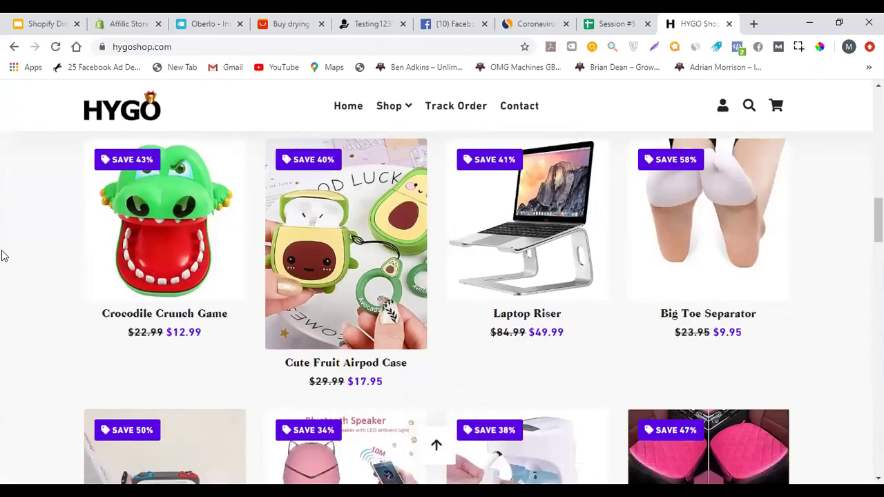
{"action": "scroll", "coordinate": [2, 254], "scroll_direction": "up", "scroll_amount": 13}
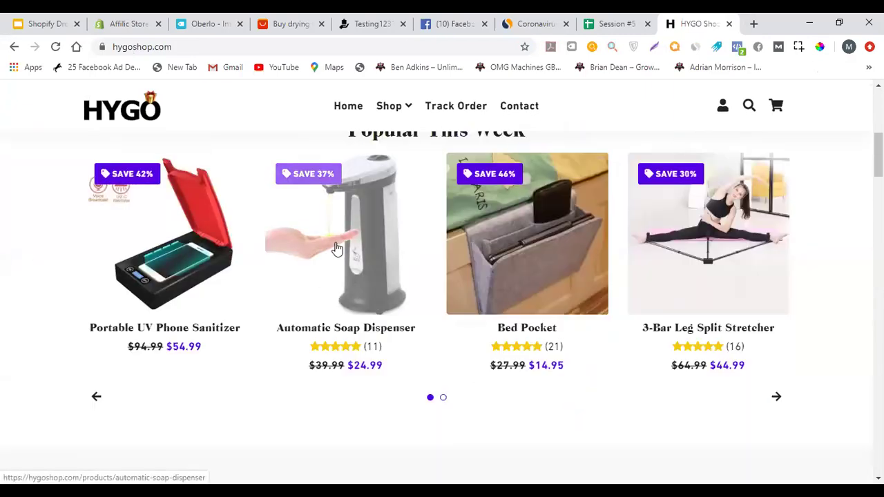
{"action": "left_click", "coordinate": [379, 276]}
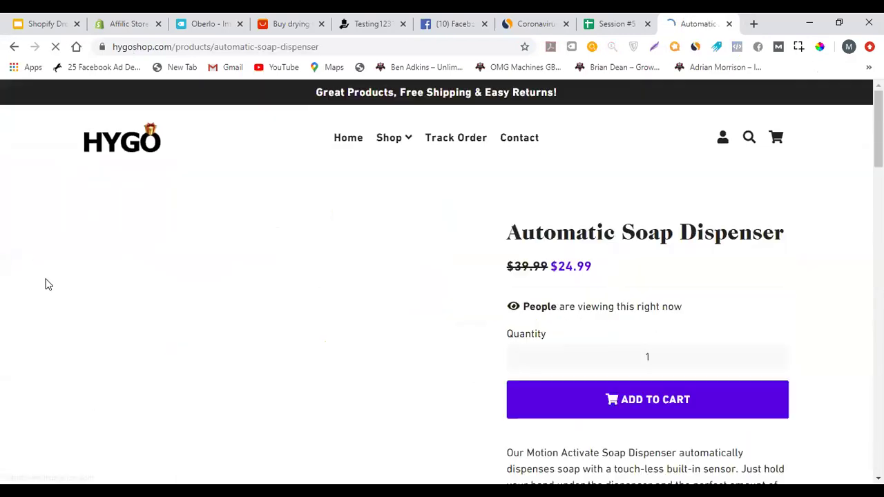
{"action": "scroll", "coordinate": [533, 227], "scroll_direction": "down", "scroll_amount": 6}
{"action": "scroll", "coordinate": [540, 217], "scroll_direction": "down", "scroll_amount": 3}
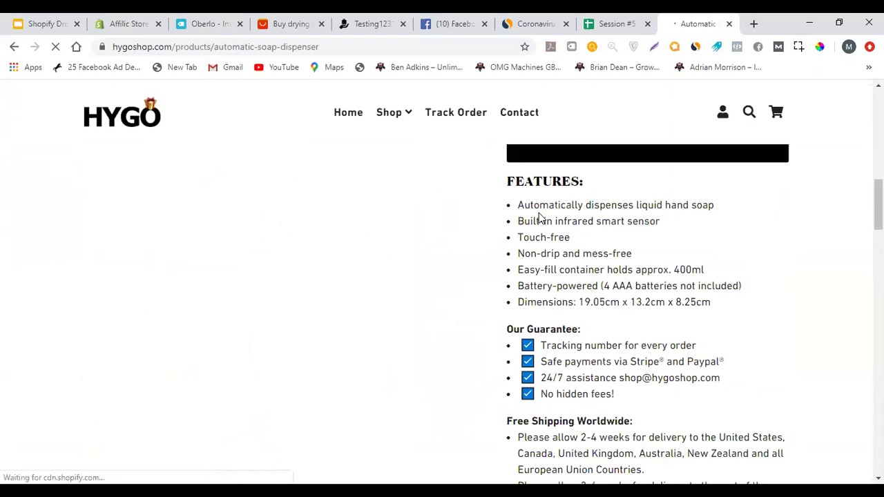
{"action": "scroll", "coordinate": [566, 221], "scroll_direction": "up", "scroll_amount": 4}
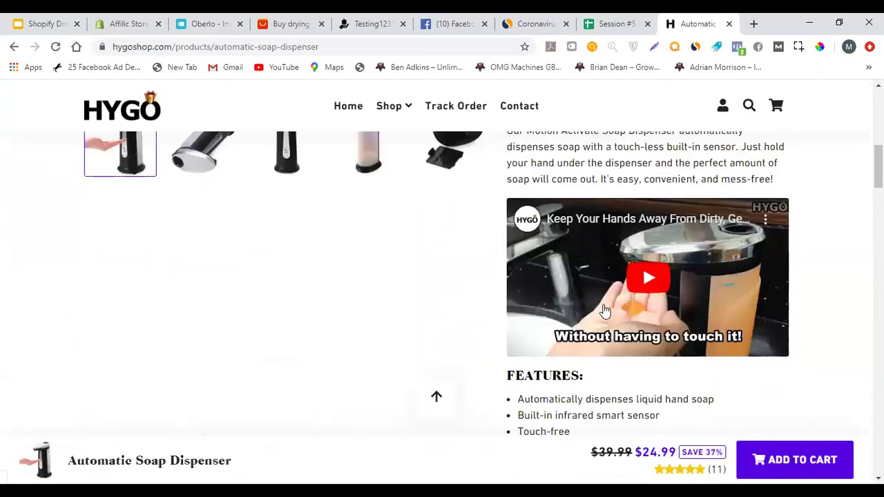
{"action": "scroll", "coordinate": [621, 276], "scroll_direction": "up", "scroll_amount": 1}
{"action": "scroll", "coordinate": [673, 239], "scroll_direction": "down", "scroll_amount": 6}
{"action": "scroll", "coordinate": [679, 300], "scroll_direction": "down", "scroll_amount": 4}
{"action": "scroll", "coordinate": [722, 233], "scroll_direction": "up", "scroll_amount": 6}
{"action": "scroll", "coordinate": [630, 275], "scroll_direction": "up", "scroll_amount": 10}
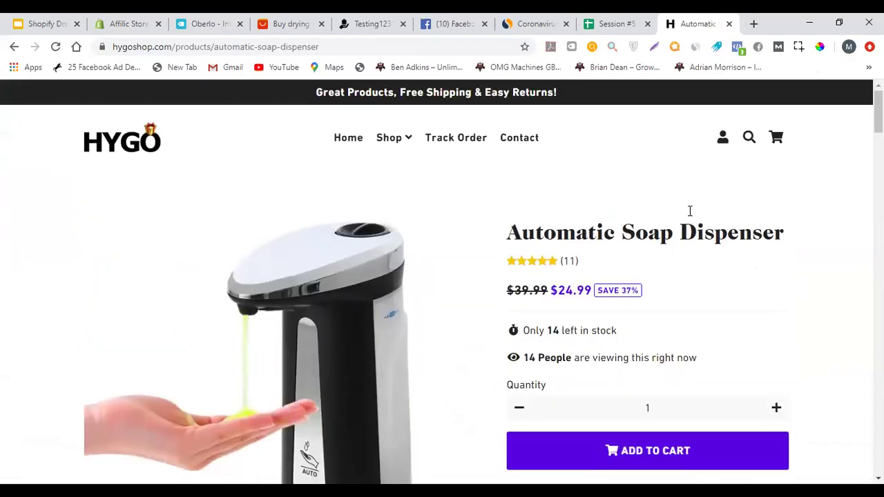
Close the soap dispenser tab and reopen it with Ctrl+Shift+T
{"action": "left_click", "coordinate": [729, 23]}
{"action": "left_click", "coordinate": [218, 16]}
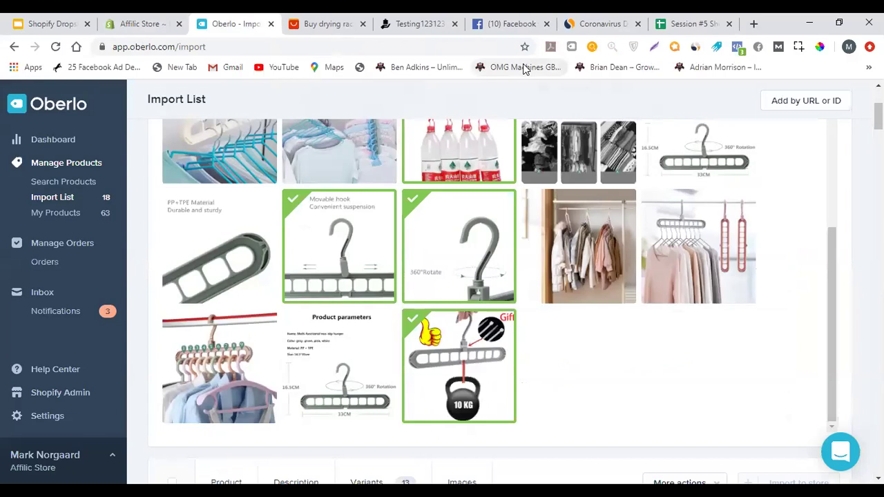
{"action": "key", "text": "ctrl+shift+t"}
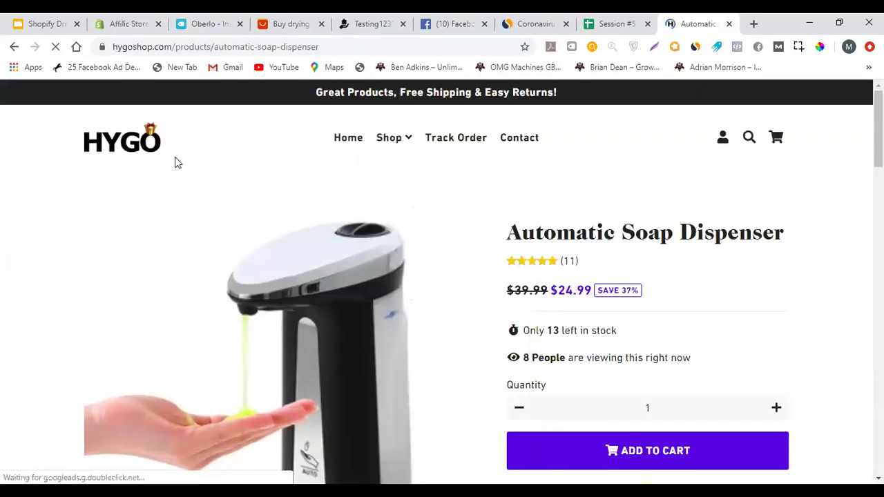
{"action": "mouse_move", "coordinate": [384, 136]}
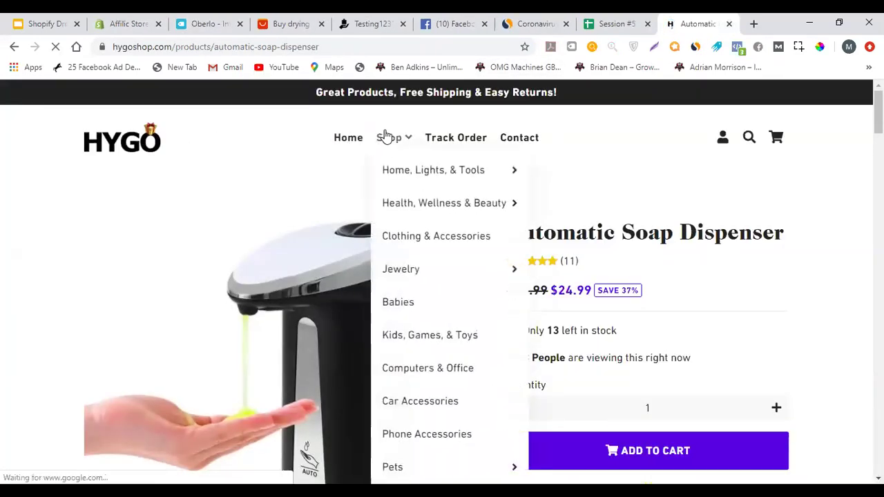
{"action": "scroll", "coordinate": [695, 263], "scroll_direction": "down", "scroll_amount": 5}
{"action": "scroll", "coordinate": [694, 260], "scroll_direction": "down", "scroll_amount": 5}
{"action": "scroll", "coordinate": [539, 228], "scroll_direction": "up", "scroll_amount": 15}
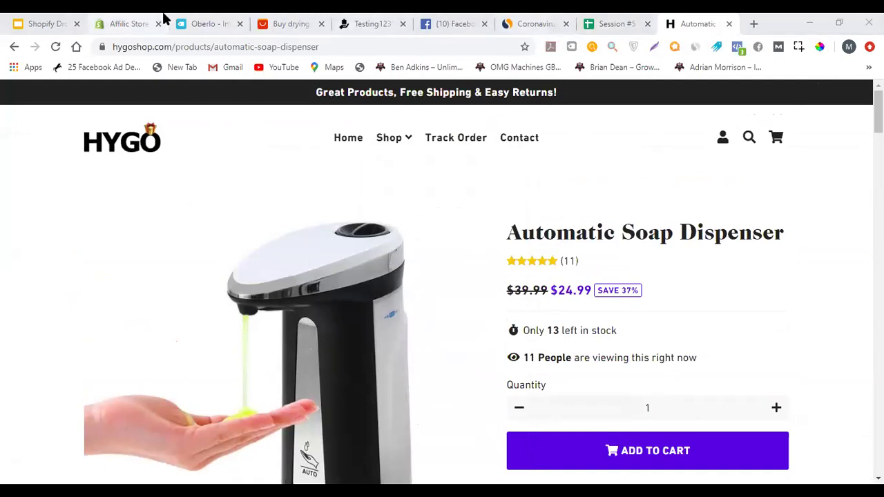
Review the Oberlo import list, then switch to the Affilic Store admin's installed apps page
{"action": "left_click", "coordinate": [210, 19]}
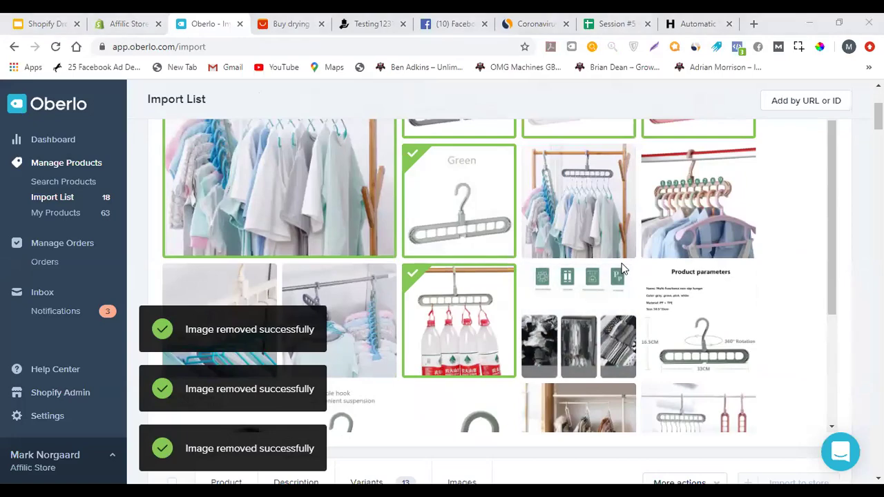
{"action": "scroll", "coordinate": [402, 292], "scroll_direction": "down", "scroll_amount": 2}
{"action": "scroll", "coordinate": [466, 301], "scroll_direction": "up", "scroll_amount": 4}
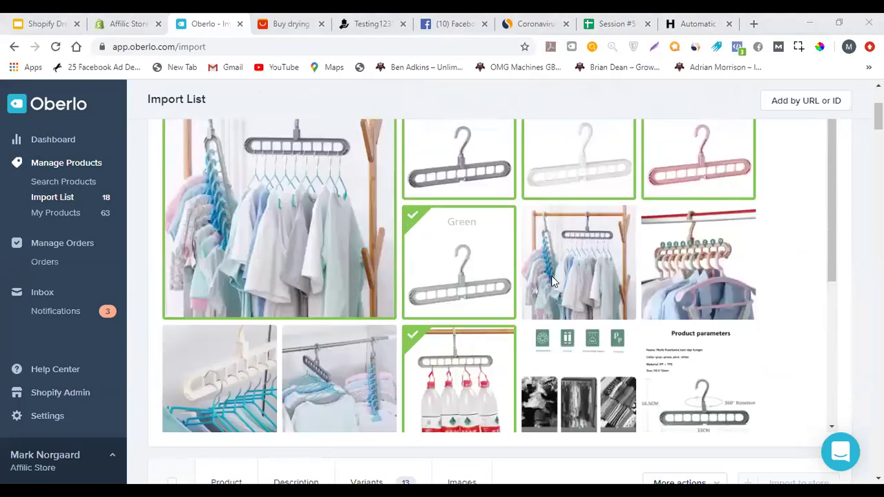
{"action": "scroll", "coordinate": [552, 281], "scroll_direction": "up", "scroll_amount": 3}
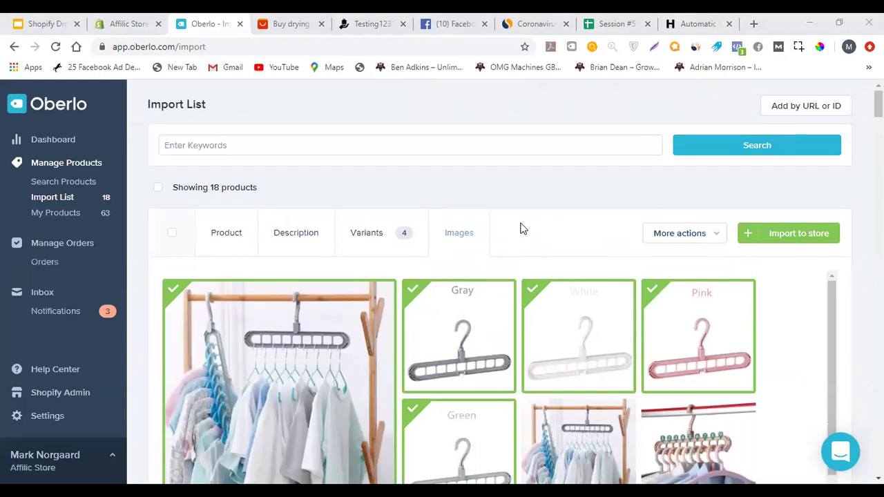
{"action": "scroll", "coordinate": [552, 222], "scroll_direction": "down", "scroll_amount": 1}
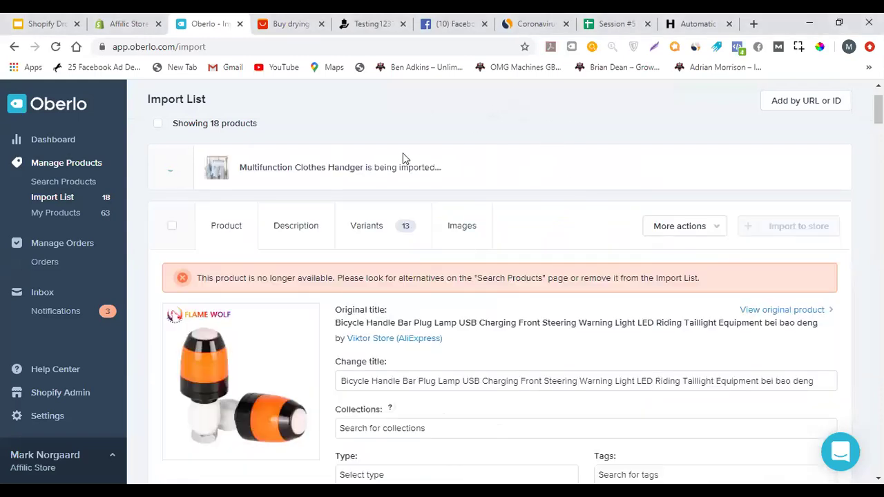
{"action": "left_click", "coordinate": [134, 19]}
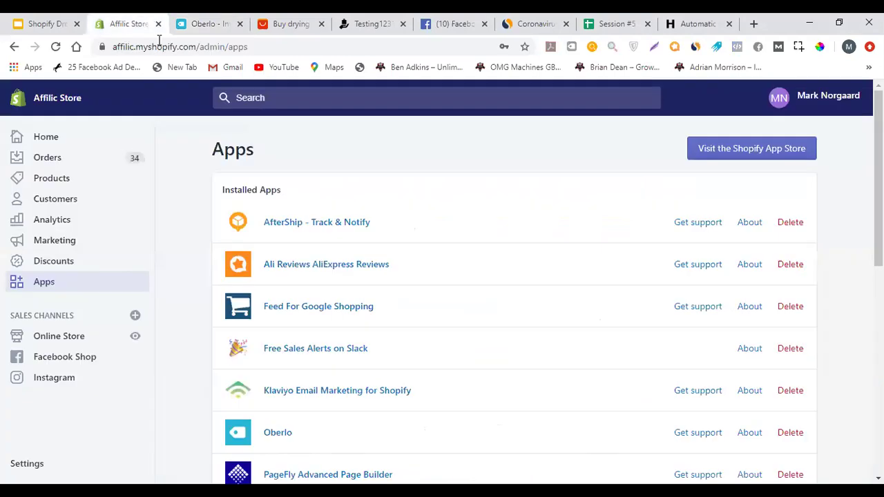
Bring up the Testing123123 collection storefront and reload it to show the $10.00 hanger
{"action": "left_click", "coordinate": [189, 22]}
{"action": "left_click", "coordinate": [121, 22]}
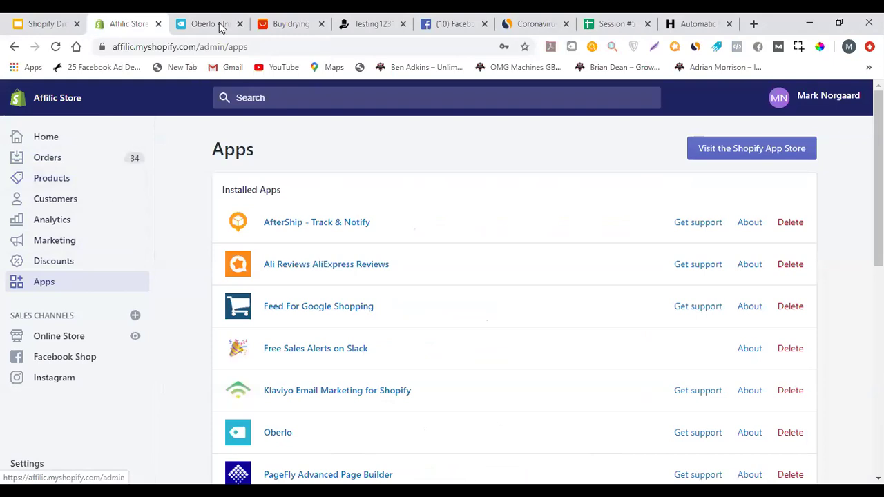
{"action": "left_click_drag", "start_coordinate": [373, 23], "coordinate": [208, 23]}
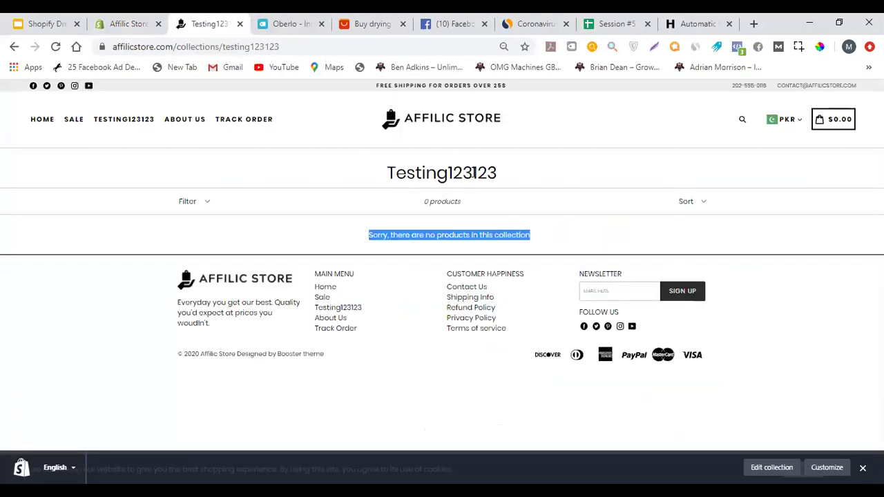
{"action": "left_click", "coordinate": [55, 47]}
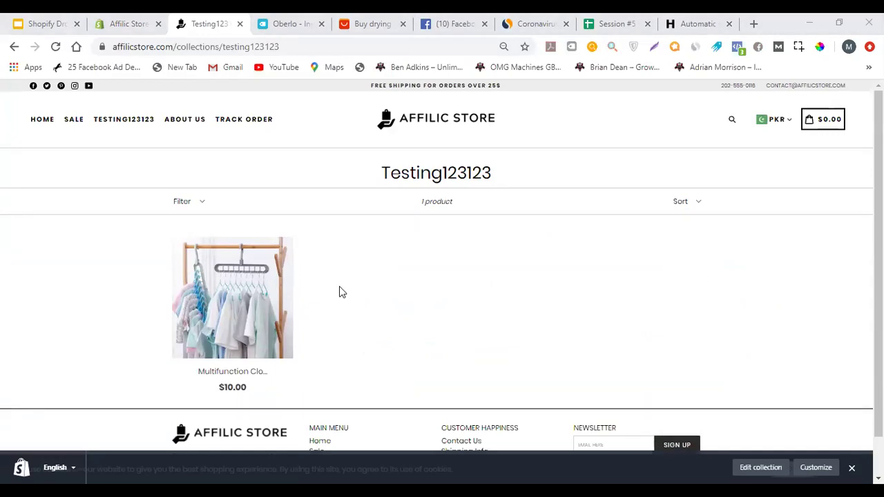
Open the clothes hanger product page and select its product details lines
{"action": "left_click", "coordinate": [185, 358]}
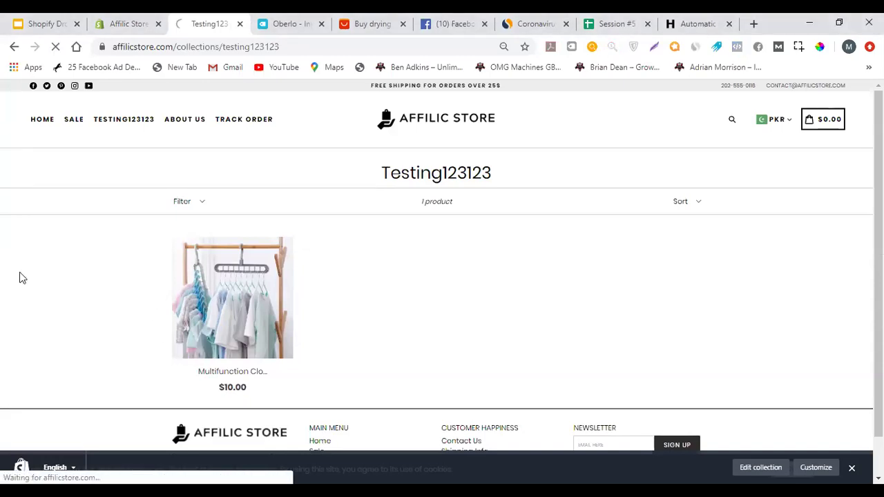
{"action": "scroll", "coordinate": [510, 309], "scroll_direction": "down", "scroll_amount": 3}
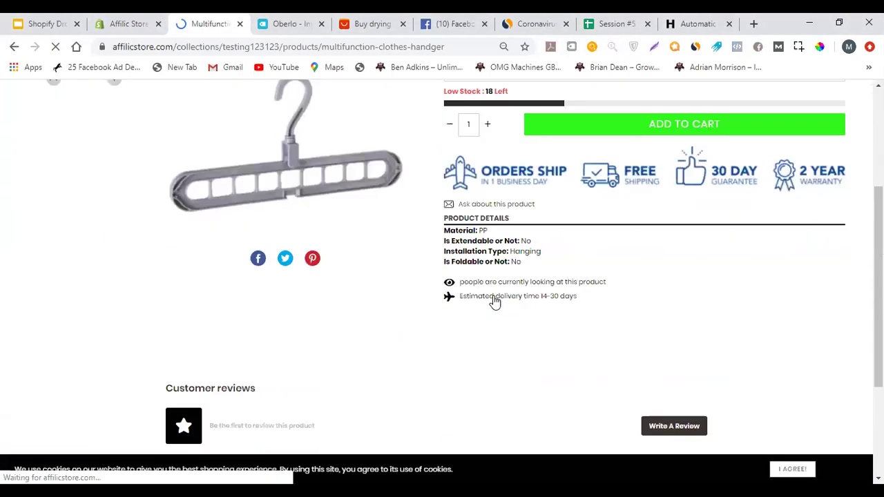
{"action": "scroll", "coordinate": [525, 338], "scroll_direction": "up", "scroll_amount": 2}
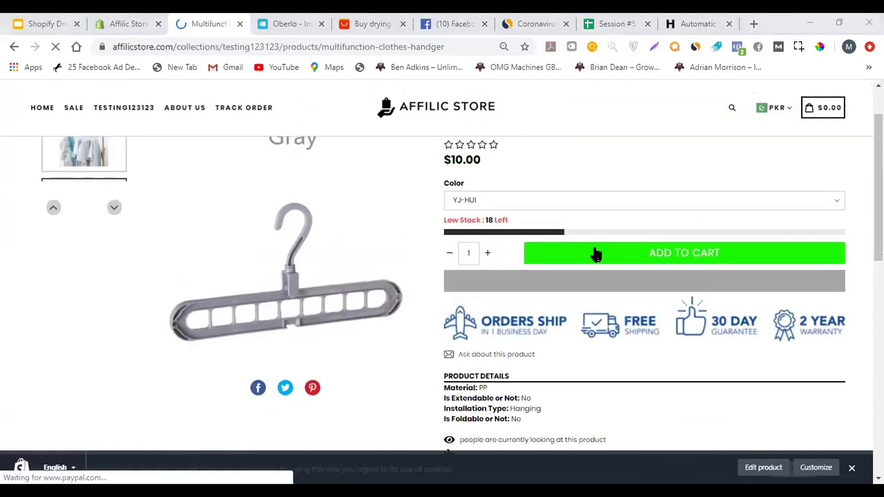
{"action": "scroll", "coordinate": [595, 254], "scroll_direction": "down", "scroll_amount": 3}
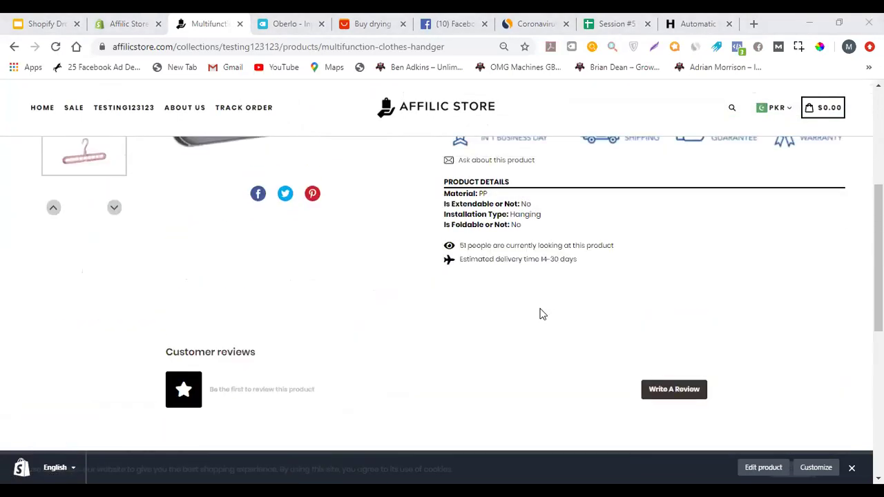
{"action": "scroll", "coordinate": [542, 315], "scroll_direction": "up", "scroll_amount": 4}
{"action": "scroll", "coordinate": [541, 312], "scroll_direction": "down", "scroll_amount": 2}
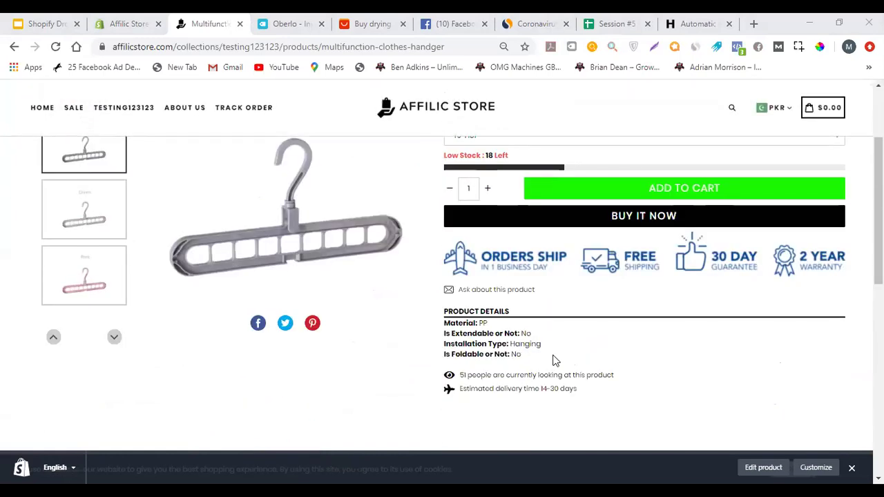
{"action": "left_click_drag", "start_coordinate": [543, 357], "coordinate": [436, 329]}
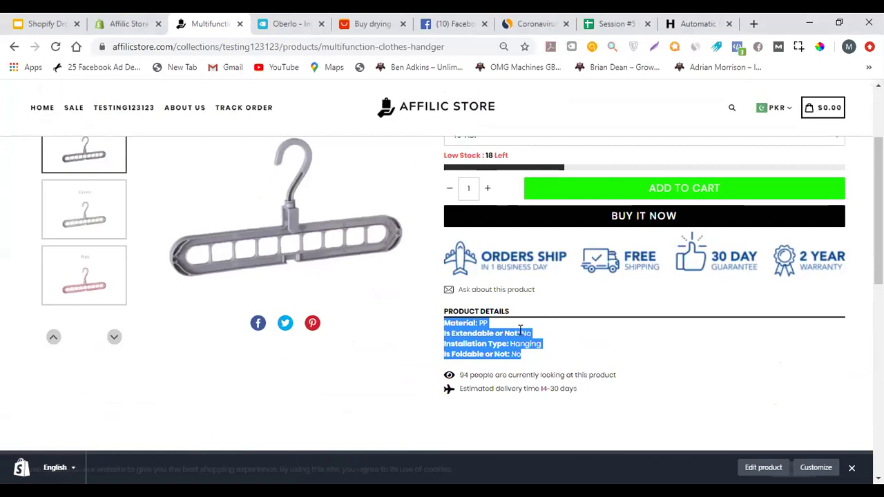
{"action": "scroll", "coordinate": [229, 325], "scroll_direction": "up", "scroll_amount": 2}
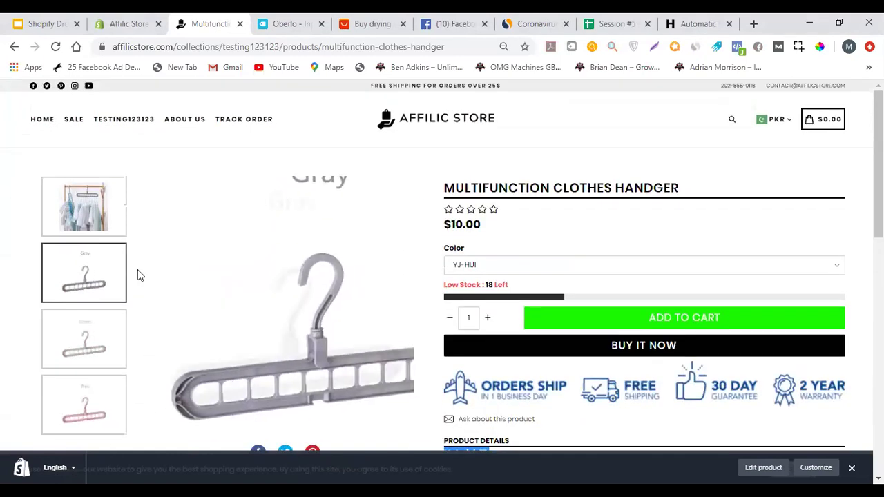
View the Gray, Green and Pink variant photos, then return to the admin apps page
{"action": "left_click", "coordinate": [96, 279]}
{"action": "left_click", "coordinate": [108, 341]}
{"action": "left_click", "coordinate": [99, 394]}
{"action": "scroll", "coordinate": [524, 215], "scroll_direction": "down", "scroll_amount": 6}
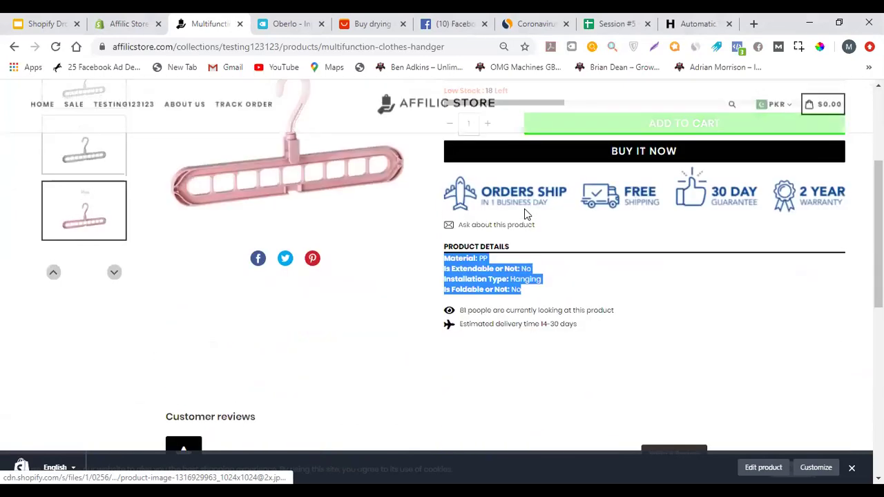
{"action": "scroll", "coordinate": [523, 213], "scroll_direction": "up", "scroll_amount": 15}
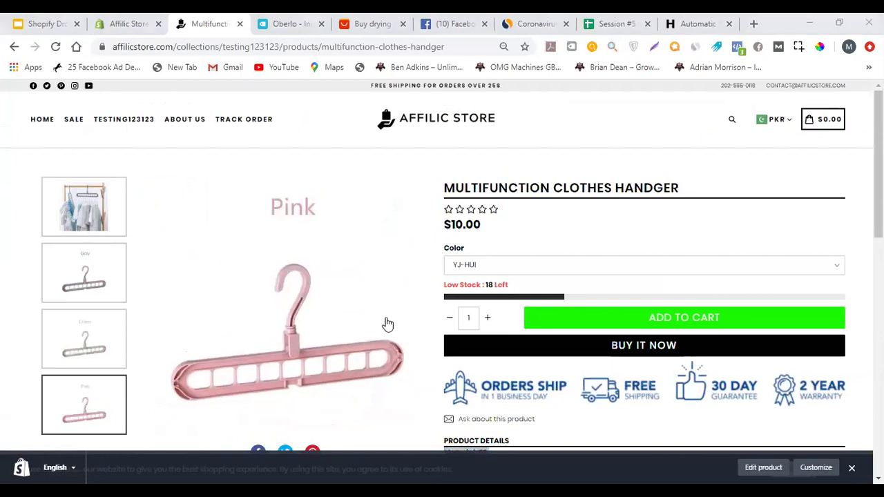
{"action": "key", "text": "ctrl+shift+Tab"}
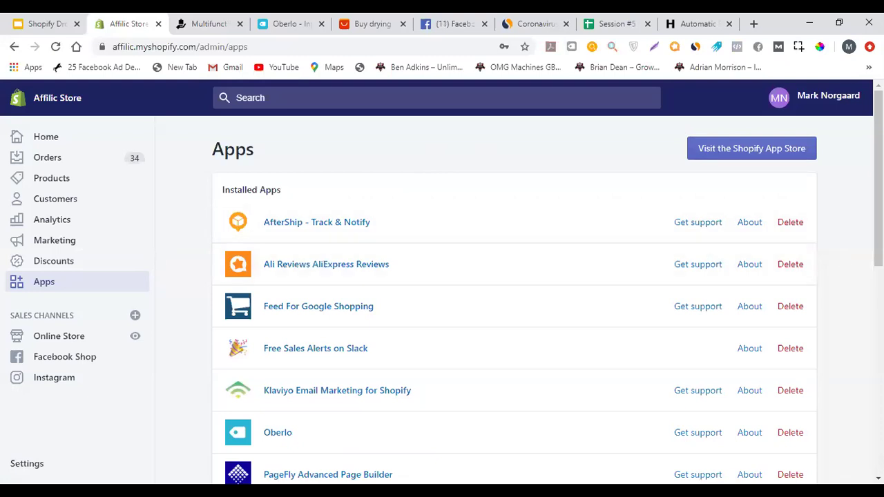
Switch to the Multifunction Clothes Handger product page
{"action": "left_click", "coordinate": [194, 15]}
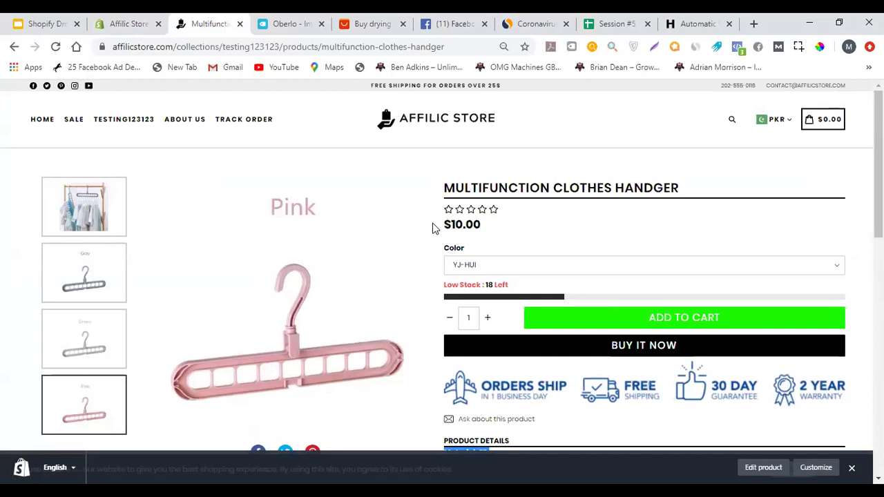
Select the product's live viewer count and delivery-time lines, then return to the admin apps page
{"action": "scroll", "coordinate": [435, 229], "scroll_direction": "down", "scroll_amount": 3}
{"action": "left_click", "coordinate": [469, 311]}
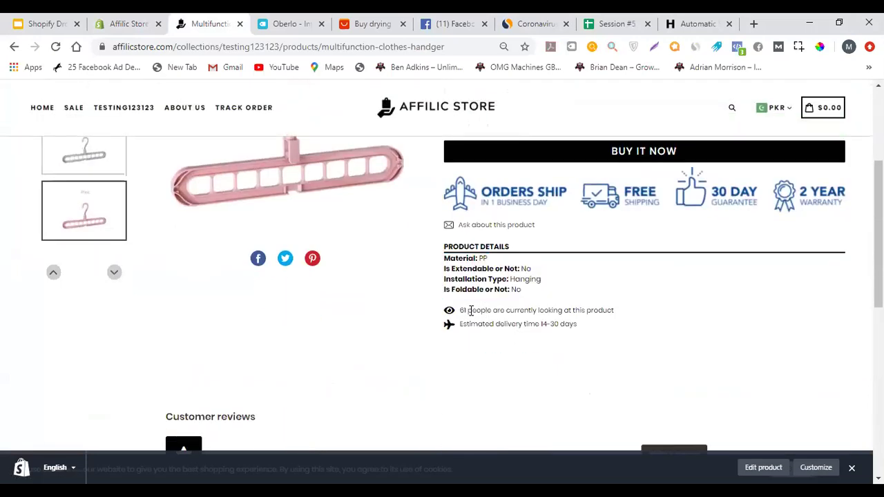
{"action": "mouse_move", "coordinate": [461, 312]}
{"action": "left_mouse_down"}
{"action": "mouse_move", "coordinate": [613, 310]}
{"action": "mouse_move", "coordinate": [595, 331]}
{"action": "mouse_move", "coordinate": [452, 312]}
{"action": "left_mouse_up"}
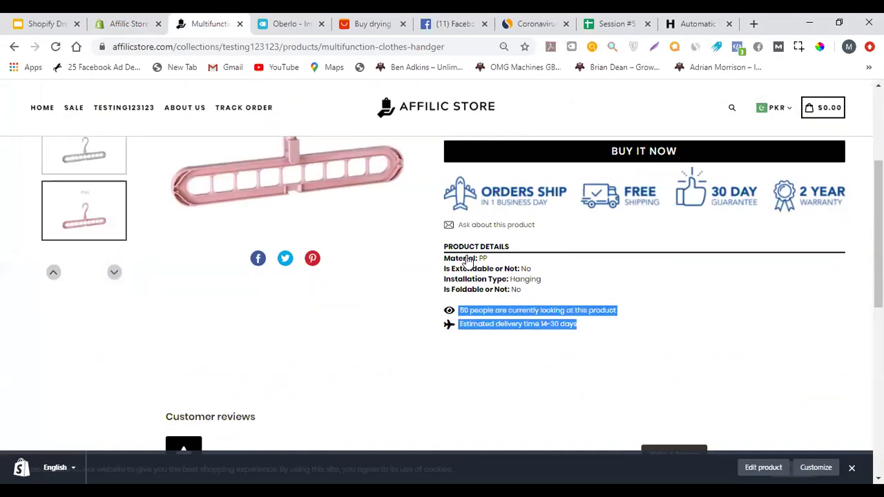
{"action": "left_click", "coordinate": [470, 313]}
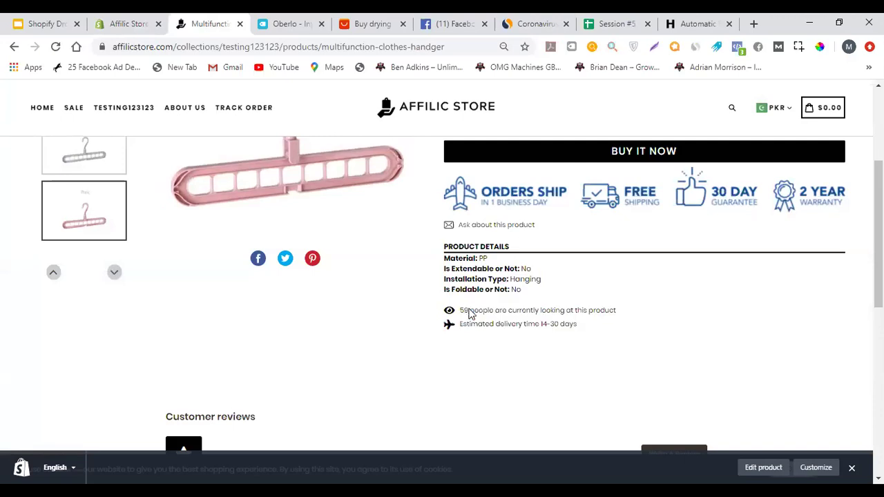
{"action": "double_click", "coordinate": [461, 310]}
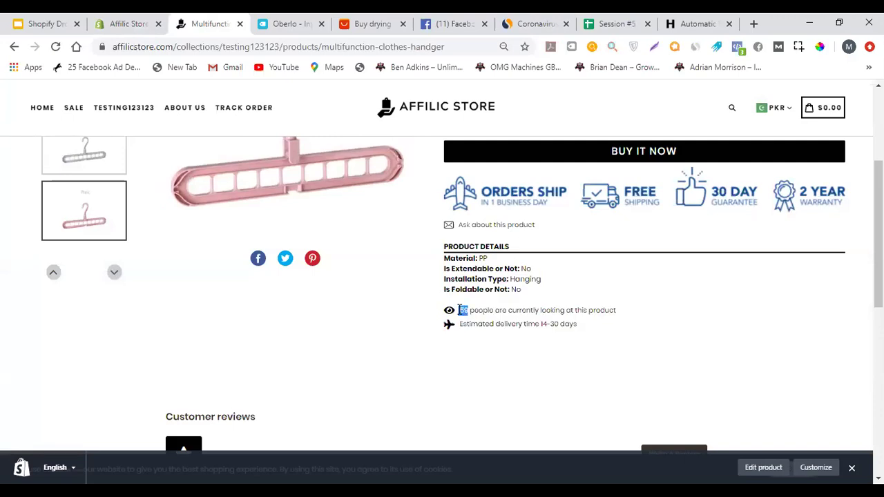
{"action": "triple_click", "coordinate": [462, 310]}
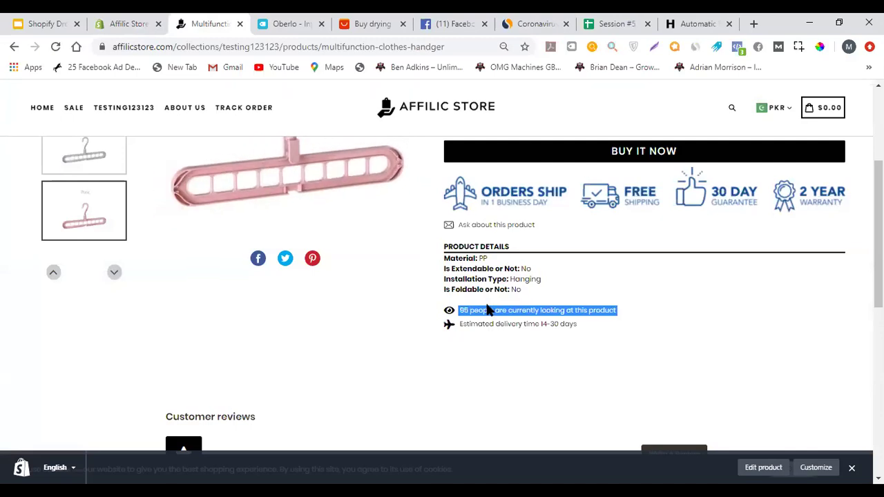
{"action": "left_click", "coordinate": [146, 19]}
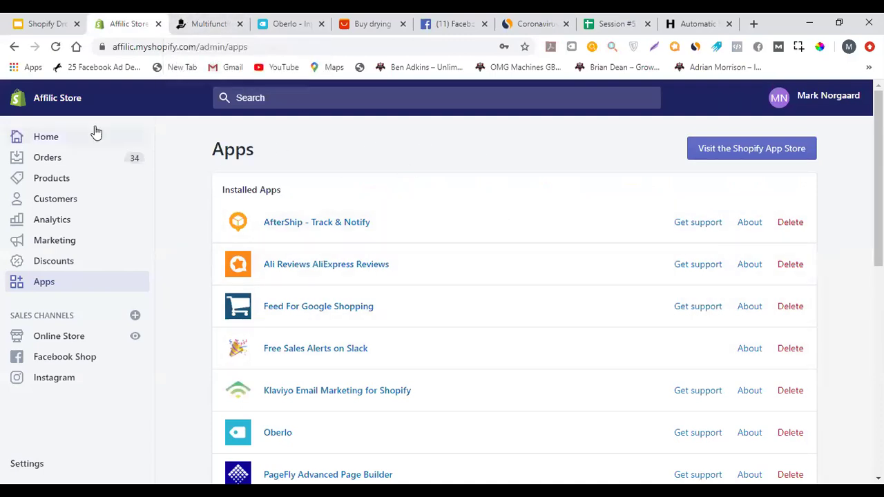
Glance at the product list, then scroll through the 53-customer list
{"action": "left_click", "coordinate": [102, 178]}
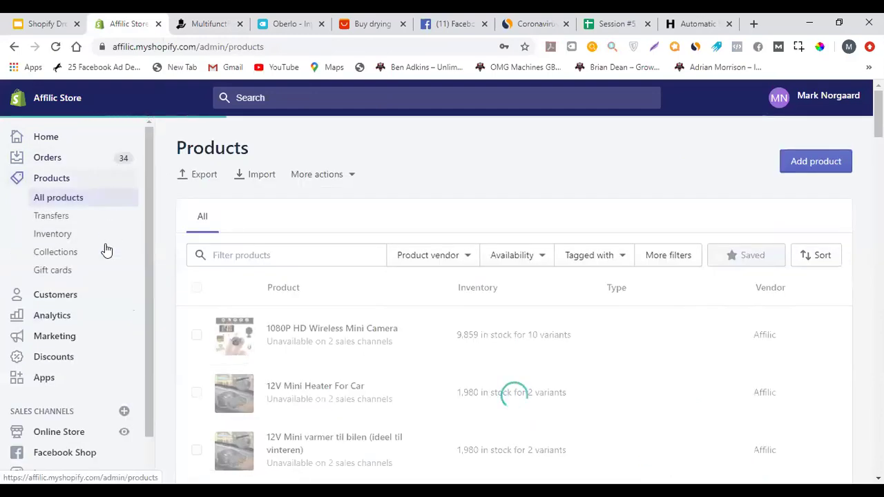
{"action": "scroll", "coordinate": [104, 262], "scroll_direction": "down", "scroll_amount": 1}
{"action": "left_click", "coordinate": [86, 254]}
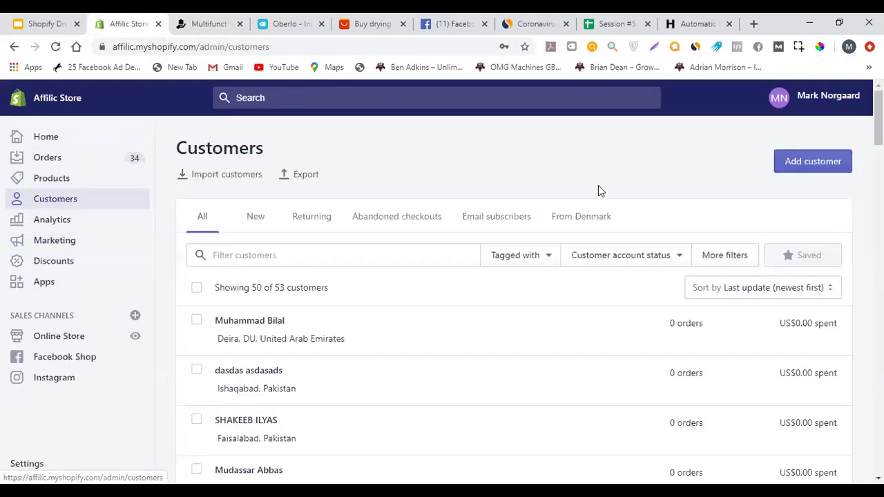
{"action": "scroll", "coordinate": [597, 190], "scroll_direction": "down", "scroll_amount": 2}
{"action": "scroll", "coordinate": [483, 238], "scroll_direction": "down", "scroll_amount": 20}
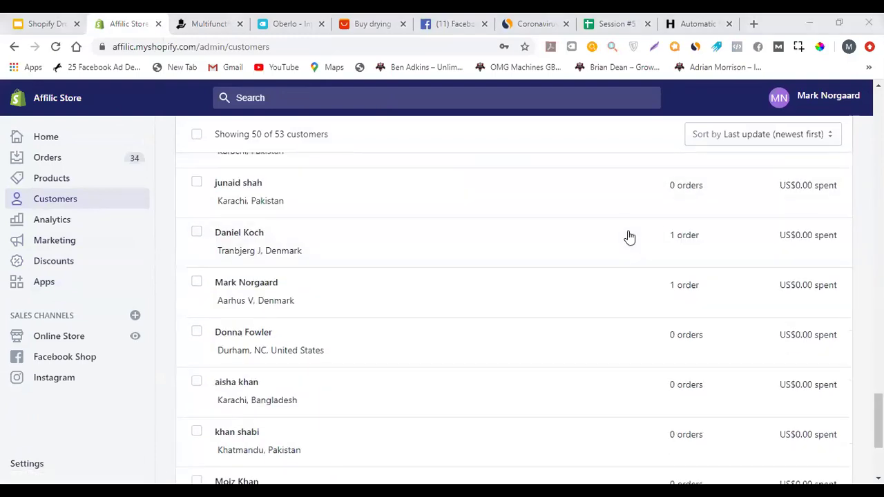
{"action": "scroll", "coordinate": [608, 269], "scroll_direction": "down", "scroll_amount": 3}
{"action": "scroll", "coordinate": [602, 280], "scroll_direction": "up", "scroll_amount": 15}
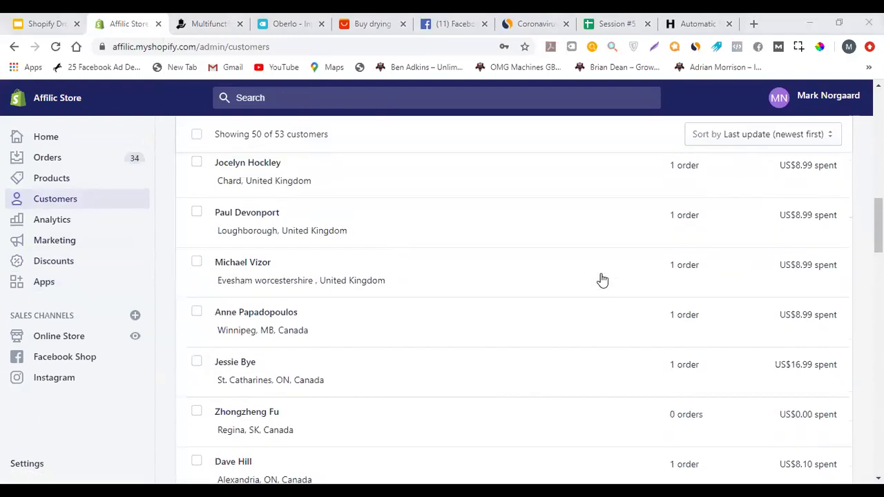
{"action": "scroll", "coordinate": [601, 280], "scroll_direction": "up", "scroll_amount": 15}
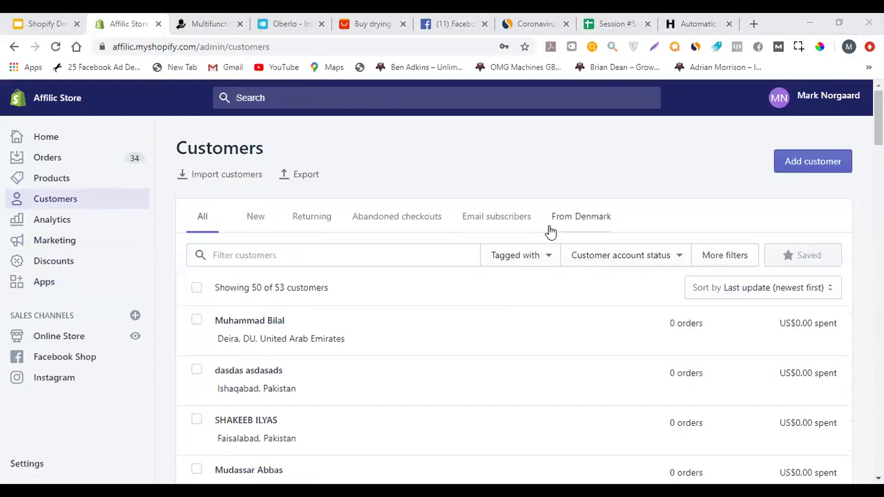
{"action": "scroll", "coordinate": [601, 367], "scroll_direction": "down", "scroll_amount": 3}
{"action": "scroll", "coordinate": [466, 317], "scroll_direction": "down", "scroll_amount": 8}
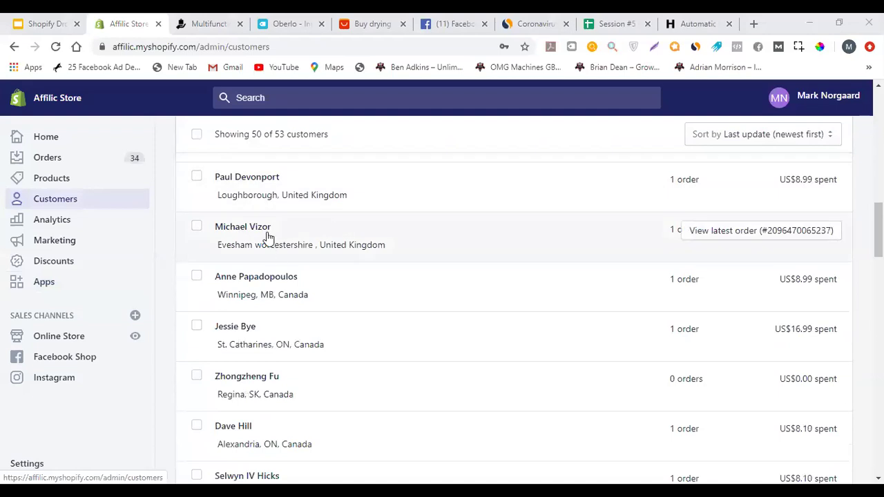
{"action": "scroll", "coordinate": [395, 262], "scroll_direction": "down", "scroll_amount": 12}
{"action": "scroll", "coordinate": [373, 300], "scroll_direction": "up", "scroll_amount": 6}
{"action": "scroll", "coordinate": [358, 304], "scroll_direction": "up", "scroll_amount": 15}
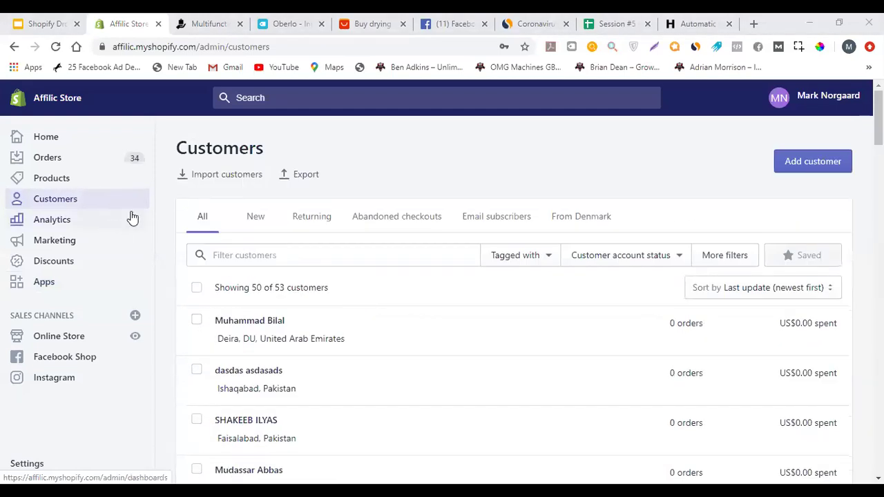
Look over the Analytics overview dashboard, then open Marketing overview
{"action": "left_click", "coordinate": [90, 228]}
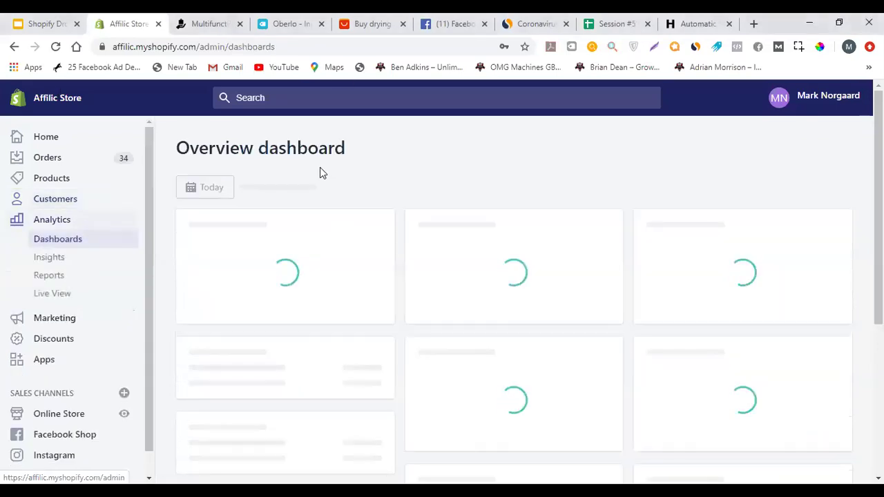
{"action": "scroll", "coordinate": [442, 155], "scroll_direction": "down", "scroll_amount": 1}
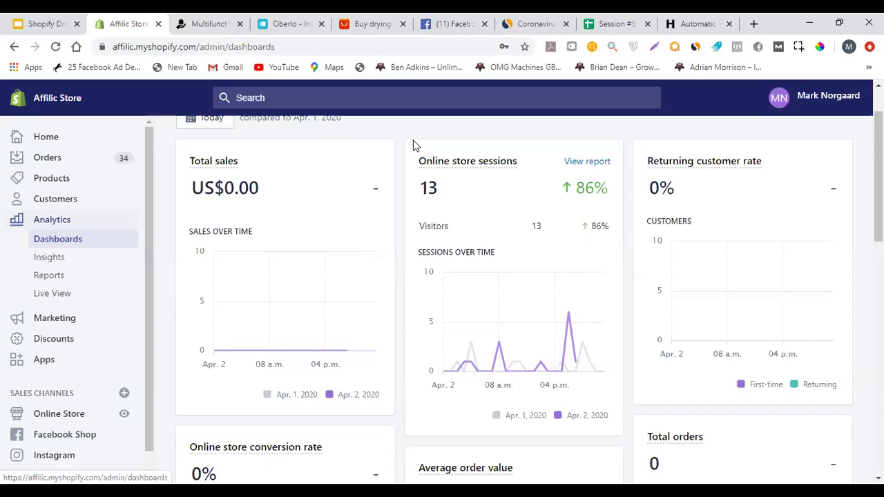
{"action": "scroll", "coordinate": [62, 293], "scroll_direction": "down", "scroll_amount": 1}
{"action": "left_click", "coordinate": [71, 298]}
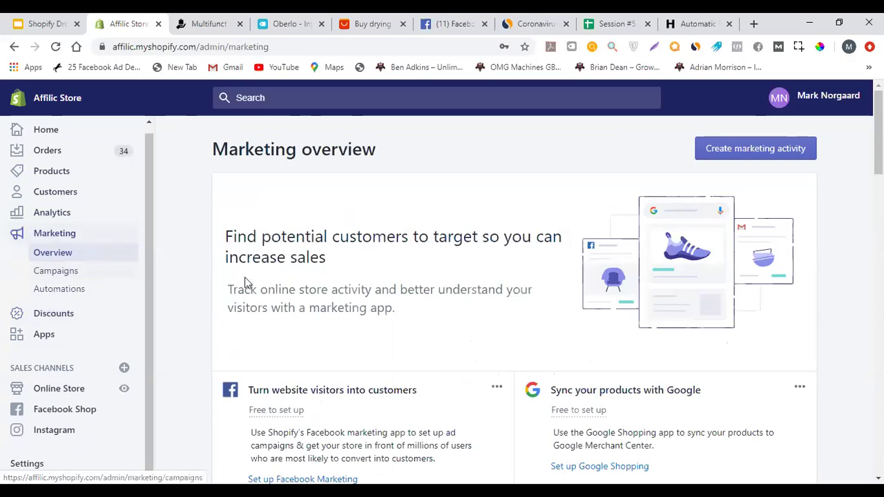
Scroll Marketing overview, then open Discounts showing the 10%-off code 2020
{"action": "scroll", "coordinate": [457, 276], "scroll_direction": "down", "scroll_amount": 6}
{"action": "scroll", "coordinate": [454, 273], "scroll_direction": "up", "scroll_amount": 4}
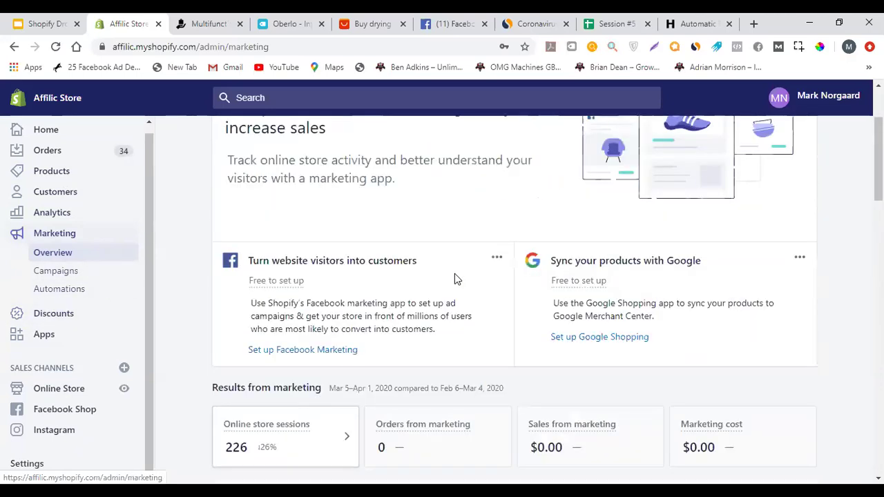
{"action": "scroll", "coordinate": [454, 273], "scroll_direction": "up", "scroll_amount": 2}
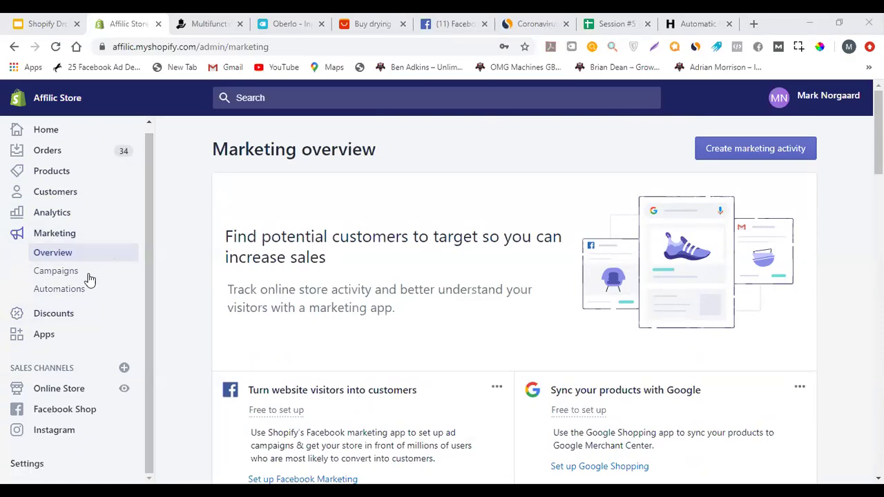
{"action": "left_click", "coordinate": [59, 322]}
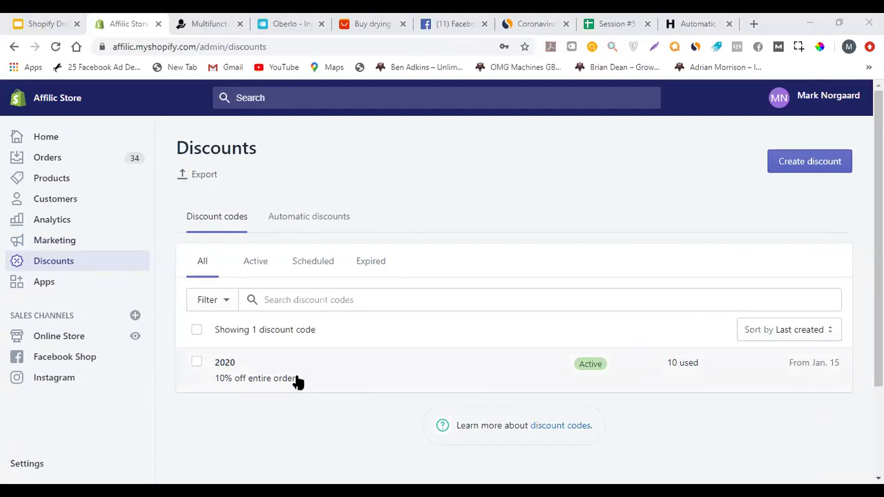
Look through the installed apps, then go to the Online Store themes with Boostertheme-3-0-2 live
{"action": "left_click", "coordinate": [82, 285]}
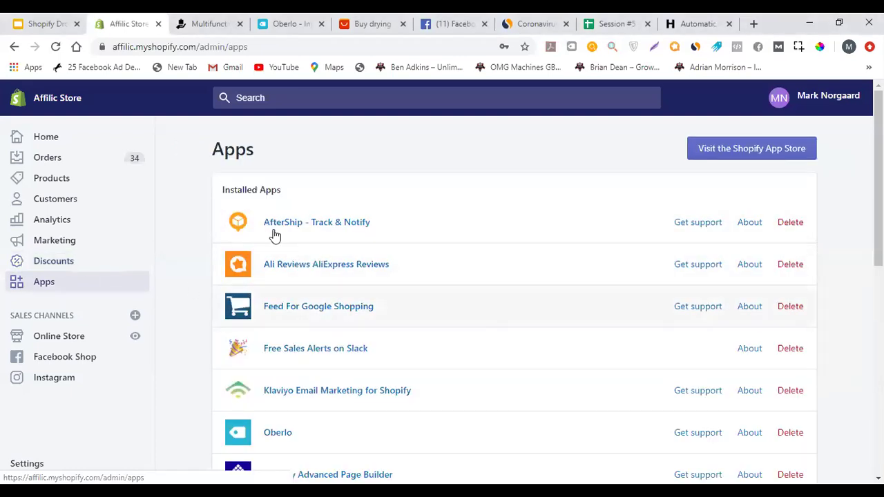
{"action": "scroll", "coordinate": [292, 276], "scroll_direction": "down", "scroll_amount": 1}
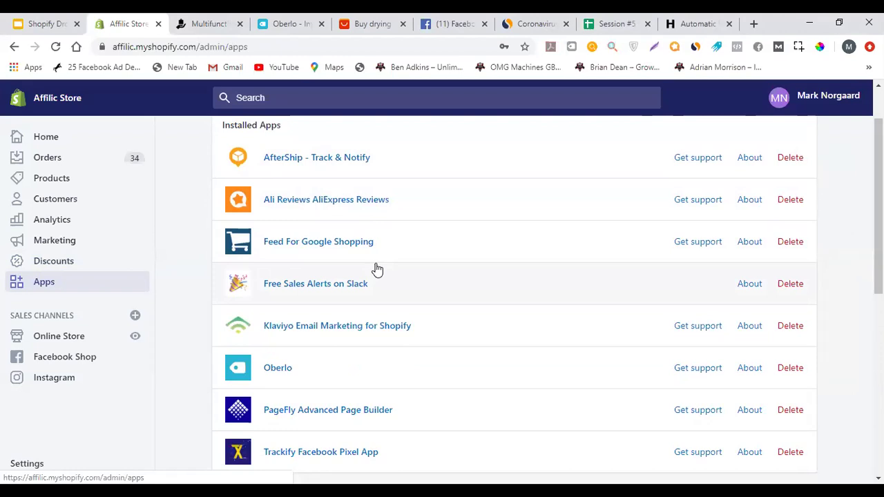
{"action": "left_click", "coordinate": [94, 338]}
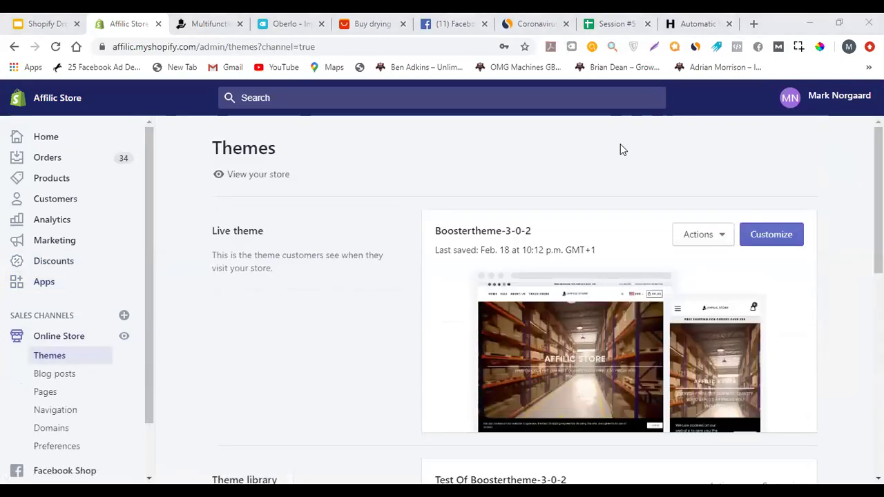
{"action": "scroll", "coordinate": [399, 187], "scroll_direction": "down", "scroll_amount": 1}
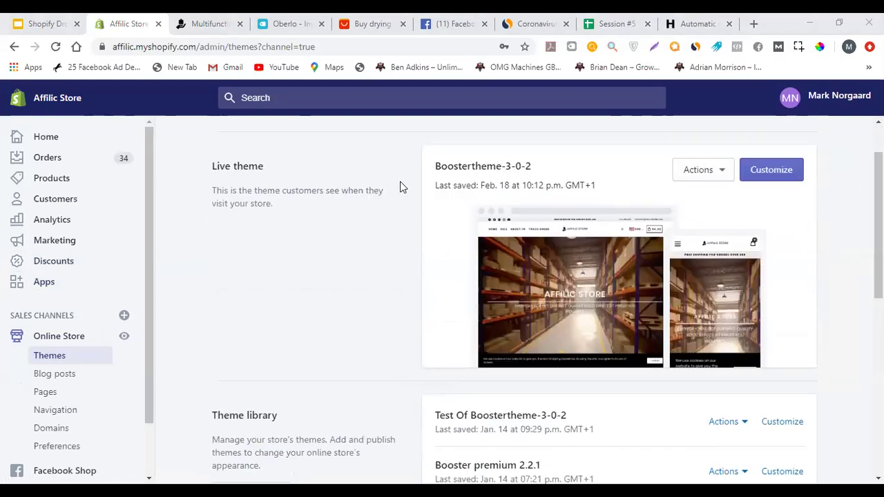
{"action": "scroll", "coordinate": [394, 251], "scroll_direction": "down", "scroll_amount": 2}
{"action": "scroll", "coordinate": [365, 259], "scroll_direction": "up", "scroll_amount": 3}
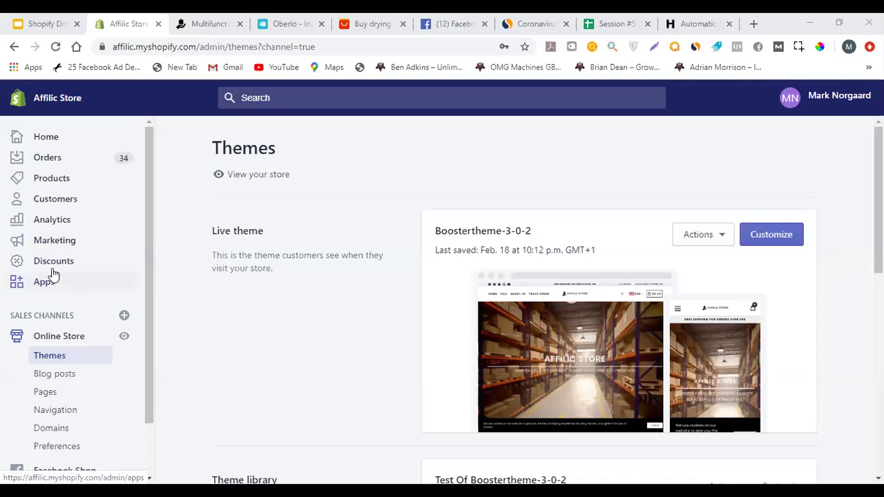
{"action": "left_click", "coordinate": [178, 22]}
{"action": "left_click", "coordinate": [512, 260]}
{"action": "left_click_drag", "start_coordinate": [577, 261], "coordinate": [458, 257]}
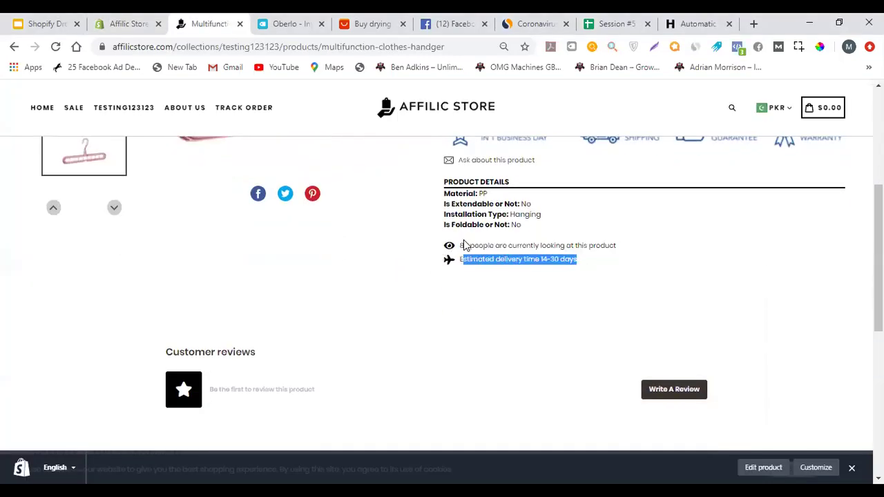
{"action": "scroll", "coordinate": [447, 290], "scroll_direction": "up", "scroll_amount": 5}
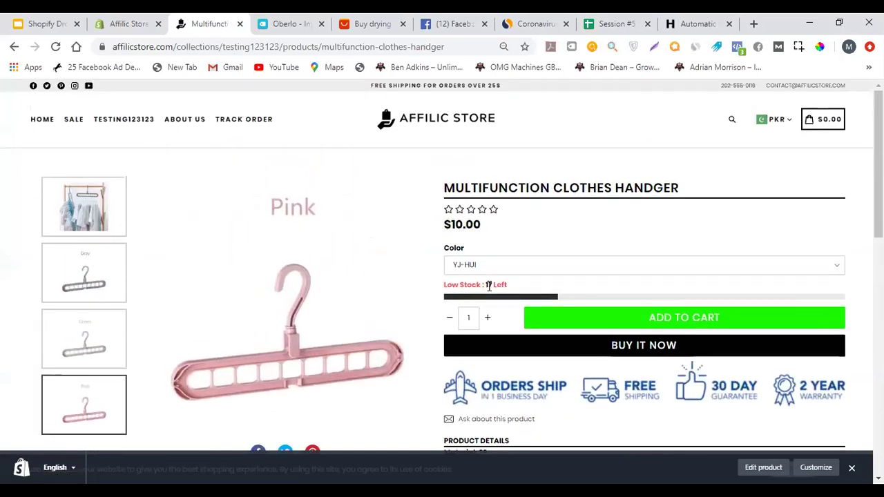
{"action": "triple_click", "coordinate": [492, 283]}
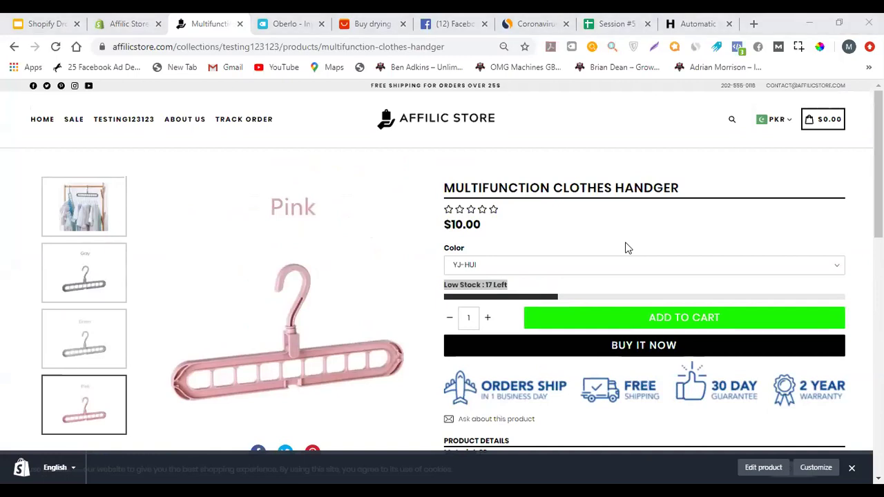
{"action": "left_click", "coordinate": [455, 279]}
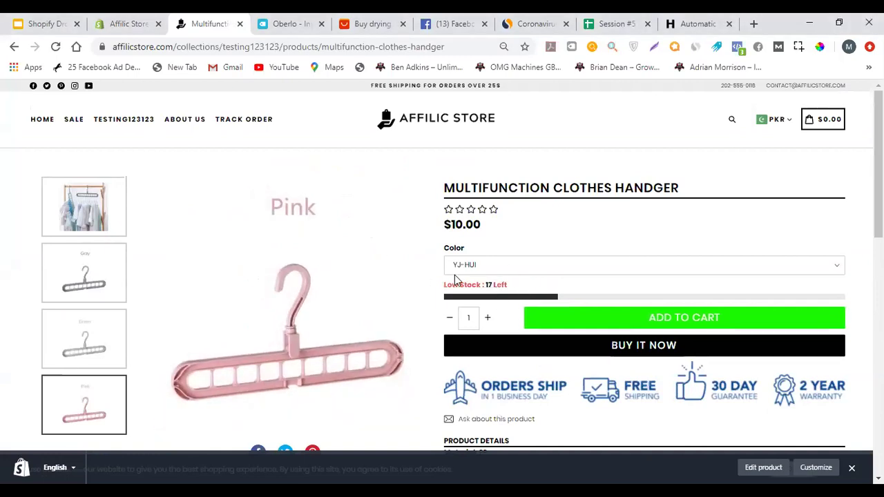
{"action": "left_click_drag", "start_coordinate": [446, 284], "coordinate": [509, 283]}
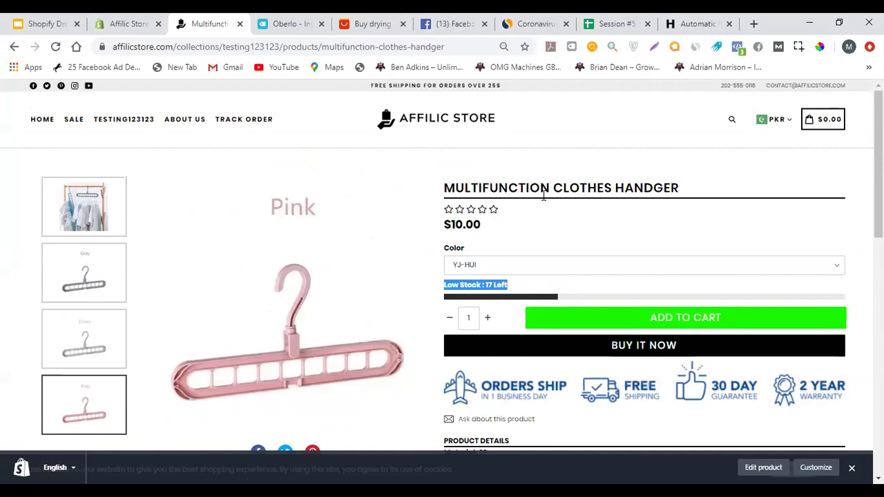
{"action": "left_click", "coordinate": [124, 23]}
{"action": "scroll", "coordinate": [351, 300], "scroll_direction": "down", "scroll_amount": 2}
{"action": "scroll", "coordinate": [349, 289], "scroll_direction": "down", "scroll_amount": 2}
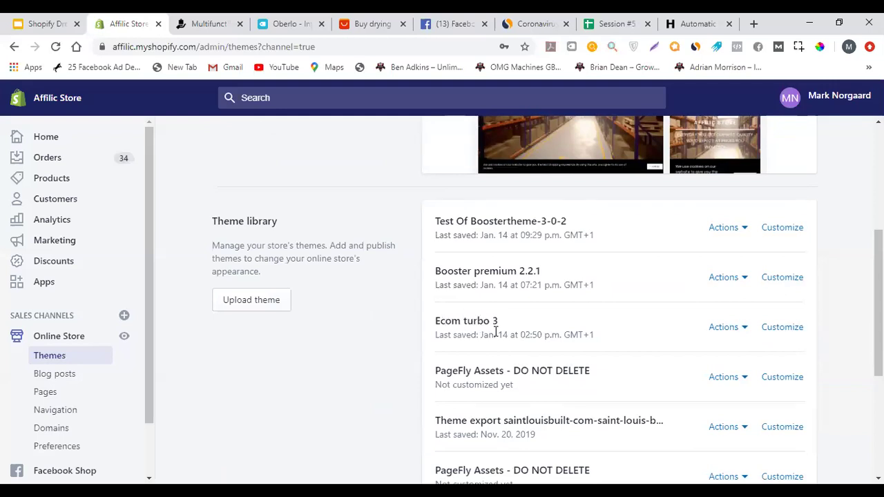
{"action": "left_click_drag", "start_coordinate": [596, 339], "coordinate": [432, 320]}
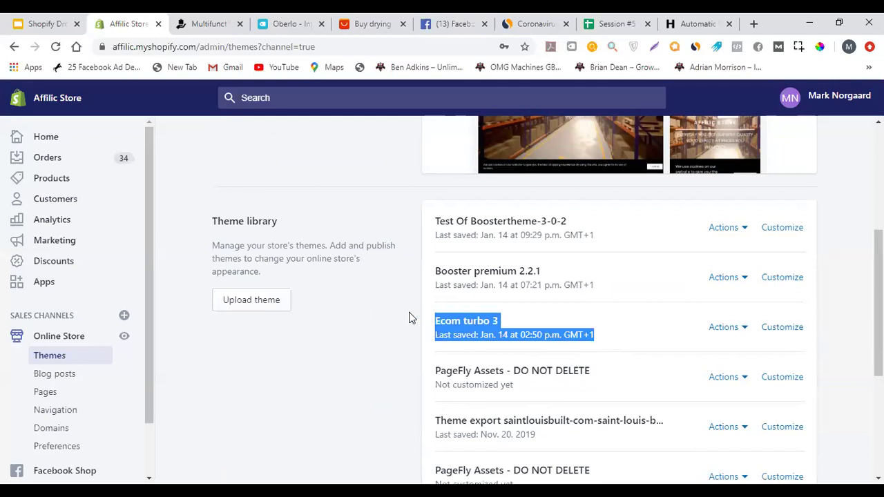
{"action": "scroll", "coordinate": [442, 290], "scroll_direction": "up", "scroll_amount": 3}
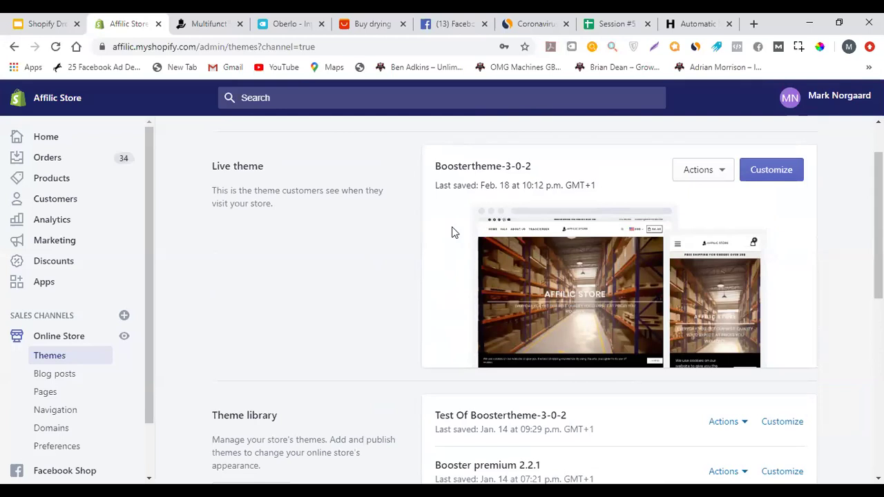
{"action": "left_click", "coordinate": [214, 18]}
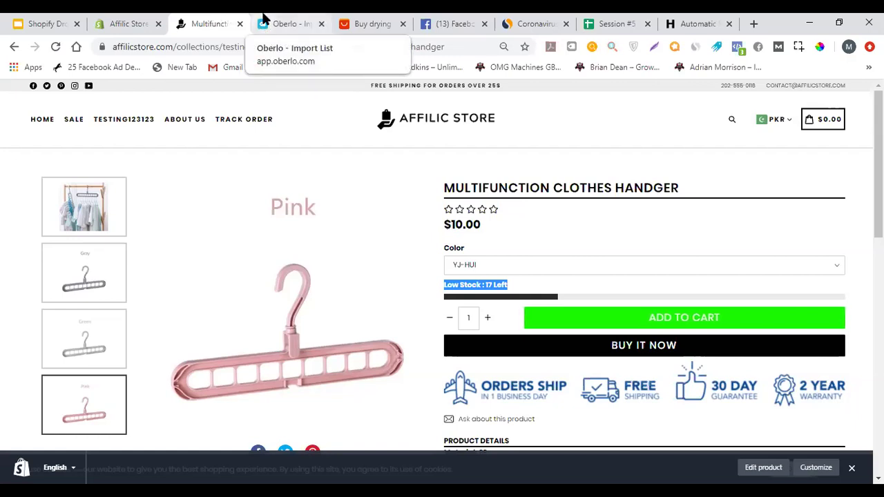
{"action": "left_click", "coordinate": [156, 18]}
{"action": "left_click", "coordinate": [197, 21]}
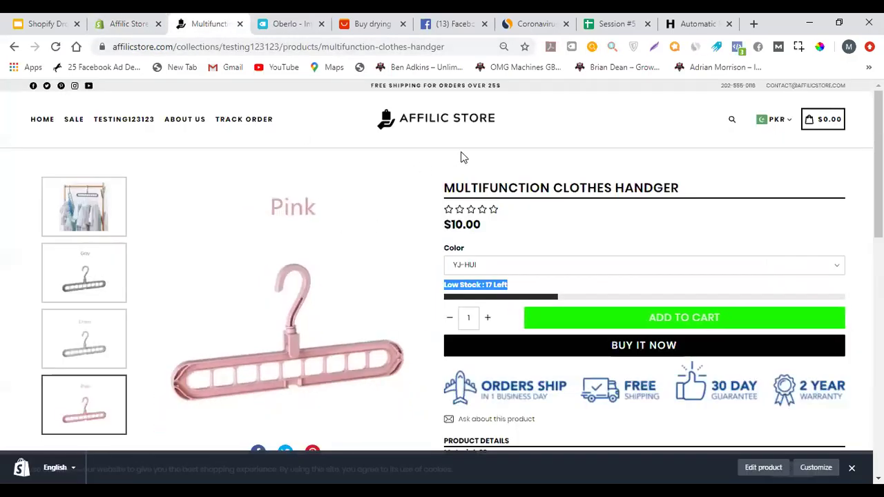
{"action": "scroll", "coordinate": [462, 157], "scroll_direction": "down", "scroll_amount": 2}
{"action": "scroll", "coordinate": [469, 141], "scroll_direction": "up", "scroll_amount": 2}
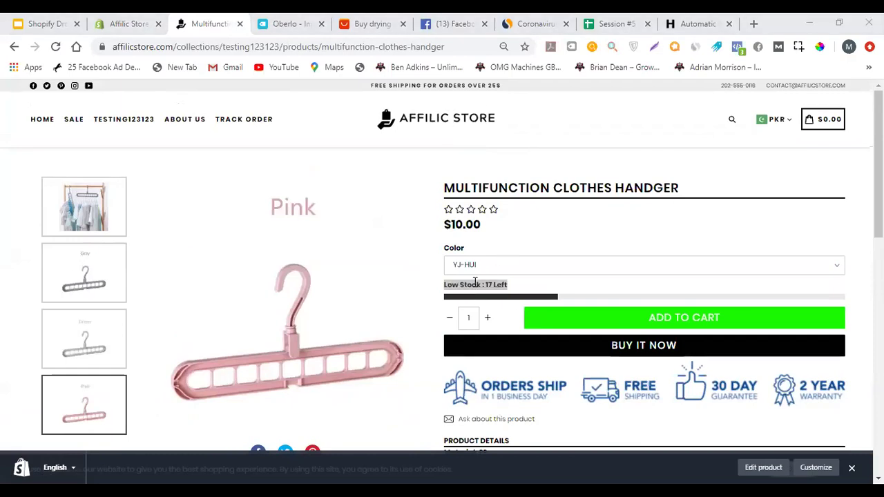
{"action": "scroll", "coordinate": [535, 283], "scroll_direction": "down", "scroll_amount": 4}
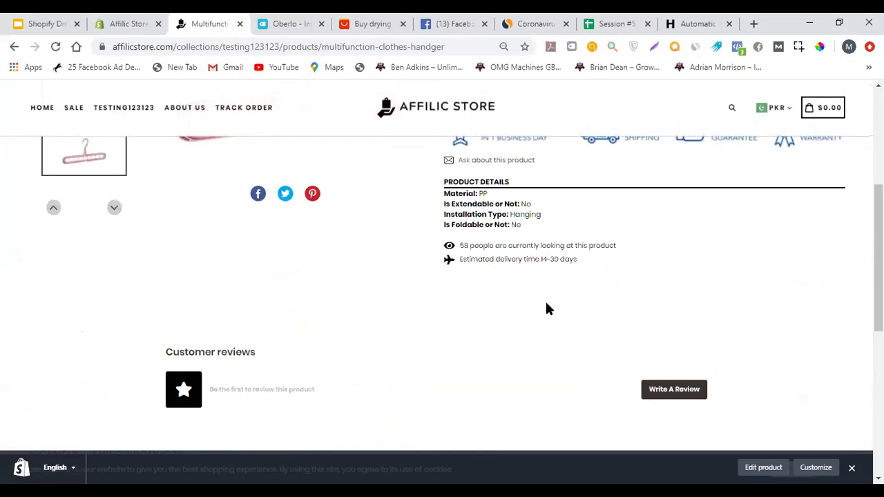
{"action": "left_click_drag", "start_coordinate": [577, 261], "coordinate": [410, 254]}
{"action": "left_click", "coordinate": [482, 245]}
{"action": "left_click_drag", "start_coordinate": [475, 245], "coordinate": [605, 237]}
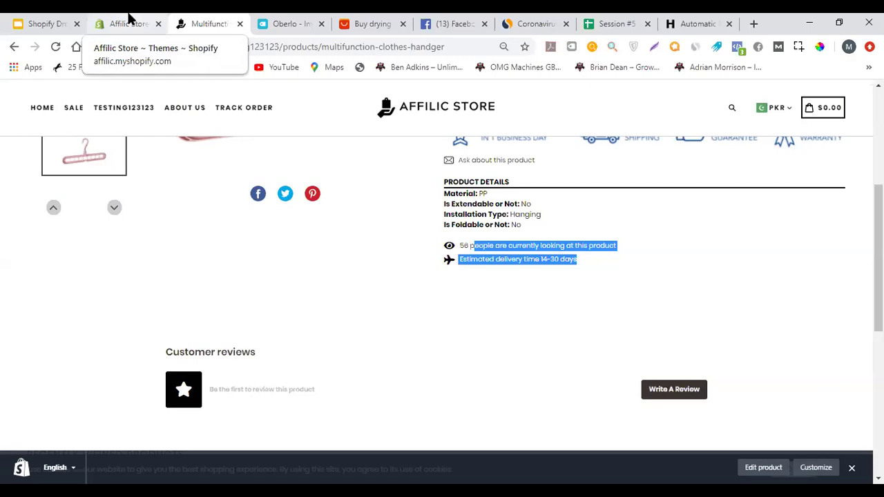
Check the Blog posts, then view the 8-page Pages list including About Us and Payment FAQ's
{"action": "left_click", "coordinate": [143, 21]}
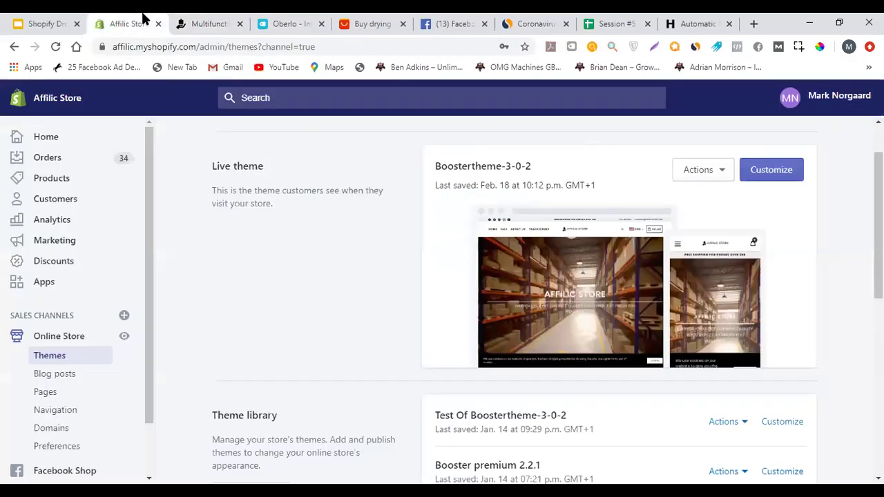
{"action": "scroll", "coordinate": [297, 310], "scroll_direction": "down", "scroll_amount": 2}
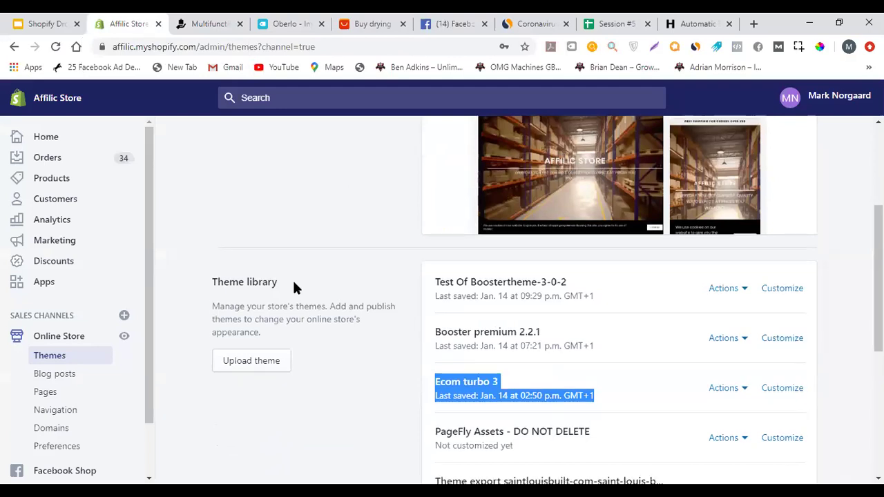
{"action": "scroll", "coordinate": [294, 285], "scroll_direction": "down", "scroll_amount": 2}
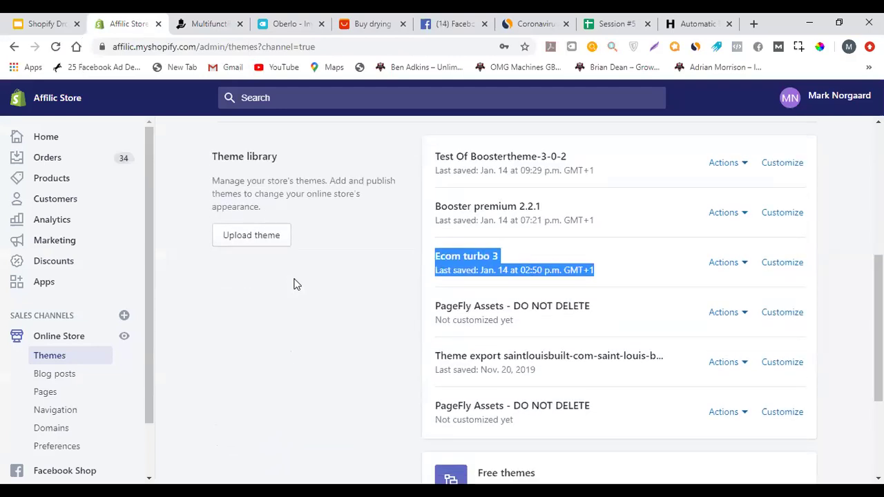
{"action": "scroll", "coordinate": [104, 303], "scroll_direction": "down", "scroll_amount": 1}
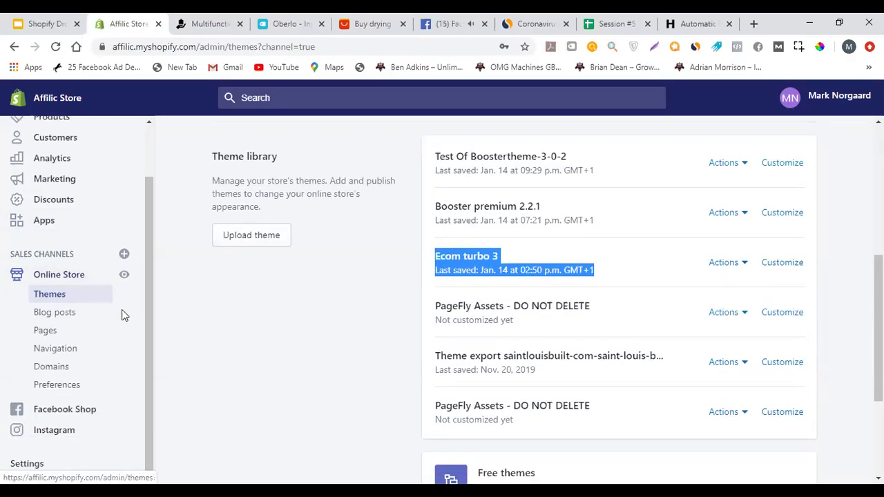
{"action": "left_click", "coordinate": [97, 314]}
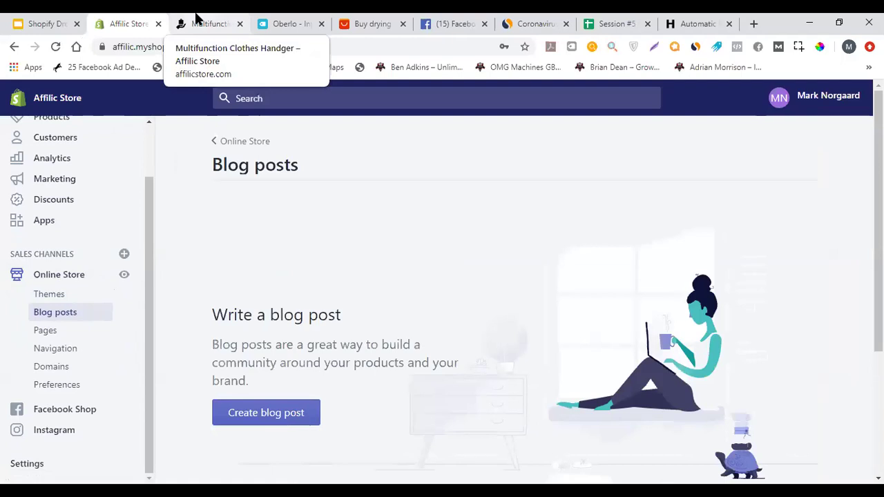
{"action": "left_click", "coordinate": [61, 332]}
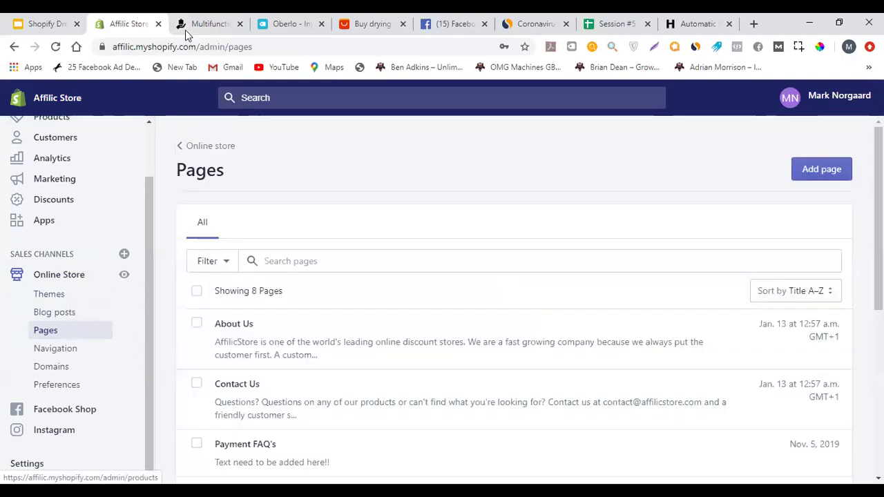
{"action": "left_click", "coordinate": [200, 23]}
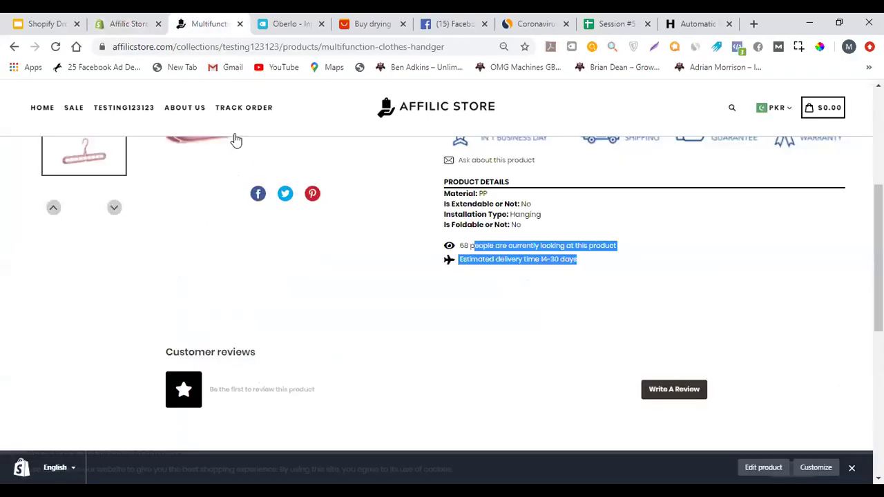
{"action": "scroll", "coordinate": [232, 170], "scroll_direction": "down", "scroll_amount": 10}
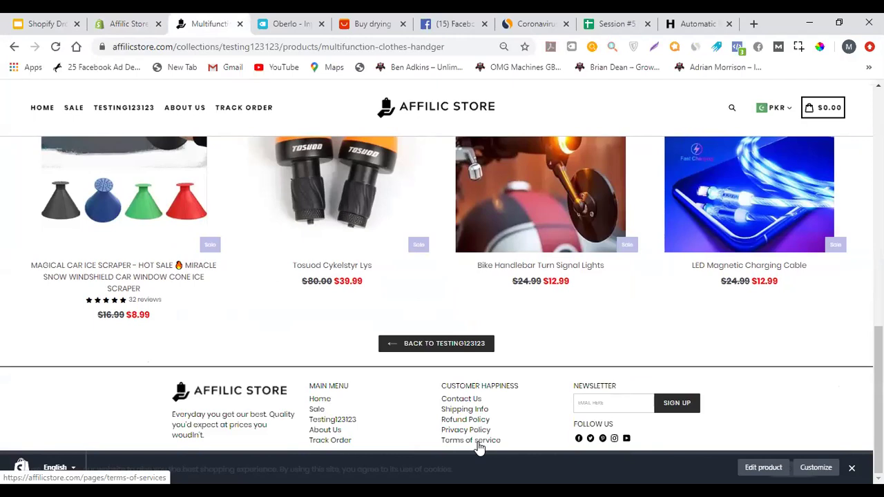
{"action": "left_click", "coordinate": [754, 24]}
Search Google for 'shopify terms of service generator', read Shopify's generator page, and return to results
{"action": "type", "text": "shopify "}
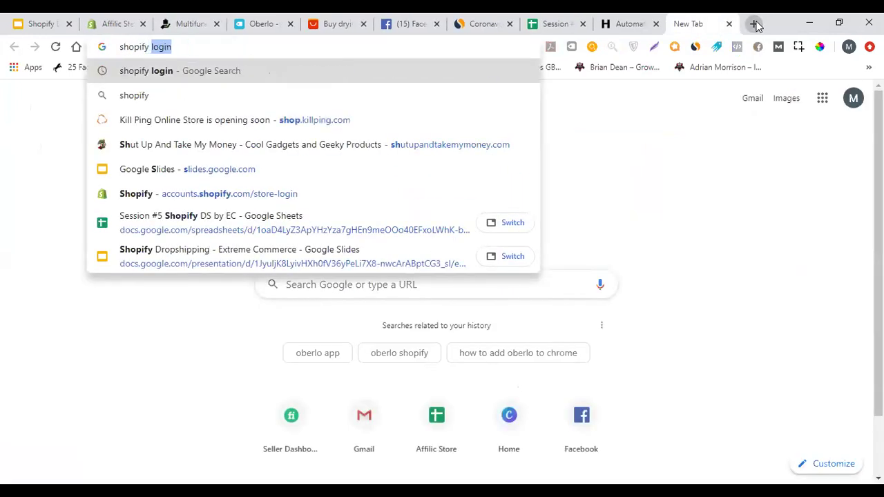
{"action": "type", "text": "terms of servi"}
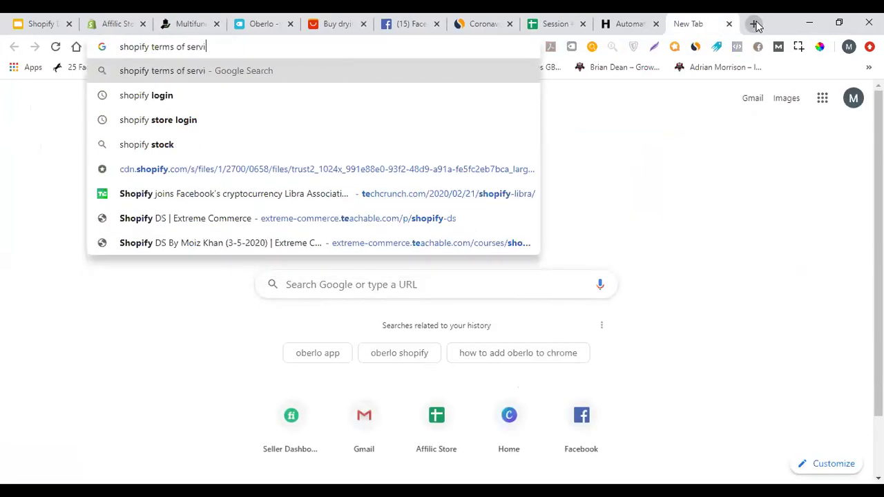
{"action": "type", "text": "ce generator"}
{"action": "key", "text": "Return"}
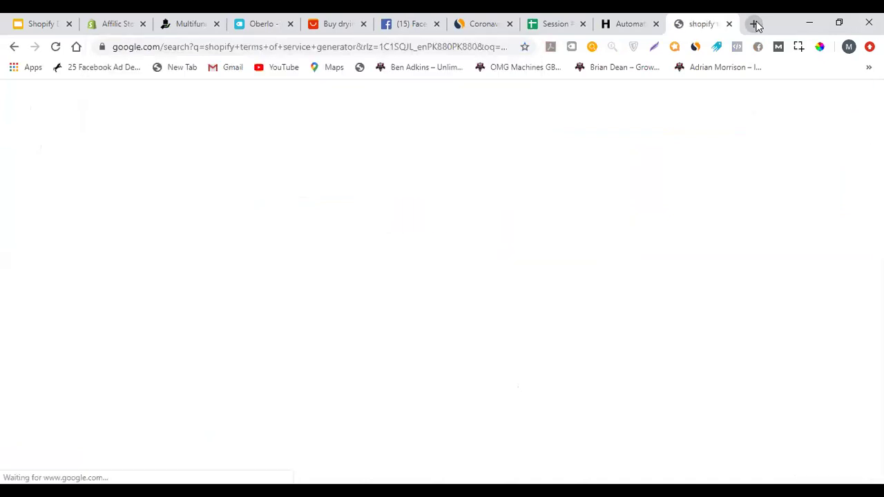
{"action": "left_click", "coordinate": [227, 219]}
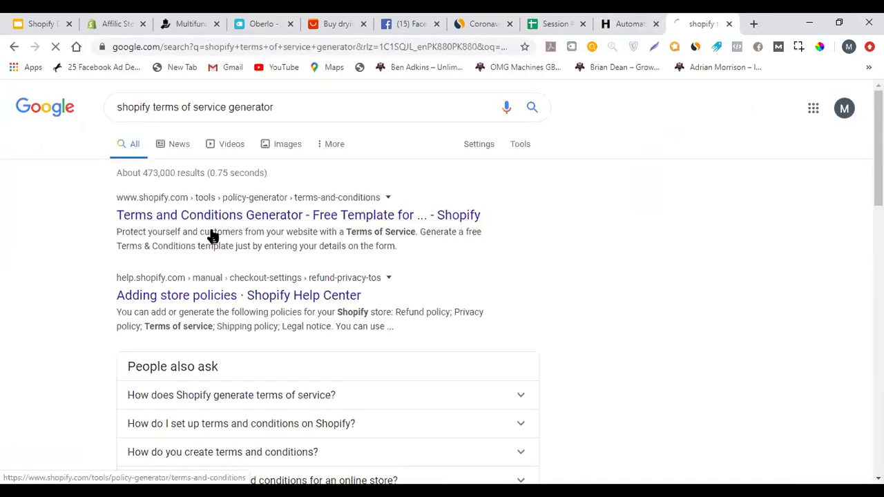
{"action": "scroll", "coordinate": [158, 203], "scroll_direction": "down", "scroll_amount": 3}
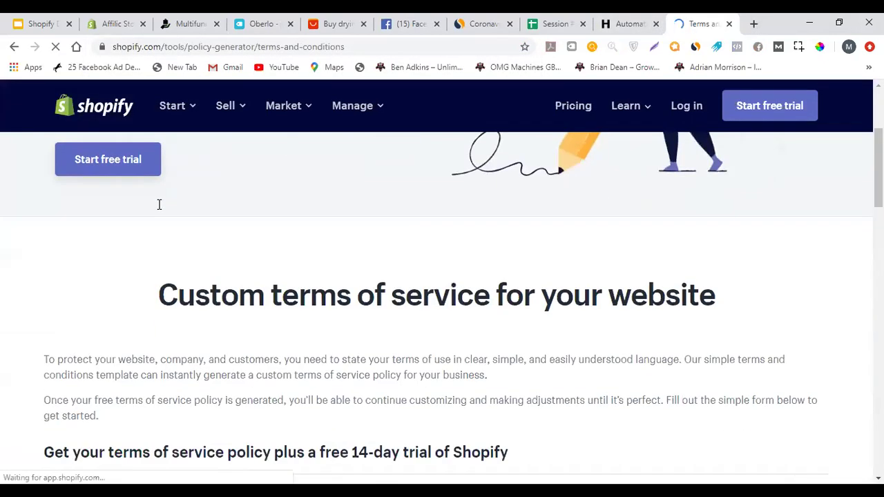
{"action": "scroll", "coordinate": [227, 242], "scroll_direction": "down", "scroll_amount": 5}
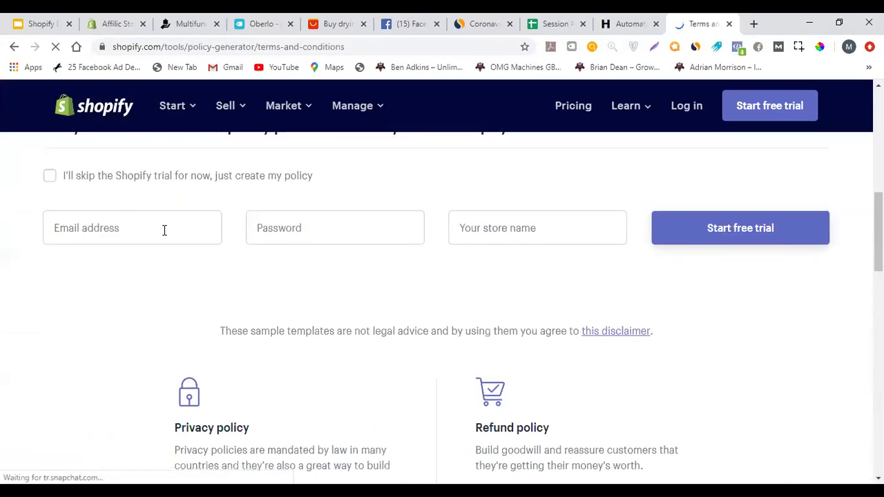
{"action": "scroll", "coordinate": [164, 230], "scroll_direction": "down", "scroll_amount": 5}
{"action": "scroll", "coordinate": [168, 225], "scroll_direction": "down", "scroll_amount": 5}
{"action": "scroll", "coordinate": [170, 223], "scroll_direction": "up", "scroll_amount": 6}
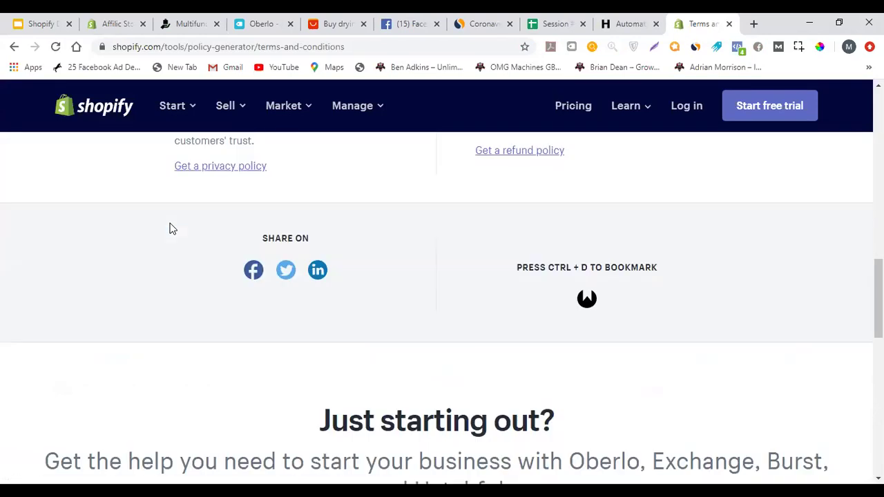
{"action": "scroll", "coordinate": [170, 228], "scroll_direction": "up", "scroll_amount": 12}
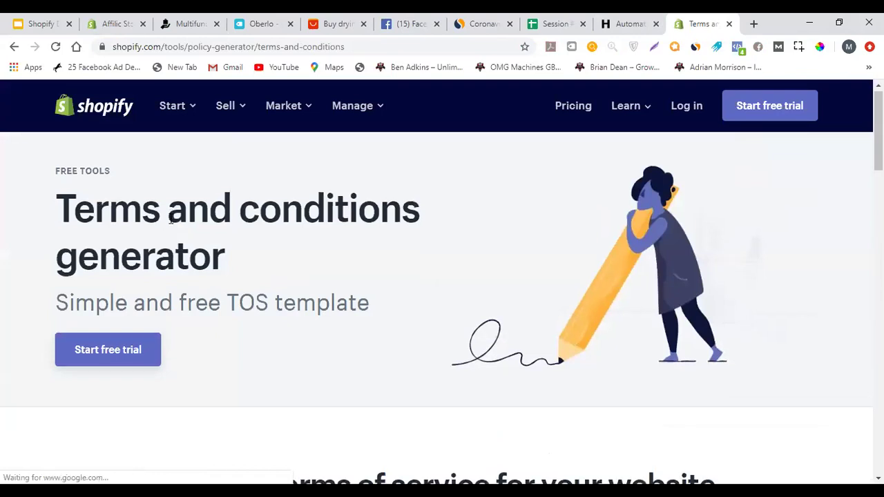
{"action": "scroll", "coordinate": [170, 229], "scroll_direction": "down", "scroll_amount": 3}
{"action": "left_click", "coordinate": [14, 47]}
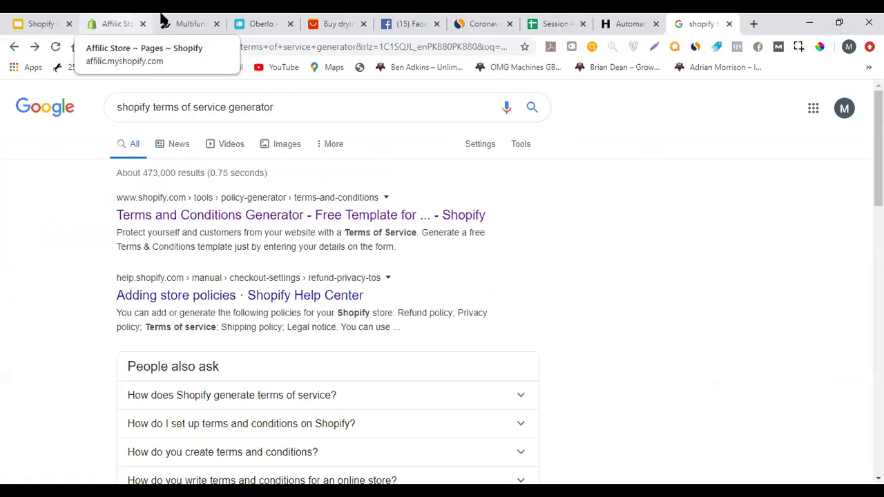
Start a new store page in the Affilic Store admin titled 'FAQ'
{"action": "left_click", "coordinate": [102, 15]}
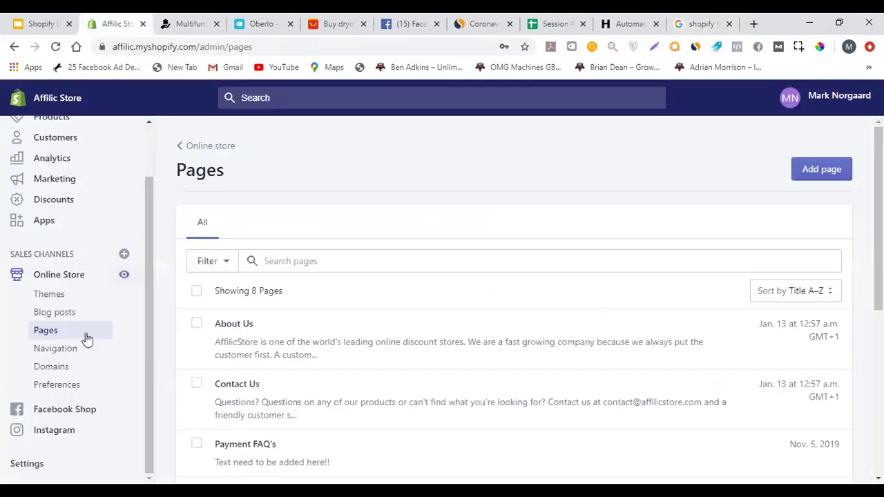
{"action": "scroll", "coordinate": [252, 272], "scroll_direction": "down", "scroll_amount": 2}
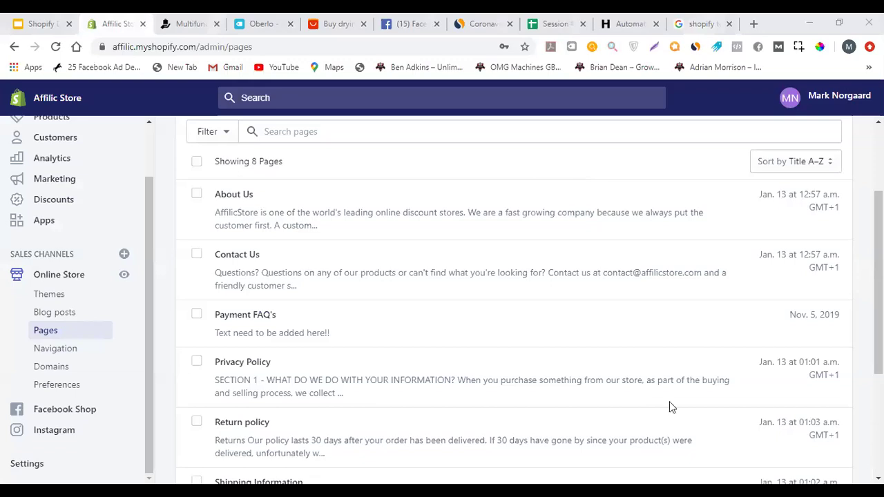
{"action": "scroll", "coordinate": [426, 251], "scroll_direction": "up", "scroll_amount": 2}
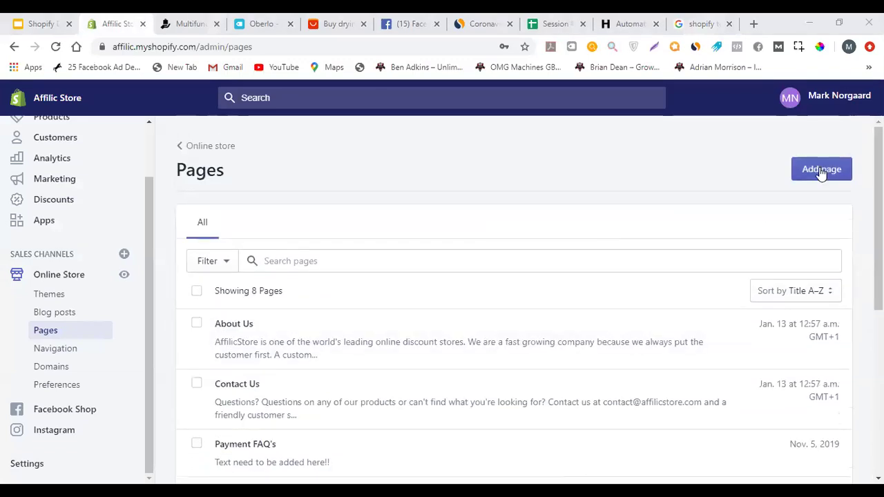
{"action": "left_click", "coordinate": [821, 170]}
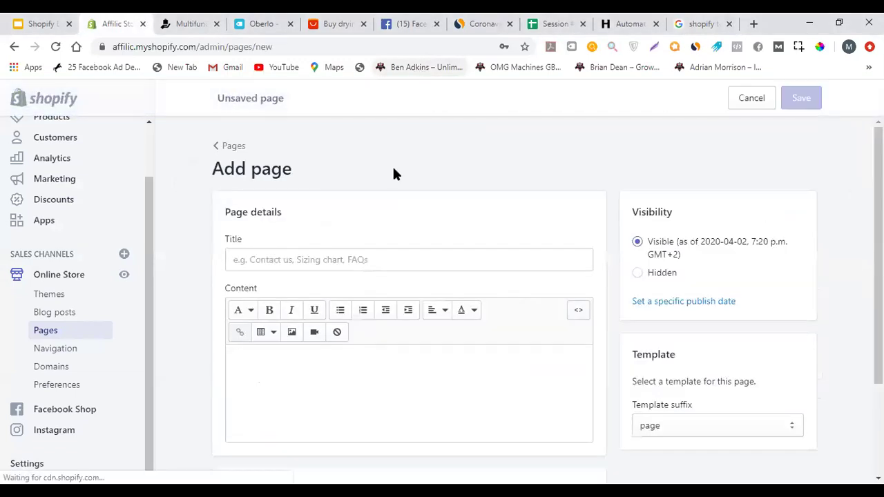
{"action": "scroll", "coordinate": [372, 181], "scroll_direction": "down", "scroll_amount": 1}
{"action": "left_click", "coordinate": [350, 195]}
{"action": "type", "text": "FAQ"}
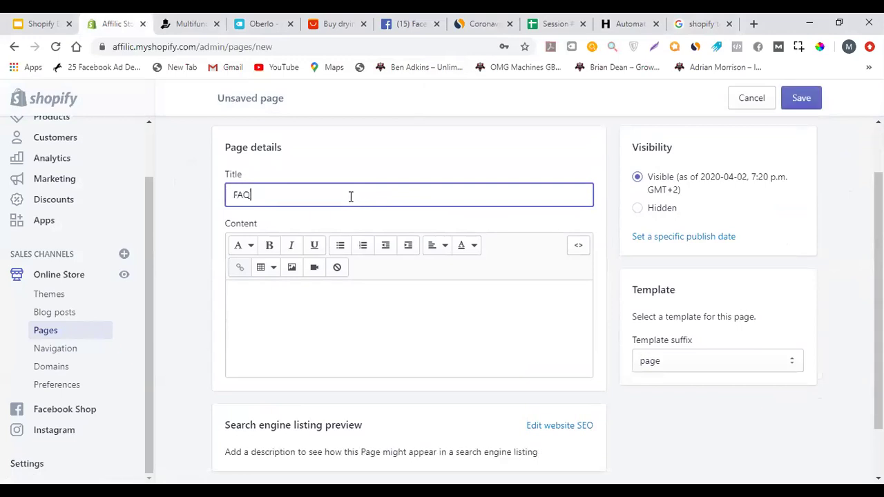
Write the page content 'What is the shipping time?' and make it bold
{"action": "scroll", "coordinate": [241, 266], "scroll_direction": "down", "scroll_amount": 1}
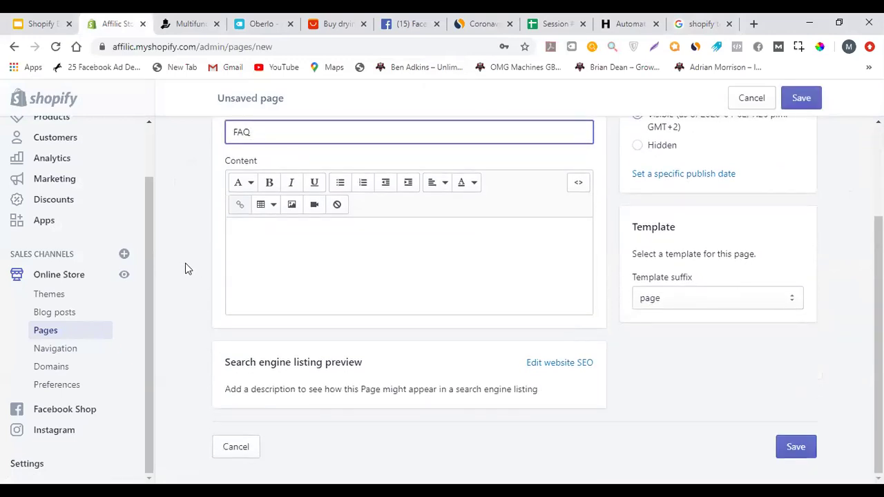
{"action": "scroll", "coordinate": [377, 365], "scroll_direction": "up", "scroll_amount": 2}
{"action": "scroll", "coordinate": [373, 346], "scroll_direction": "down", "scroll_amount": 1}
{"action": "left_click", "coordinate": [377, 307]}
{"action": "type", "text": "dvwrvwvrw"}
{"action": "key", "text": "ctrl+a"}
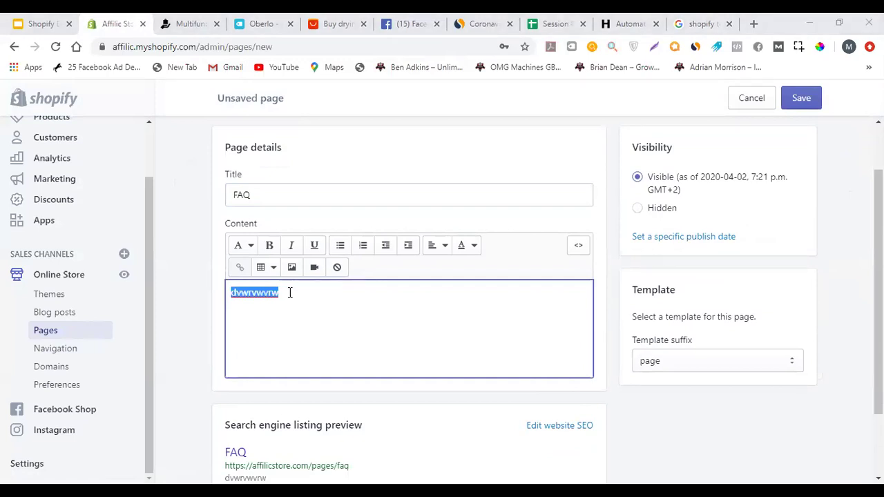
{"action": "type", "text": "What"}
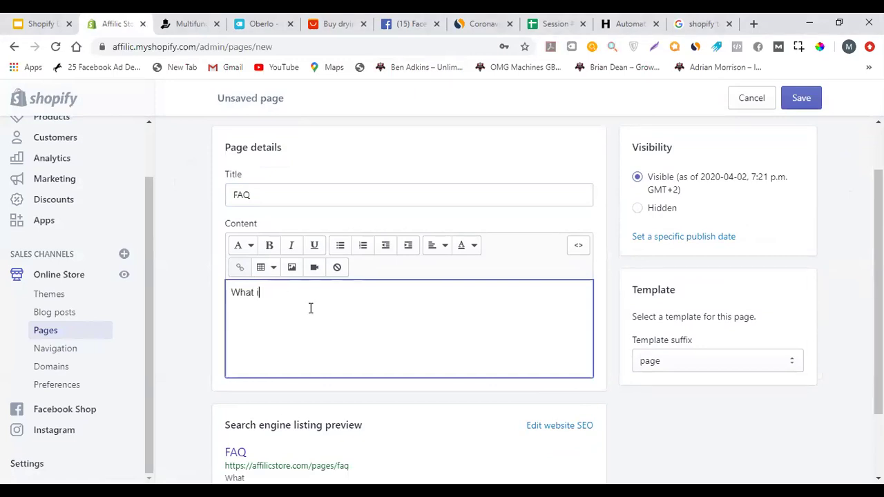
{"action": "type", "text": "is the shipping time?"}
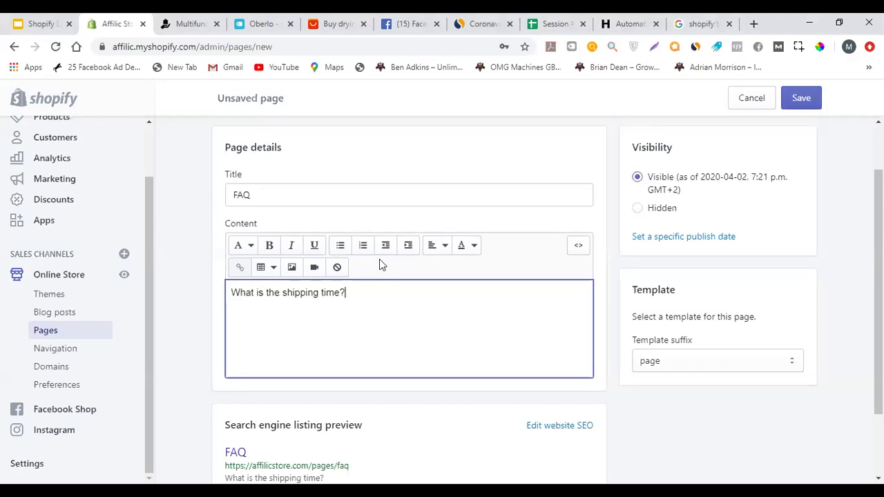
{"action": "triple_click", "coordinate": [360, 292]}
{"action": "key", "text": "ctrl+b"}
{"action": "left_click", "coordinate": [379, 294]}
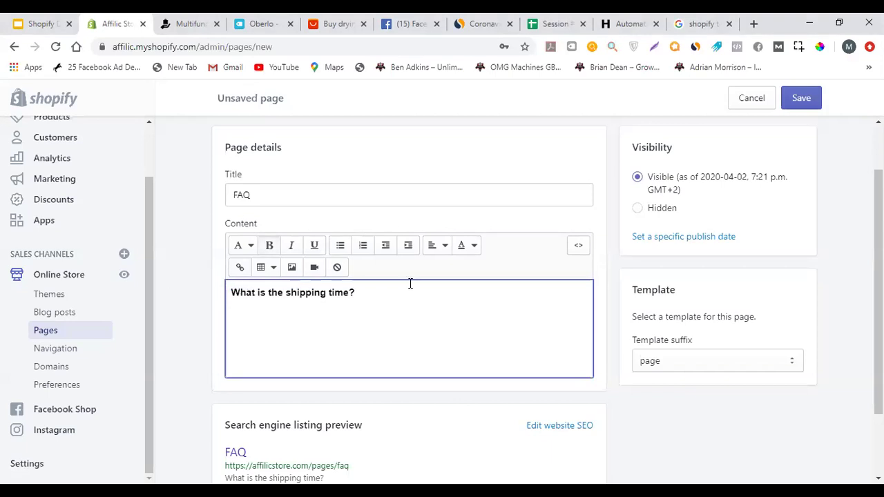
Leave the page editor, discarding the unsaved FAQ page
{"action": "scroll", "coordinate": [617, 237], "scroll_direction": "down", "scroll_amount": 3}
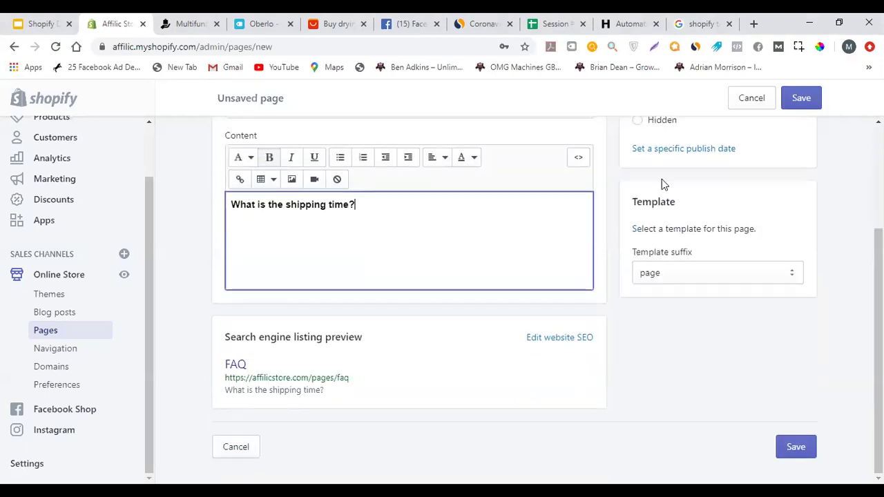
{"action": "left_click", "coordinate": [10, 49]}
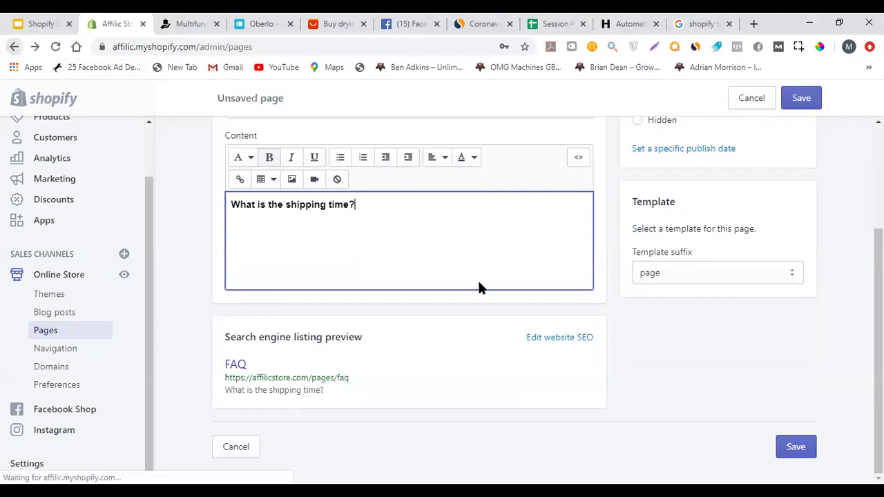
{"action": "left_click", "coordinate": [596, 327]}
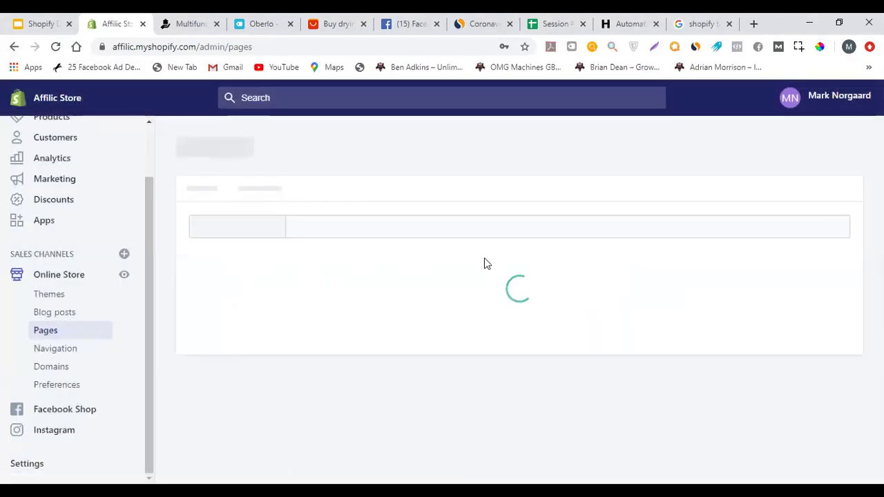
Open Online Store > Navigation to see the store's menus
{"action": "scroll", "coordinate": [368, 246], "scroll_direction": "down", "scroll_amount": 3}
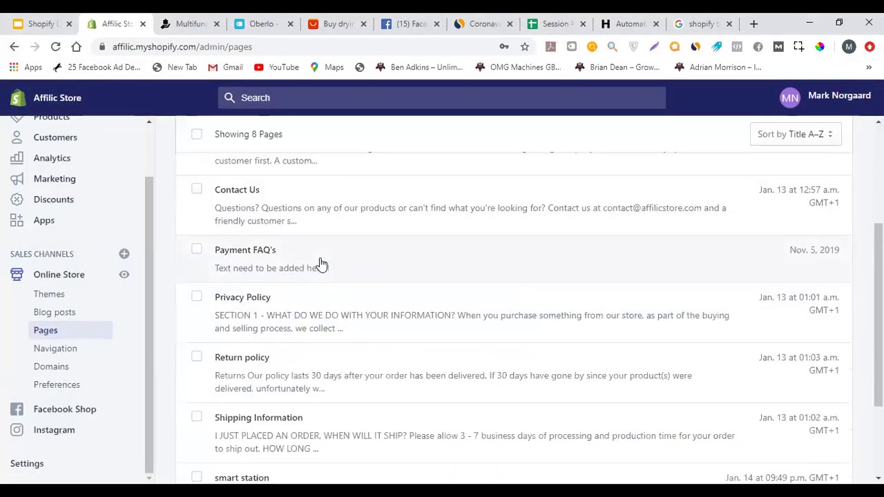
{"action": "scroll", "coordinate": [402, 247], "scroll_direction": "down", "scroll_amount": 3}
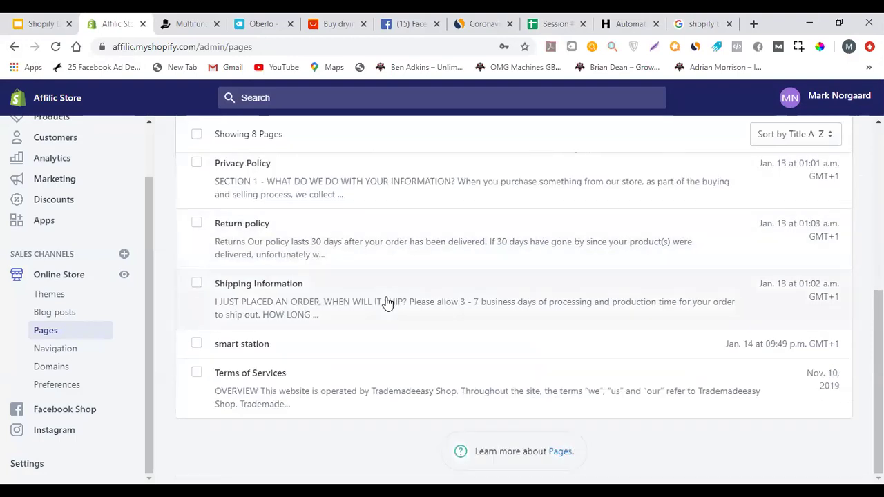
{"action": "scroll", "coordinate": [357, 292], "scroll_direction": "up", "scroll_amount": 3}
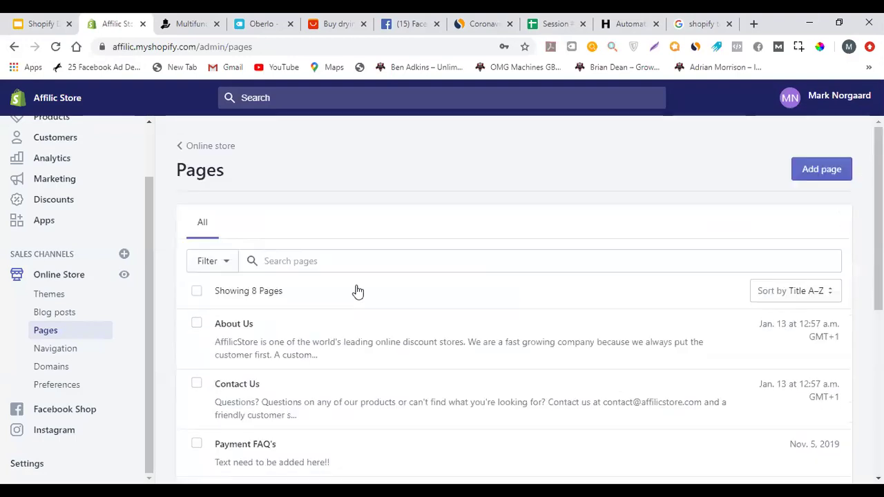
{"action": "left_click", "coordinate": [93, 351]}
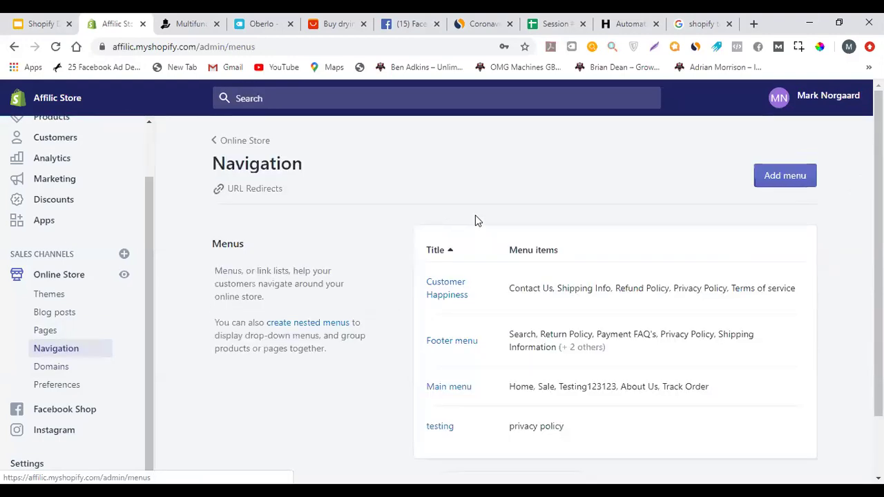
{"action": "scroll", "coordinate": [480, 231], "scroll_direction": "down", "scroll_amount": 1}
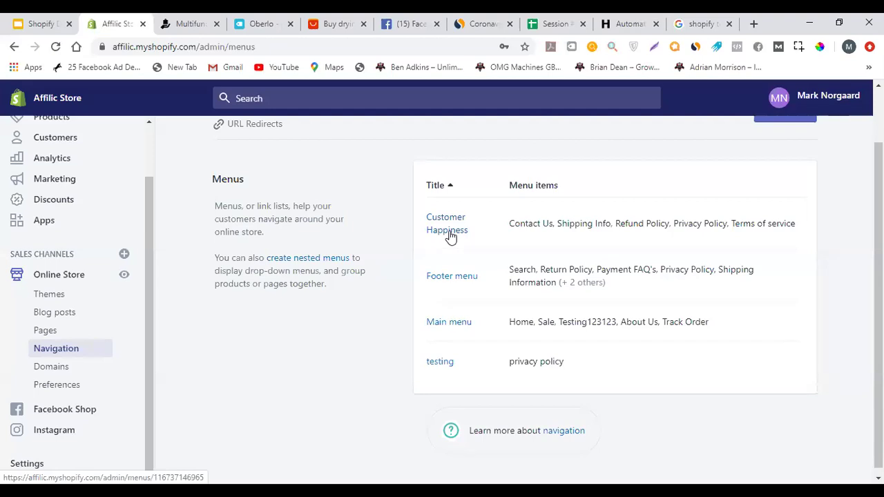
Compare the storefront footer's CUSTOMER HAPPINESS heading, then return to the admin menus
{"action": "left_click", "coordinate": [198, 21]}
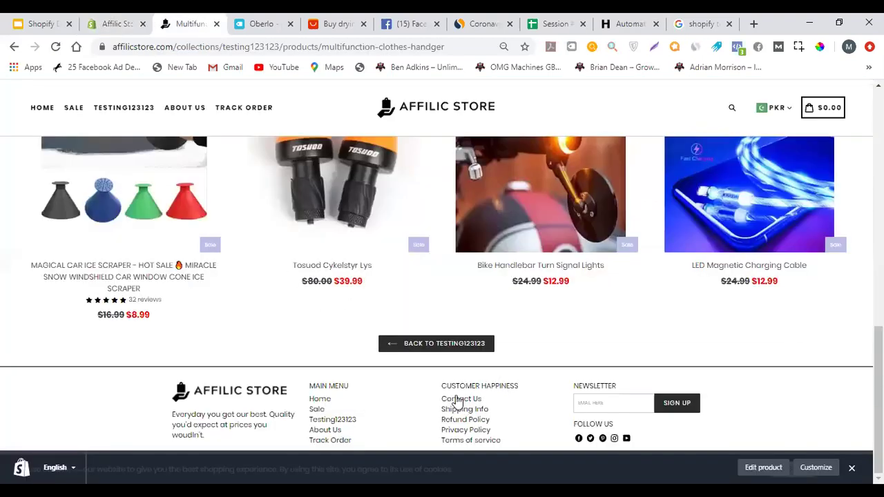
{"action": "left_click_drag", "start_coordinate": [443, 387], "coordinate": [543, 391]}
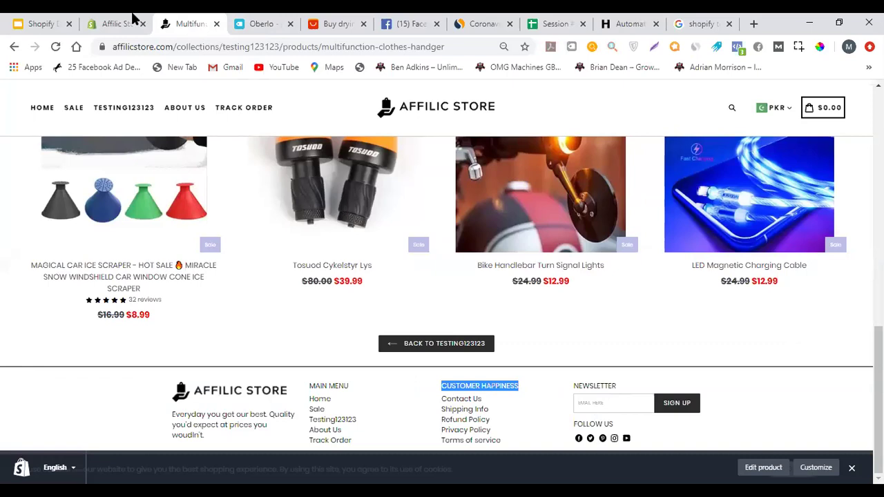
{"action": "left_click", "coordinate": [134, 21]}
{"action": "left_click", "coordinate": [449, 233]}
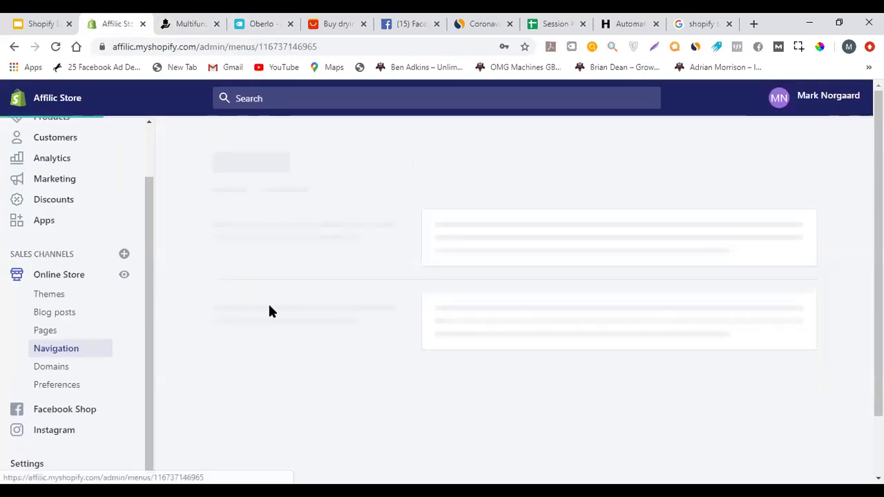
{"action": "scroll", "coordinate": [377, 266], "scroll_direction": "down", "scroll_amount": 3}
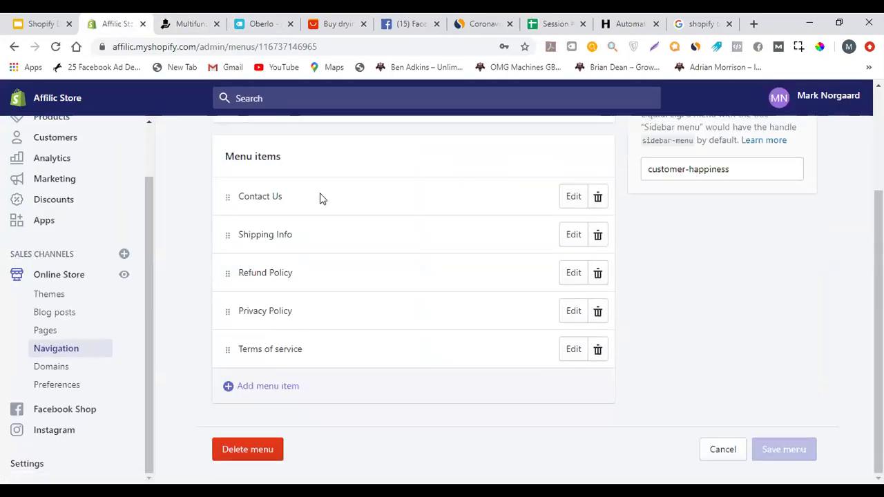
{"action": "left_click", "coordinate": [299, 391]}
{"action": "left_click", "coordinate": [323, 285]}
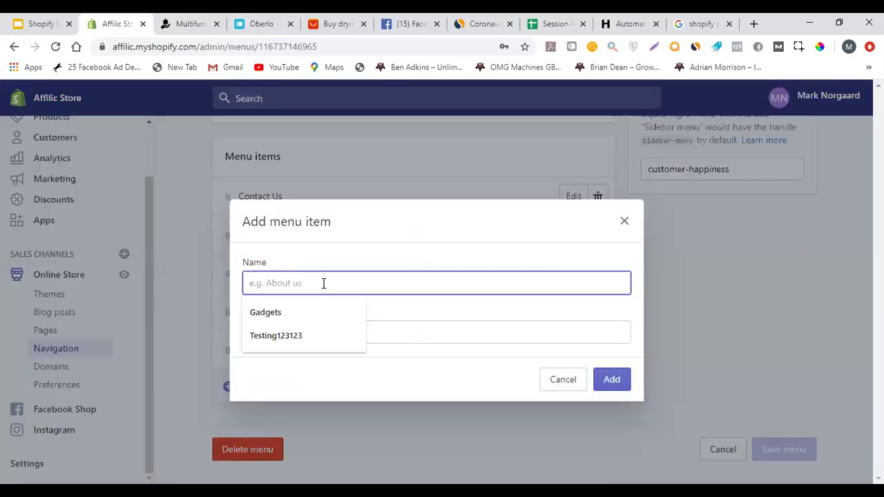
{"action": "type", "text": "FAQ"}
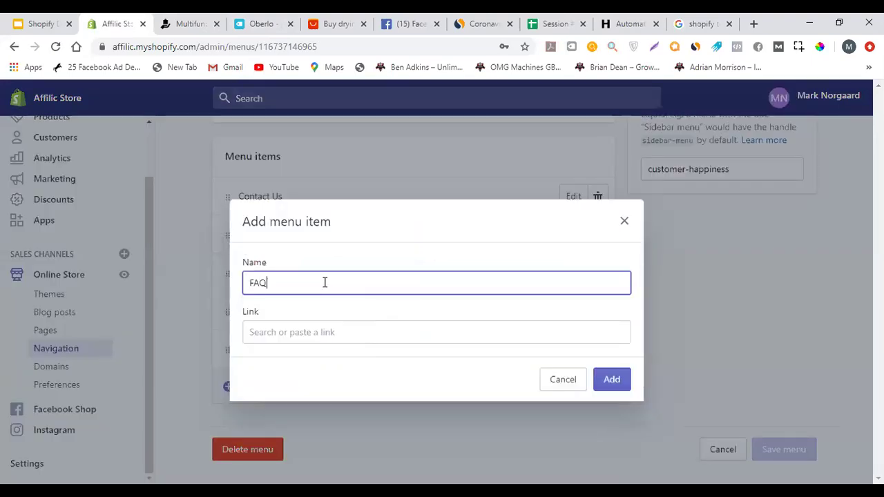
{"action": "left_click", "coordinate": [307, 334]}
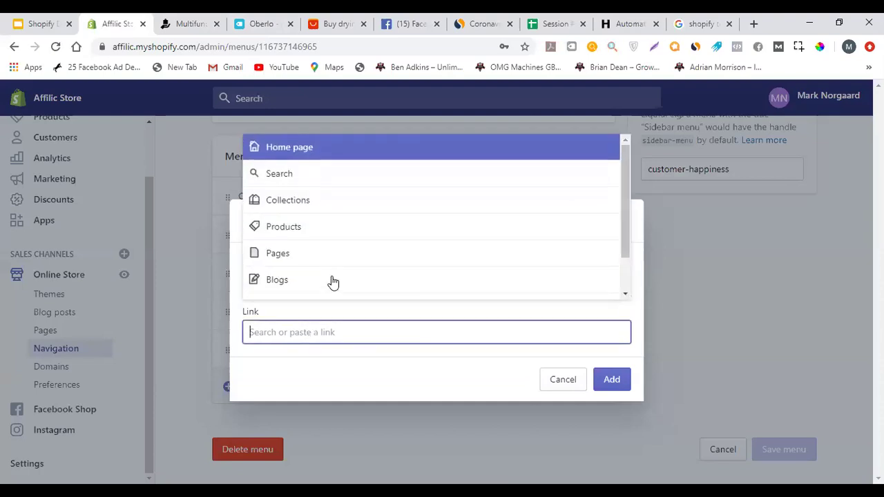
{"action": "left_click", "coordinate": [338, 259]}
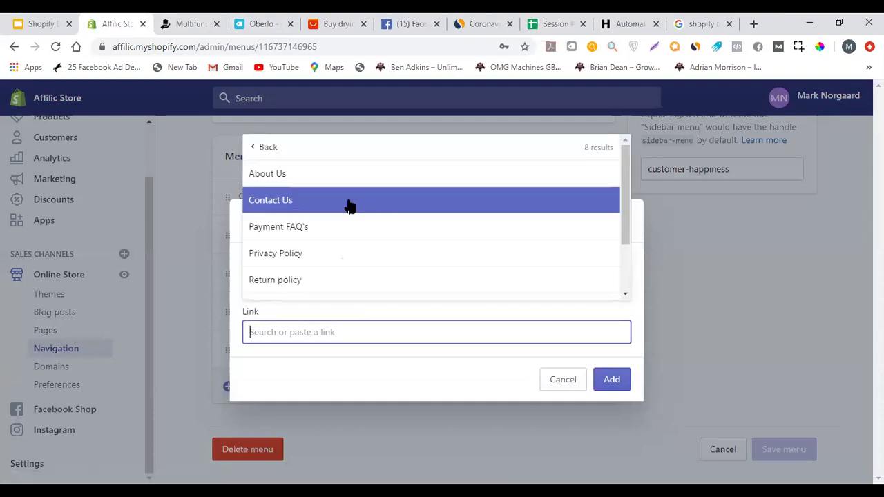
{"action": "scroll", "coordinate": [349, 203], "scroll_direction": "down", "scroll_amount": 1}
{"action": "left_click", "coordinate": [325, 168]}
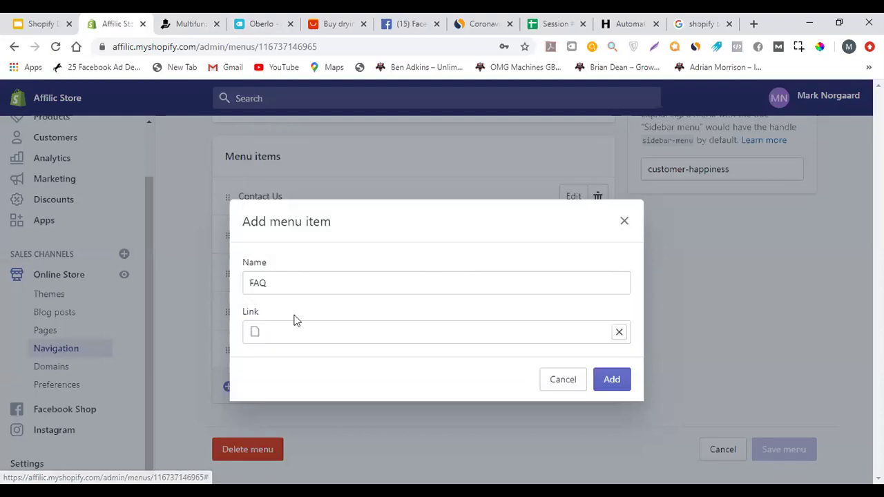
{"action": "left_click", "coordinate": [252, 280]}
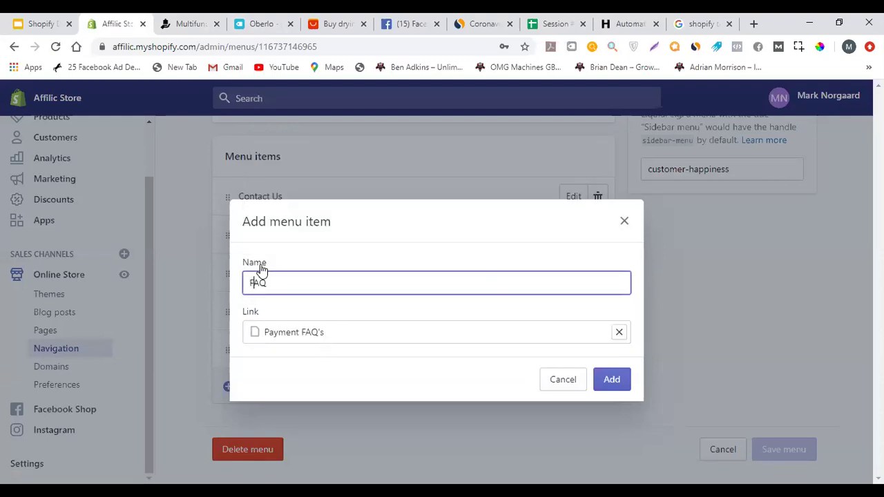
{"action": "type", "text": "Payments"}
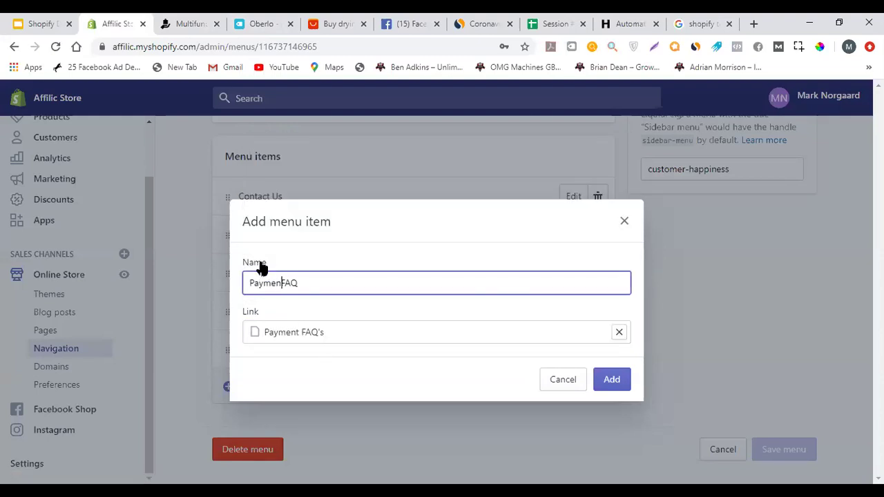
{"action": "key", "text": "BackSpace"}
{"action": "key", "text": "BackSpace"}
{"action": "left_click", "coordinate": [606, 386]}
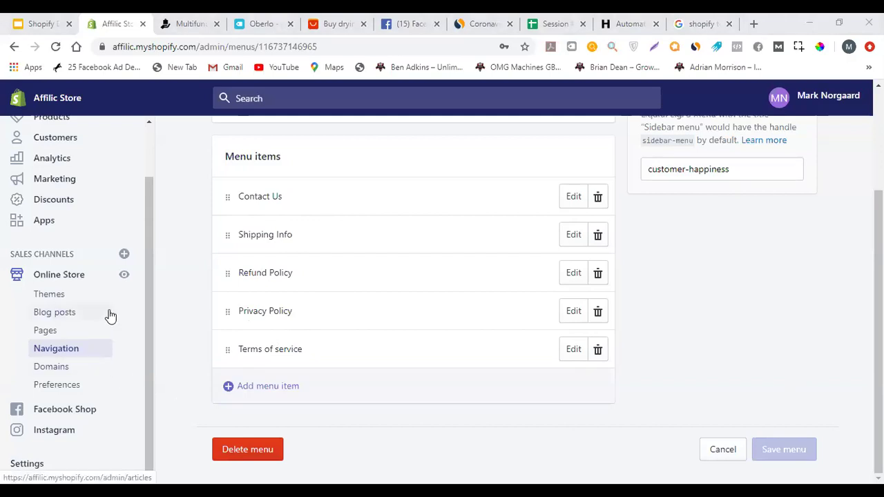
Return to Navigation and compare it against the storefront's footer menus
{"action": "left_click", "coordinate": [87, 352]}
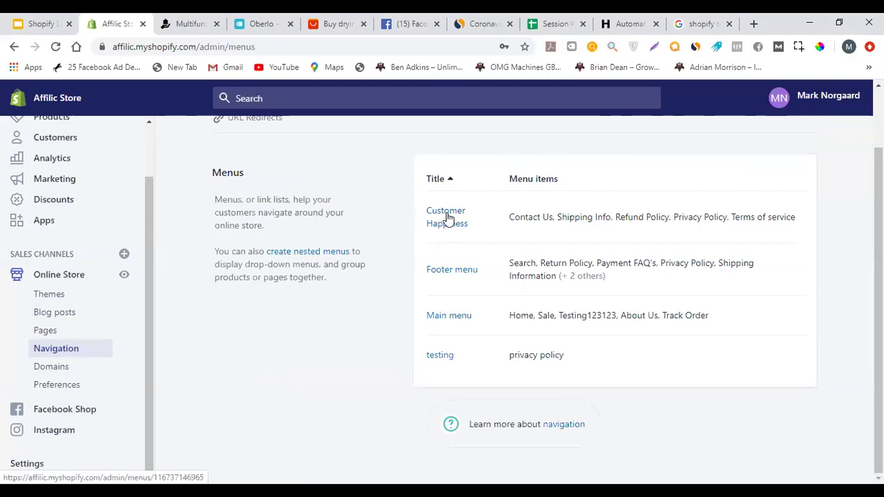
{"action": "left_click", "coordinate": [207, 21]}
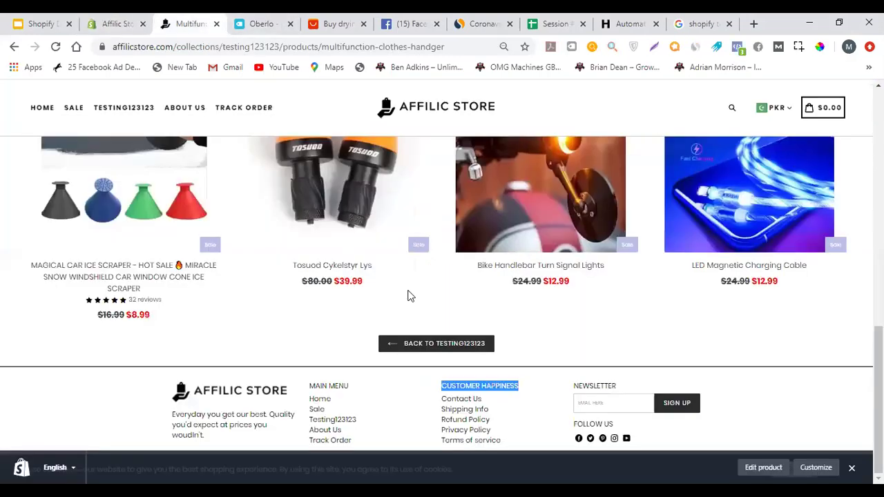
{"action": "left_click", "coordinate": [129, 19]}
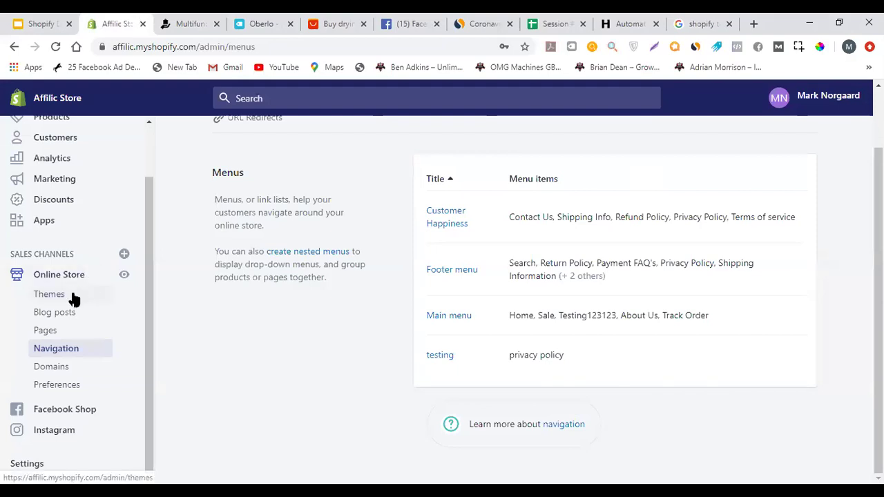
Customize the live Boostertheme-3-0-2 theme from its Actions menu on the Themes page
{"action": "left_click", "coordinate": [49, 294]}
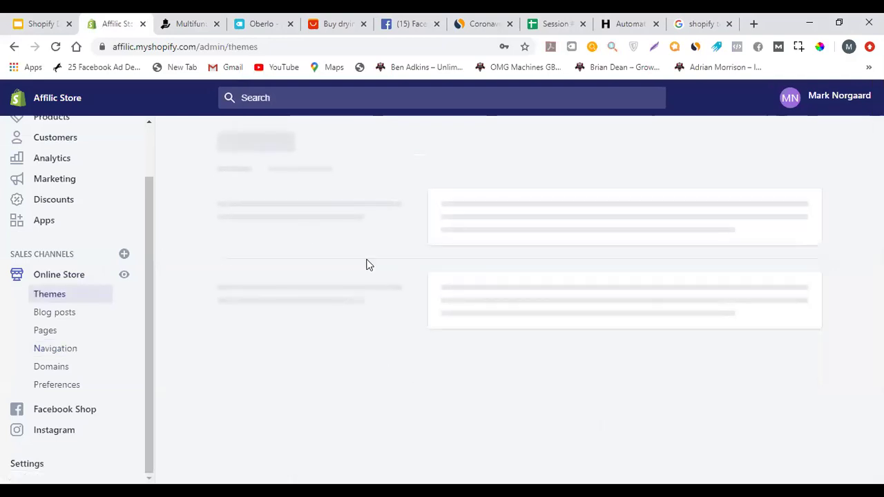
{"action": "scroll", "coordinate": [524, 228], "scroll_direction": "down", "scroll_amount": 3}
{"action": "scroll", "coordinate": [655, 235], "scroll_direction": "up", "scroll_amount": 2}
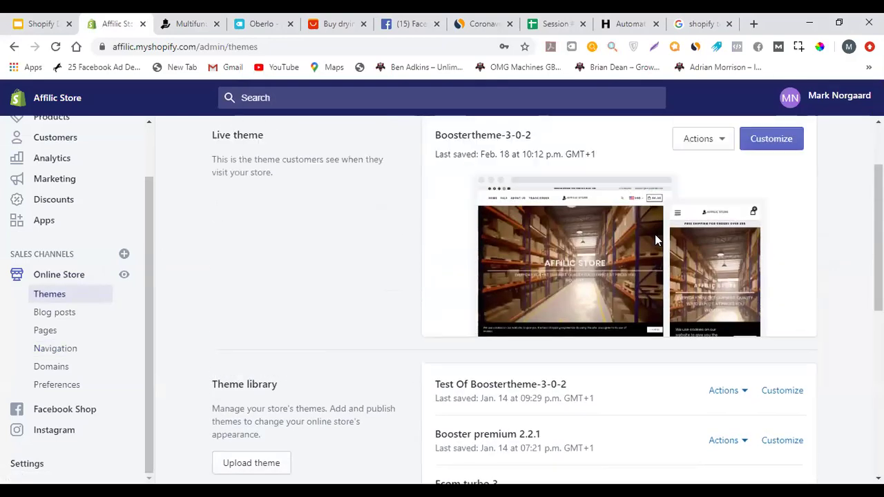
{"action": "left_click", "coordinate": [700, 170]}
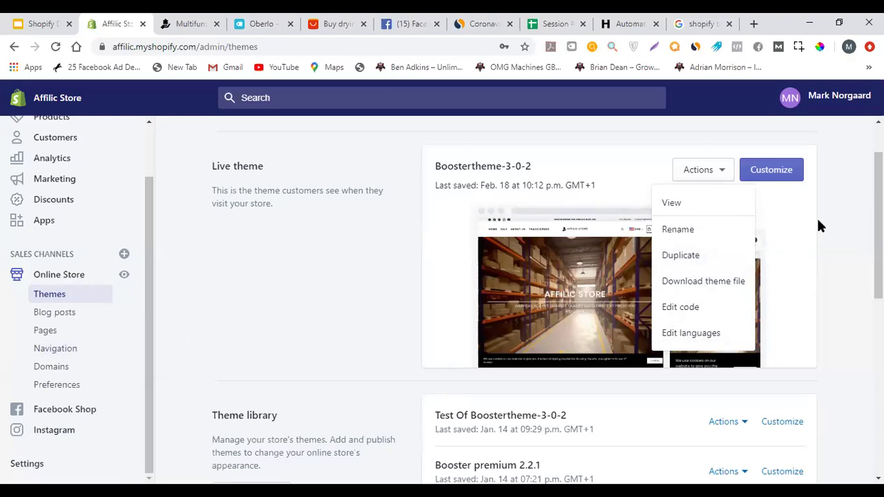
{"action": "left_click", "coordinate": [773, 172]}
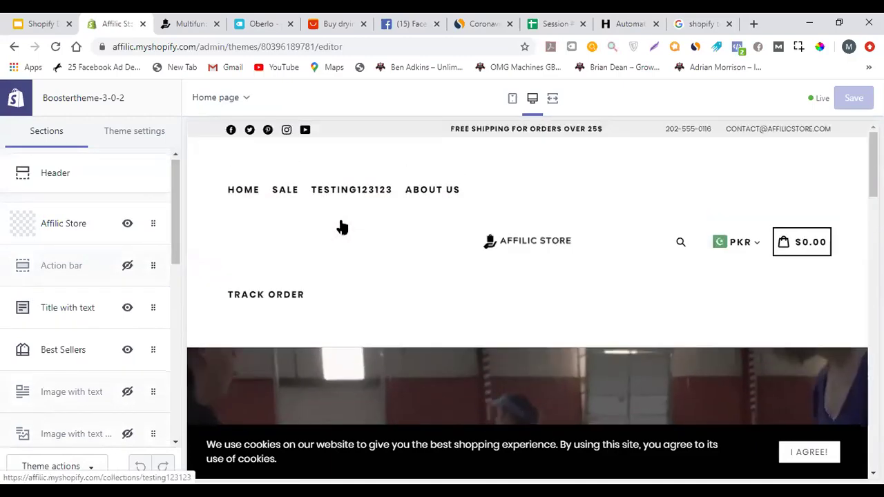
Browse the theme editor's header section settings, then return to the sections list
{"action": "scroll", "coordinate": [304, 234], "scroll_direction": "down", "scroll_amount": 2}
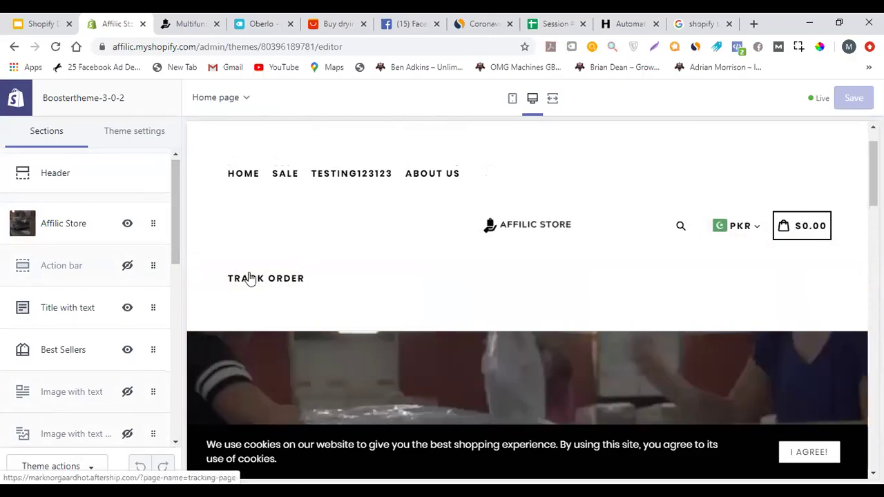
{"action": "scroll", "coordinate": [331, 297], "scroll_direction": "up", "scroll_amount": 1}
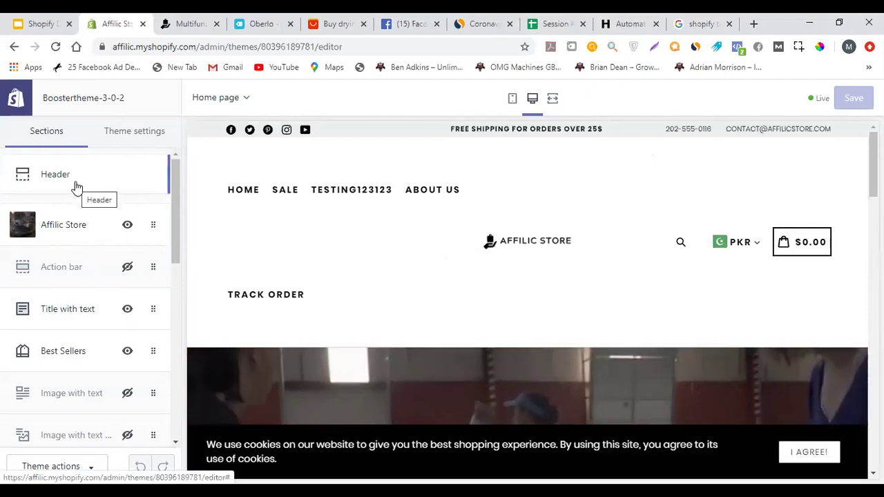
{"action": "left_click", "coordinate": [76, 186]}
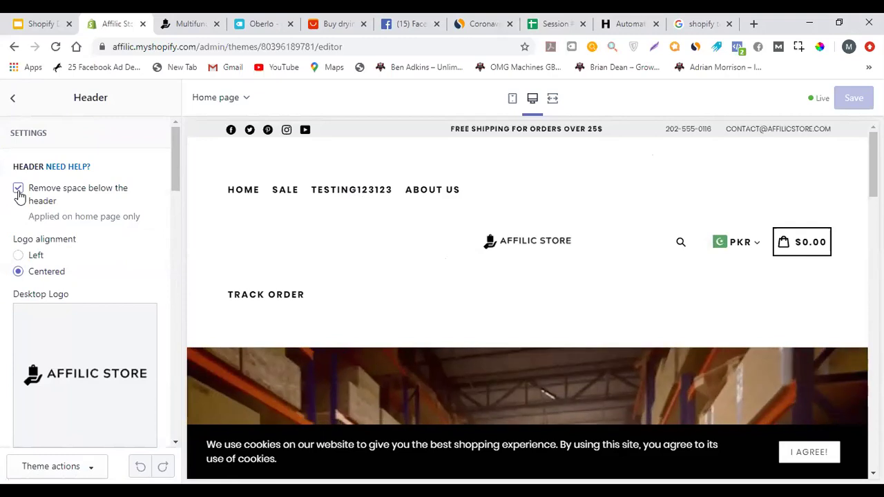
{"action": "scroll", "coordinate": [117, 231], "scroll_direction": "down", "scroll_amount": 2}
{"action": "scroll", "coordinate": [116, 231], "scroll_direction": "up", "scroll_amount": 2}
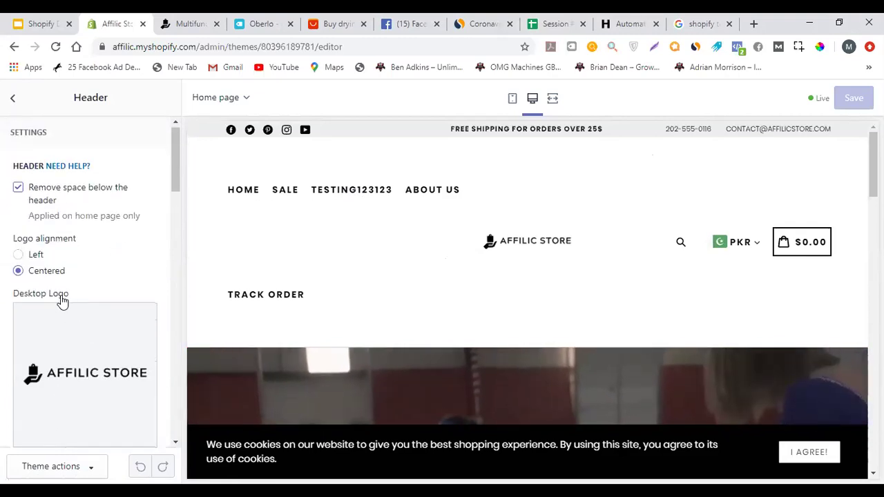
{"action": "scroll", "coordinate": [76, 273], "scroll_direction": "down", "scroll_amount": 2}
{"action": "scroll", "coordinate": [80, 255], "scroll_direction": "down", "scroll_amount": 5}
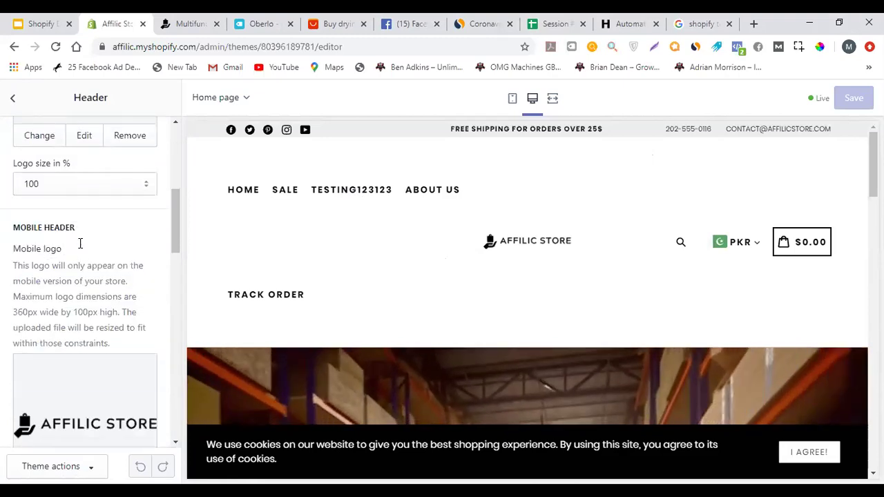
{"action": "scroll", "coordinate": [80, 243], "scroll_direction": "down", "scroll_amount": 2}
{"action": "scroll", "coordinate": [74, 256], "scroll_direction": "down", "scroll_amount": 4}
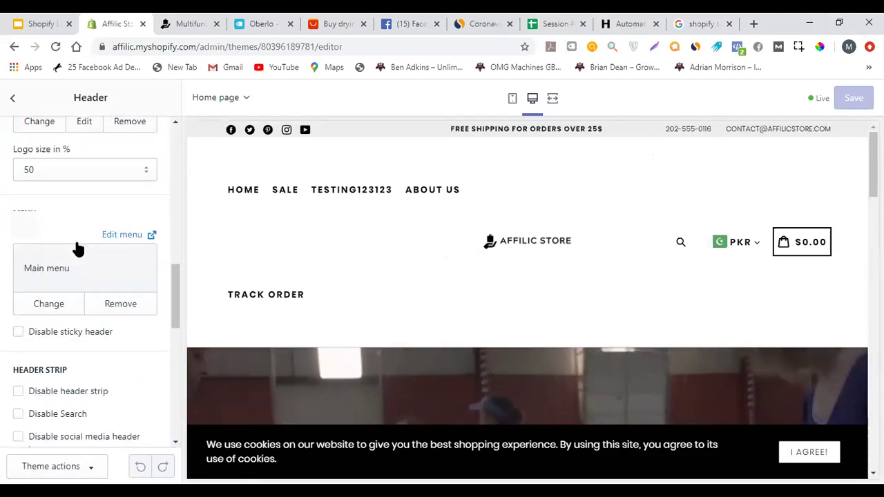
{"action": "scroll", "coordinate": [77, 249], "scroll_direction": "up", "scroll_amount": 10}
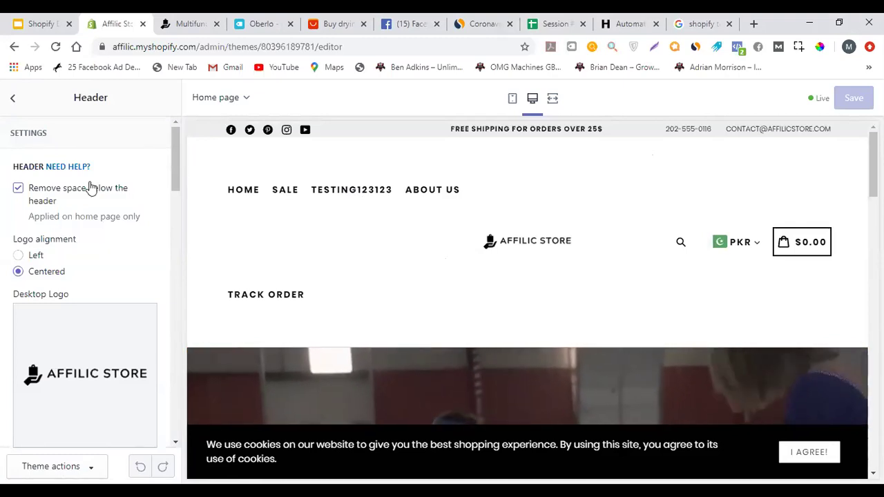
{"action": "left_click", "coordinate": [12, 97]}
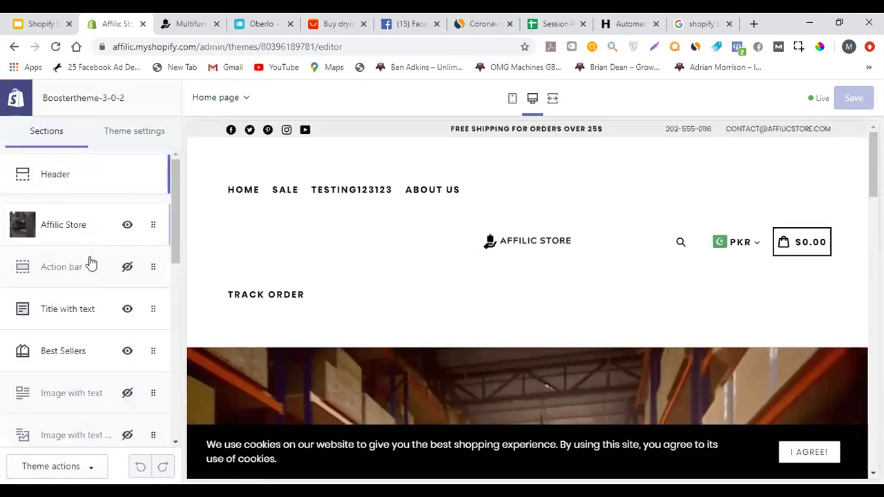
Review the Title with text section settings, then switch to the live store product tab
{"action": "scroll", "coordinate": [90, 262], "scroll_direction": "down", "scroll_amount": 2}
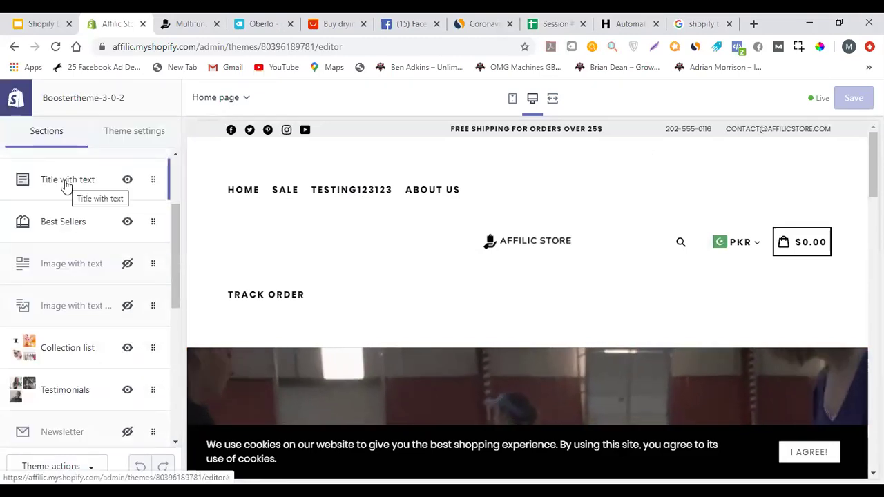
{"action": "left_click", "coordinate": [66, 181]}
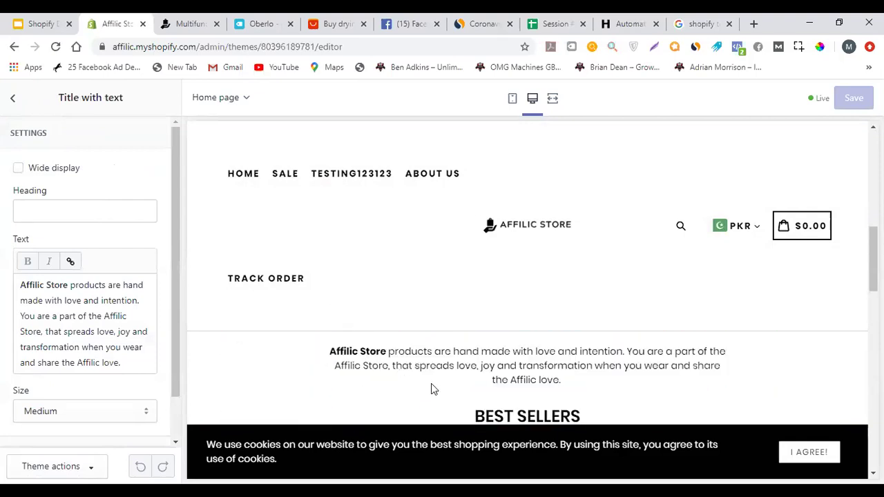
{"action": "scroll", "coordinate": [414, 345], "scroll_direction": "up", "scroll_amount": 2}
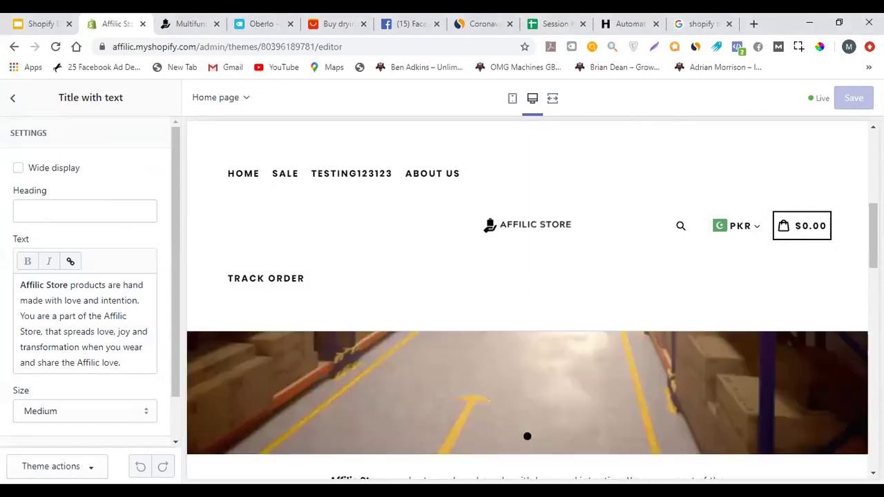
{"action": "scroll", "coordinate": [610, 361], "scroll_direction": "down", "scroll_amount": 1}
{"action": "scroll", "coordinate": [527, 301], "scroll_direction": "up", "scroll_amount": 2}
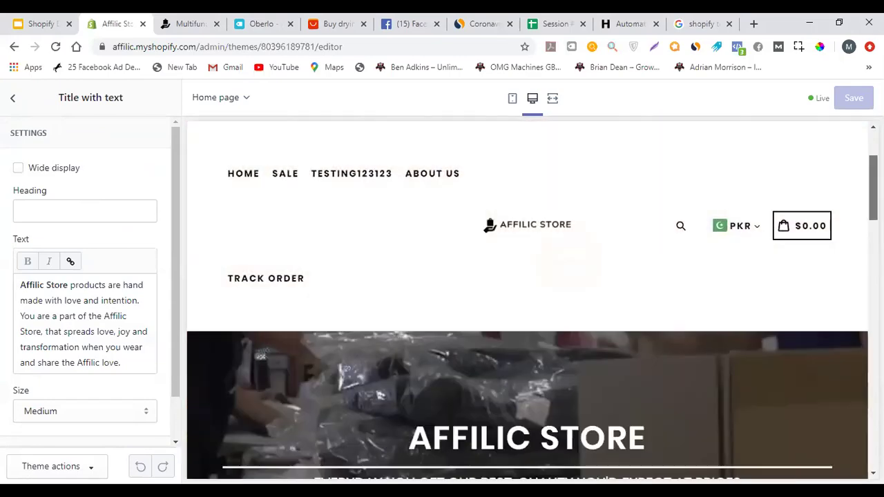
{"action": "scroll", "coordinate": [541, 328], "scroll_direction": "down", "scroll_amount": 1}
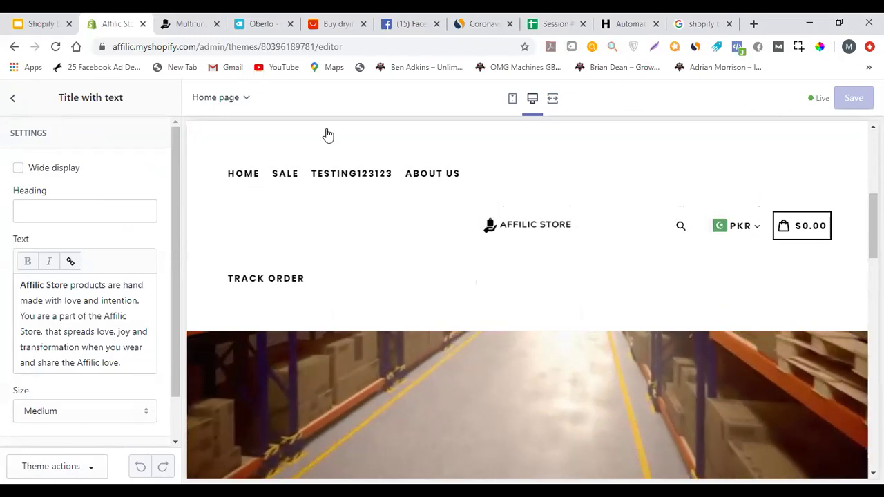
{"action": "key", "text": "ctrl+Tab"}
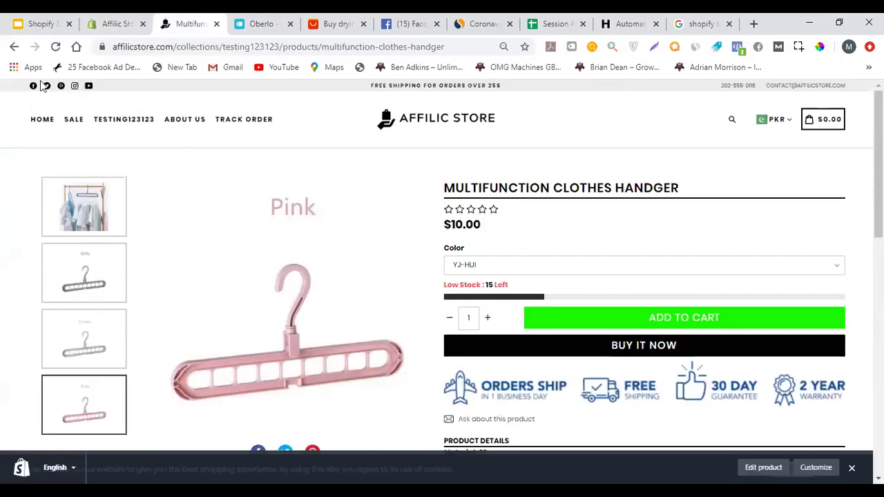
Open the live store home page and compare it with the theme editor
{"action": "left_click", "coordinate": [414, 131]}
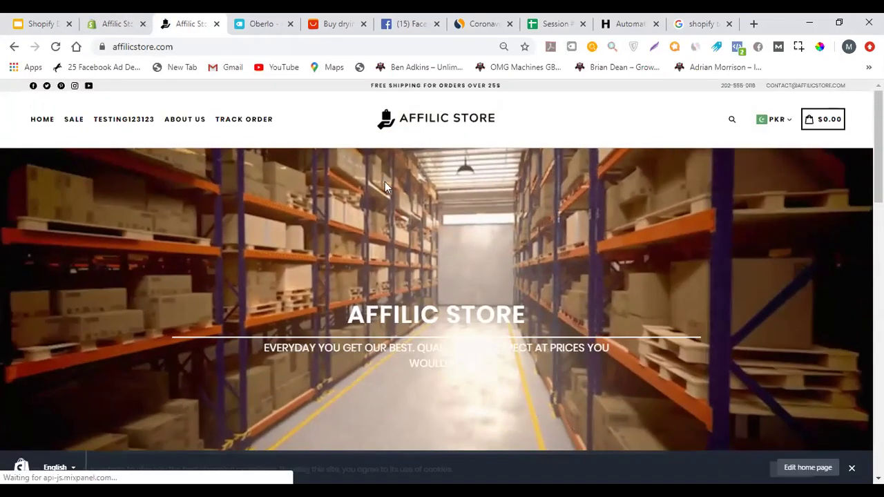
{"action": "scroll", "coordinate": [586, 317], "scroll_direction": "down", "scroll_amount": 1}
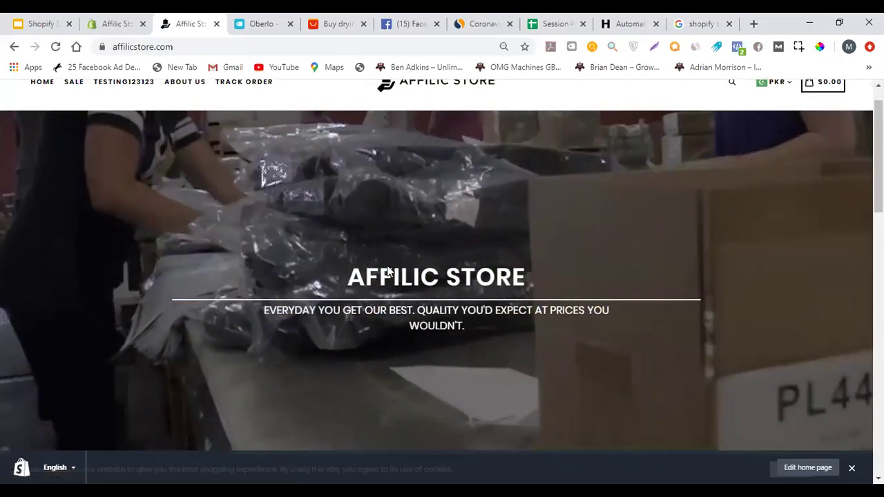
{"action": "scroll", "coordinate": [428, 235], "scroll_direction": "down", "scroll_amount": 3}
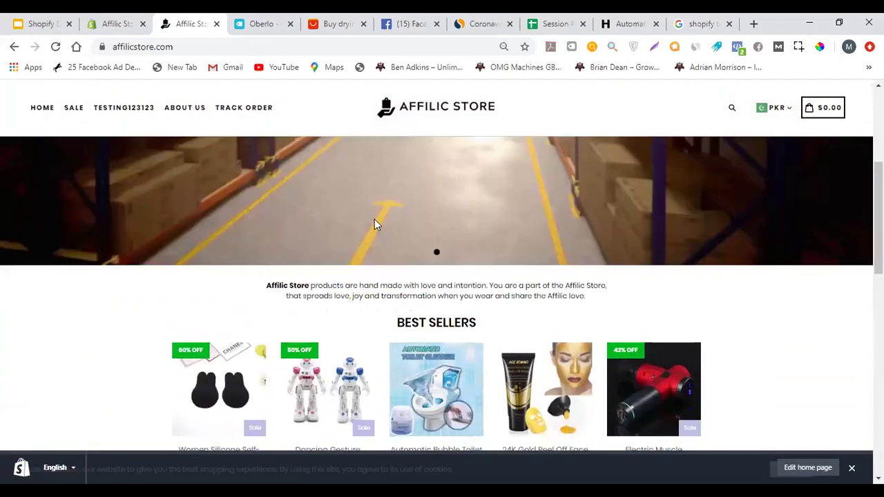
{"action": "left_click", "coordinate": [116, 23]}
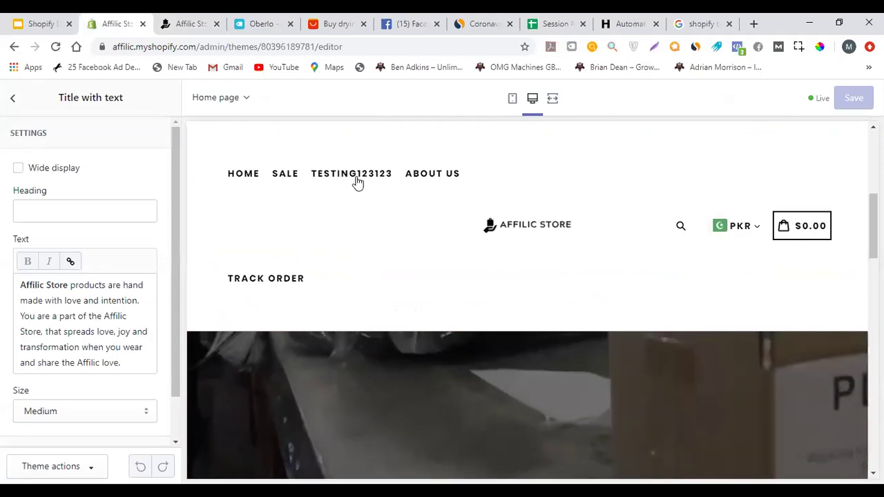
{"action": "left_click", "coordinate": [207, 18]}
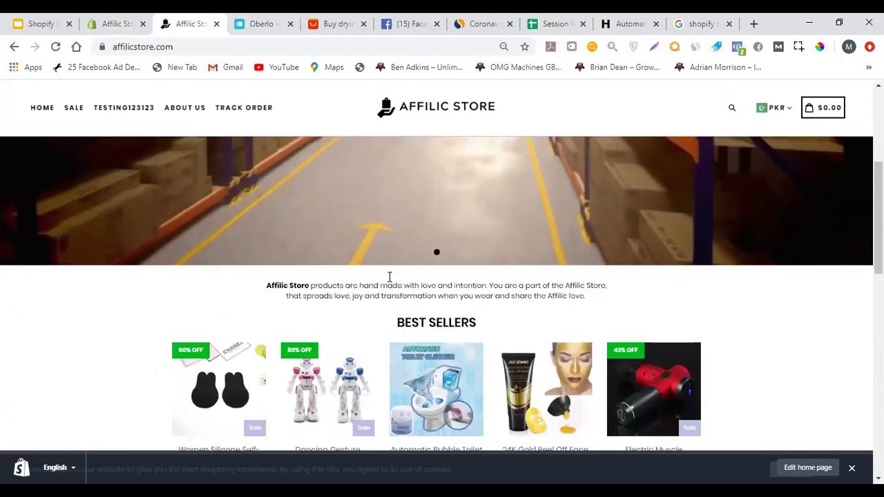
{"action": "left_click", "coordinate": [149, 19]}
Go back to the sections list and browse the theme-wide settings
{"action": "left_click", "coordinate": [15, 95]}
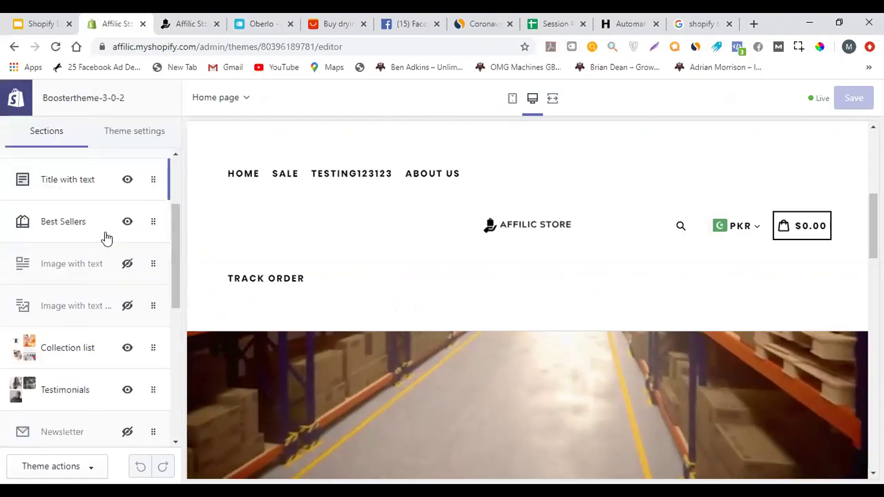
{"action": "scroll", "coordinate": [105, 292], "scroll_direction": "down", "scroll_amount": 4}
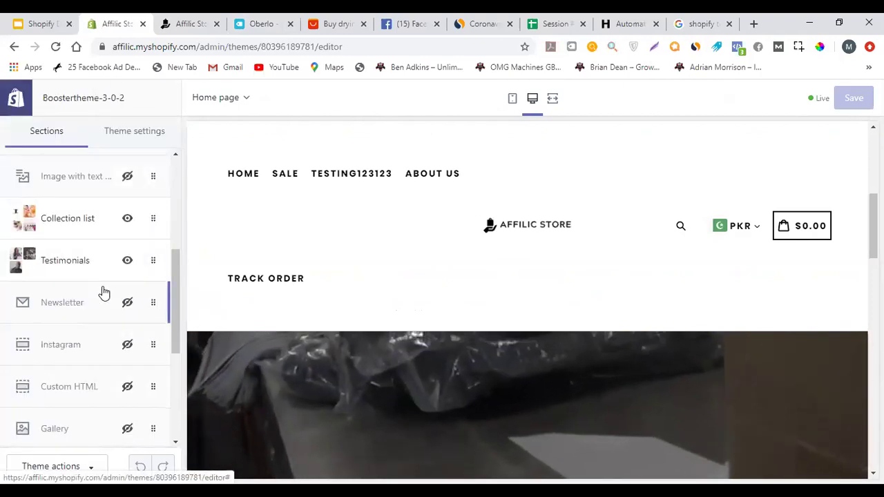
{"action": "scroll", "coordinate": [100, 283], "scroll_direction": "down", "scroll_amount": 2}
{"action": "scroll", "coordinate": [99, 287], "scroll_direction": "up", "scroll_amount": 1}
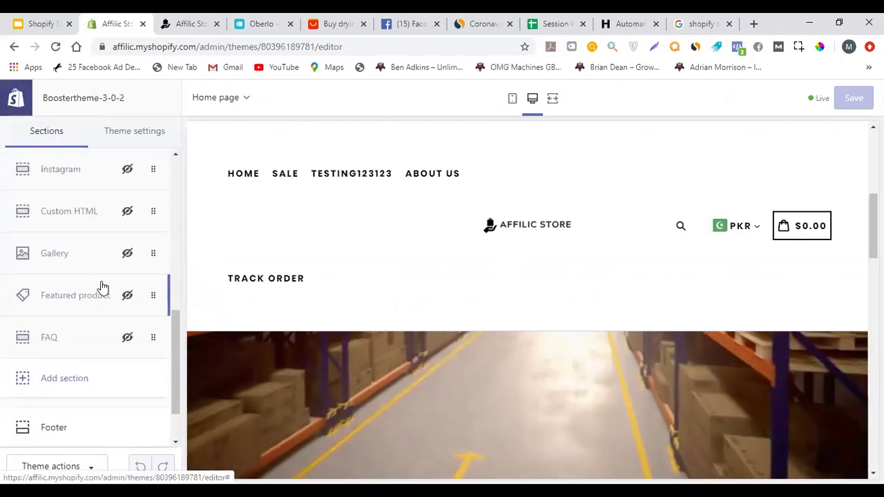
{"action": "scroll", "coordinate": [103, 262], "scroll_direction": "up", "scroll_amount": 10}
{"action": "left_click", "coordinate": [133, 135]}
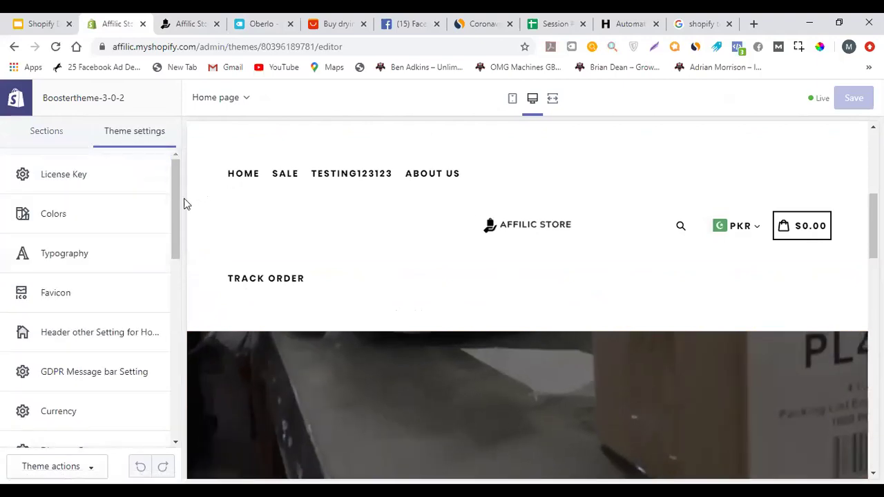
{"action": "left_click_drag", "start_coordinate": [174, 219], "coordinate": [164, 239]}
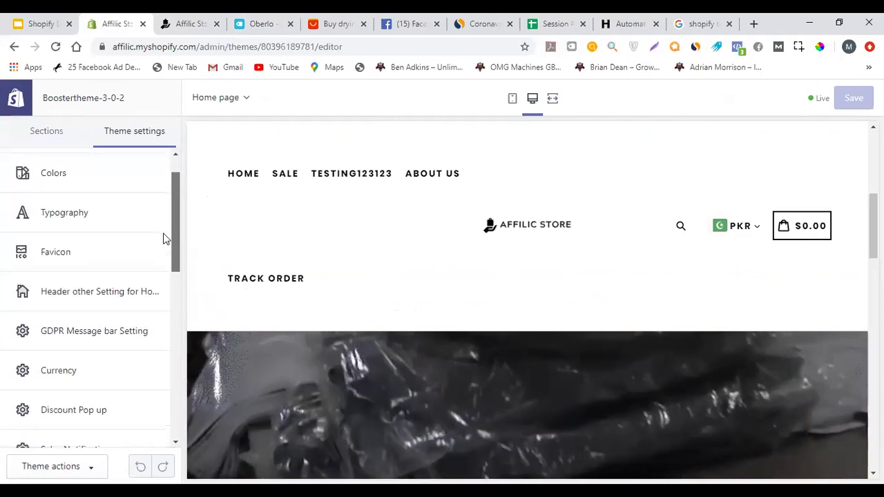
Check the header settings, then return to the home page's full sections list
{"action": "left_click", "coordinate": [155, 301]}
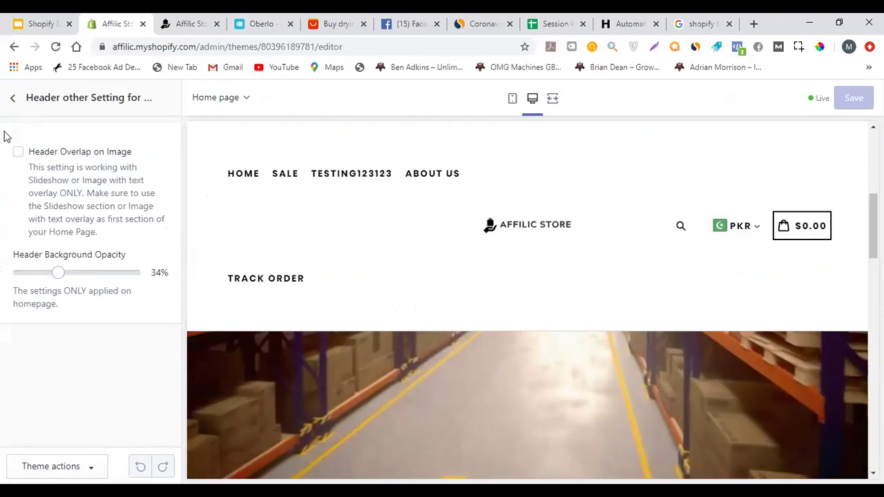
{"action": "left_click", "coordinate": [13, 97]}
{"action": "scroll", "coordinate": [112, 216], "scroll_direction": "up", "scroll_amount": 2}
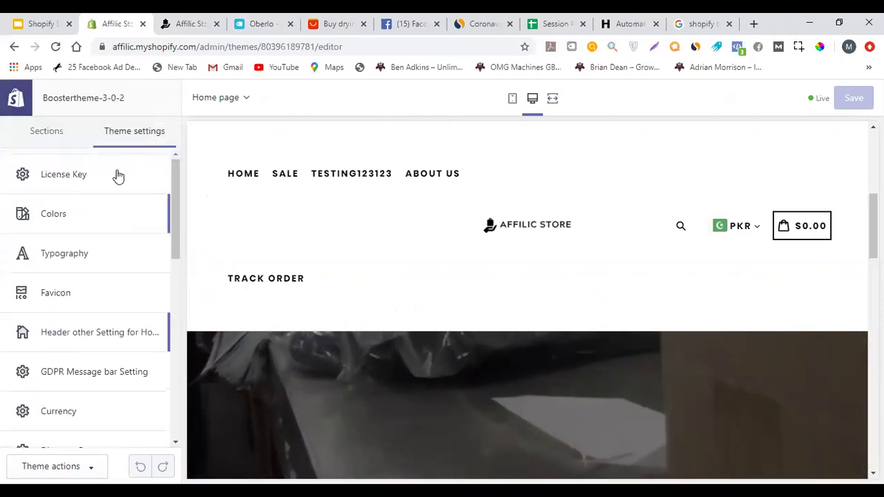
{"action": "left_click", "coordinate": [57, 136]}
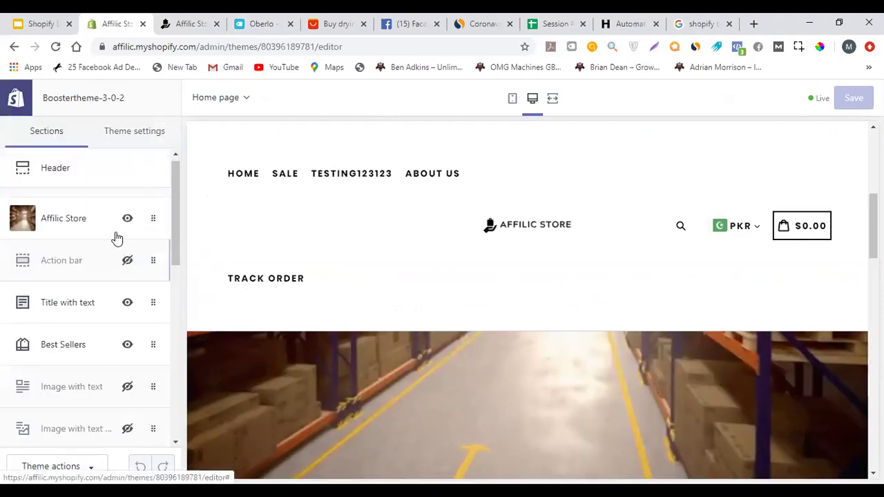
{"action": "scroll", "coordinate": [166, 241], "scroll_direction": "down", "scroll_amount": 1}
{"action": "left_click_drag", "start_coordinate": [173, 241], "coordinate": [192, 396]}
{"action": "left_click", "coordinate": [158, 362]}
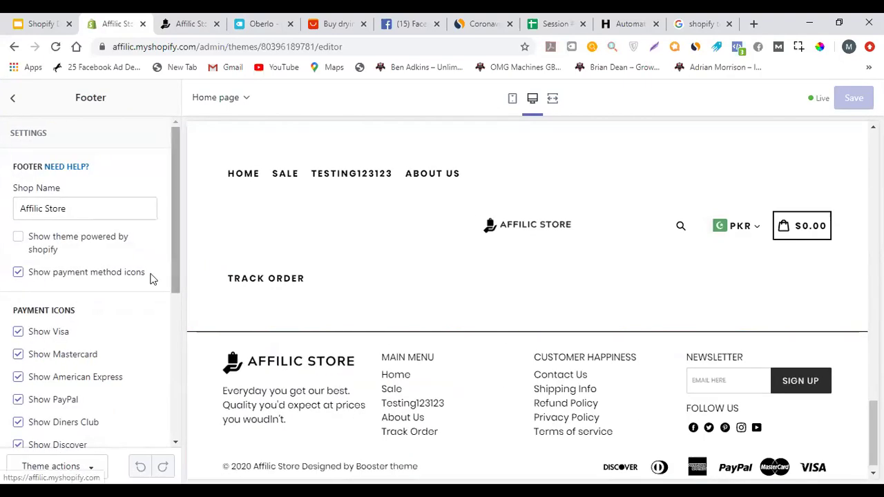
{"action": "left_click_drag", "start_coordinate": [172, 192], "coordinate": [189, 321]}
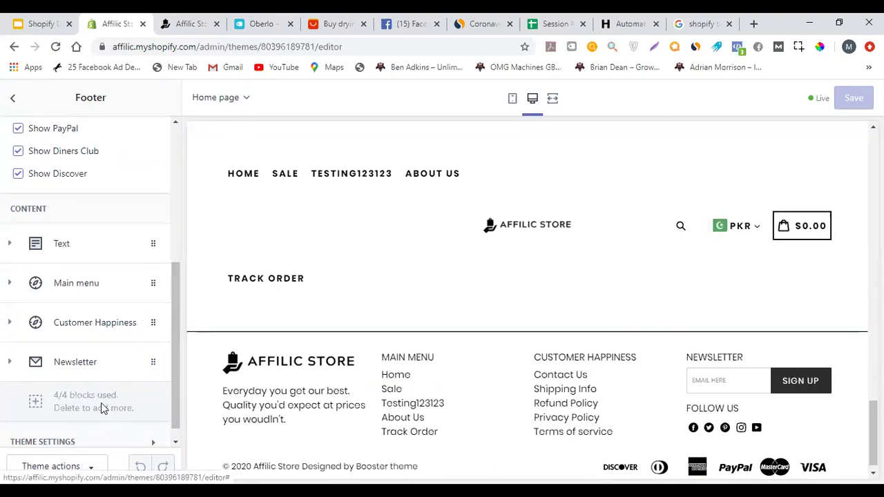
{"action": "scroll", "coordinate": [104, 352], "scroll_direction": "up", "scroll_amount": 4}
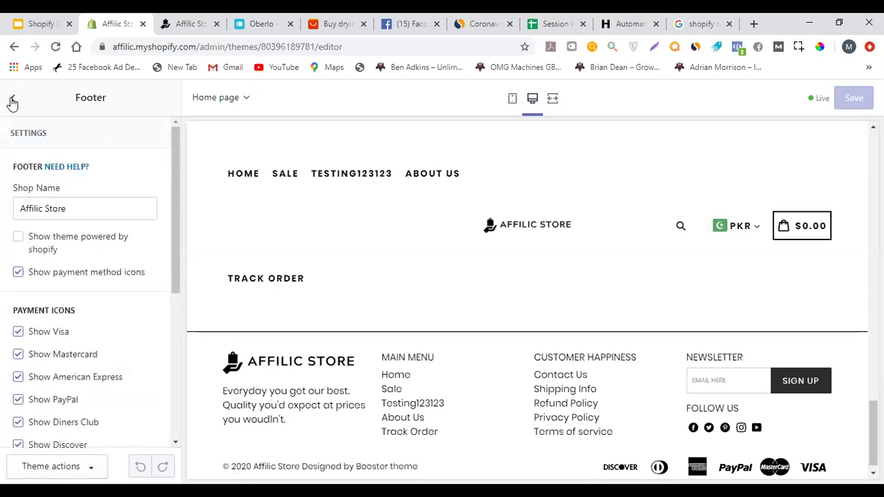
{"action": "scroll", "coordinate": [44, 273], "scroll_direction": "down", "scroll_amount": 3}
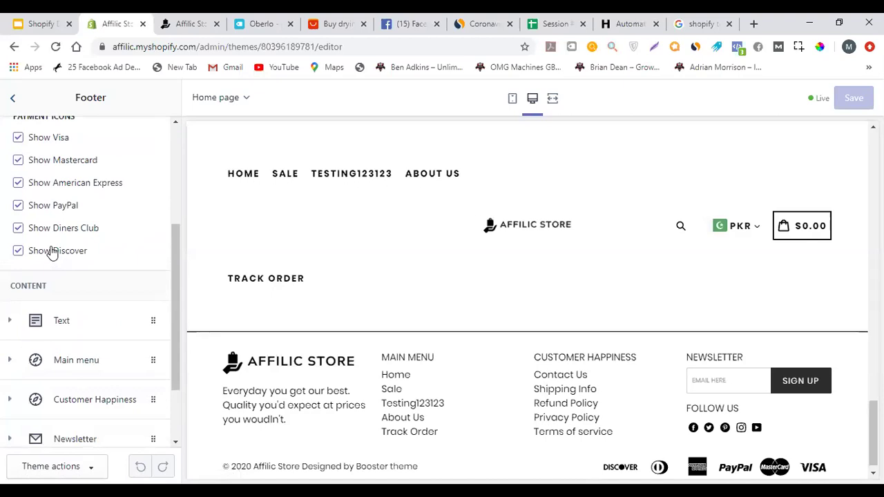
{"action": "left_click", "coordinate": [13, 101]}
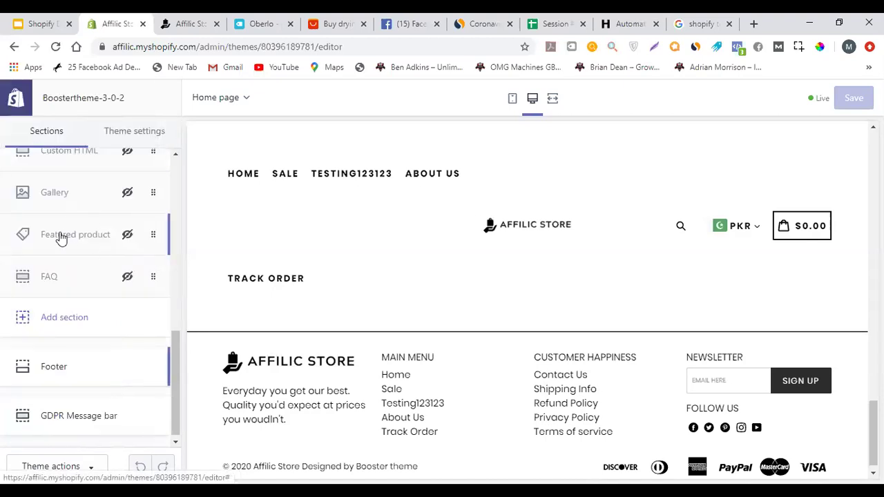
{"action": "scroll", "coordinate": [71, 286], "scroll_direction": "up", "scroll_amount": 10}
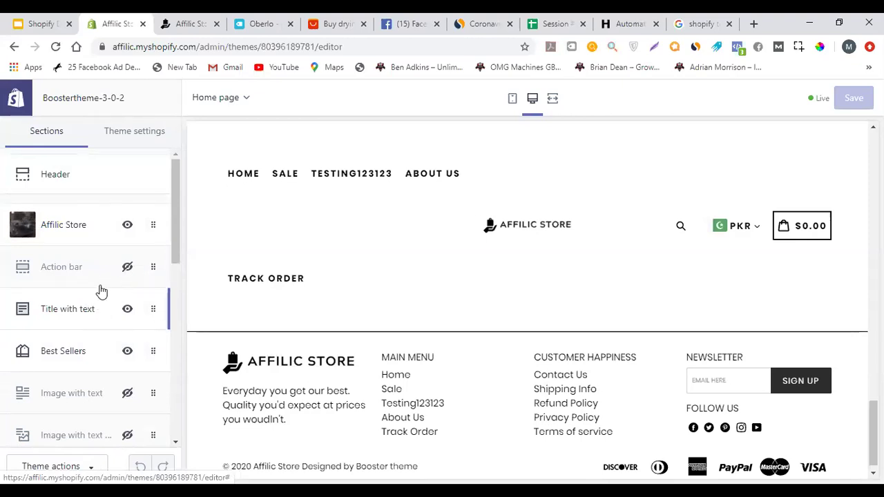
{"action": "scroll", "coordinate": [97, 290], "scroll_direction": "down", "scroll_amount": 8}
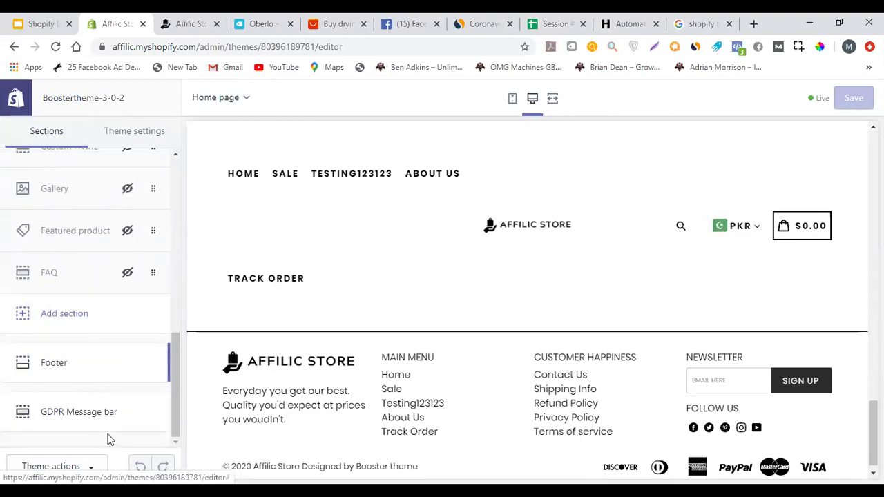
{"action": "left_click", "coordinate": [85, 321]}
{"action": "scroll", "coordinate": [89, 270], "scroll_direction": "down", "scroll_amount": 7}
{"action": "scroll", "coordinate": [90, 258], "scroll_direction": "down", "scroll_amount": 7}
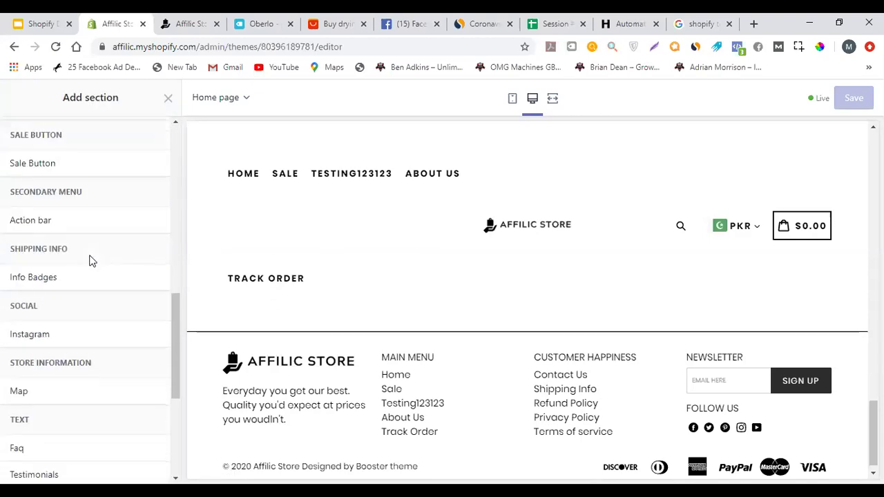
{"action": "scroll", "coordinate": [100, 234], "scroll_direction": "up", "scroll_amount": 7}
{"action": "scroll", "coordinate": [91, 255], "scroll_direction": "up", "scroll_amount": 7}
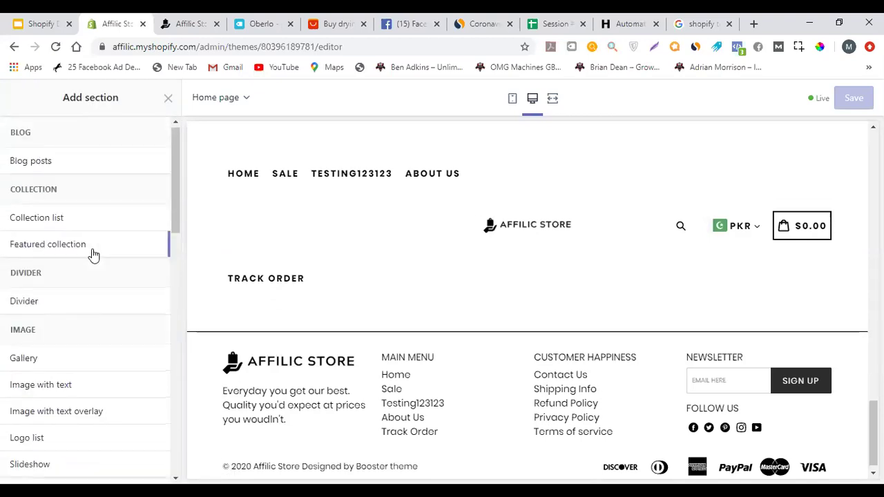
{"action": "left_click", "coordinate": [168, 98]}
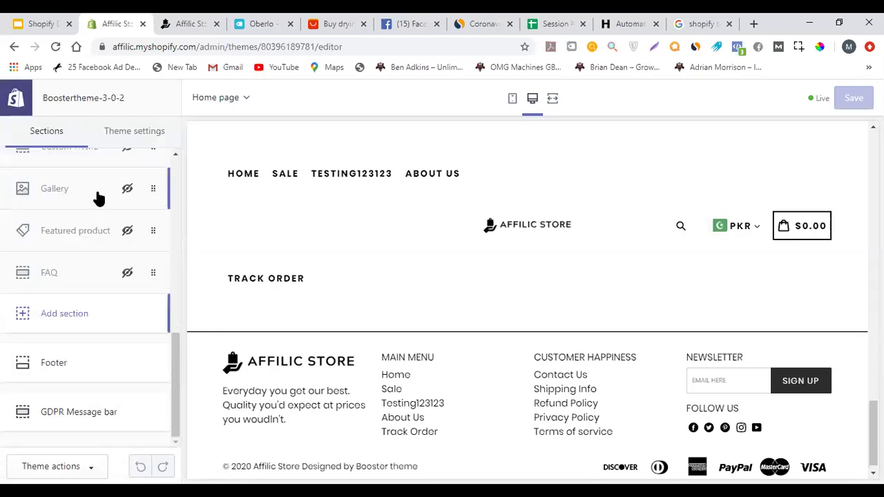
{"action": "scroll", "coordinate": [94, 276], "scroll_direction": "up", "scroll_amount": 5}
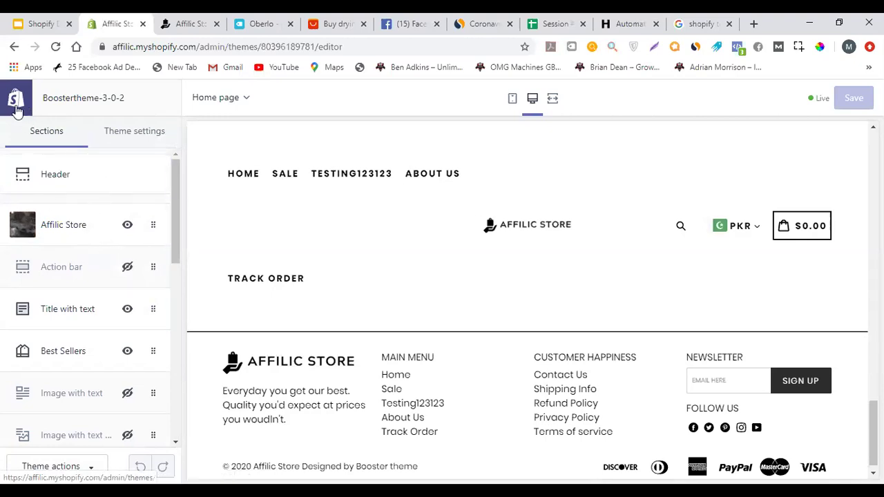
Leave the theme editor and view the Domains page with affilicstore.com as primary domain
{"action": "key", "text": "F5"}
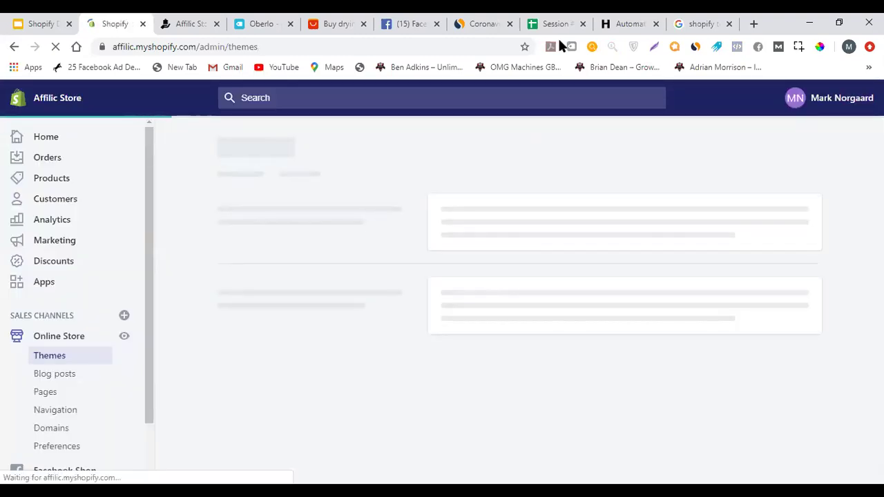
{"action": "left_click_drag", "start_coordinate": [553, 24], "coordinate": [188, 23]}
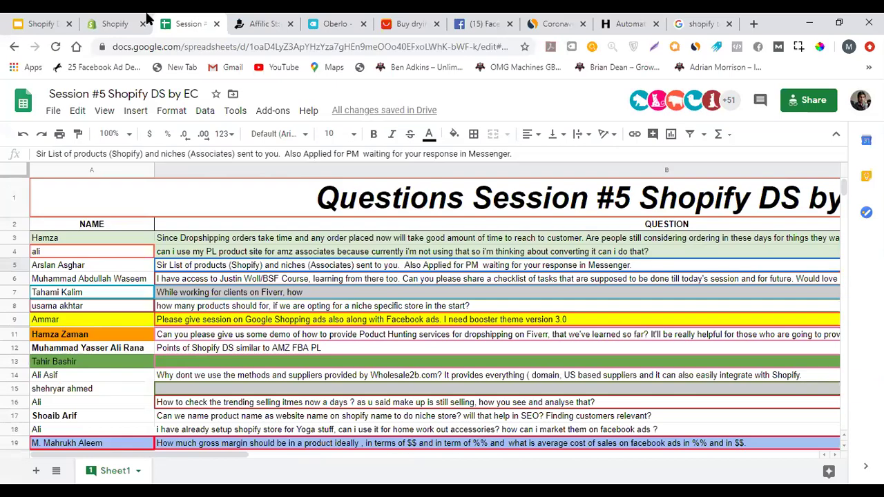
{"action": "left_click", "coordinate": [124, 24]}
{"action": "scroll", "coordinate": [103, 346], "scroll_direction": "down", "scroll_amount": 1}
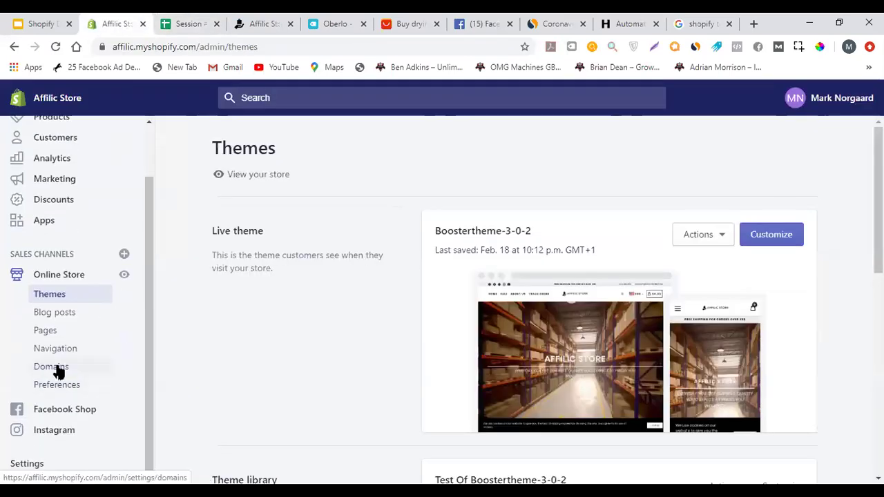
{"action": "left_click", "coordinate": [57, 367]}
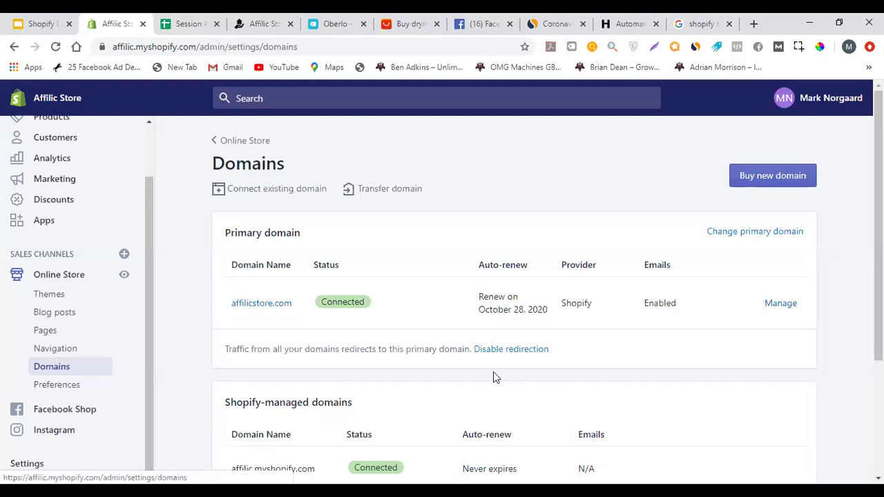
{"action": "double_click", "coordinate": [581, 302]}
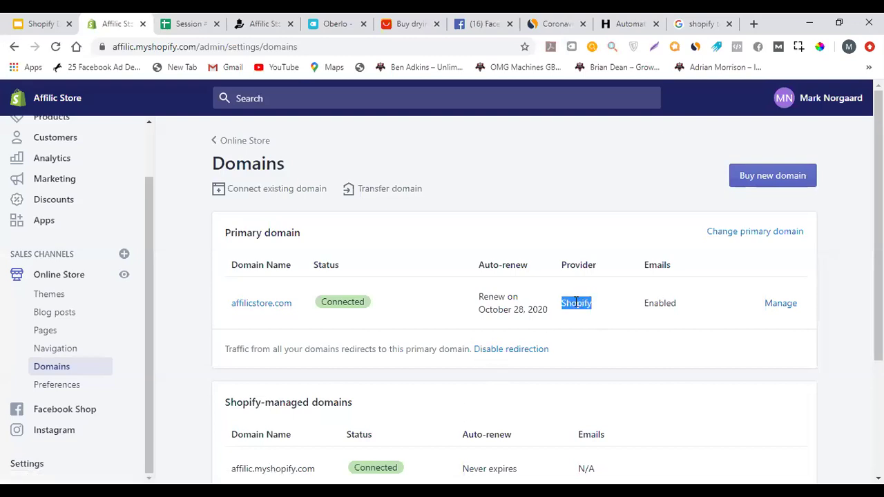
{"action": "left_click", "coordinate": [598, 298]}
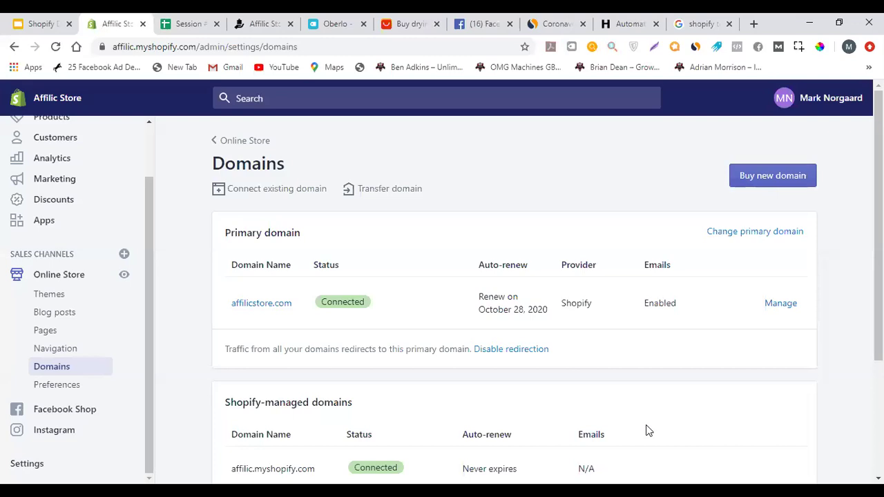
{"action": "double_click", "coordinate": [578, 302]}
{"action": "left_click", "coordinate": [597, 311]}
{"action": "double_click", "coordinate": [591, 296]}
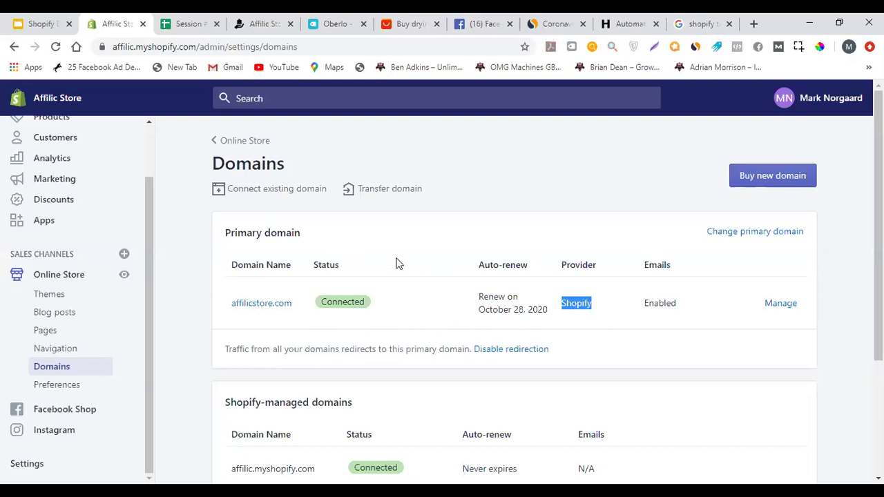
{"action": "scroll", "coordinate": [82, 368], "scroll_direction": "down", "scroll_amount": 3}
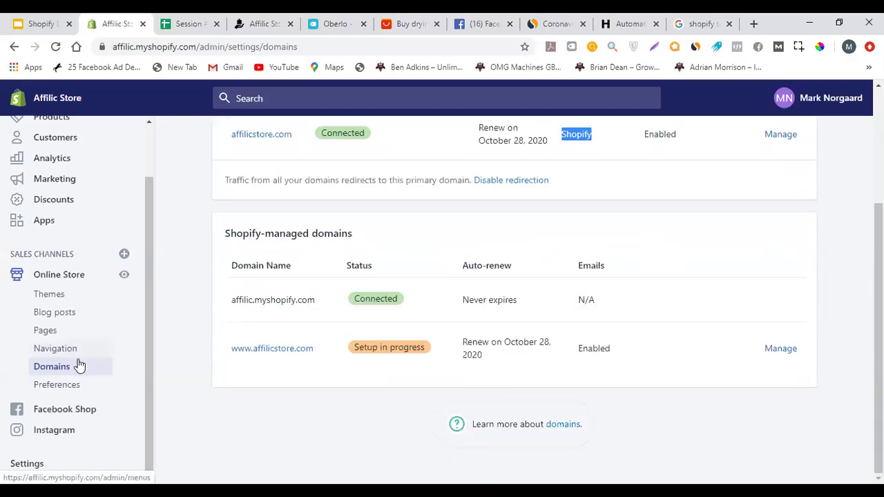
Inspect Preferences' empty homepage title, meta description and Google Analytics account fields
{"action": "left_click", "coordinate": [77, 388]}
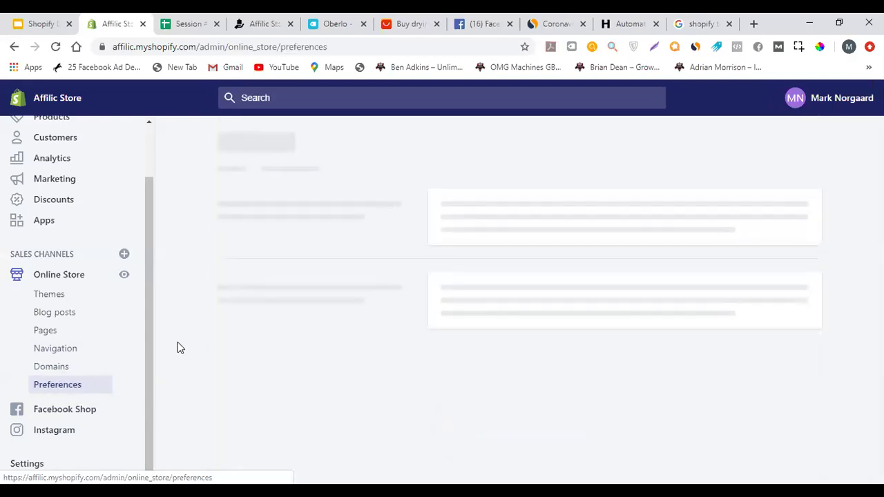
{"action": "scroll", "coordinate": [323, 270], "scroll_direction": "down", "scroll_amount": 2}
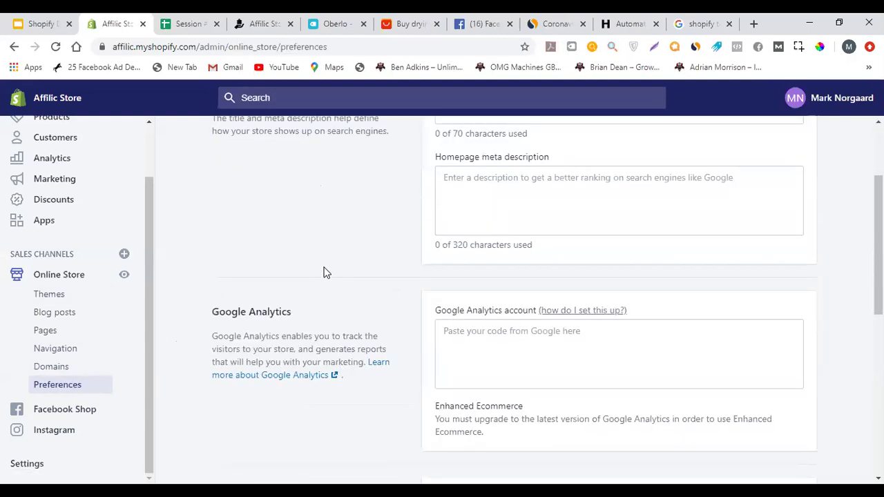
{"action": "scroll", "coordinate": [325, 270], "scroll_direction": "up", "scroll_amount": 2}
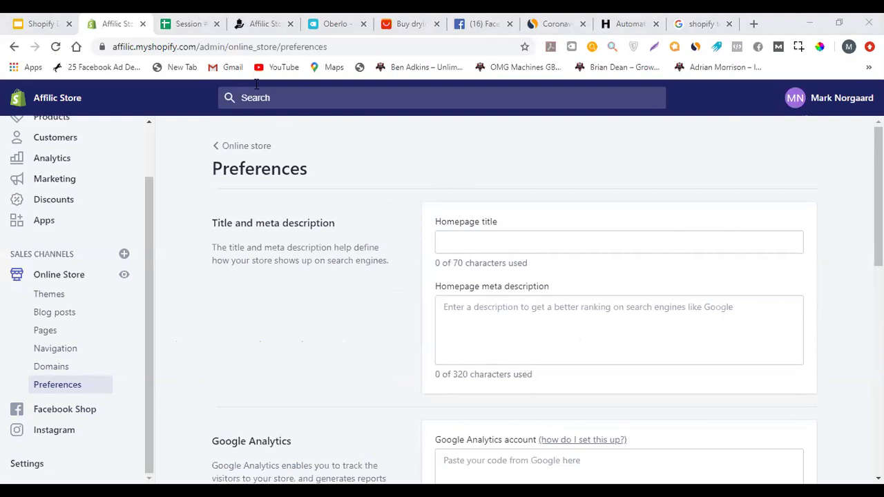
{"action": "scroll", "coordinate": [408, 241], "scroll_direction": "down", "scroll_amount": 1}
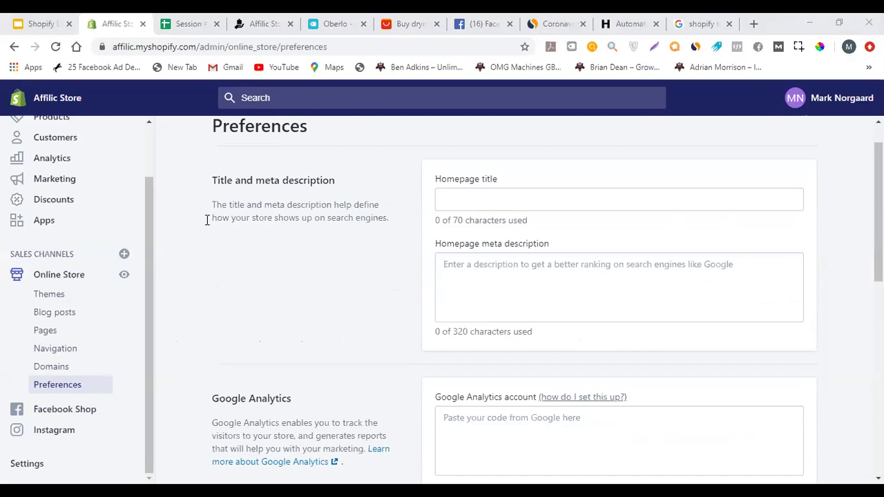
{"action": "left_click", "coordinate": [497, 193]}
{"action": "left_click", "coordinate": [481, 279]}
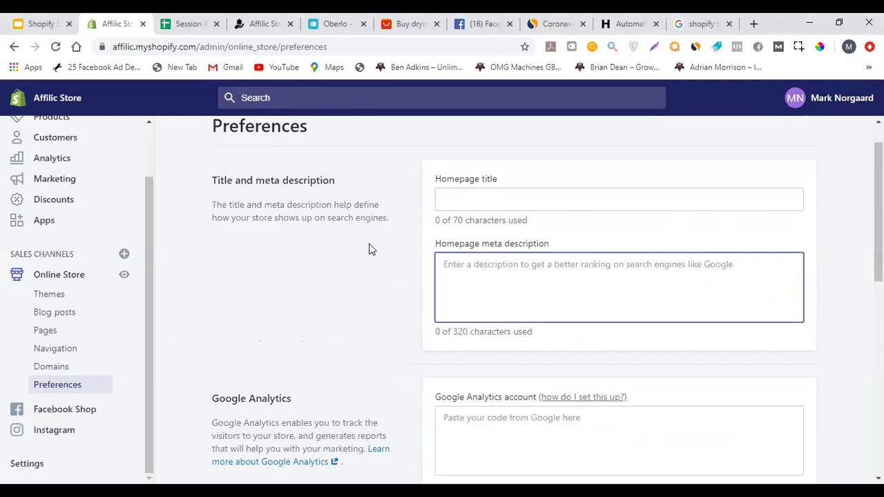
{"action": "scroll", "coordinate": [370, 247], "scroll_direction": "down", "scroll_amount": 3}
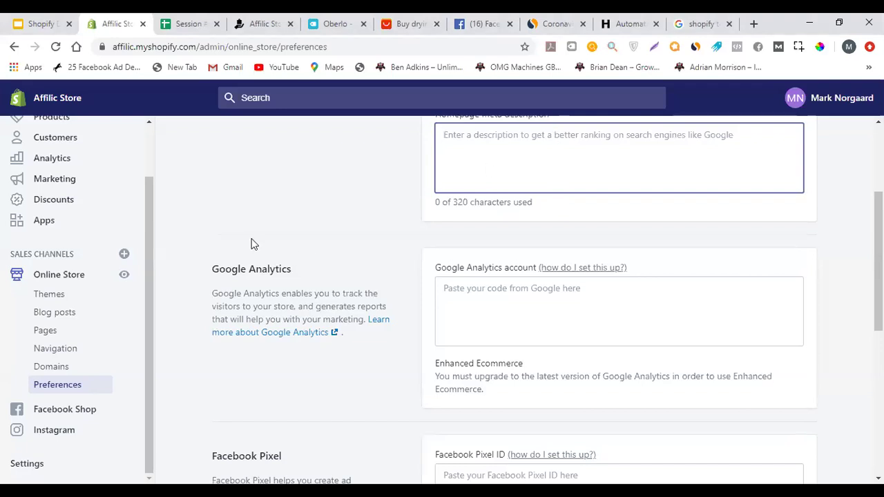
{"action": "left_click", "coordinate": [502, 300]}
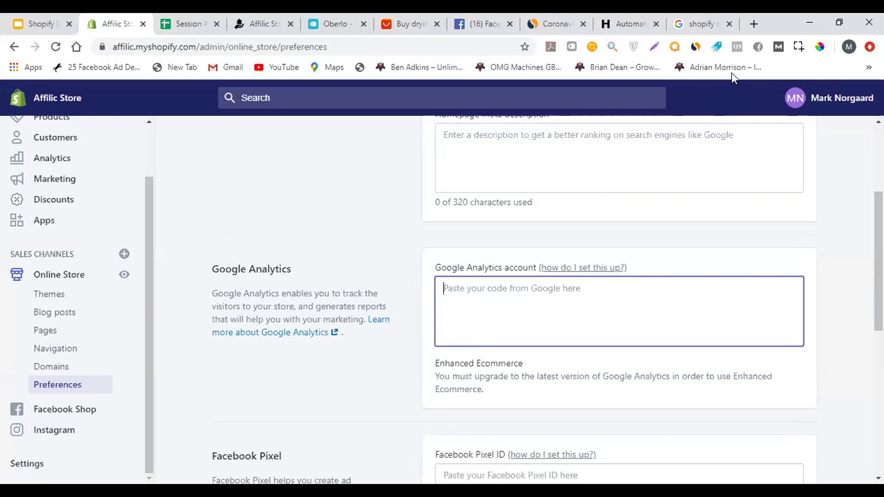
Open analytics.google.com in a new tab placed beside the store tabs
{"action": "left_click", "coordinate": [754, 25]}
{"action": "type", "text": "ana"}
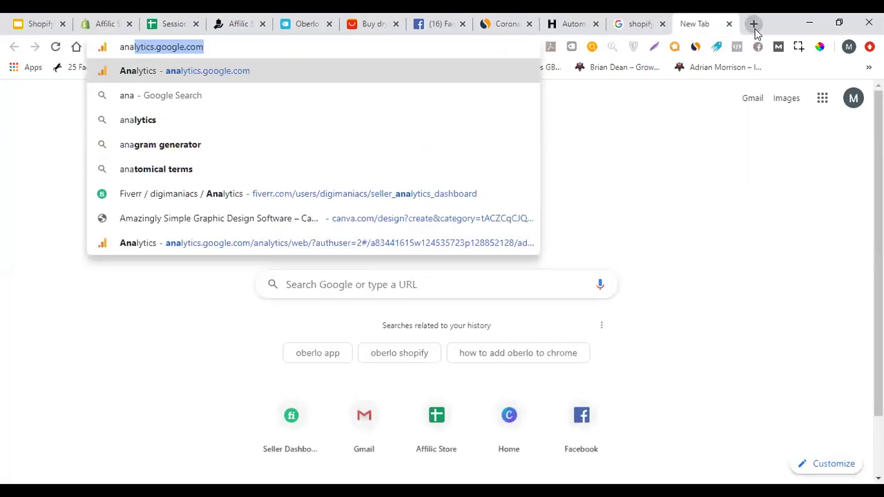
{"action": "key", "text": "Return"}
{"action": "left_click_drag", "start_coordinate": [700, 17], "coordinate": [183, 17]}
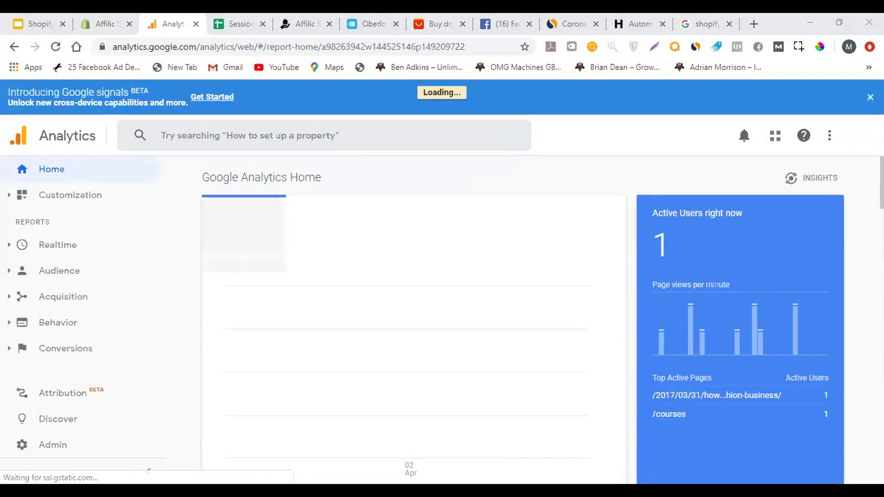
Copy the gtag snippet from Admin > Tracking Info > Tracking Code, then return to Shopify
{"action": "left_click", "coordinate": [27, 447]}
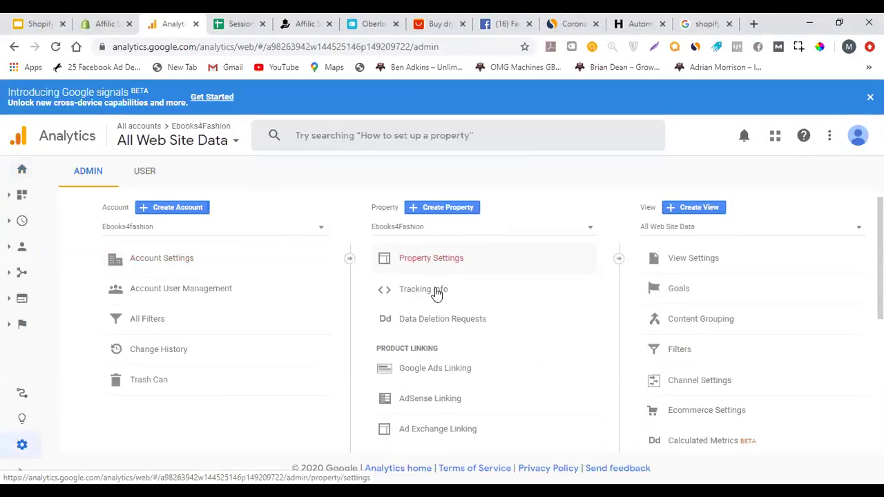
{"action": "left_click", "coordinate": [437, 293]}
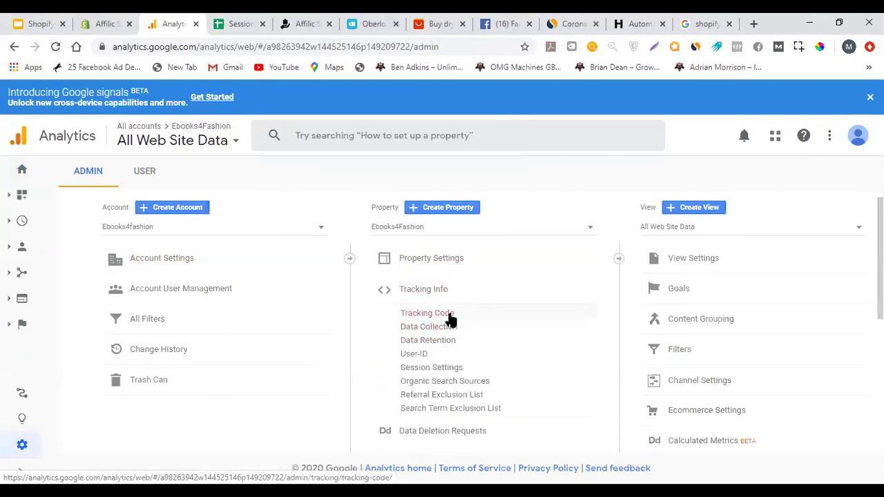
{"action": "left_click", "coordinate": [448, 313]}
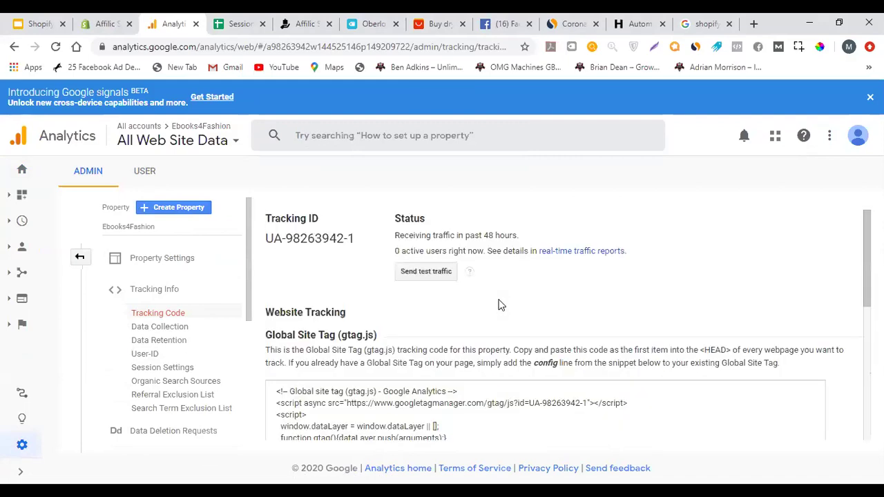
{"action": "scroll", "coordinate": [499, 301], "scroll_direction": "down", "scroll_amount": 2}
{"action": "left_click", "coordinate": [415, 271]}
{"action": "key", "text": "ctrl+c"}
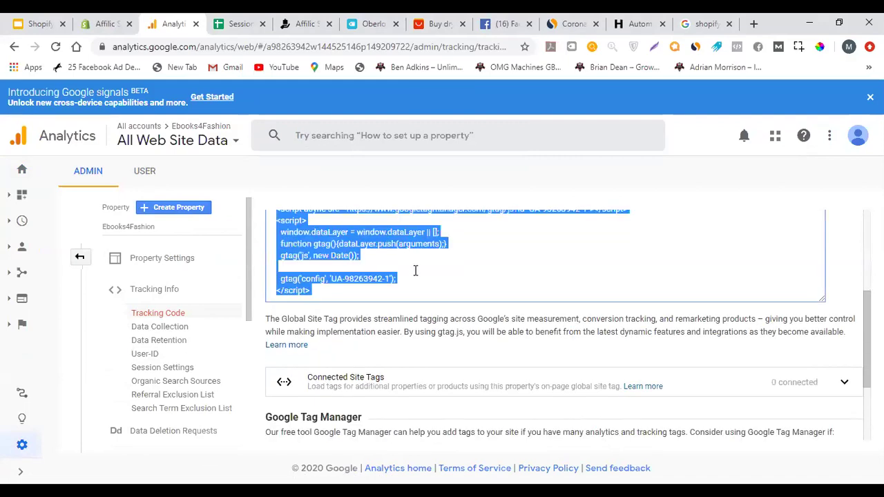
{"action": "left_click", "coordinate": [97, 24]}
Paste the gtag snippet into the Google Analytics account box, then undo it
{"action": "left_click", "coordinate": [502, 291]}
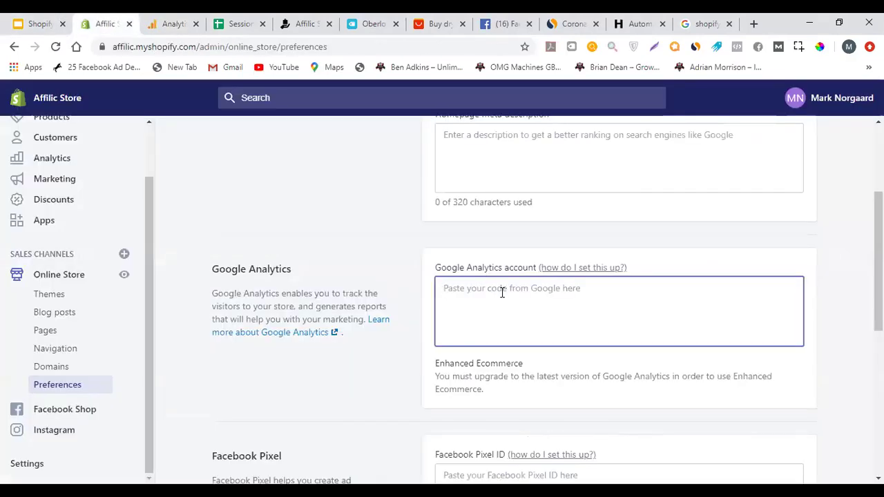
{"action": "key", "text": "ctrl+v"}
{"action": "key", "text": "ctrl+z"}
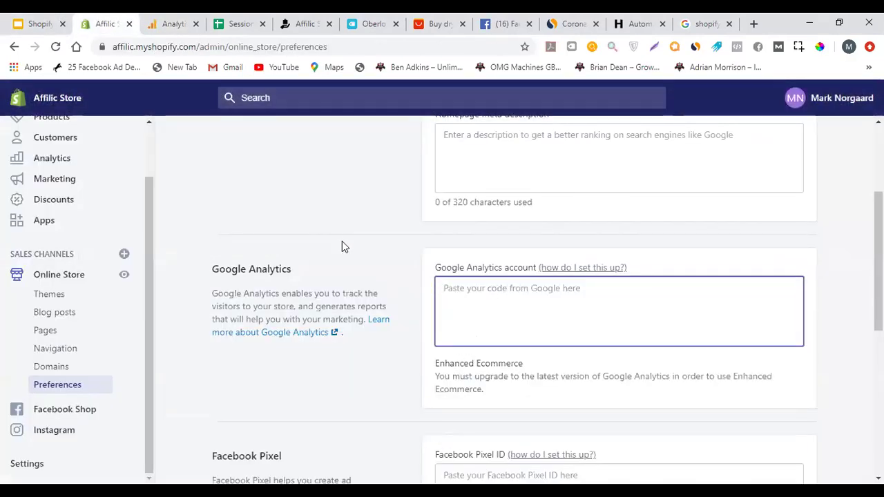
{"action": "scroll", "coordinate": [572, 237], "scroll_direction": "down", "scroll_amount": 1}
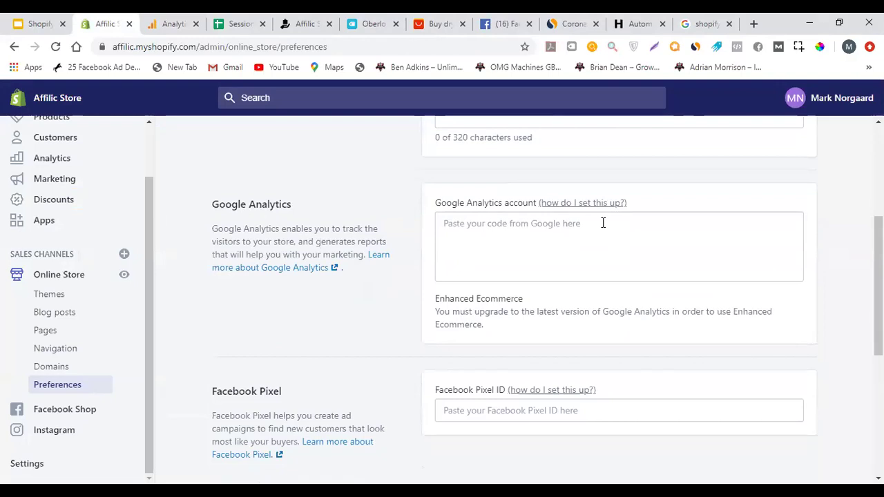
{"action": "scroll", "coordinate": [603, 223], "scroll_direction": "down", "scroll_amount": 1}
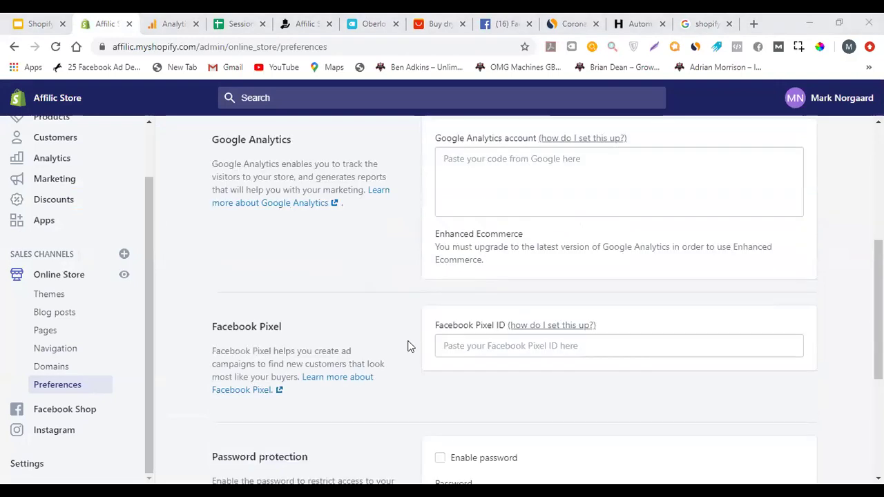
Turn storefront password protection on and back off, then go to Settings
{"action": "left_click", "coordinate": [484, 343]}
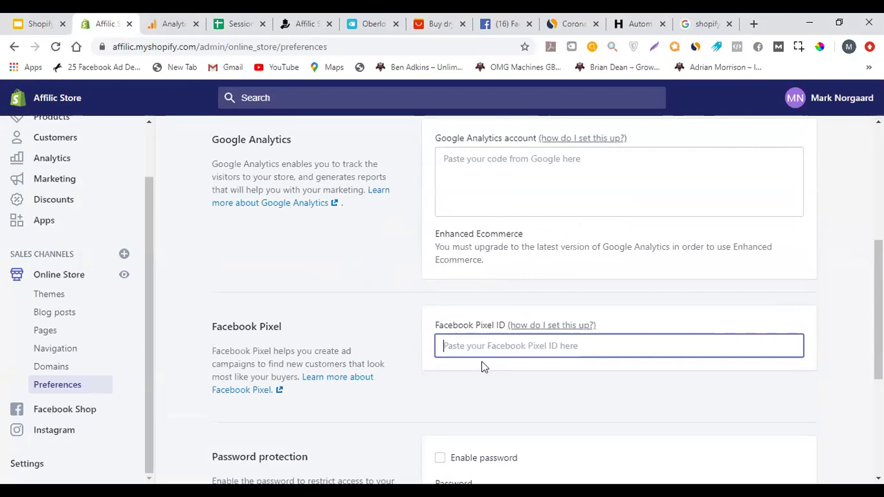
{"action": "scroll", "coordinate": [368, 317], "scroll_direction": "down", "scroll_amount": 1}
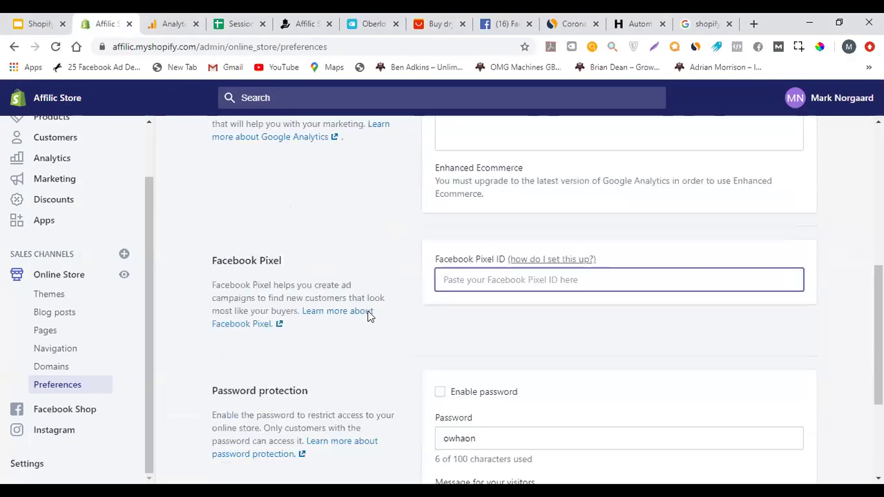
{"action": "scroll", "coordinate": [368, 316], "scroll_direction": "down", "scroll_amount": 2}
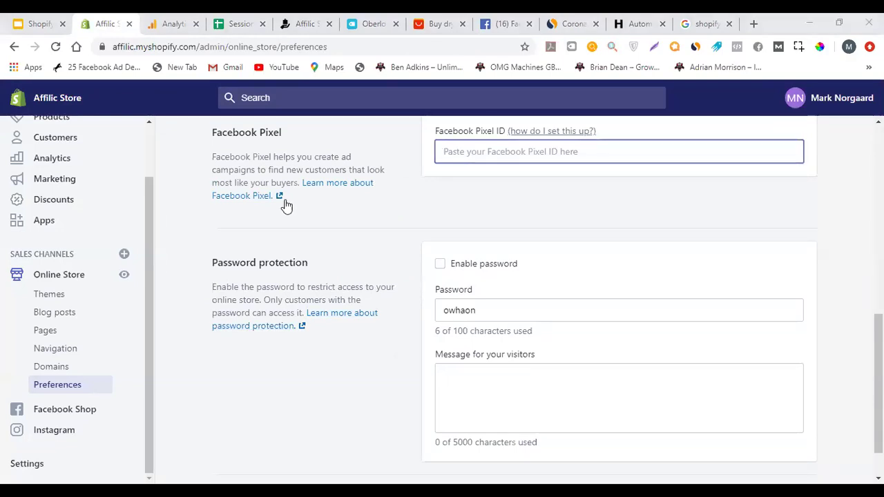
{"action": "left_click", "coordinate": [441, 265]}
{"action": "left_click", "coordinate": [440, 265]}
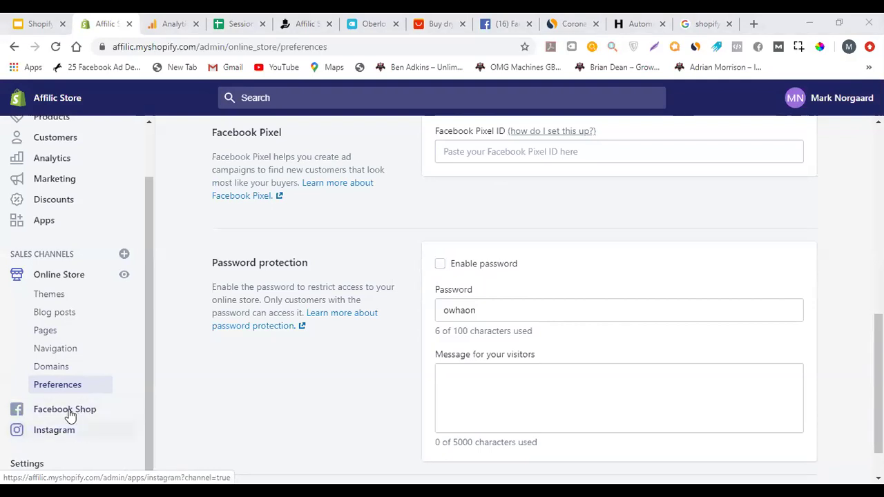
{"action": "left_click", "coordinate": [28, 464]}
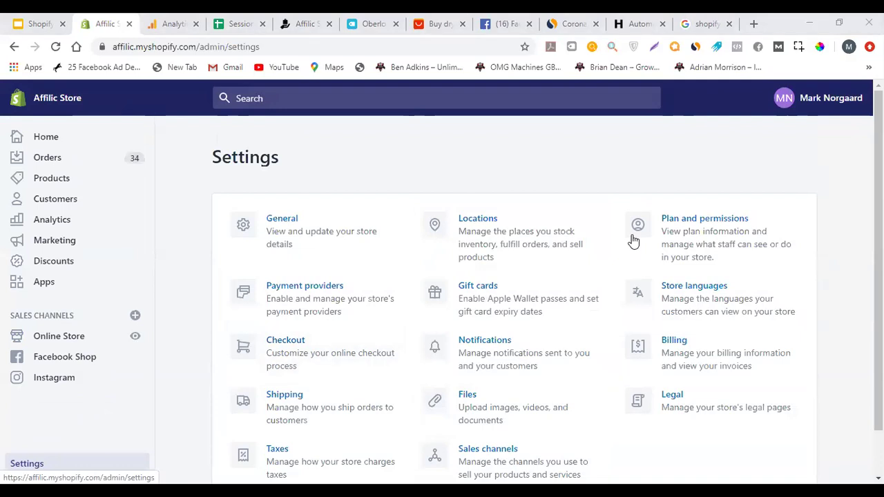
Review the General settings in a separate tab, then return to the Settings overview
{"action": "middle_click", "coordinate": [295, 220]}
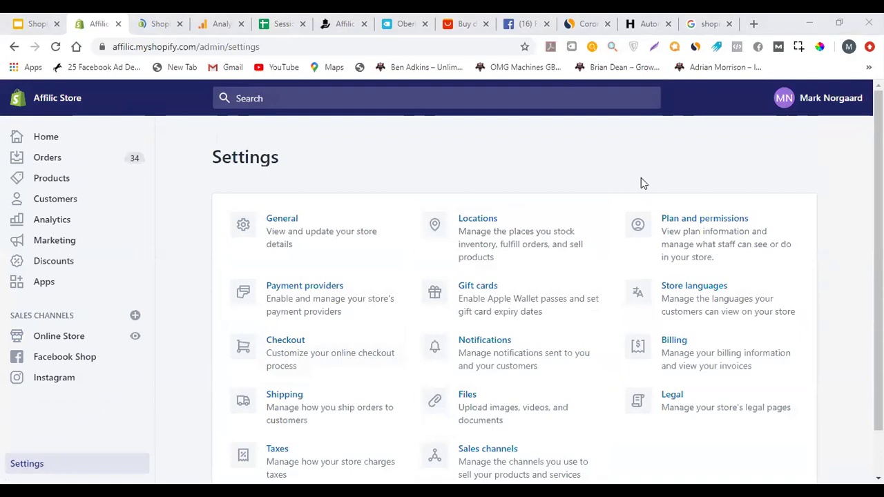
{"action": "key", "text": "ctrl+Tab"}
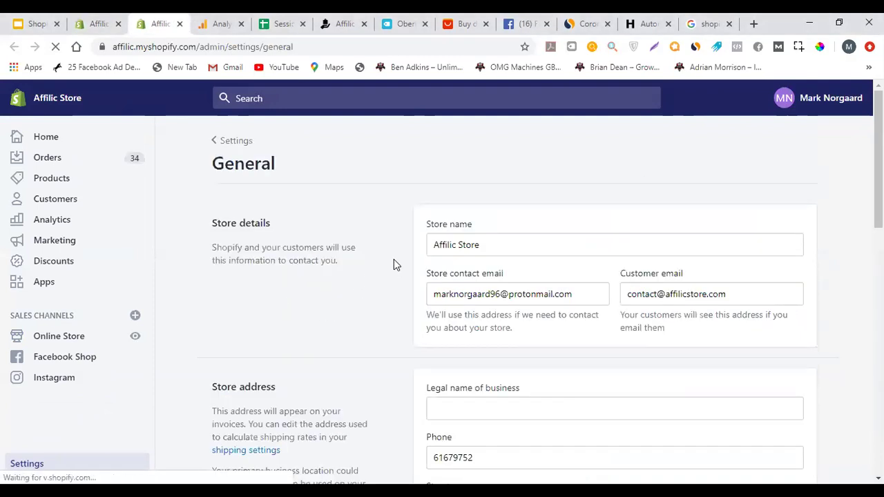
{"action": "scroll", "coordinate": [393, 259], "scroll_direction": "down", "scroll_amount": 2}
{"action": "scroll", "coordinate": [410, 270], "scroll_direction": "down", "scroll_amount": 3}
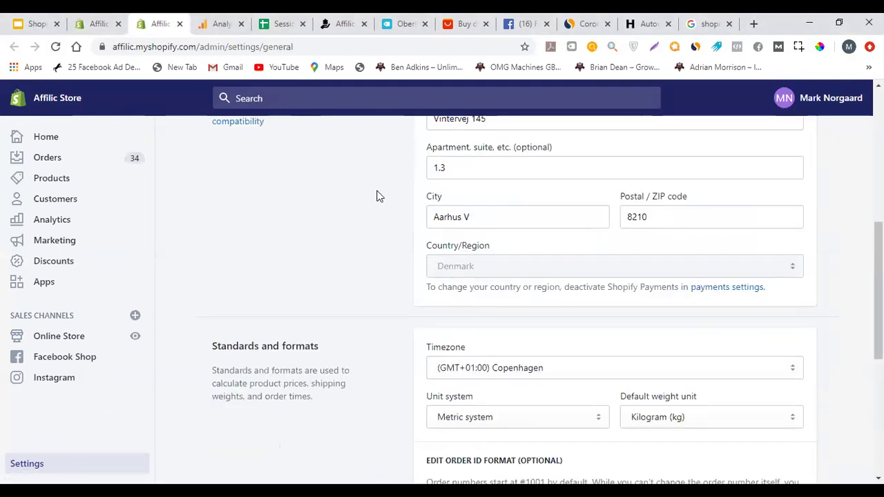
{"action": "scroll", "coordinate": [394, 252], "scroll_direction": "down", "scroll_amount": 3}
{"action": "scroll", "coordinate": [258, 203], "scroll_direction": "down", "scroll_amount": 1}
{"action": "scroll", "coordinate": [259, 203], "scroll_direction": "up", "scroll_amount": 5}
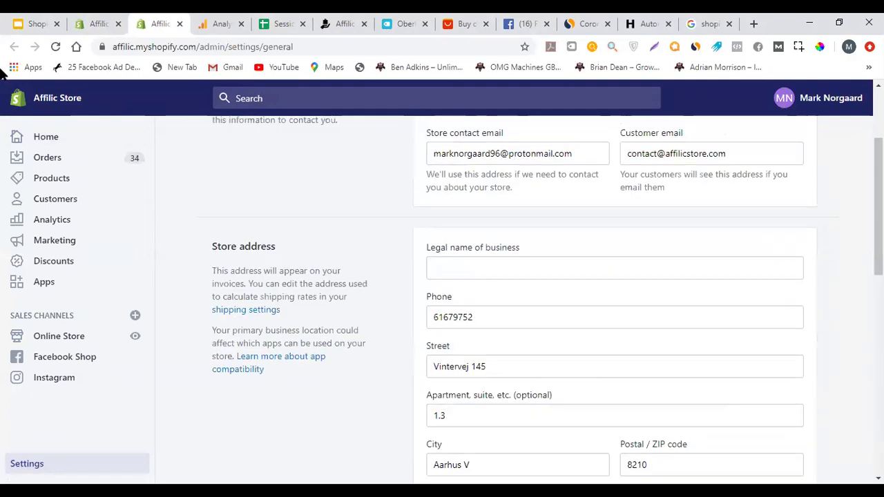
{"action": "left_click", "coordinate": [103, 18]}
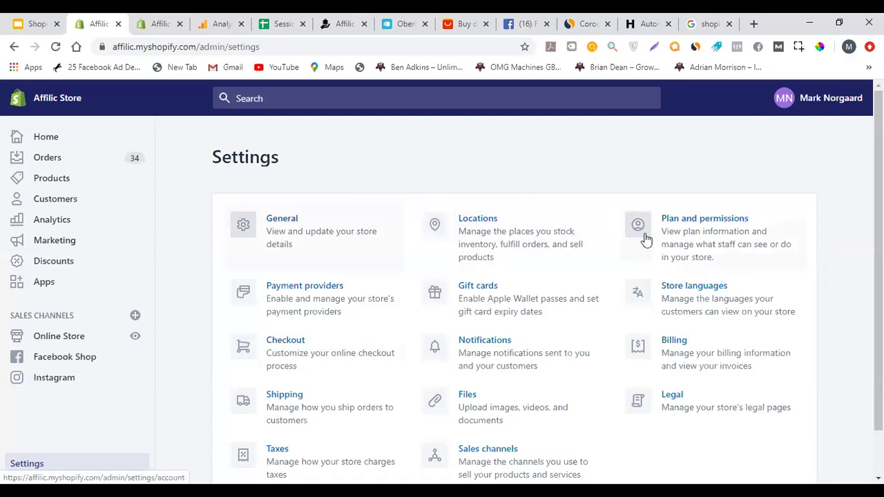
Review Plan and permissions, showing the active Basic Shopify/Monthly plan
{"action": "left_click", "coordinate": [684, 230]}
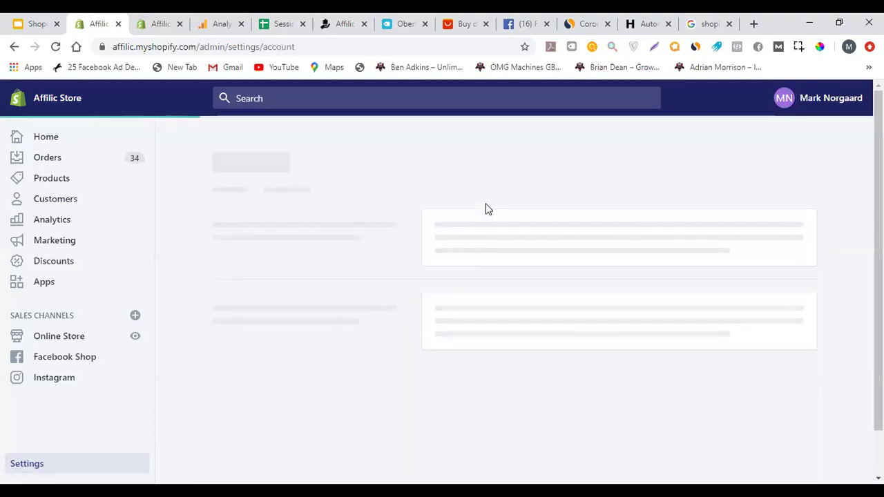
{"action": "scroll", "coordinate": [495, 218], "scroll_direction": "down", "scroll_amount": 7}
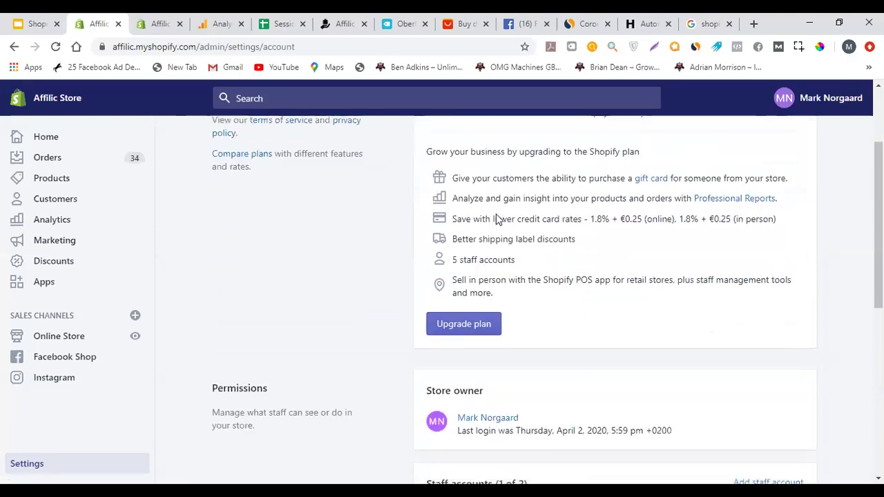
{"action": "scroll", "coordinate": [524, 280], "scroll_direction": "up", "scroll_amount": 4}
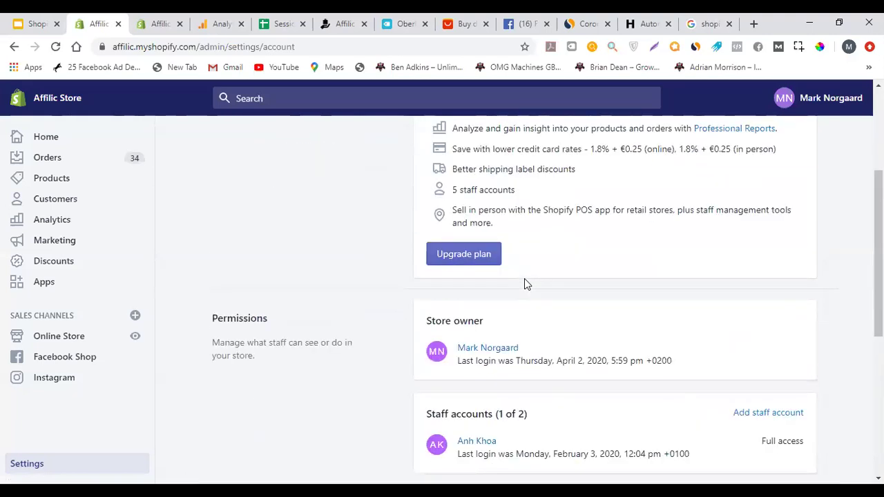
{"action": "scroll", "coordinate": [518, 273], "scroll_direction": "up", "scroll_amount": 3}
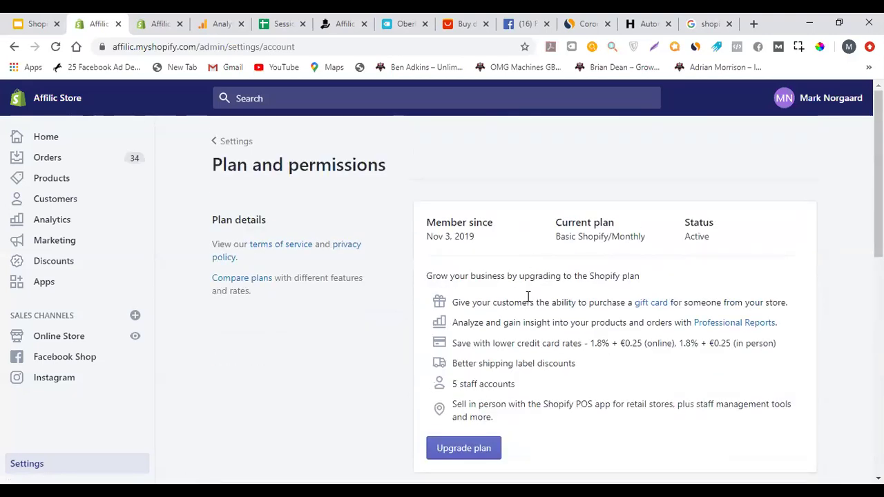
{"action": "scroll", "coordinate": [557, 278], "scroll_direction": "down", "scroll_amount": 4}
{"action": "scroll", "coordinate": [545, 269], "scroll_direction": "up", "scroll_amount": 4}
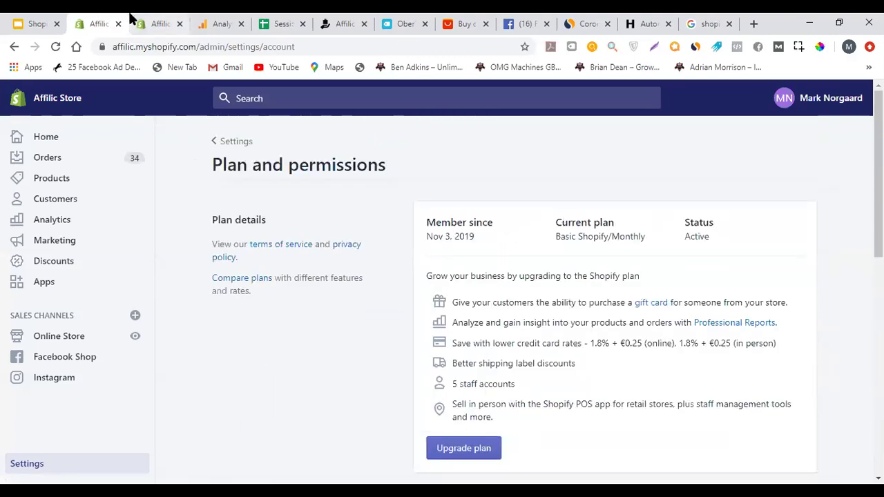
Close the extra General tab and review Payment providers in a separate tab, then close it
{"action": "left_click", "coordinate": [180, 24]}
{"action": "left_click", "coordinate": [15, 46]}
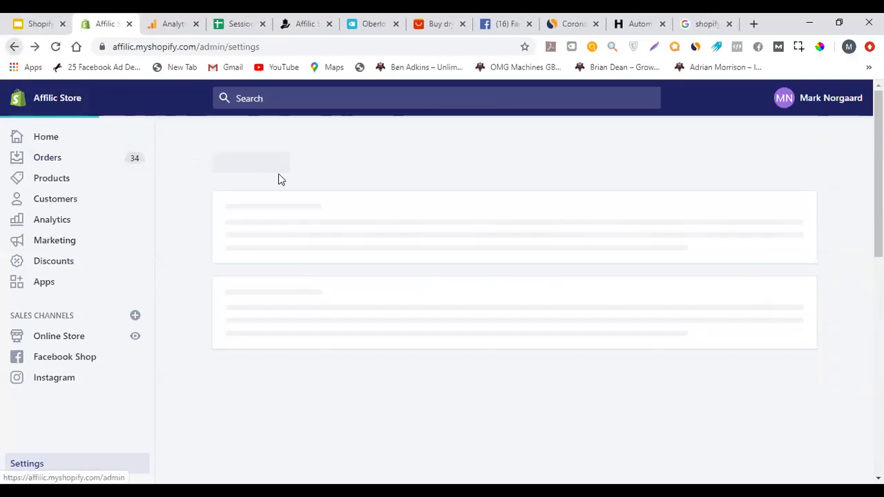
{"action": "scroll", "coordinate": [329, 227], "scroll_direction": "down", "scroll_amount": 1}
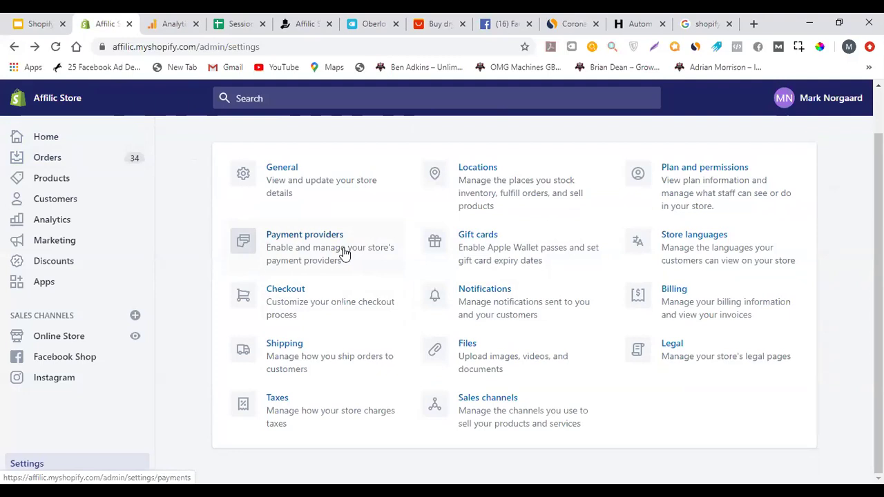
{"action": "left_click", "coordinate": [290, 254], "text": "ctrl"}
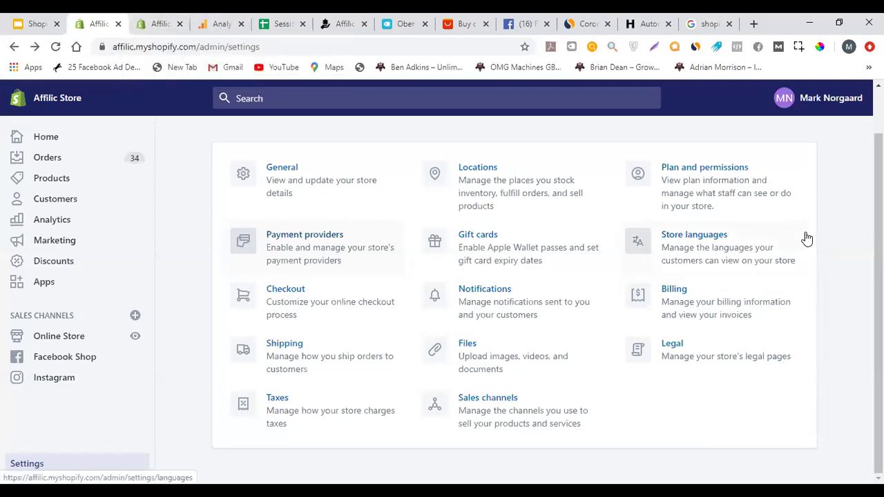
{"action": "left_click", "coordinate": [160, 22]}
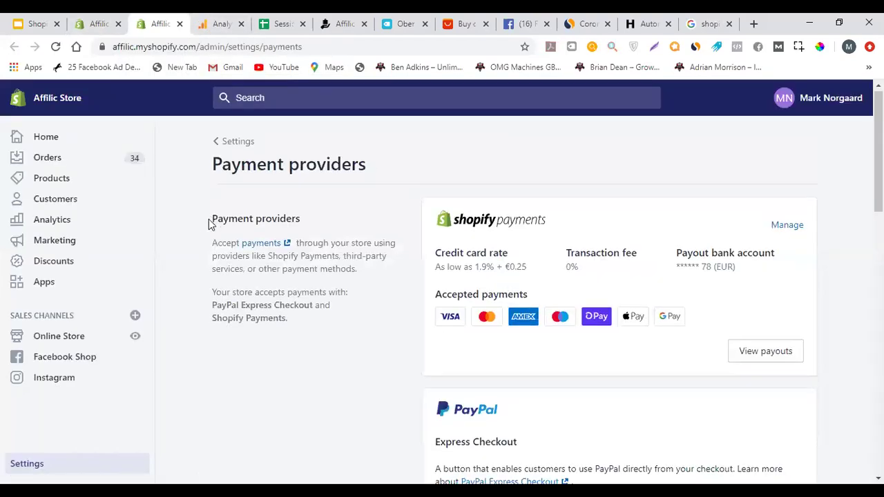
{"action": "scroll", "coordinate": [290, 211], "scroll_direction": "down", "scroll_amount": 4}
{"action": "scroll", "coordinate": [414, 228], "scroll_direction": "up", "scroll_amount": 2}
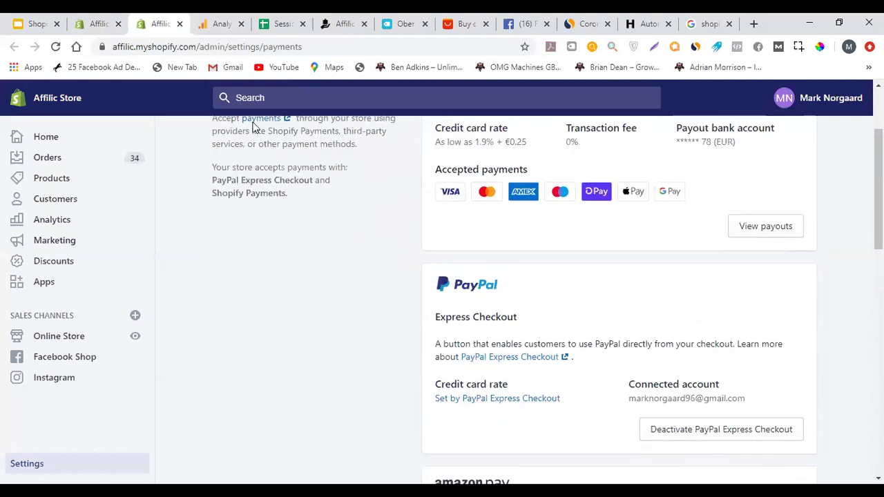
{"action": "left_click", "coordinate": [103, 20]}
{"action": "left_click", "coordinate": [179, 24]}
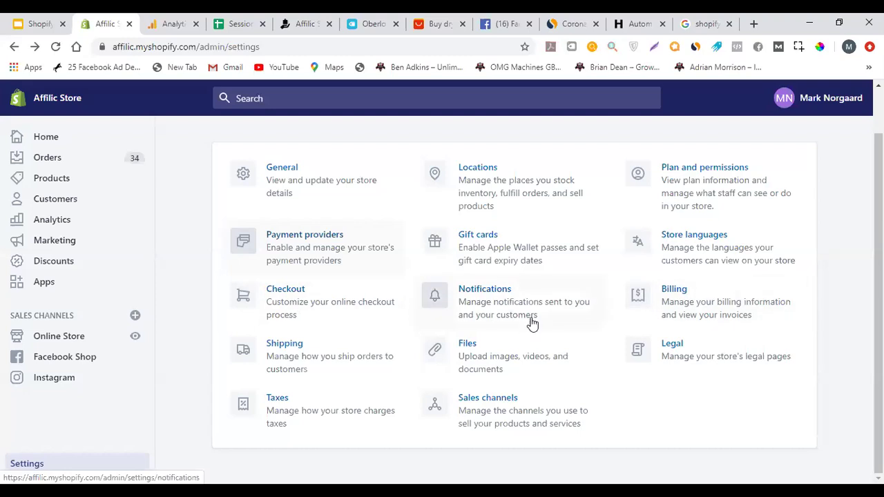
Glance at Notifications in a separate tab, then open the Shipping settings
{"action": "left_click", "coordinate": [491, 309], "text": "ctrl"}
{"action": "left_click", "coordinate": [176, 19]}
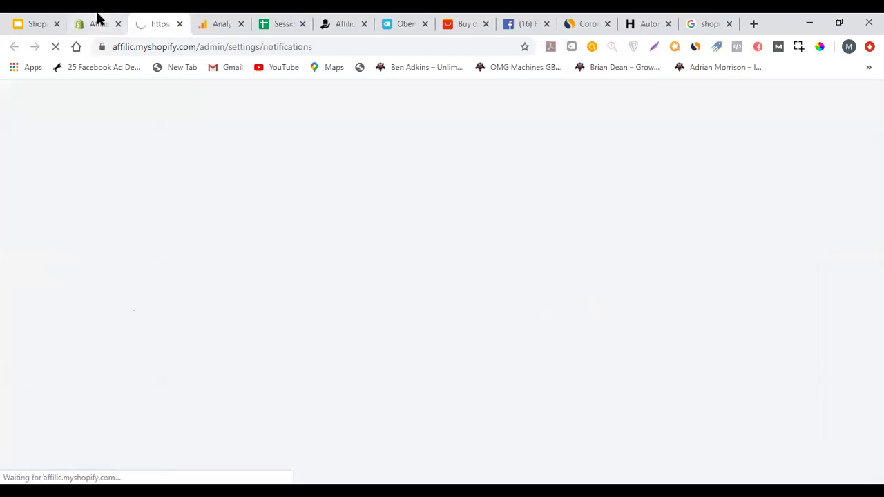
{"action": "left_click", "coordinate": [99, 19]}
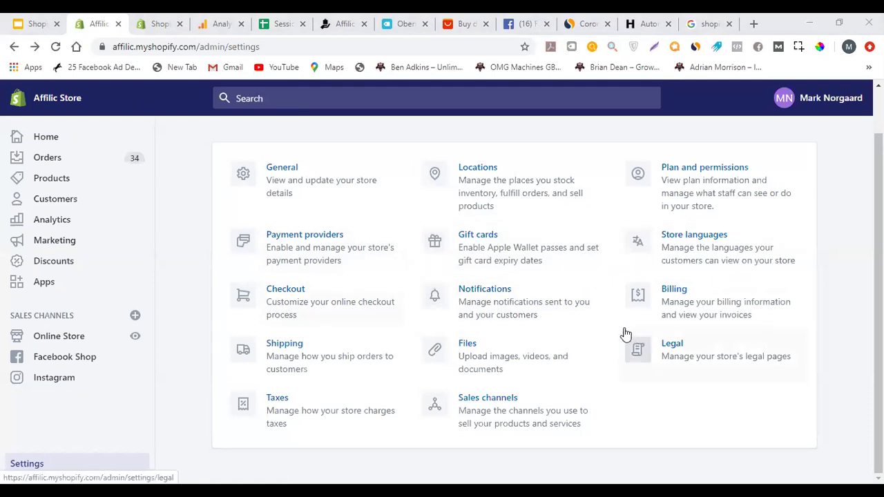
{"action": "left_click", "coordinate": [396, 362]}
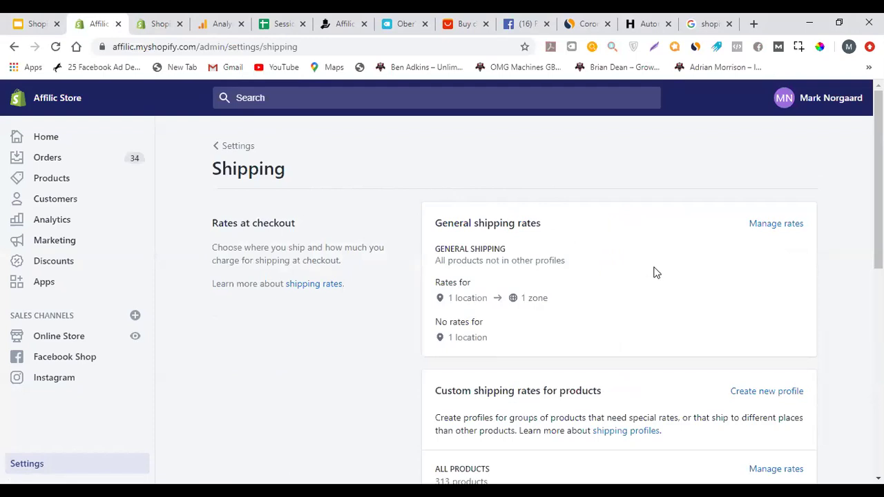
Look over the Shipping overview and open Manage rates for the General shipping profile
{"action": "scroll", "coordinate": [554, 255], "scroll_direction": "down", "scroll_amount": 2}
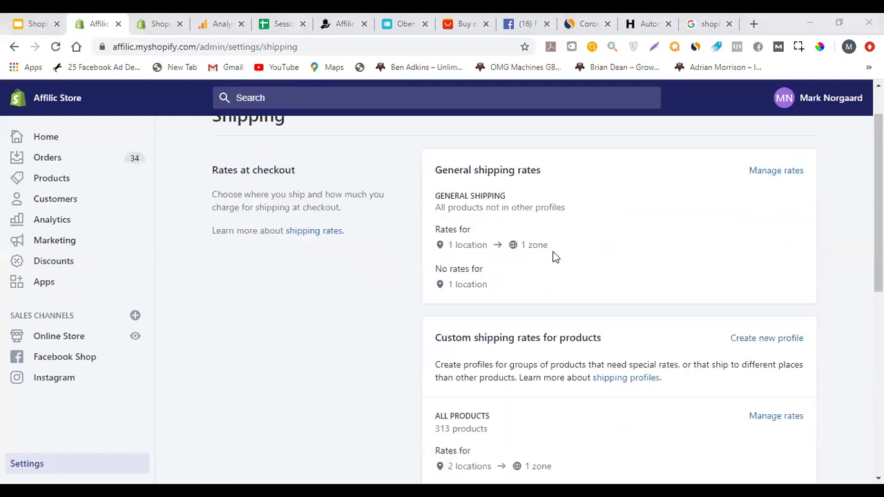
{"action": "scroll", "coordinate": [570, 260], "scroll_direction": "up", "scroll_amount": 2}
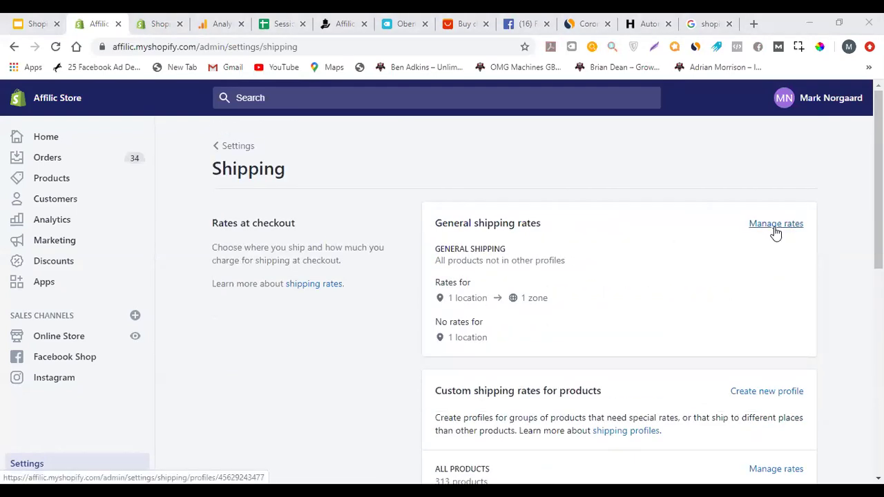
{"action": "scroll", "coordinate": [721, 294], "scroll_direction": "down", "scroll_amount": 1}
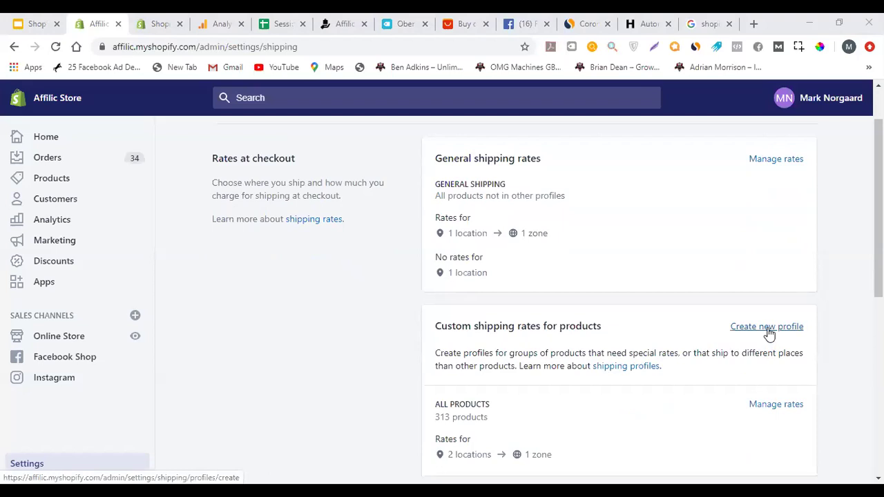
{"action": "scroll", "coordinate": [760, 311], "scroll_direction": "down", "scroll_amount": 3}
{"action": "scroll", "coordinate": [725, 235], "scroll_direction": "up", "scroll_amount": 2}
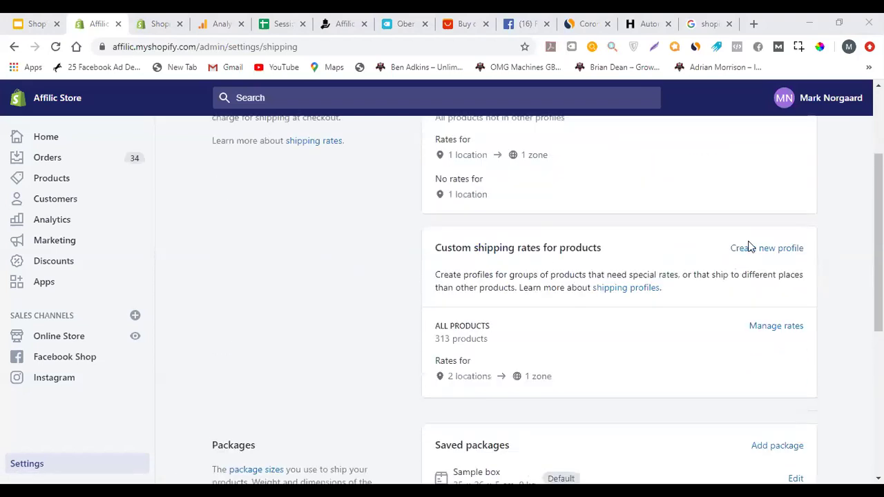
{"action": "scroll", "coordinate": [706, 262], "scroll_direction": "up", "scroll_amount": 2}
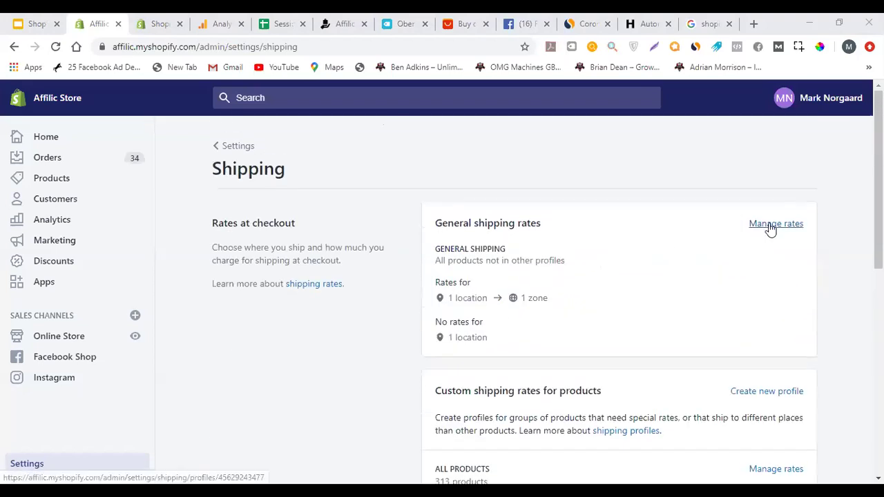
{"action": "left_click", "coordinate": [772, 224]}
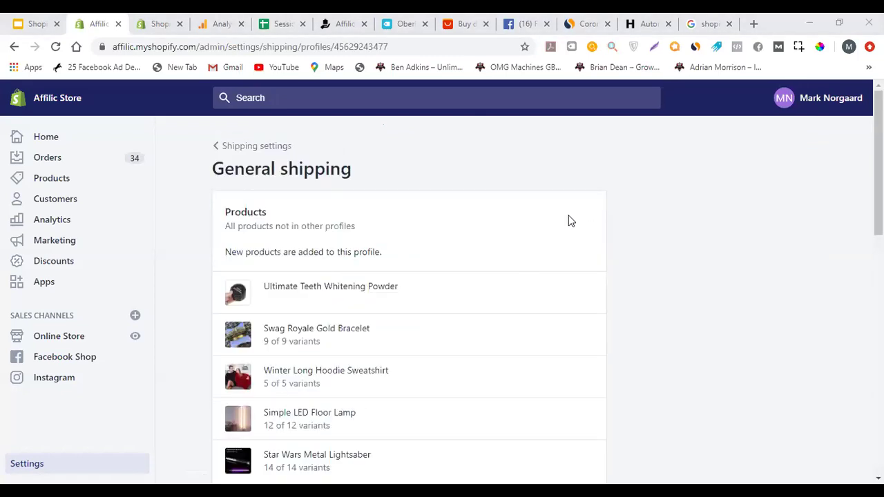
Review the All zone's Free Shipping and US$2.99 tracked rates, then begin a new shipping zone
{"action": "scroll", "coordinate": [570, 221], "scroll_direction": "down", "scroll_amount": 8}
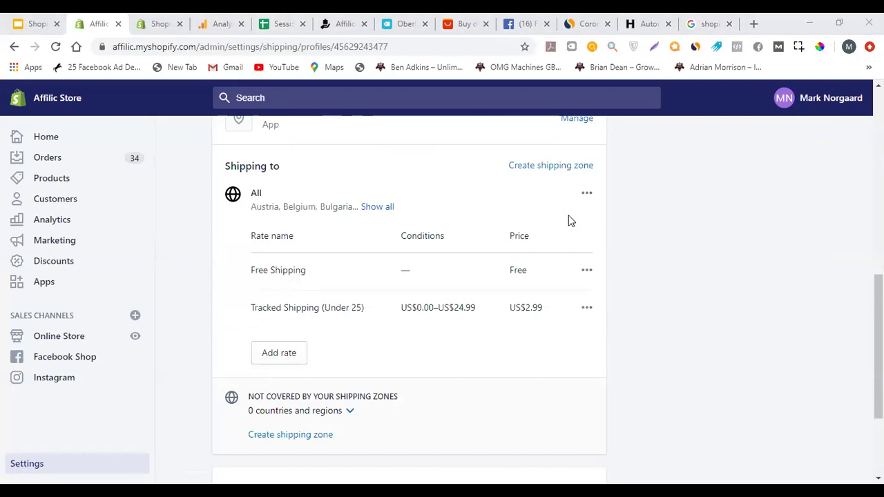
{"action": "scroll", "coordinate": [494, 257], "scroll_direction": "up", "scroll_amount": 2}
{"action": "scroll", "coordinate": [536, 253], "scroll_direction": "down", "scroll_amount": 1}
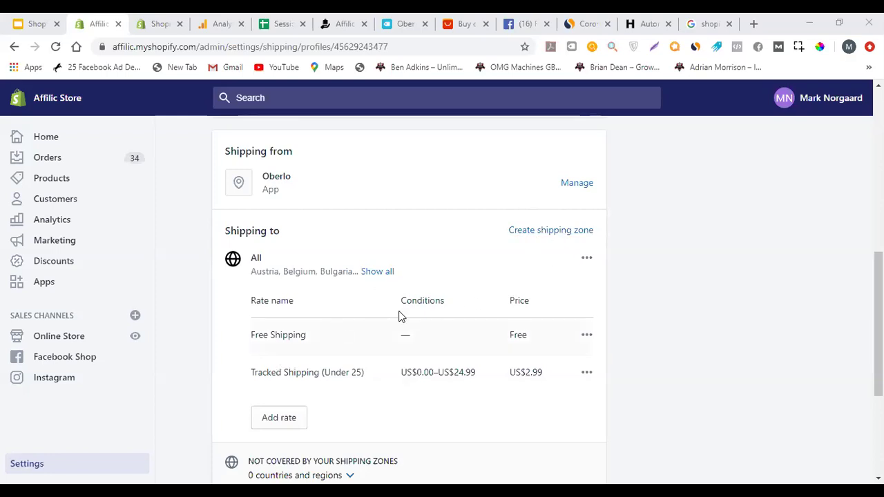
{"action": "left_click", "coordinate": [571, 238]}
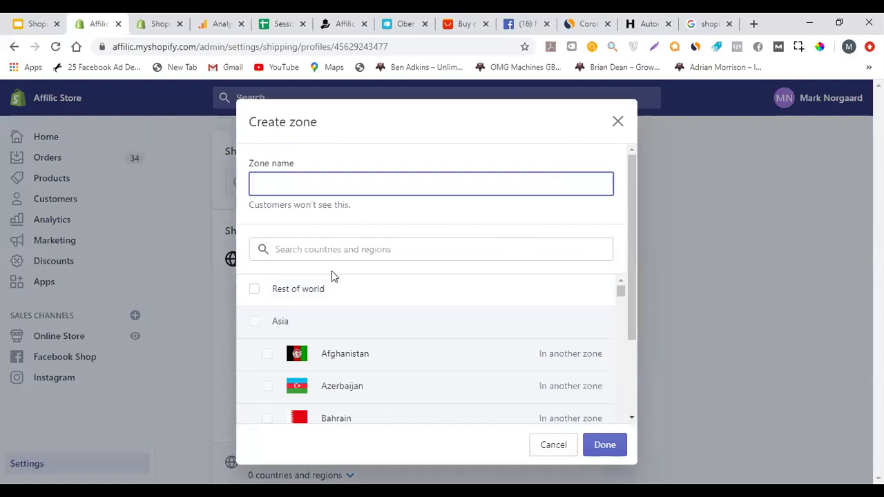
Tick Rest of world in the Create zone dialog, then close it without creating a zone
{"action": "left_click", "coordinate": [258, 288]}
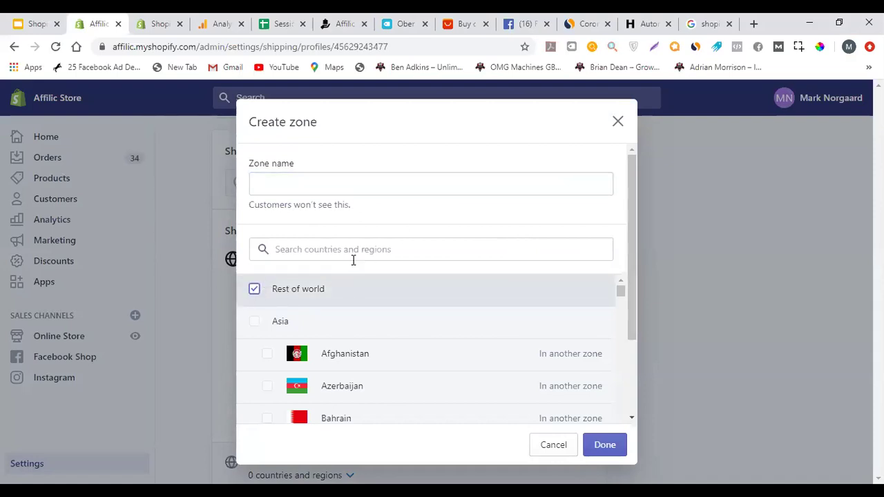
{"action": "left_click", "coordinate": [316, 190]}
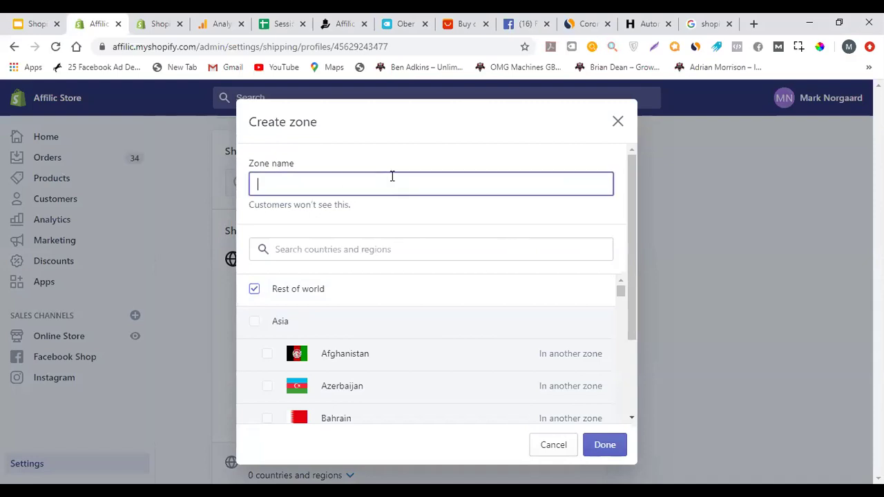
{"action": "left_click", "coordinate": [618, 123]}
{"action": "scroll", "coordinate": [495, 247], "scroll_direction": "down", "scroll_amount": 3}
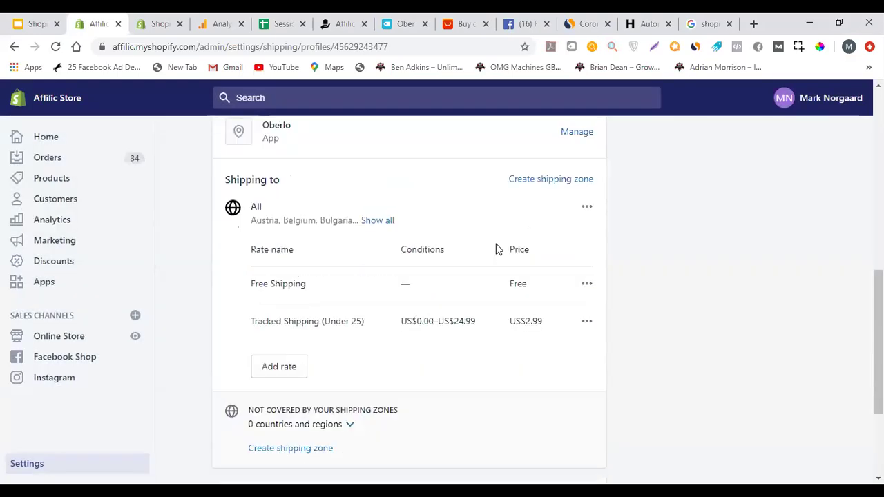
{"action": "scroll", "coordinate": [524, 231], "scroll_direction": "down", "scroll_amount": 1}
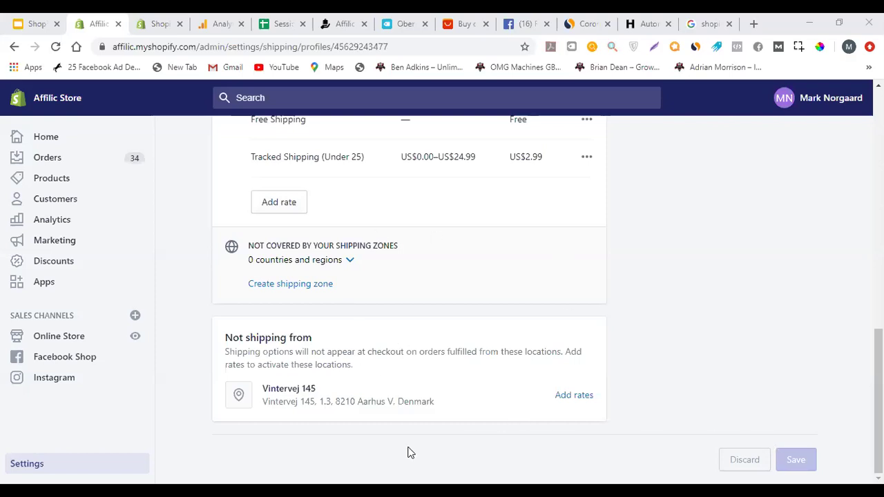
{"action": "scroll", "coordinate": [580, 292], "scroll_direction": "up", "scroll_amount": 4}
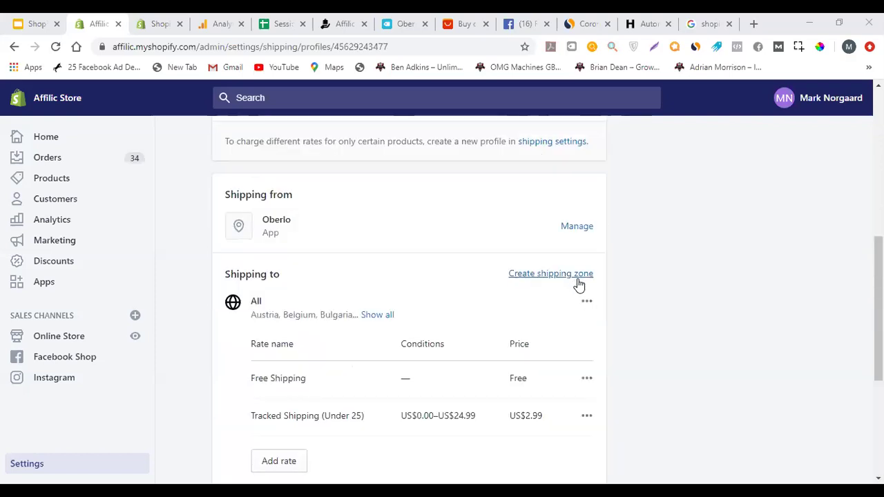
Reopen Create shipping zone, browse the country list, and close it again with no zone added
{"action": "left_click", "coordinate": [579, 276]}
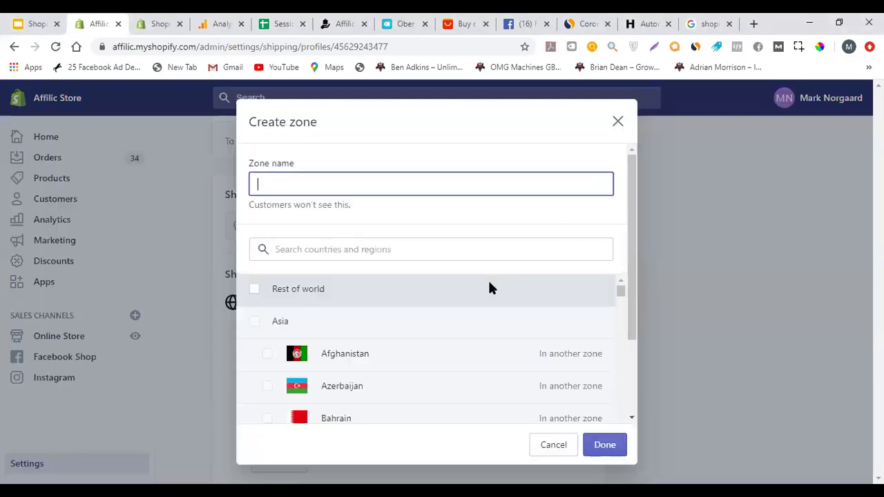
{"action": "scroll", "coordinate": [497, 295], "scroll_direction": "down", "scroll_amount": 15}
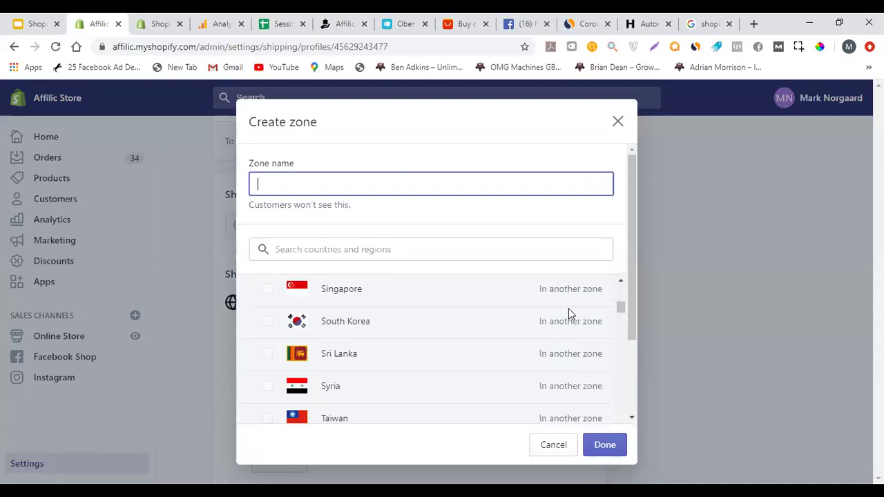
{"action": "scroll", "coordinate": [492, 318], "scroll_direction": "down", "scroll_amount": 10}
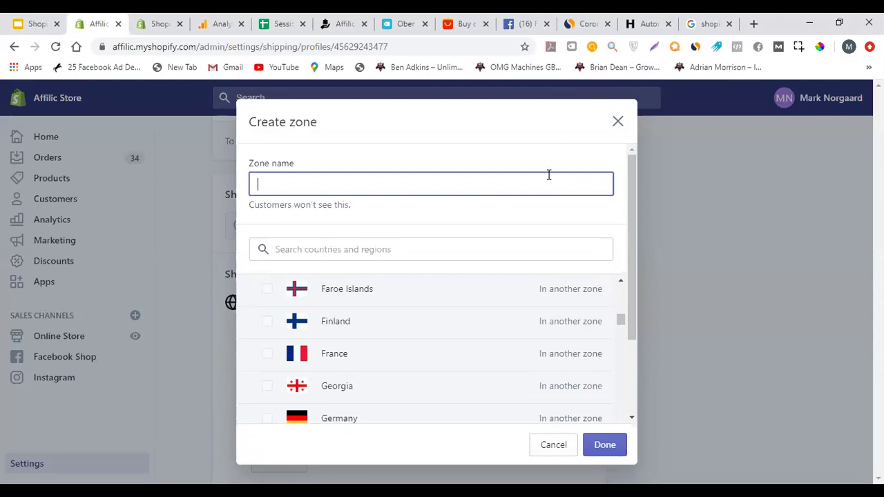
{"action": "left_click", "coordinate": [617, 122]}
{"action": "scroll", "coordinate": [412, 268], "scroll_direction": "down", "scroll_amount": 2}
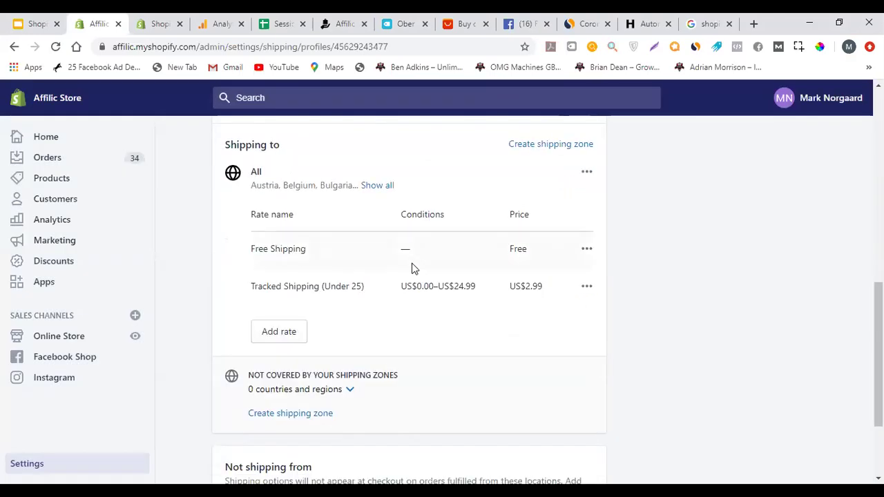
{"action": "scroll", "coordinate": [412, 268], "scroll_direction": "down", "scroll_amount": 2}
{"action": "left_click", "coordinate": [298, 205]}
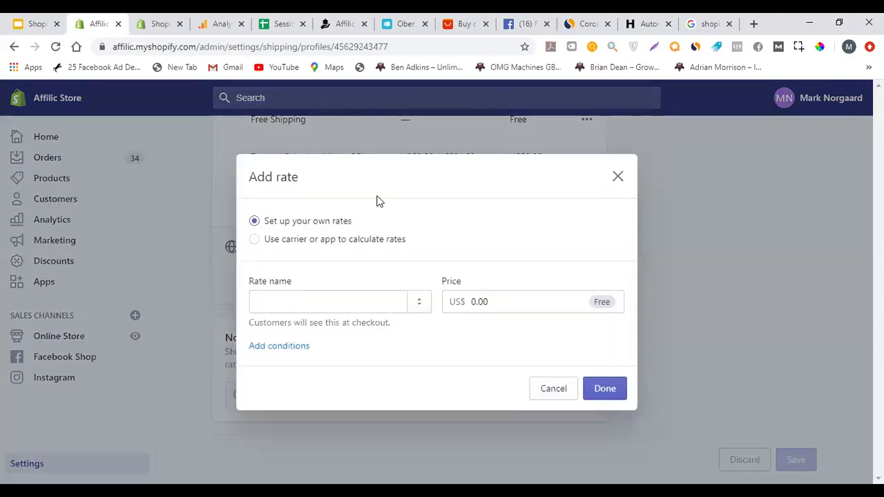
{"action": "left_click", "coordinate": [343, 307]}
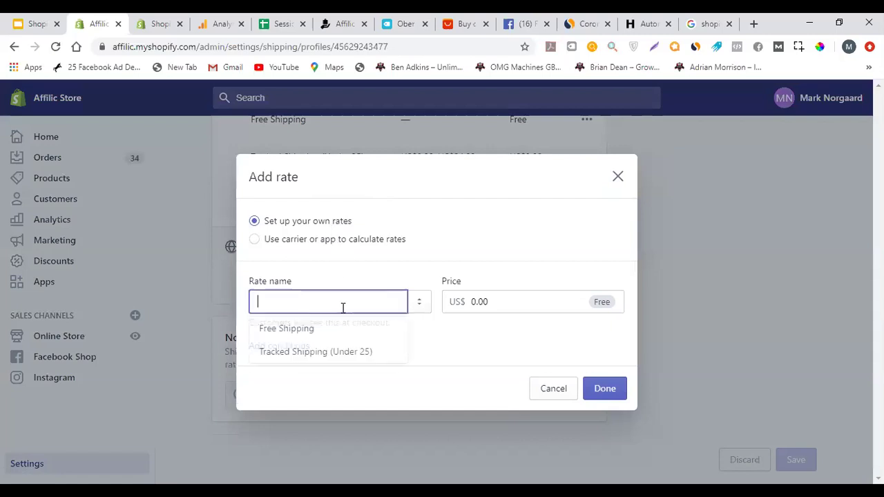
{"action": "left_click", "coordinate": [461, 259]}
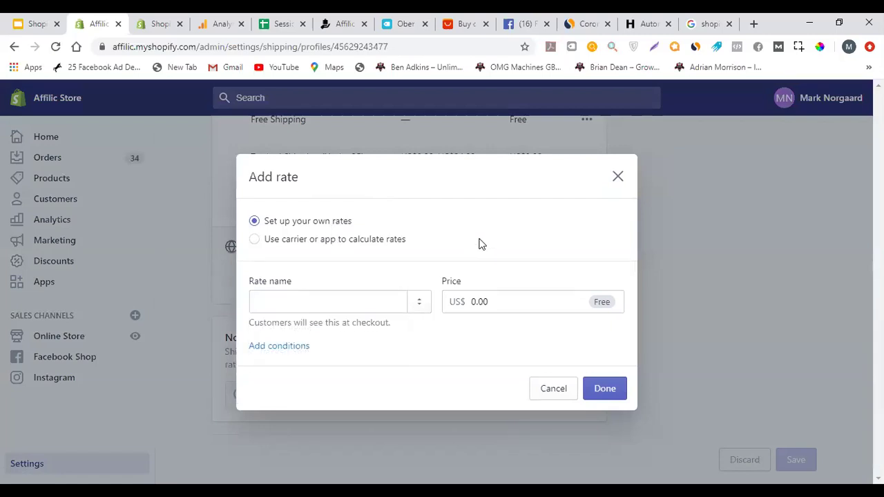
{"action": "left_click", "coordinate": [345, 304]}
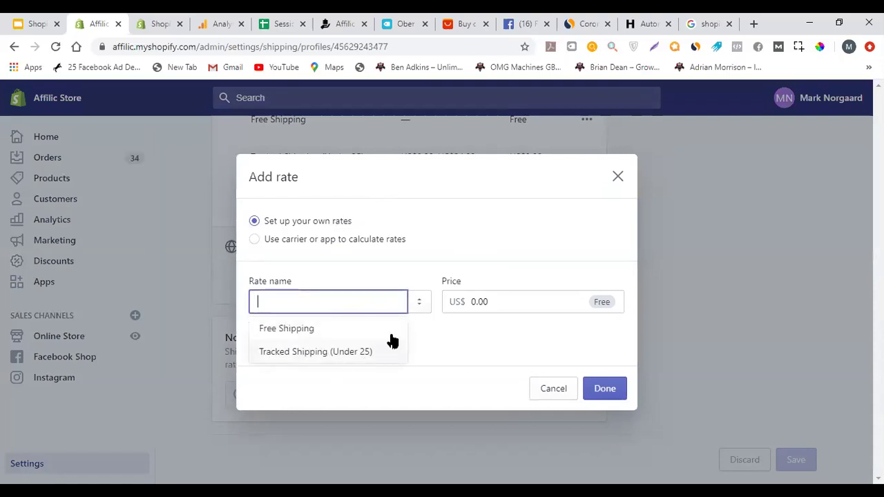
{"action": "left_click", "coordinate": [513, 299]}
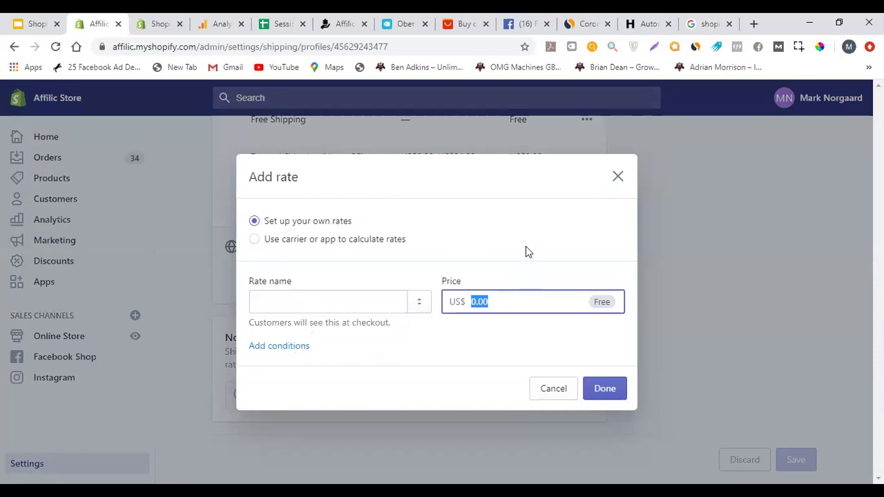
{"action": "left_click", "coordinate": [304, 347]}
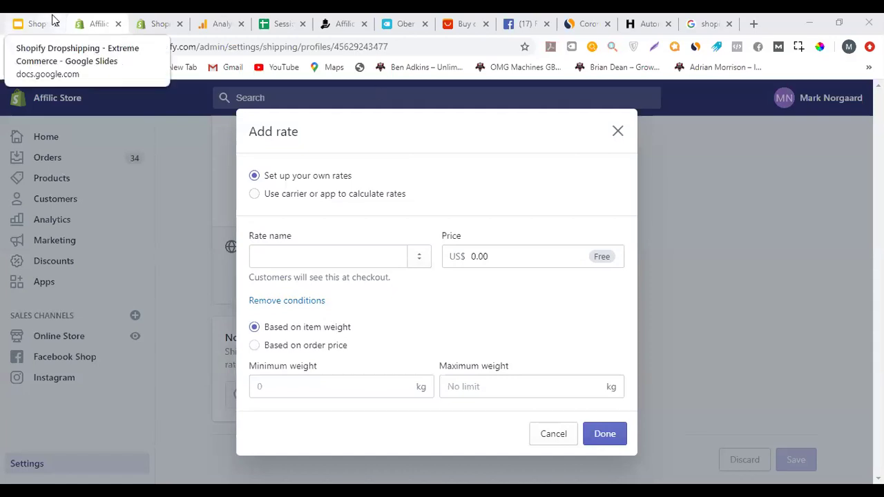
{"action": "left_click", "coordinate": [340, 259]}
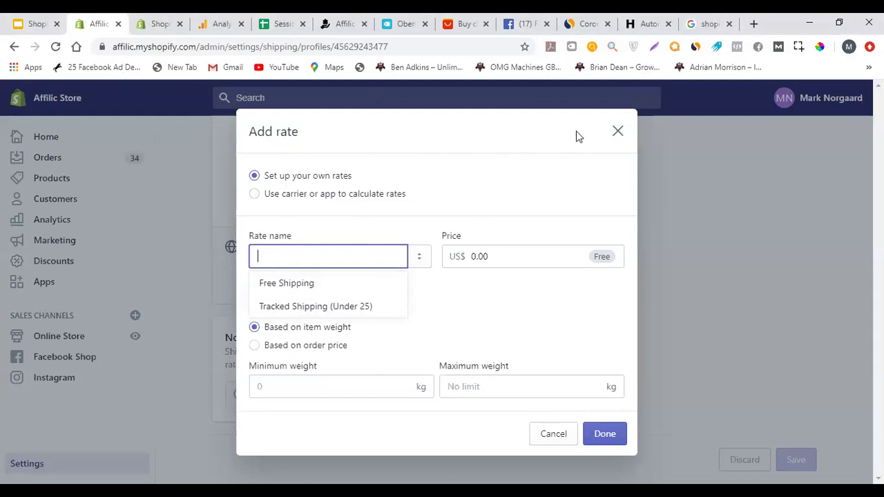
{"action": "left_click", "coordinate": [618, 136]}
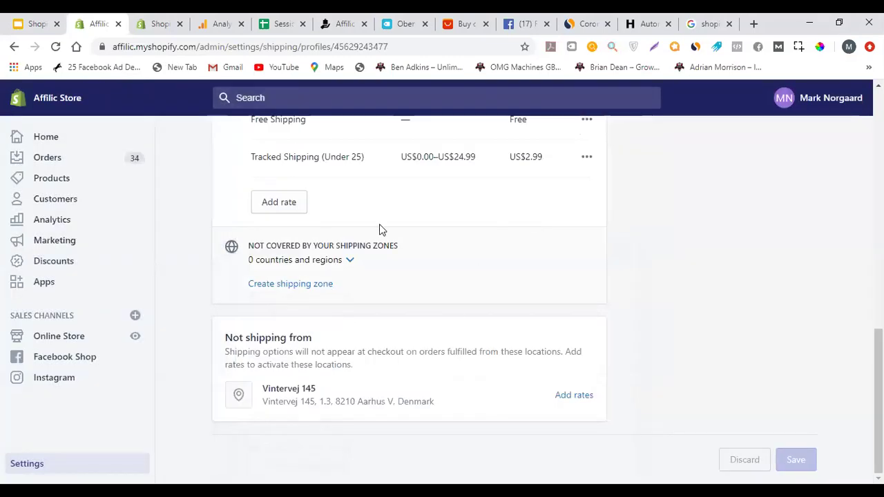
Highlight the Tracked Shipping (Under 25) rate: US$0.00–US$24.99 condition and US$2.99 price
{"action": "scroll", "coordinate": [380, 228], "scroll_direction": "up", "scroll_amount": 5}
{"action": "scroll", "coordinate": [384, 231], "scroll_direction": "down", "scroll_amount": 3}
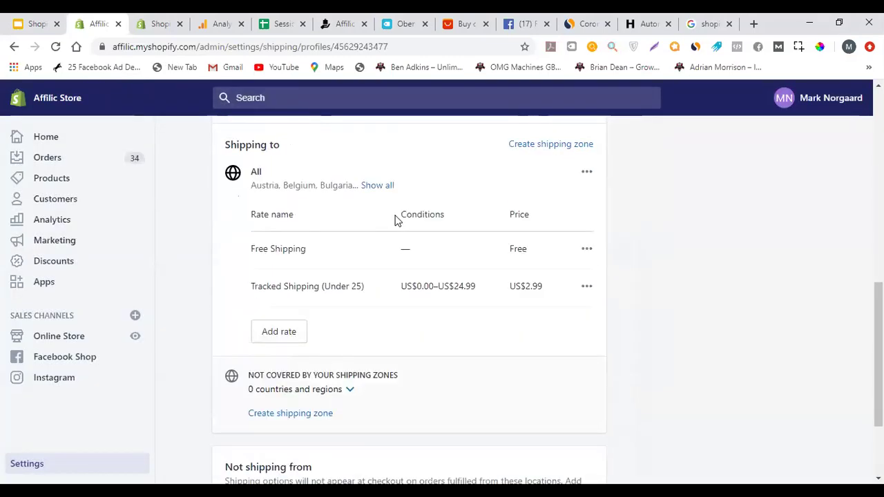
{"action": "scroll", "coordinate": [394, 219], "scroll_direction": "down", "scroll_amount": 2}
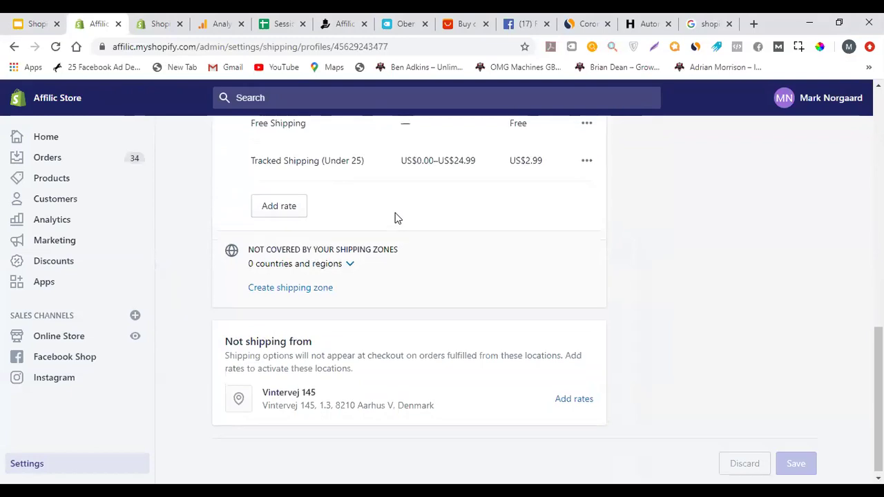
{"action": "scroll", "coordinate": [394, 217], "scroll_direction": "up", "scroll_amount": 1}
{"action": "triple_click", "coordinate": [280, 218]}
{"action": "triple_click", "coordinate": [452, 219]}
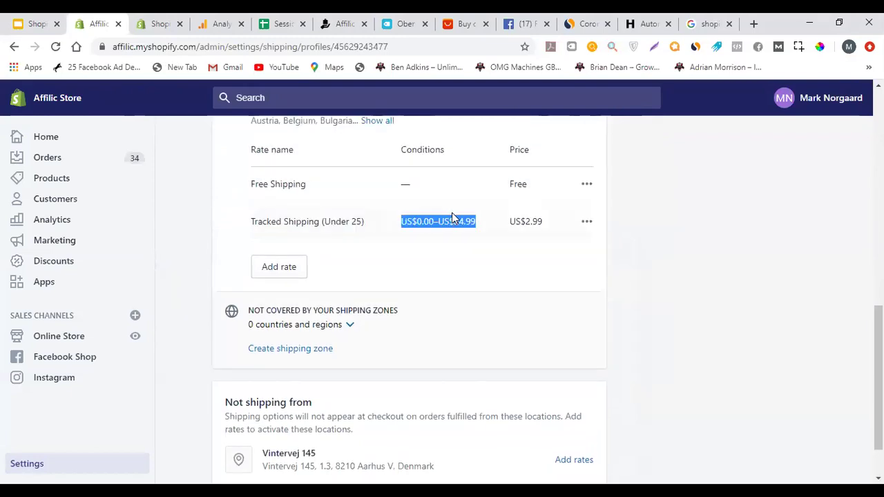
{"action": "triple_click", "coordinate": [523, 220]}
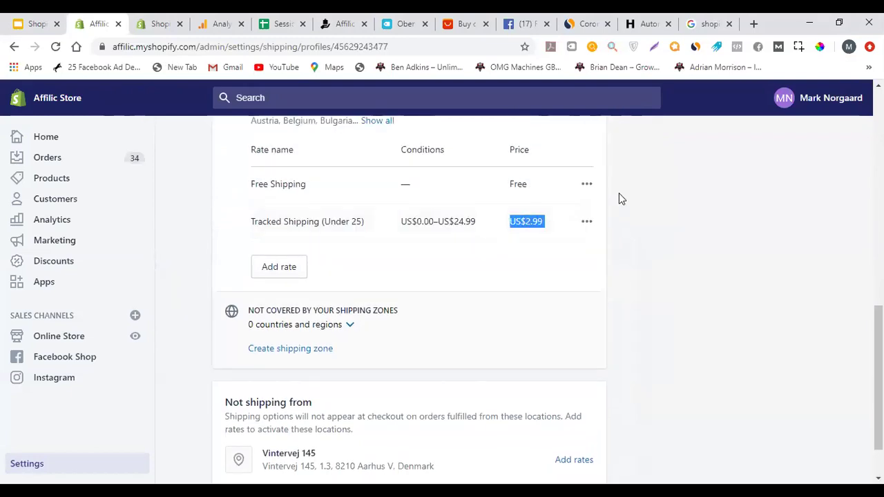
Switch to the Notifications tab, then bring the Session #5 questions spreadsheet to the front
{"action": "scroll", "coordinate": [619, 197], "scroll_direction": "up", "scroll_amount": 1}
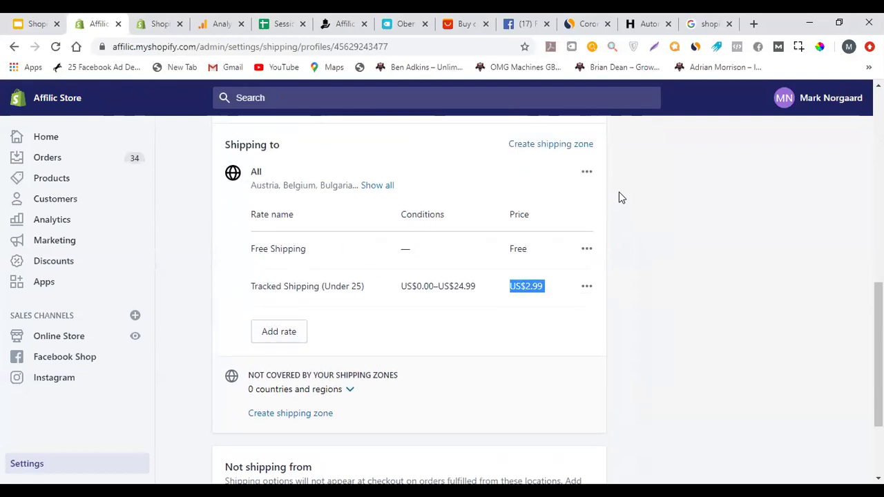
{"action": "scroll", "coordinate": [619, 196], "scroll_direction": "up", "scroll_amount": 8}
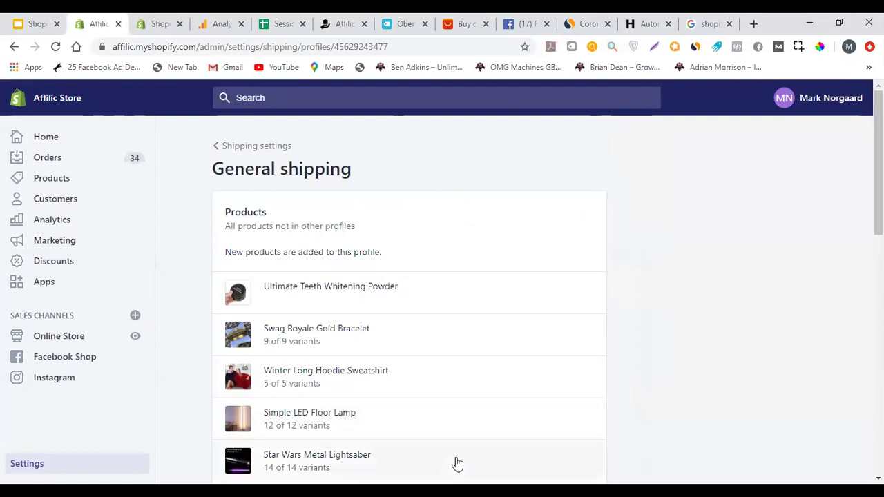
{"action": "left_click", "coordinate": [148, 20]}
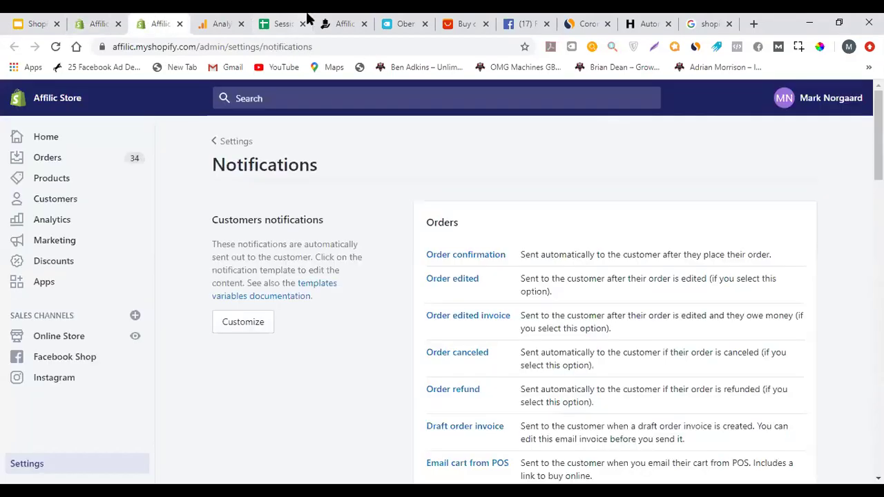
{"action": "left_click_drag", "start_coordinate": [292, 18], "coordinate": [197, 17]}
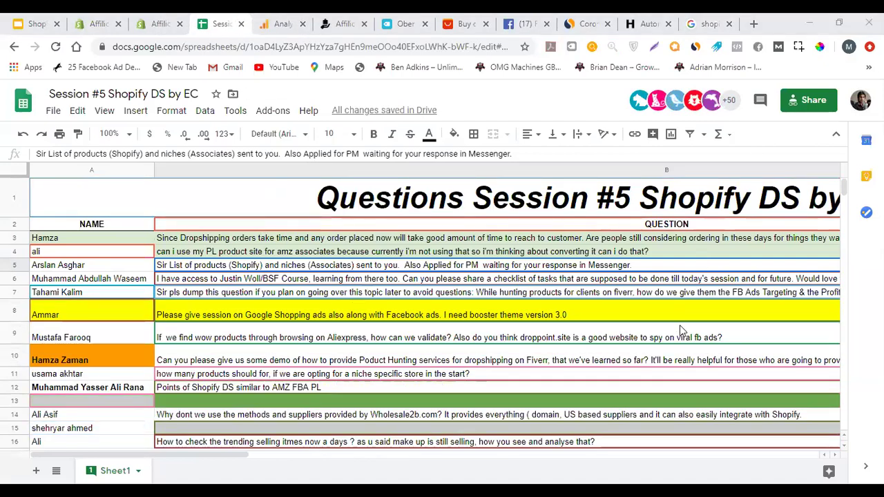
{"action": "scroll", "coordinate": [680, 331], "scroll_direction": "down", "scroll_amount": 8}
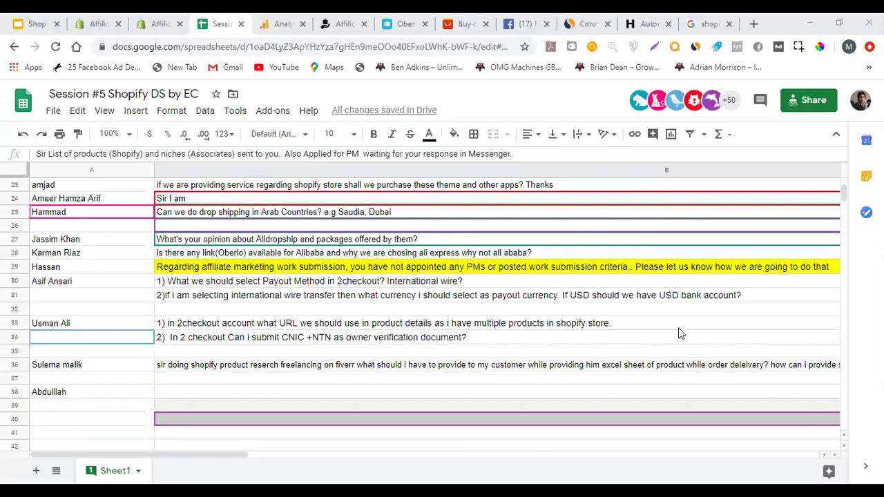
{"action": "scroll", "coordinate": [680, 331], "scroll_direction": "up", "scroll_amount": 8}
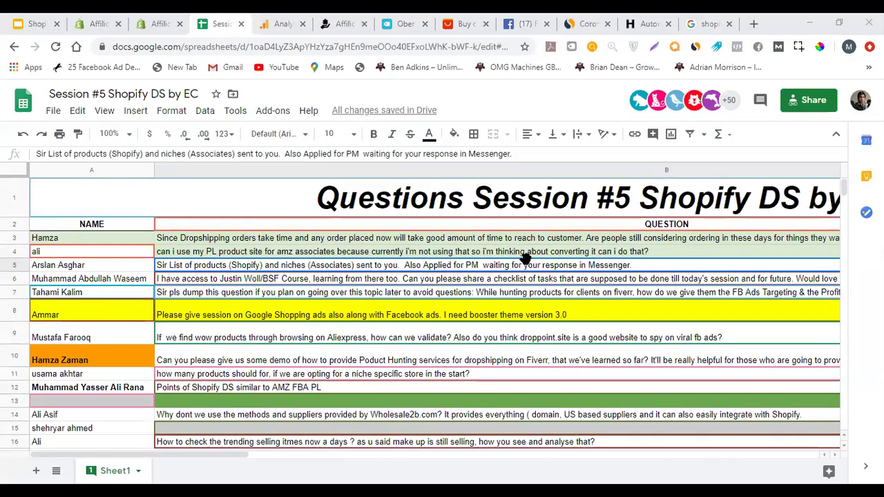
{"action": "double_click", "coordinate": [582, 238]}
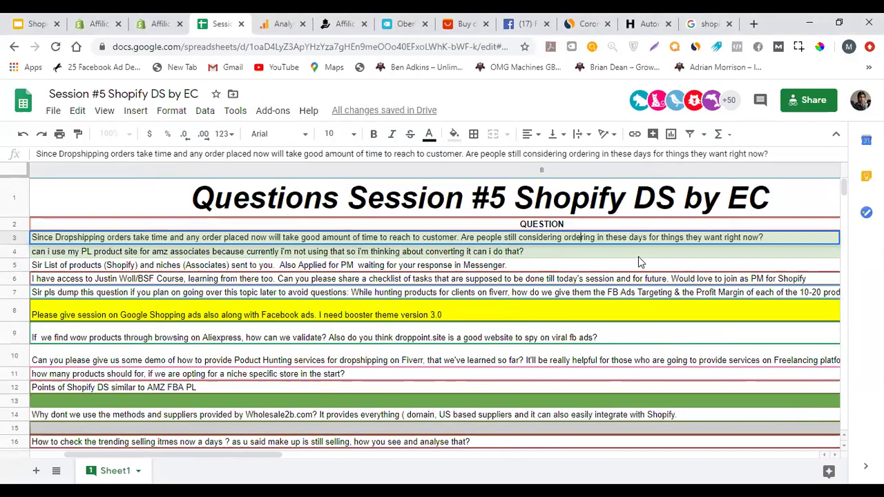
{"action": "left_click", "coordinate": [638, 256]}
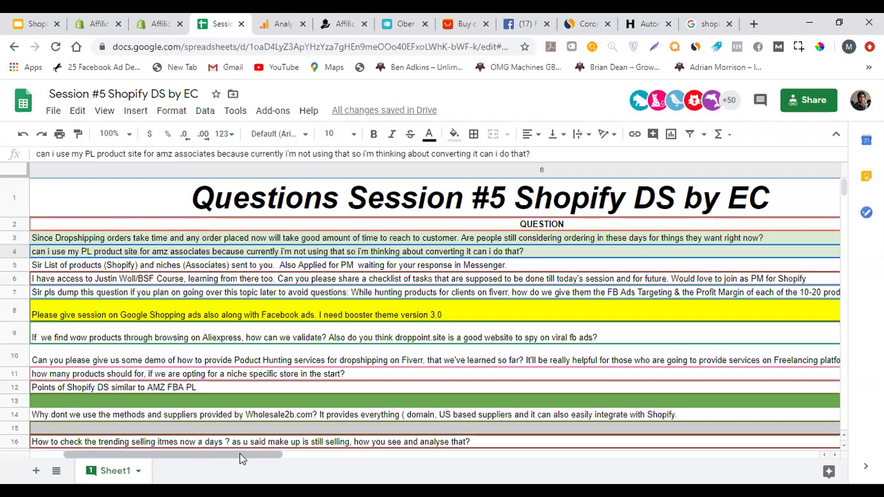
{"action": "left_click_drag", "start_coordinate": [240, 452], "coordinate": [205, 453]}
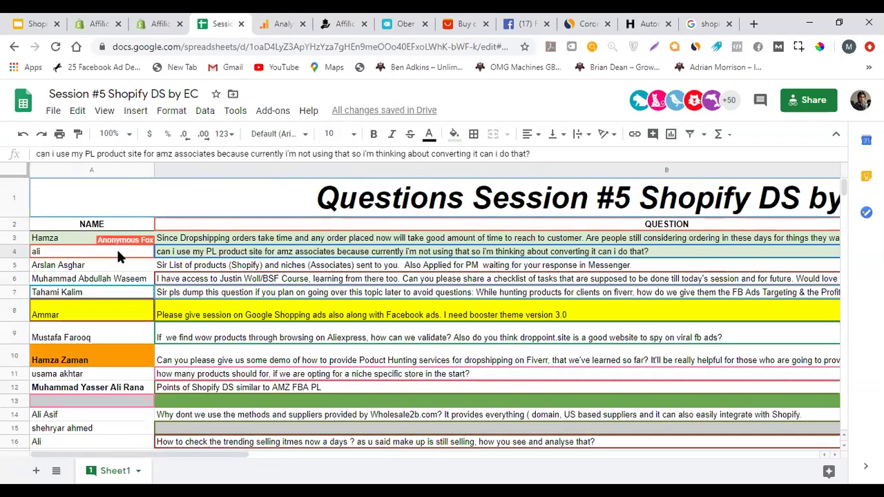